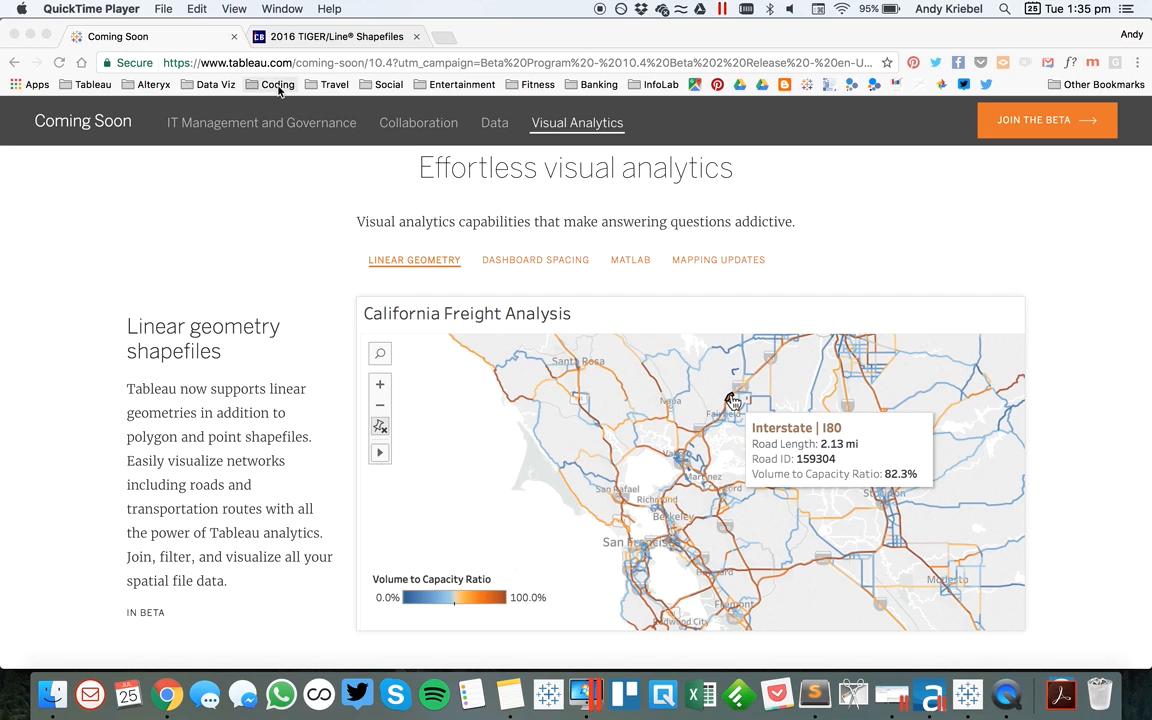
- Switch to the 2016 TIGER/Line Shapefiles roads page and review the states offered for Primary and Secondary Roads
{"action": "left_click", "coordinate": [312, 41]}
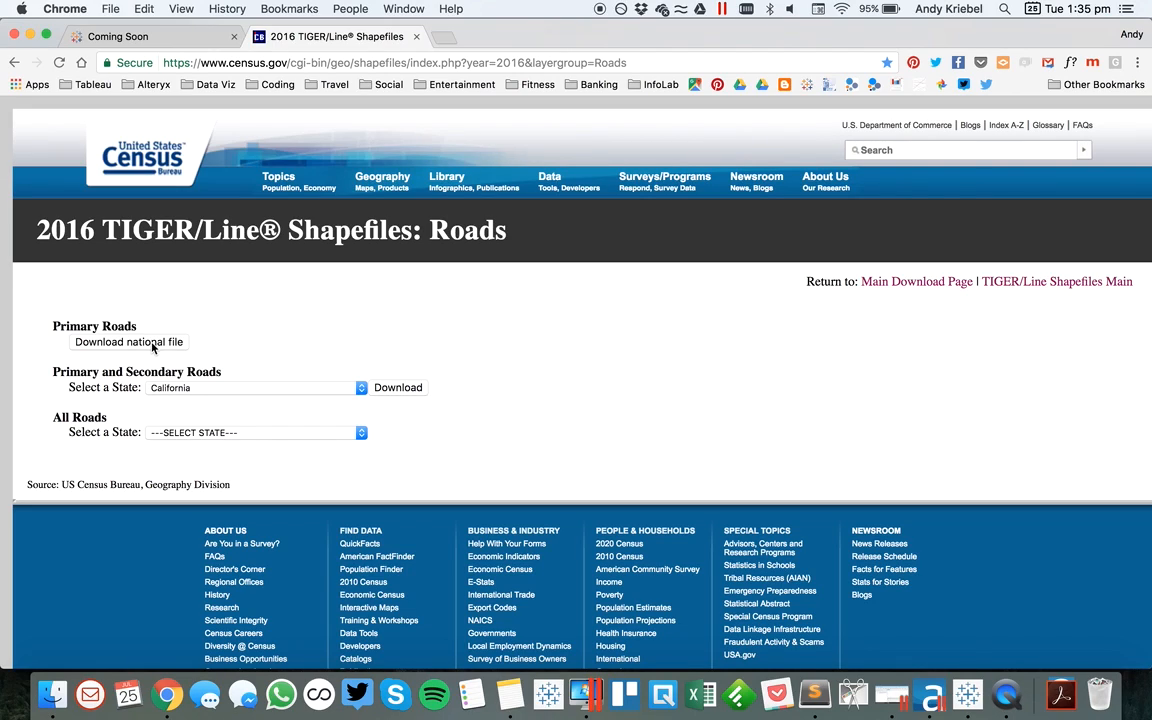
{"action": "left_click", "coordinate": [321, 390]}
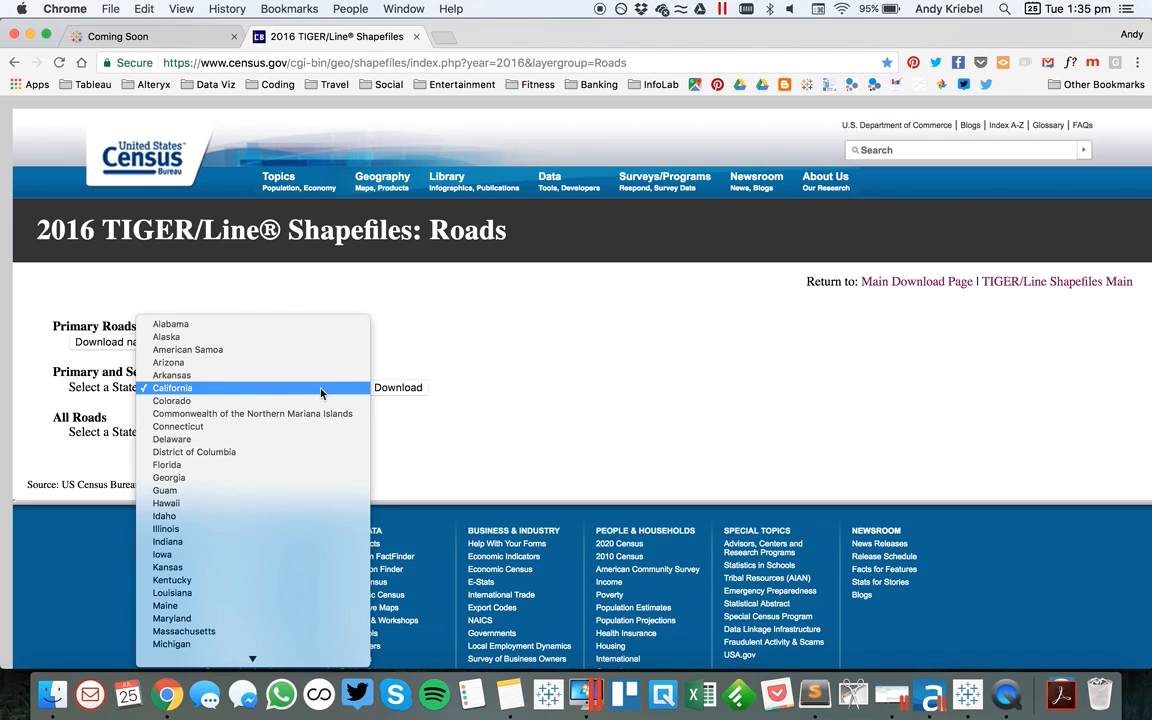
{"action": "left_click", "coordinate": [489, 347]}
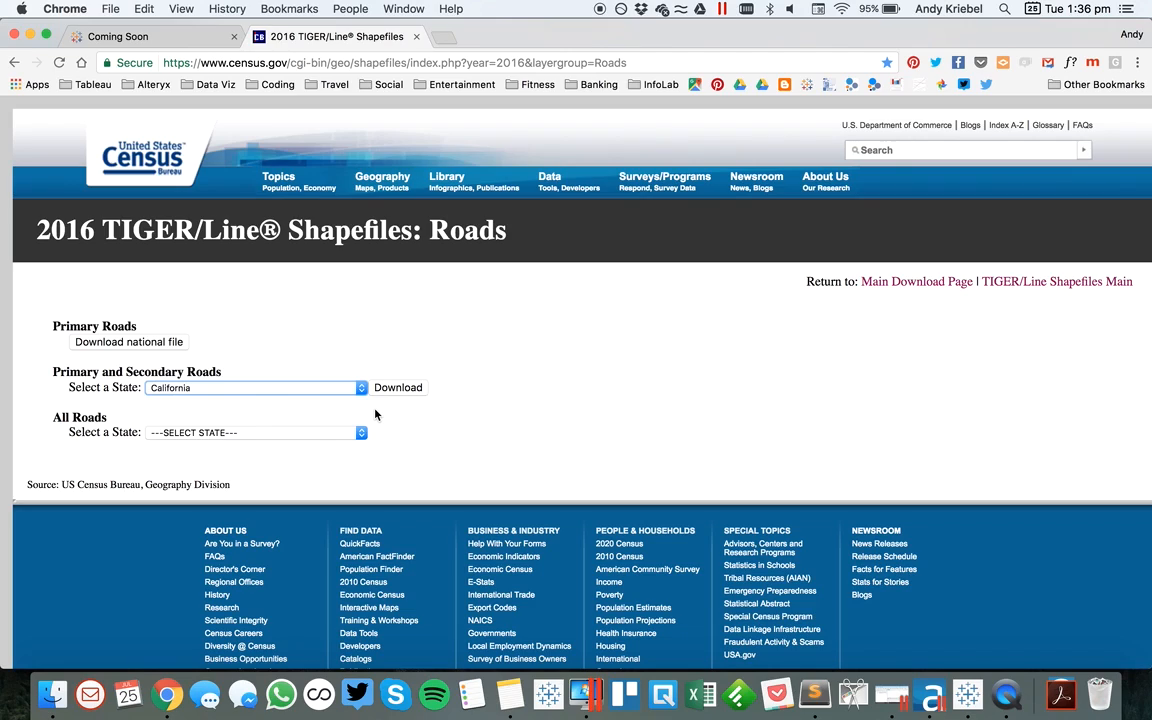
- Choose California as the state and Calaveras County as the county for the All Roads shapefile
{"action": "left_click", "coordinate": [315, 432]}
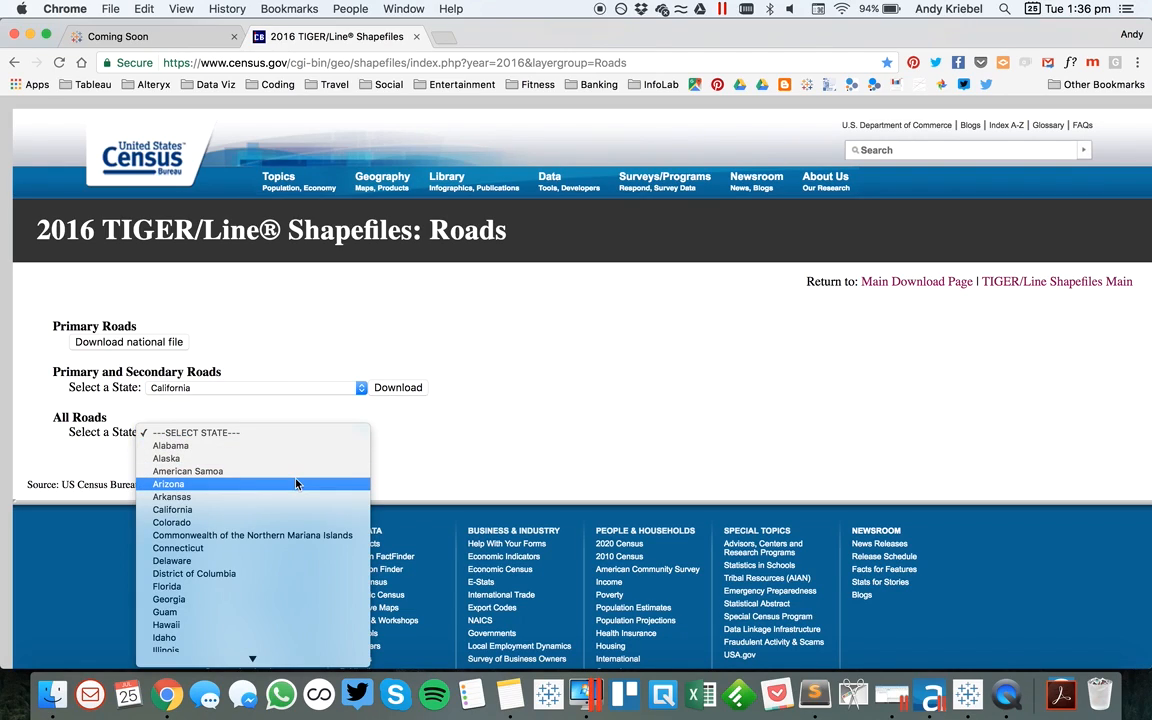
{"action": "key", "text": "Escape"}
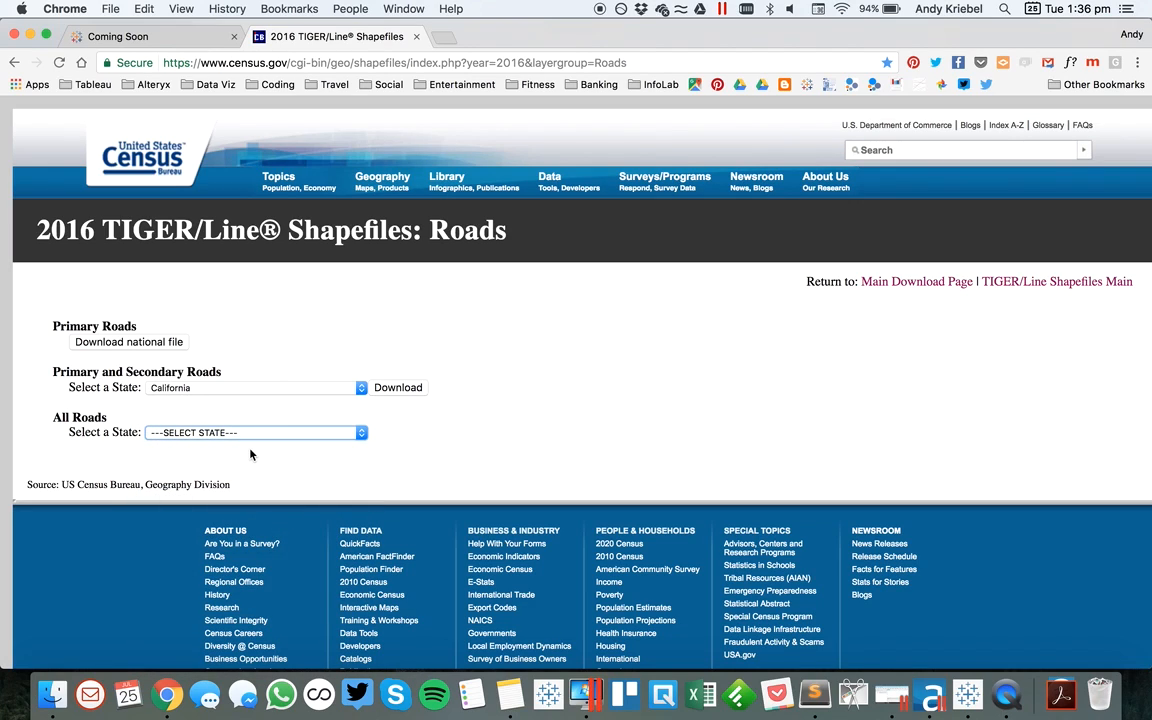
{"action": "key", "text": "c"}
{"action": "left_click", "coordinate": [224, 463]}
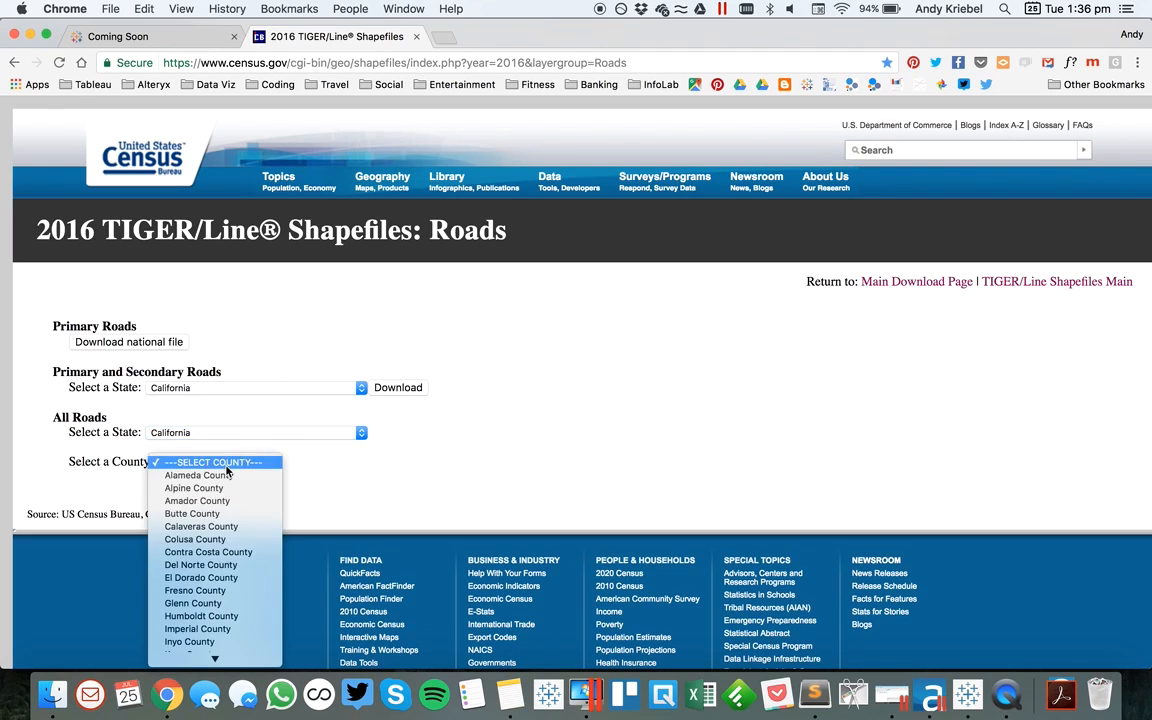
{"action": "left_click", "coordinate": [224, 526]}
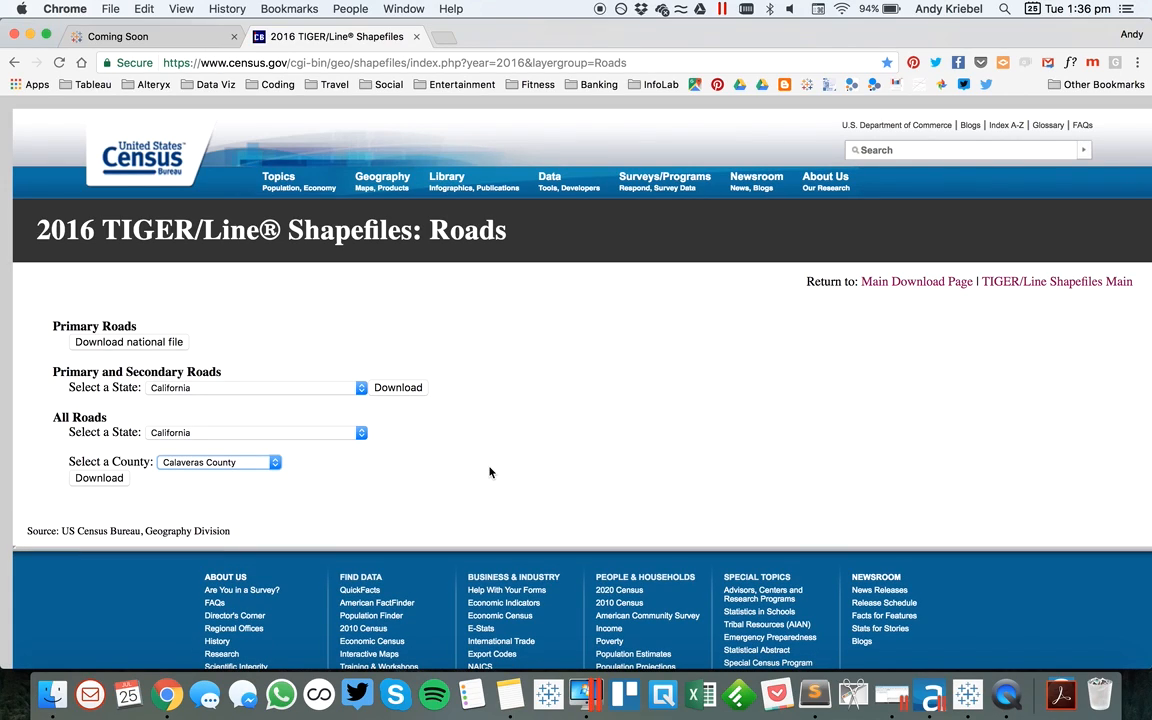
- Switch to Tableau, then to Finder's Downloads folder, and examine the files inside the tl_2016_01_prisecroads folder
{"action": "left_click", "coordinate": [967, 693]}
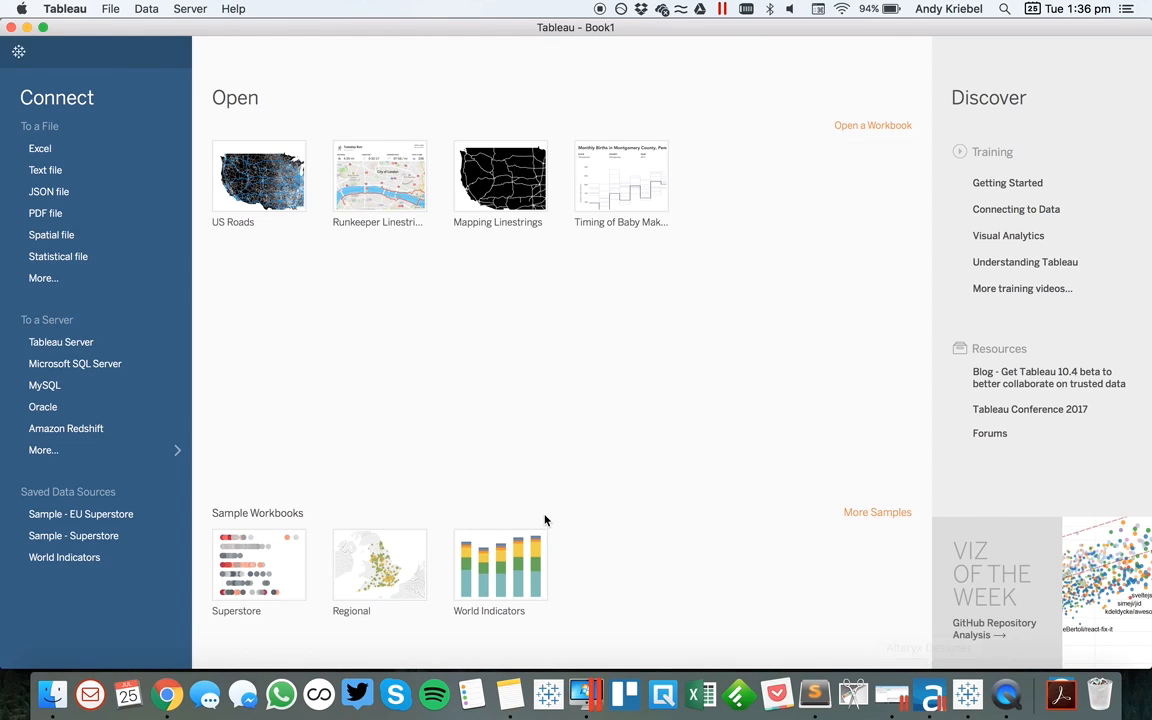
{"action": "left_click", "coordinate": [52, 693]}
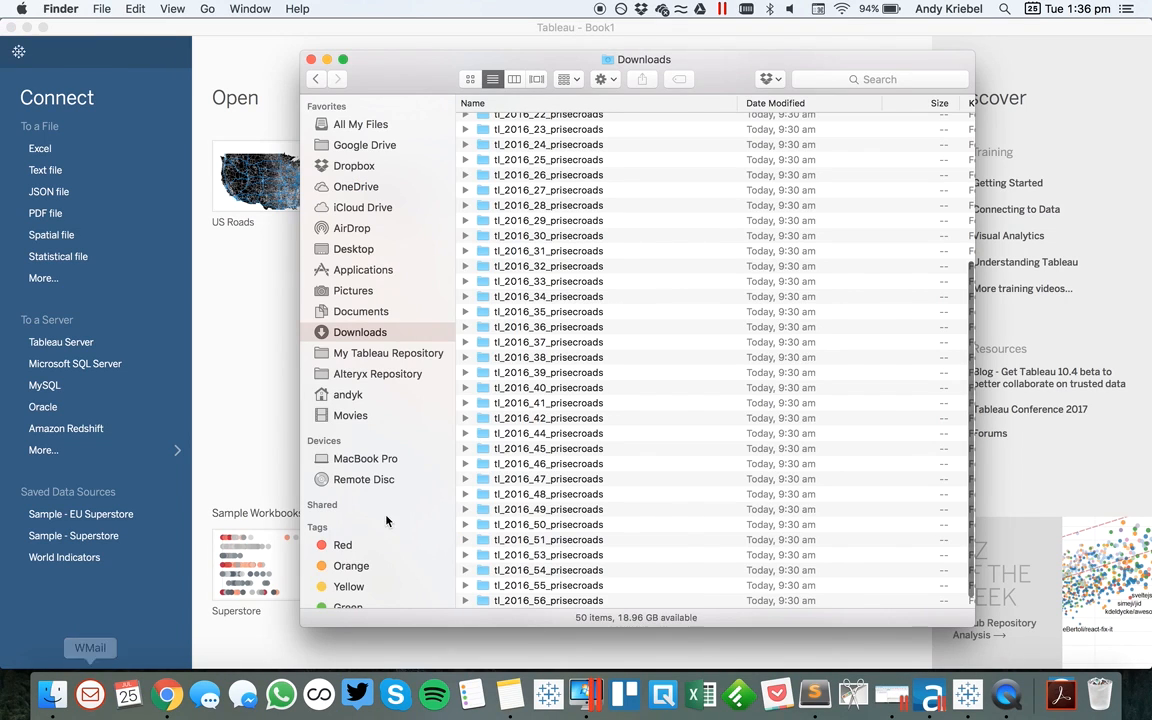
{"action": "scroll", "coordinate": [706, 340], "scroll_direction": "up", "scroll_amount": 10}
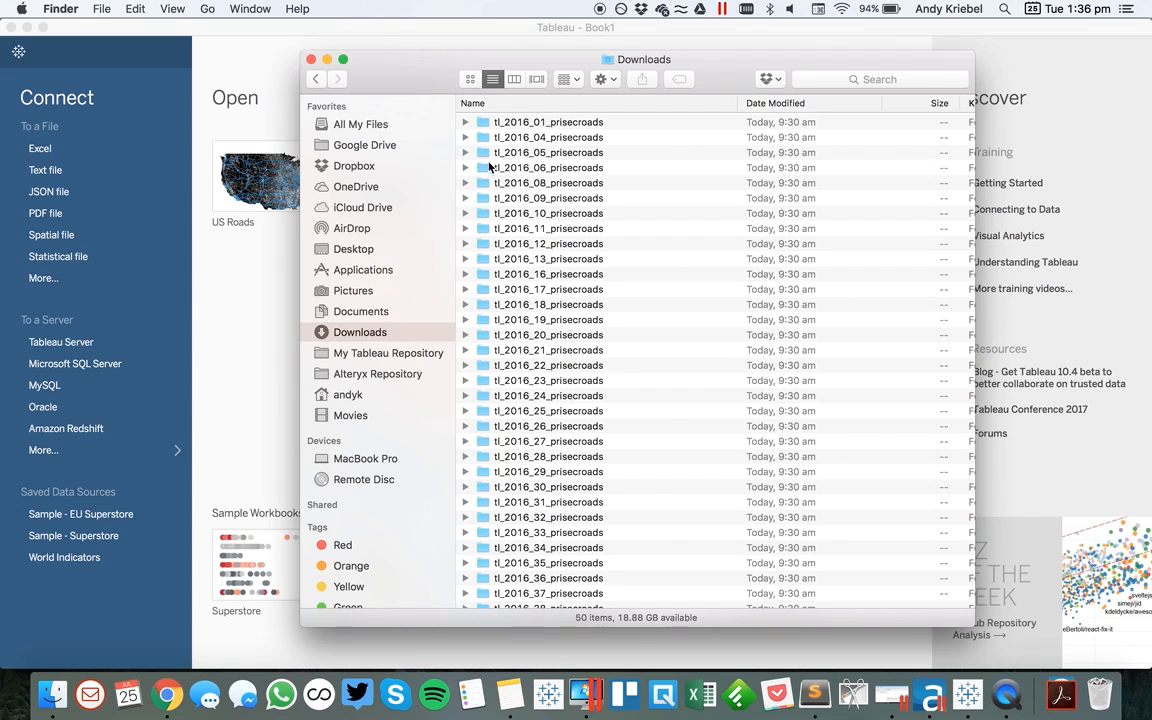
{"action": "left_click", "coordinate": [466, 121]}
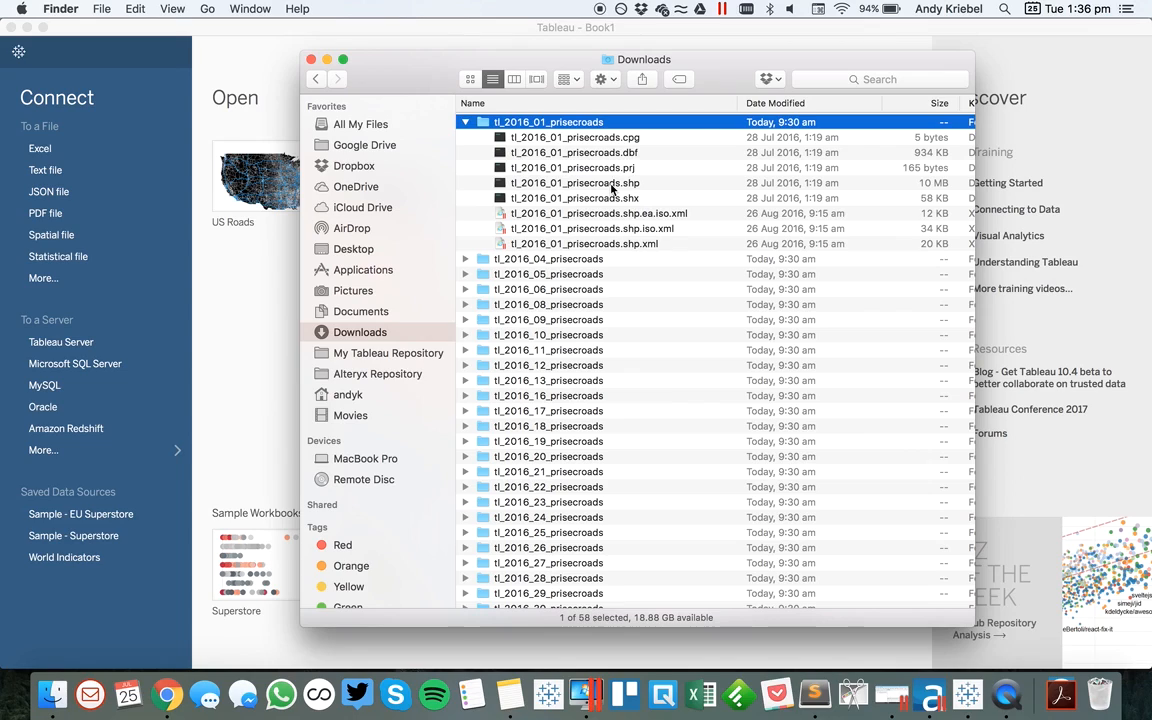
- Switch back to Tableau and connect to the spatial file tl_2016_01_prisecroads.shp from its folder in Downloads
{"action": "left_click", "coordinate": [210, 324]}
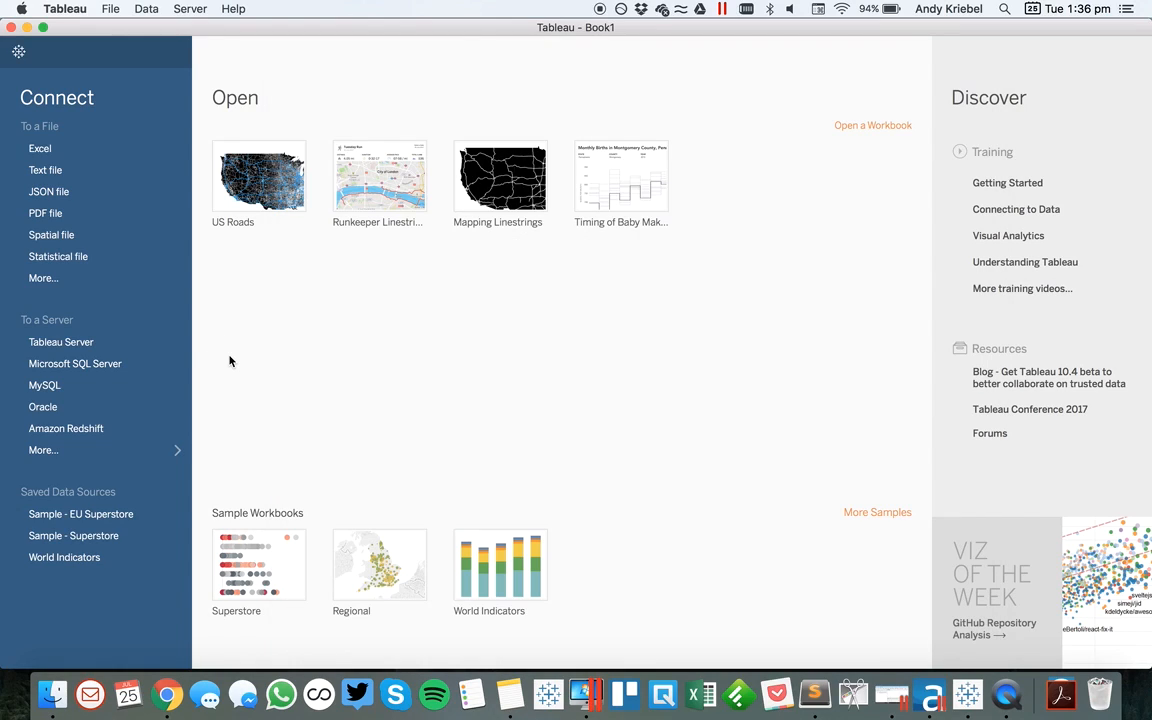
{"action": "left_click", "coordinate": [61, 243]}
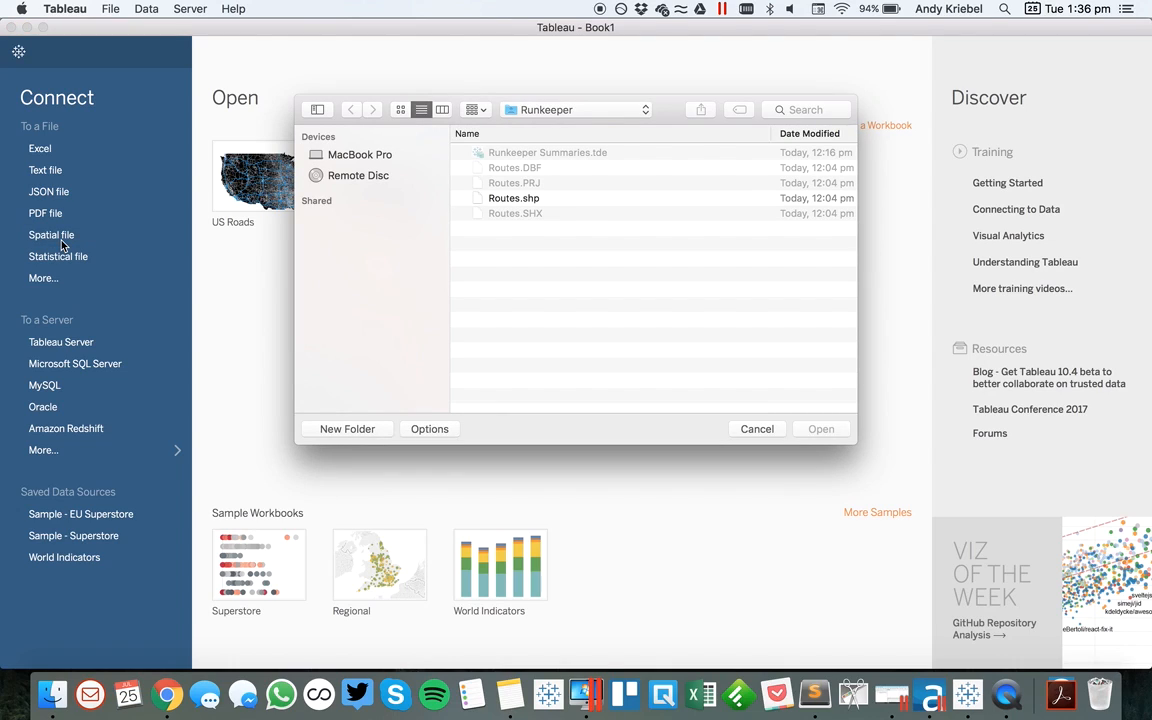
{"action": "left_click", "coordinate": [505, 110]}
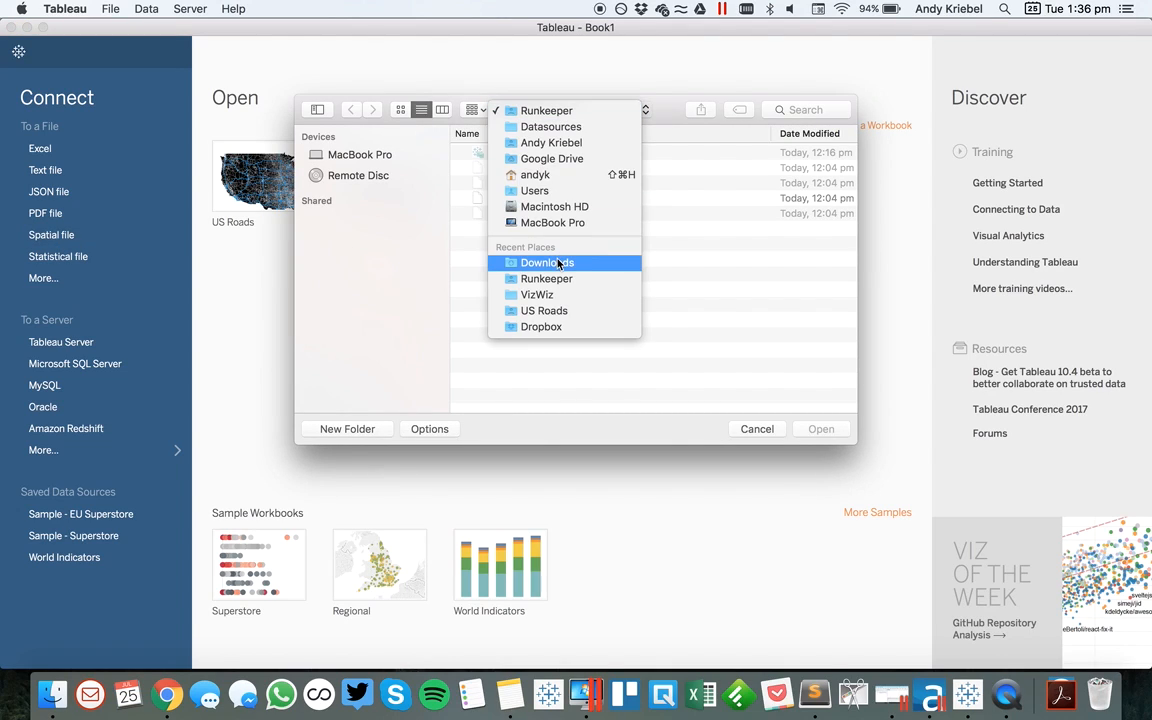
{"action": "left_click", "coordinate": [558, 263]}
{"action": "double_click", "coordinate": [525, 170]}
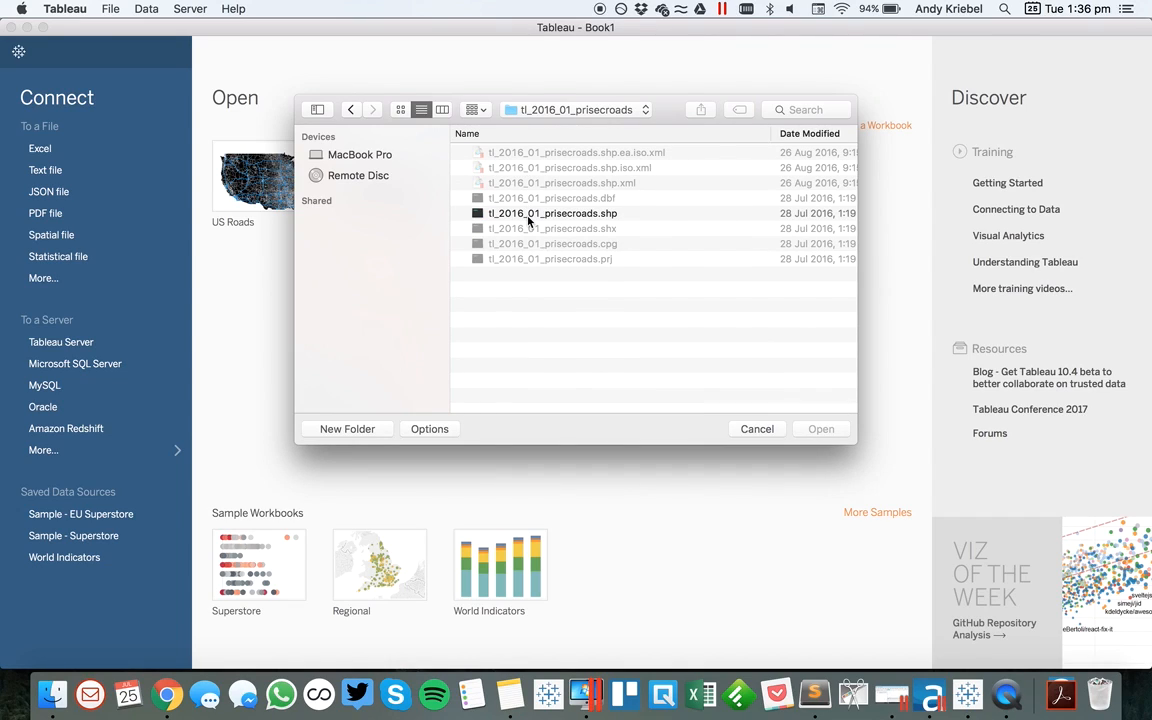
{"action": "left_click", "coordinate": [529, 217]}
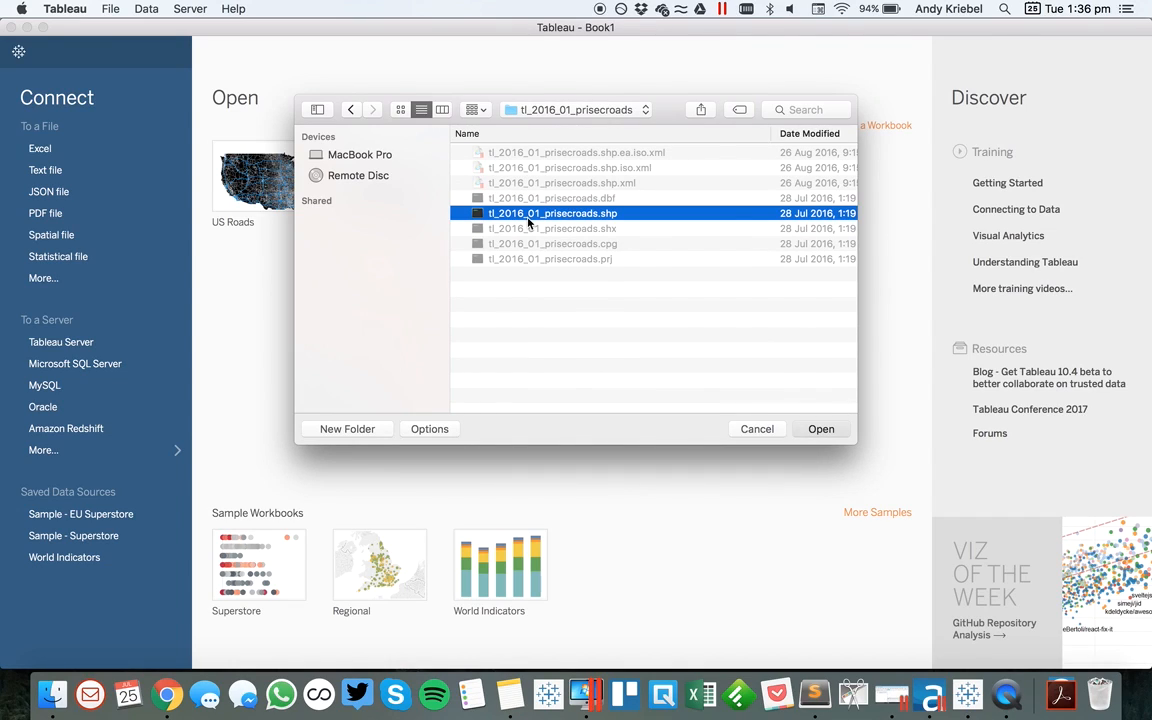
{"action": "double_click", "coordinate": [529, 220]}
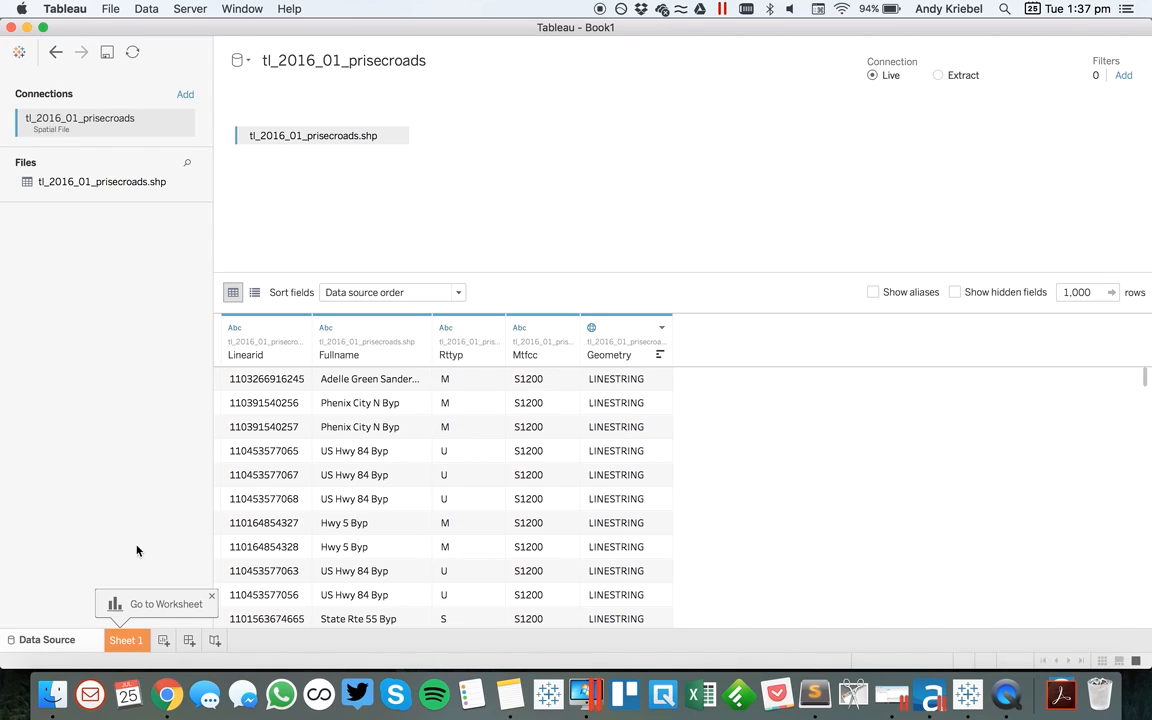
- Map the Geometry field on Sheet 1 and color the roads by Rttyp
{"action": "left_click", "coordinate": [126, 640]}
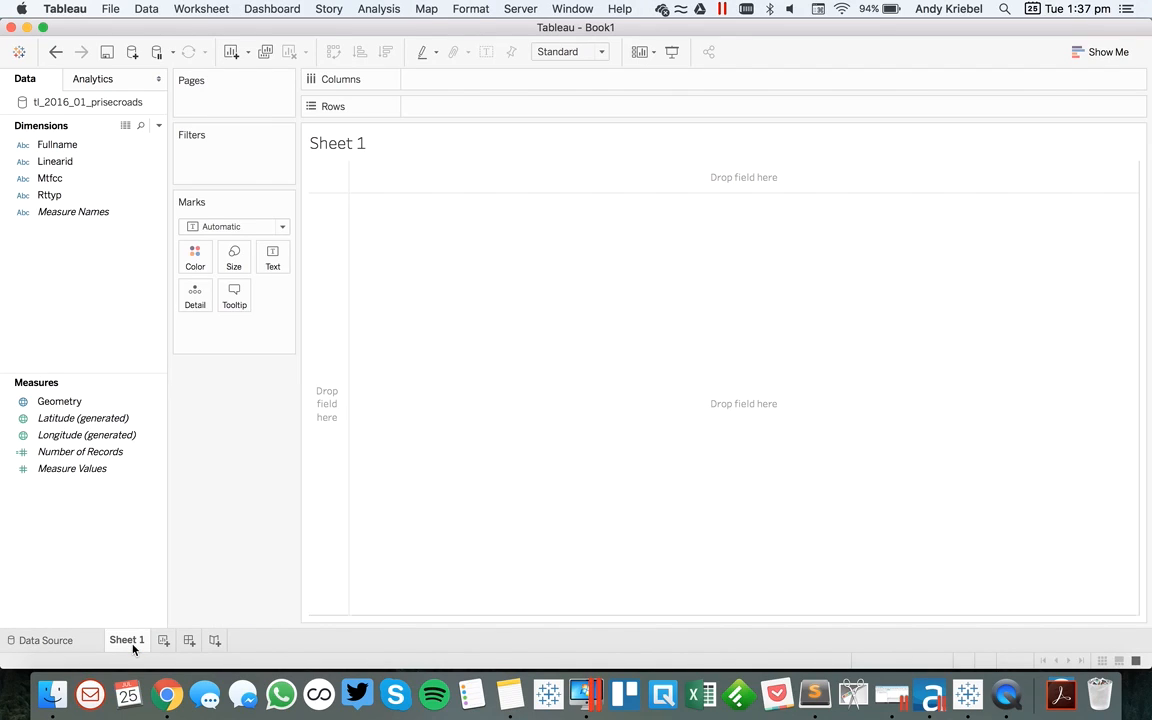
{"action": "left_click", "coordinate": [77, 402]}
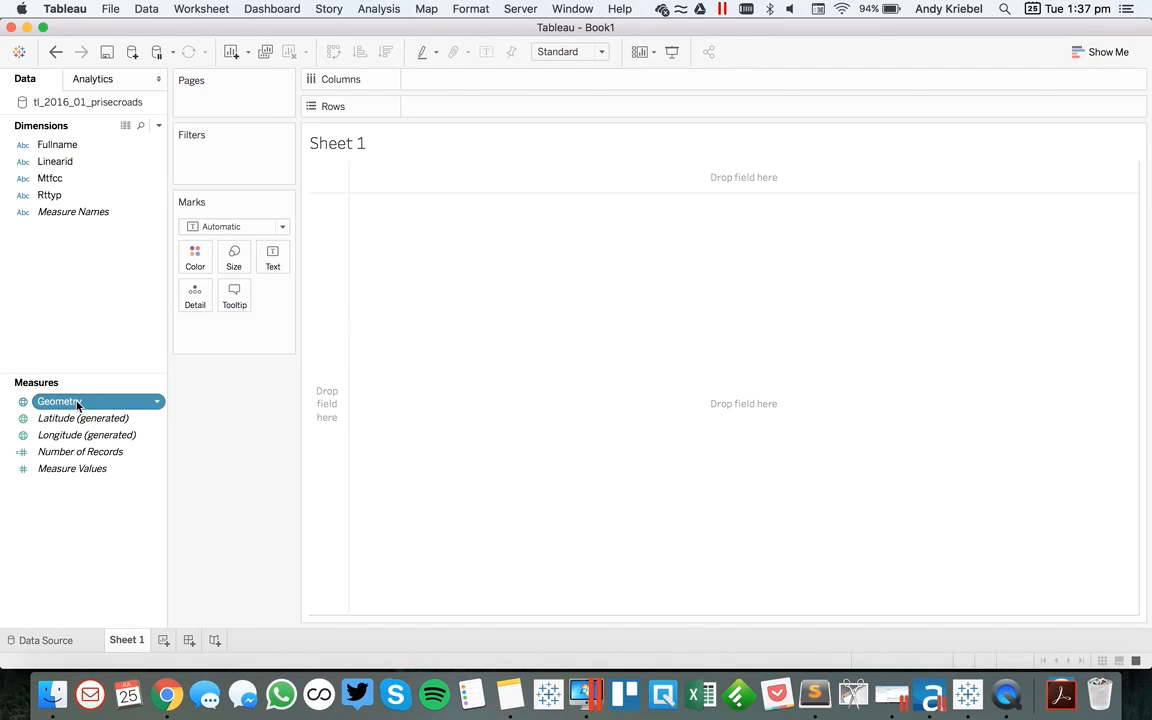
{"action": "double_click", "coordinate": [77, 402]}
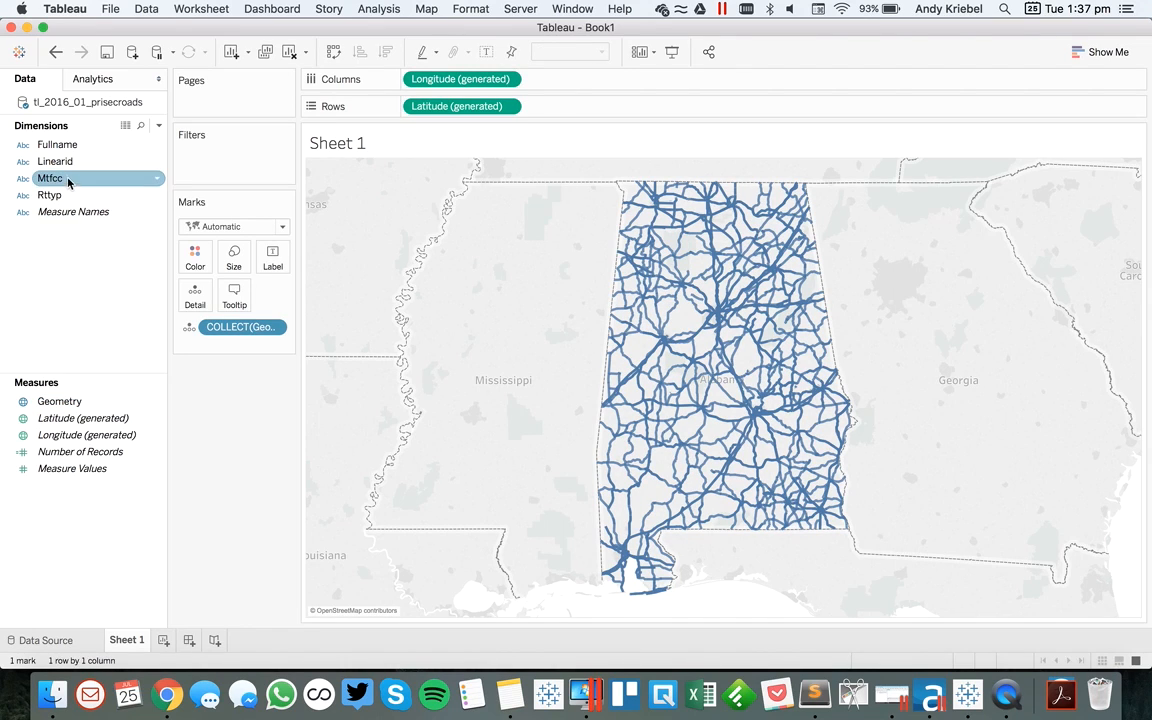
{"action": "left_click_drag", "start_coordinate": [50, 195], "coordinate": [196, 262]}
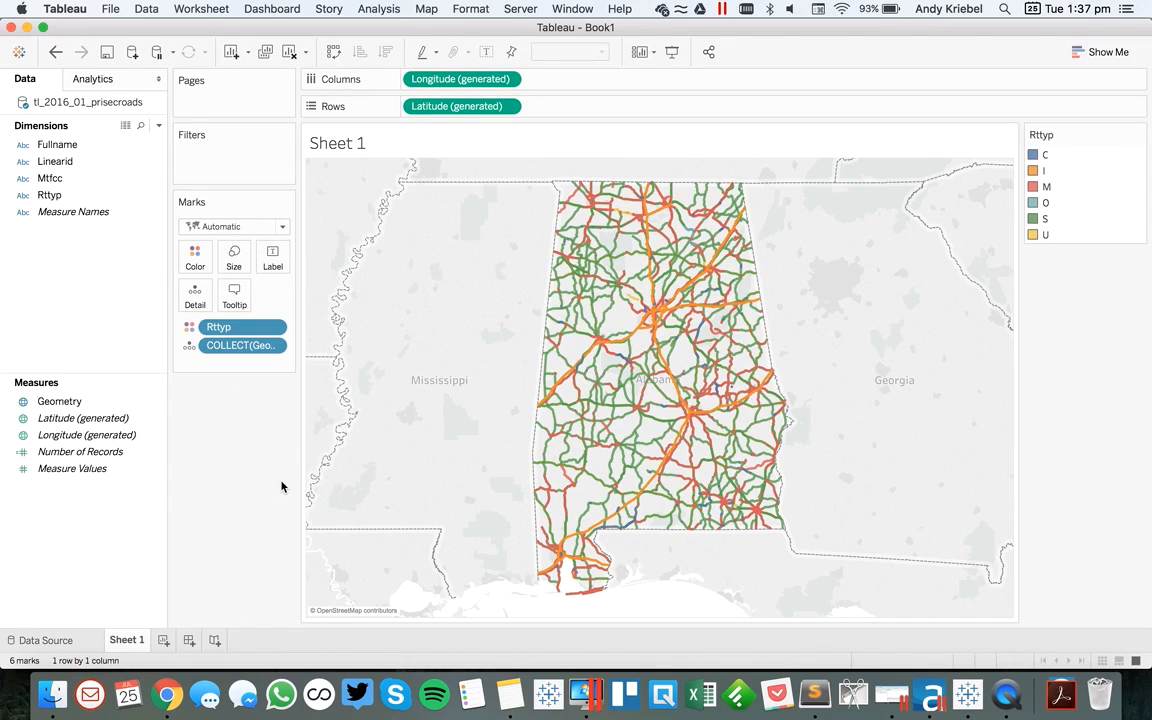
- Examine where each Rttyp road type runs by highlighting them one at a time, ending with the highlight cleared
{"action": "left_click", "coordinate": [1044, 170]}
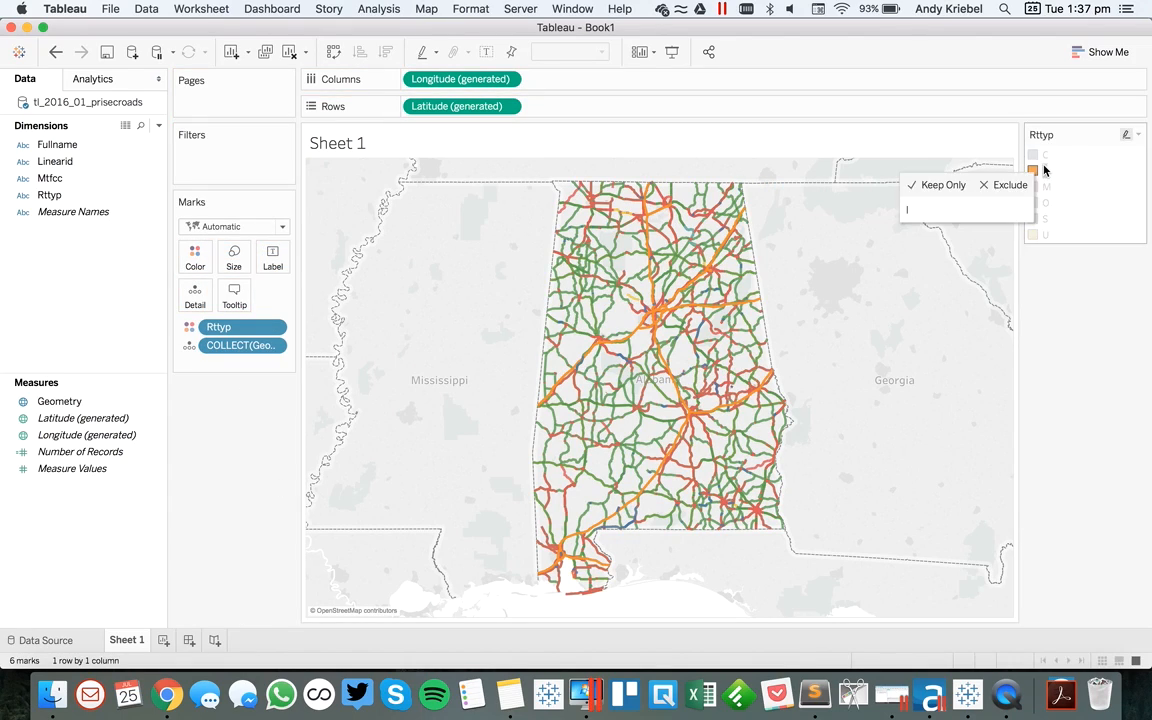
{"action": "left_click", "coordinate": [1047, 188]}
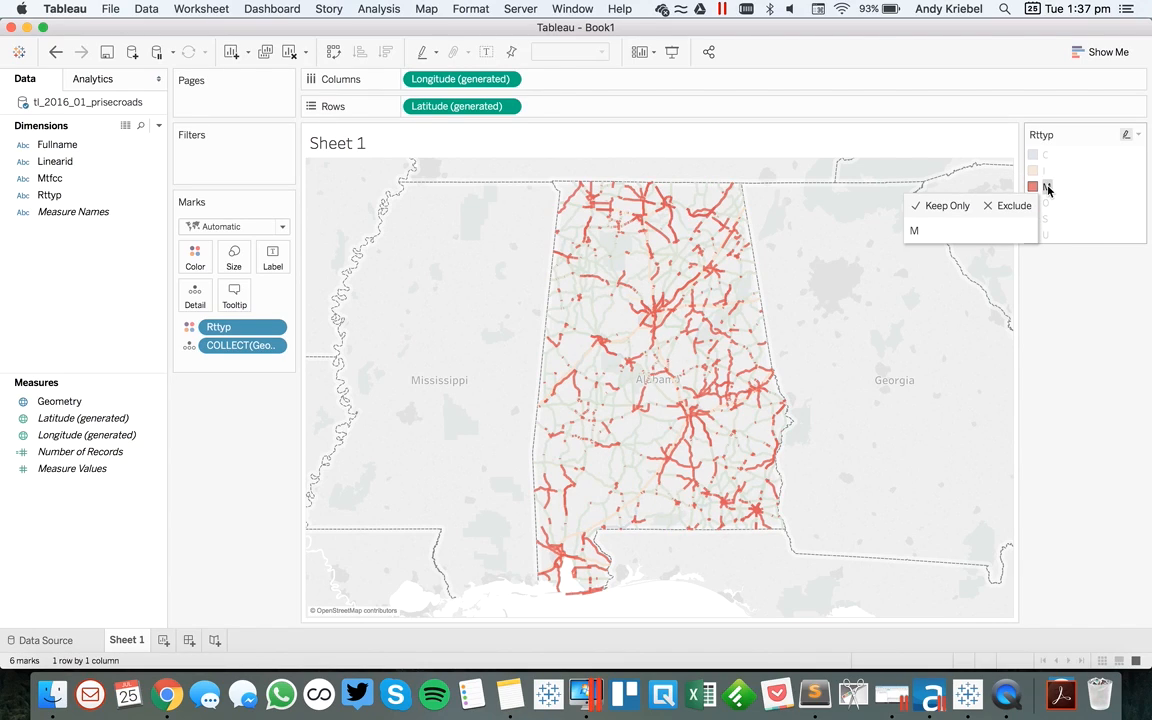
{"action": "left_click", "coordinate": [1047, 235]}
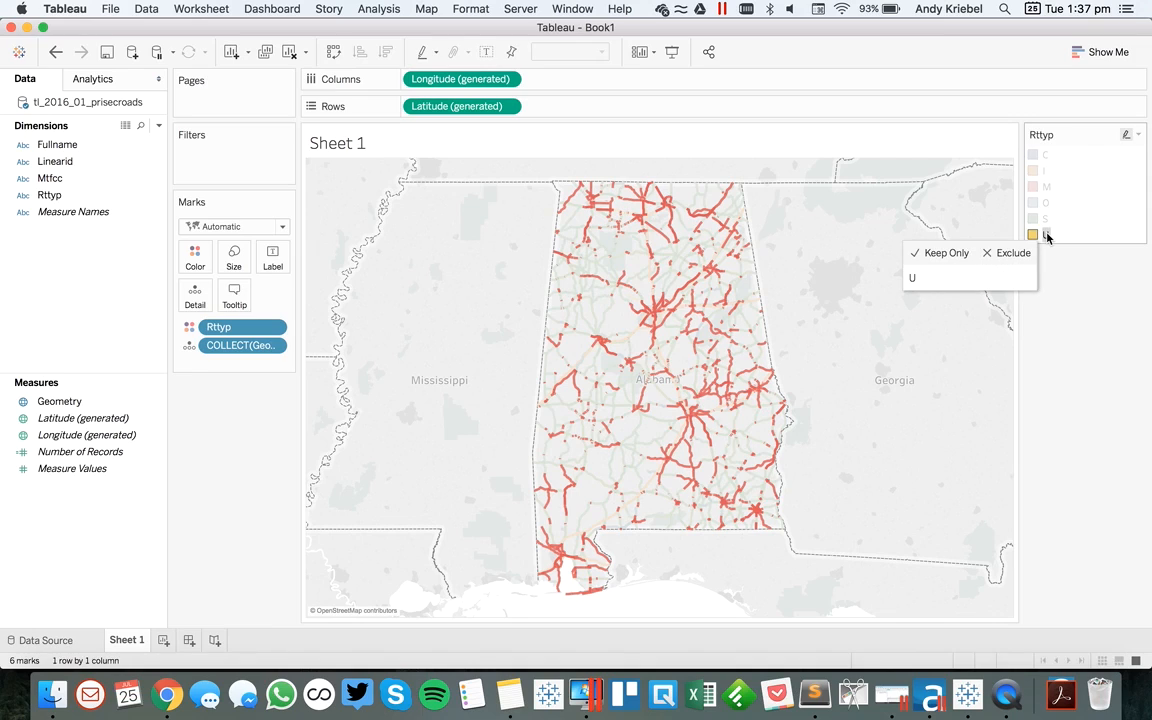
{"action": "left_click", "coordinate": [1046, 220]}
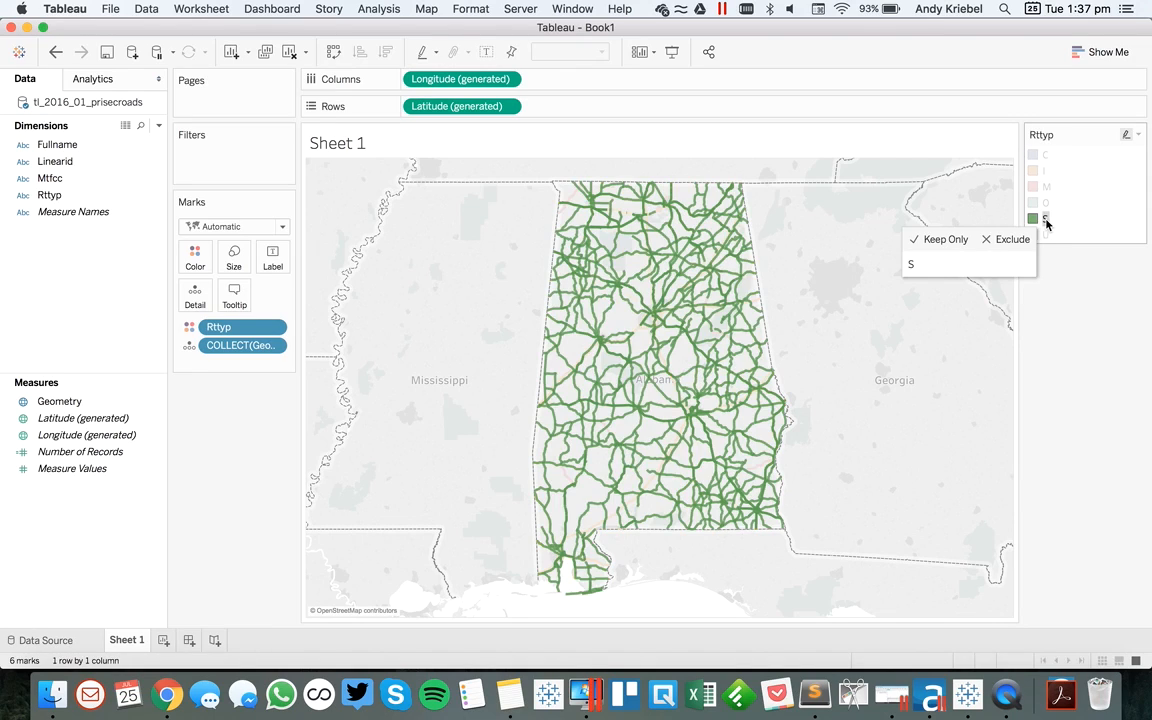
{"action": "left_click", "coordinate": [1046, 204]}
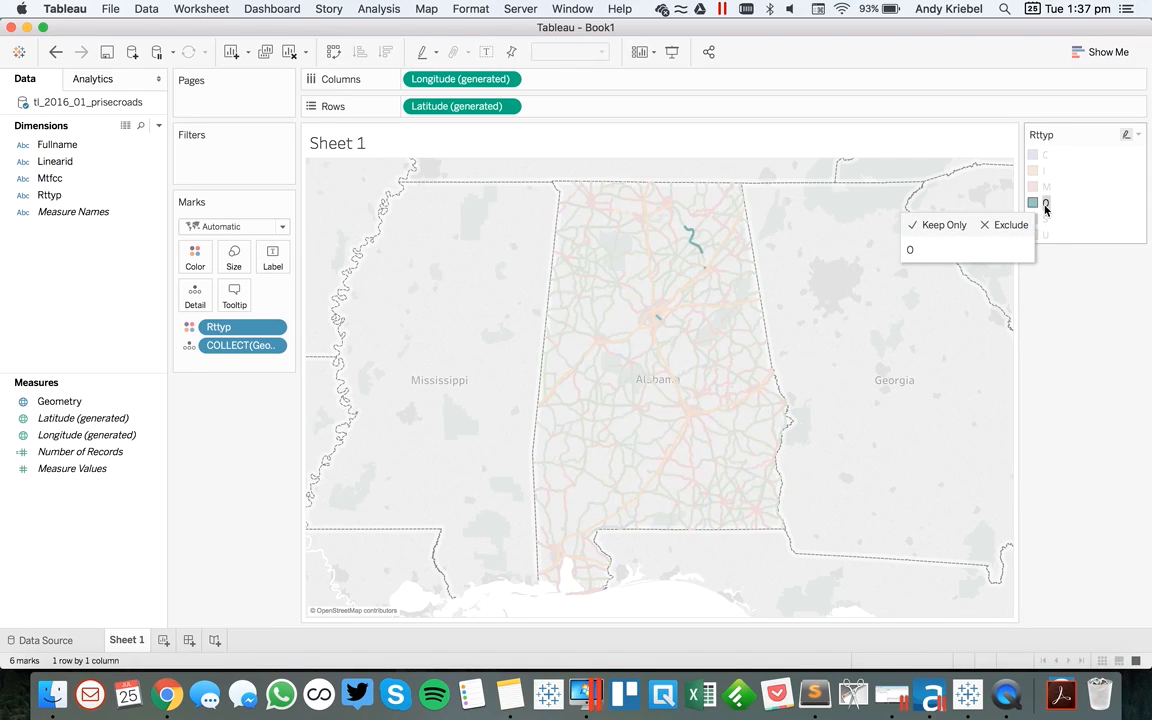
{"action": "left_click", "coordinate": [1045, 170]}
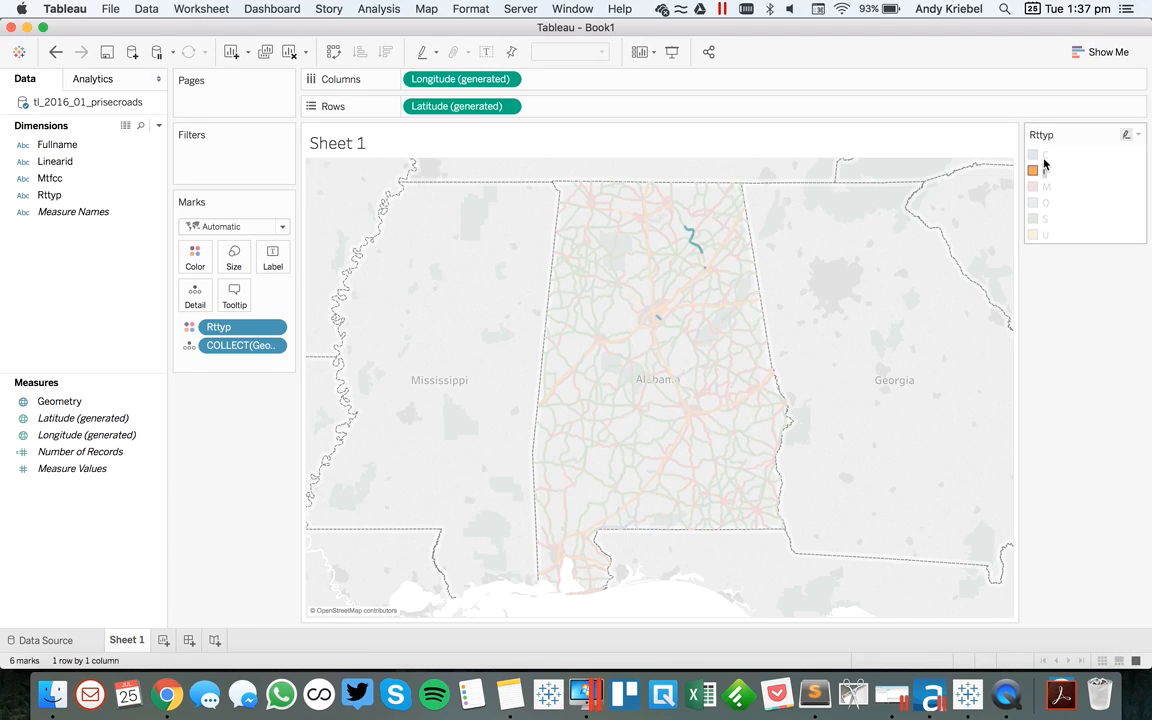
{"action": "left_click", "coordinate": [1046, 157]}
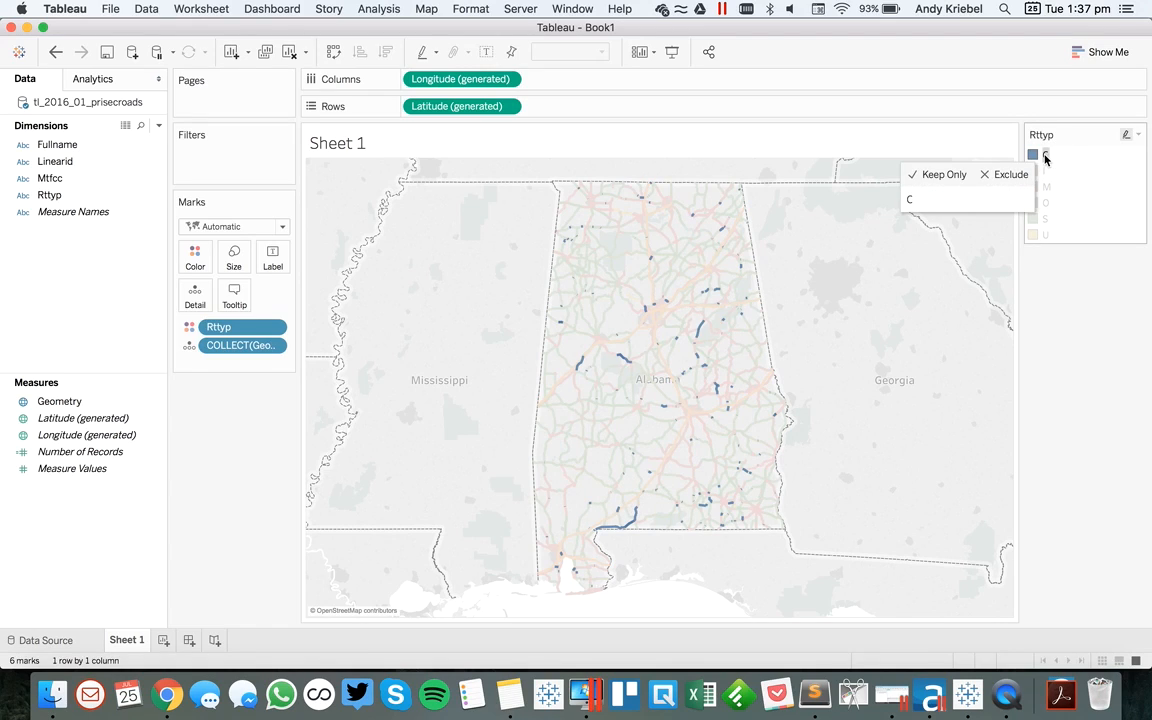
{"action": "left_click", "coordinate": [1046, 186]}
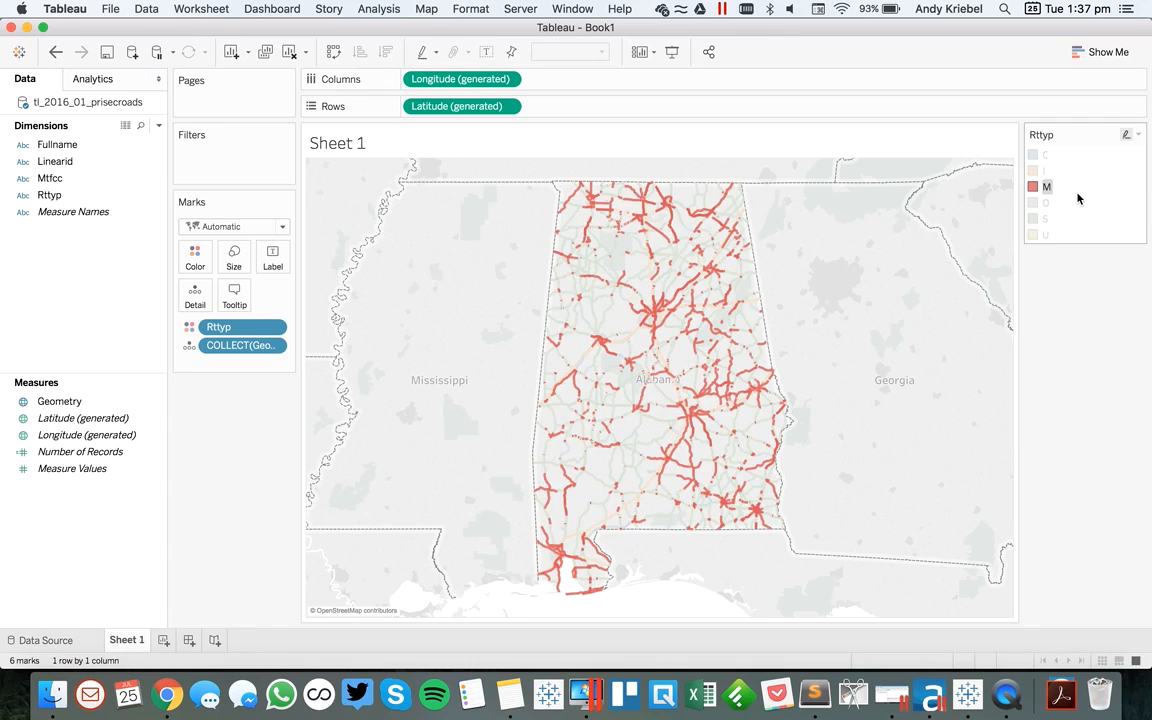
{"action": "left_click", "coordinate": [1078, 198]}
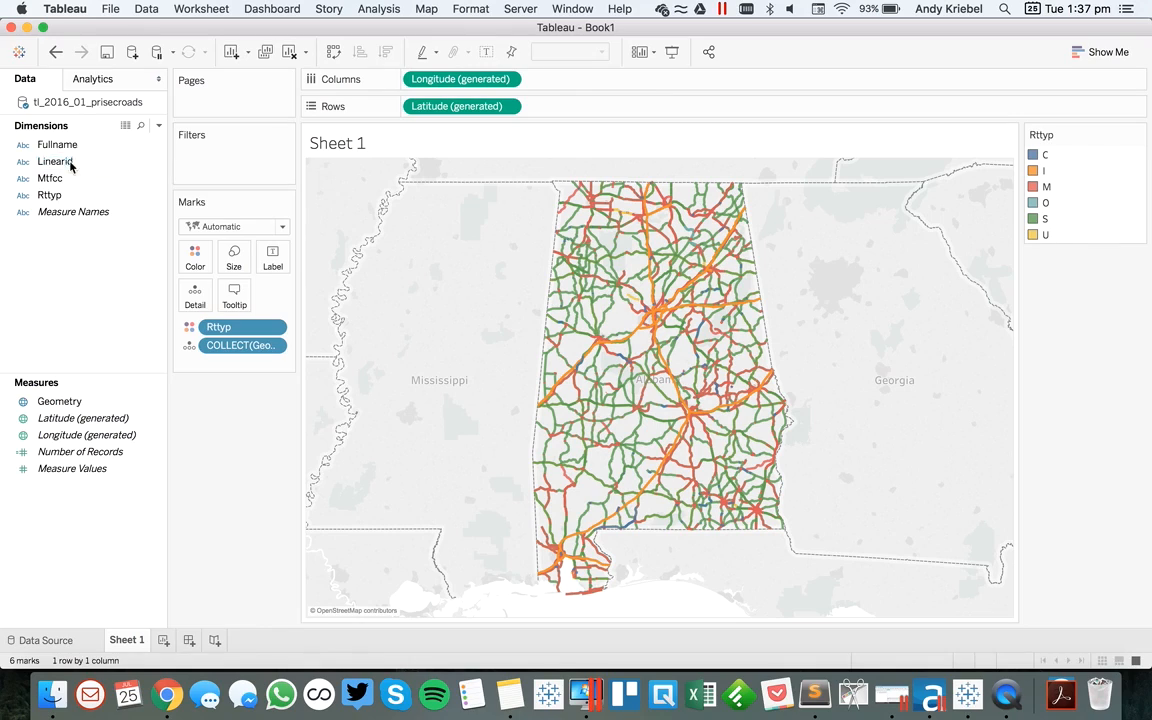
- Add Fullname to the map's level of detail and inspect individual roads, including I-65
{"action": "left_click_drag", "start_coordinate": [61, 152], "coordinate": [191, 296]}
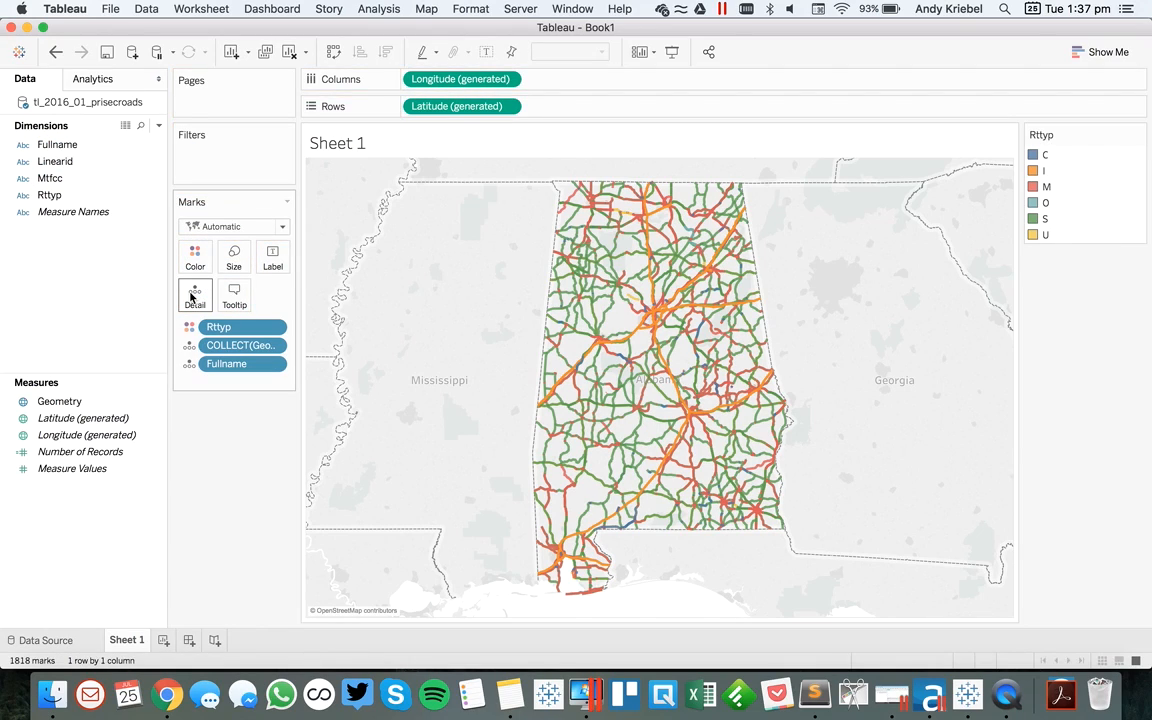
{"action": "mouse_move", "coordinate": [641, 333]}
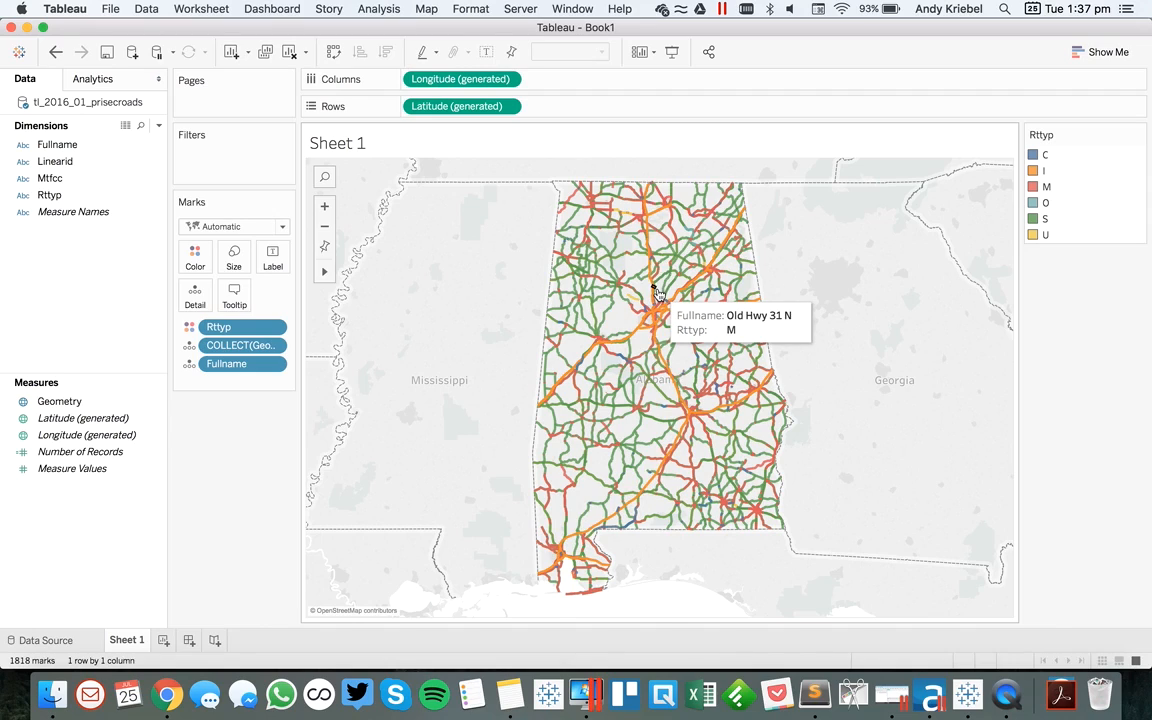
{"action": "mouse_move", "coordinate": [655, 296]}
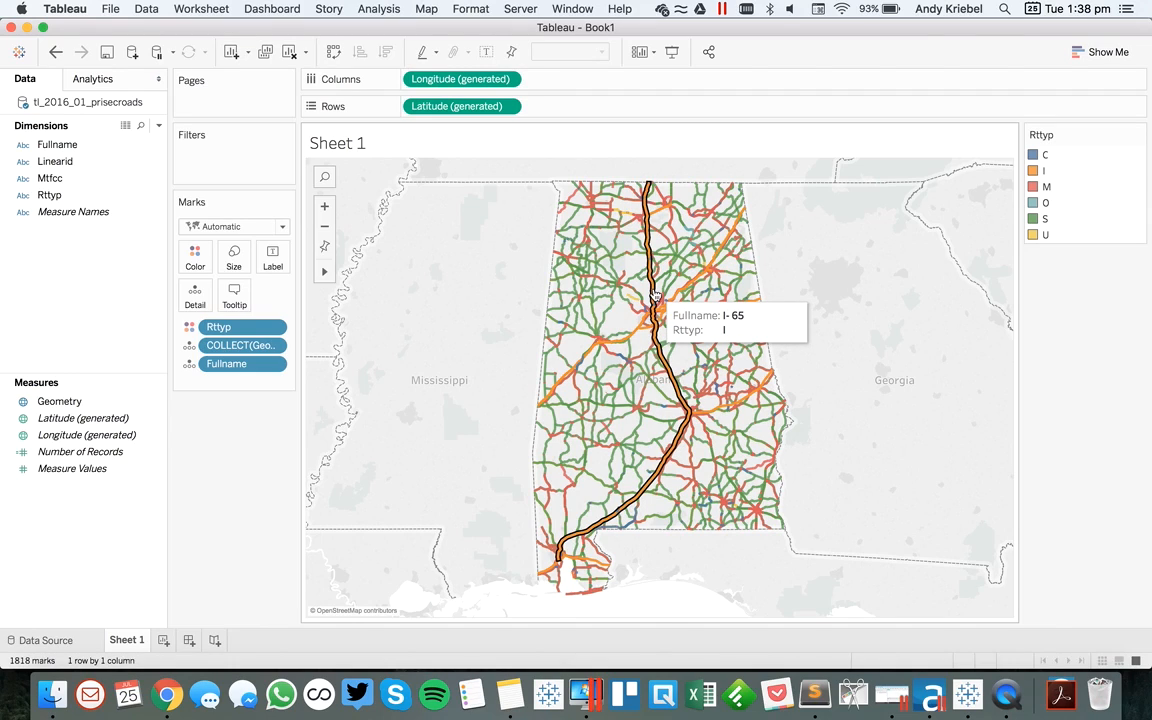
{"action": "mouse_move", "coordinate": [700, 412]}
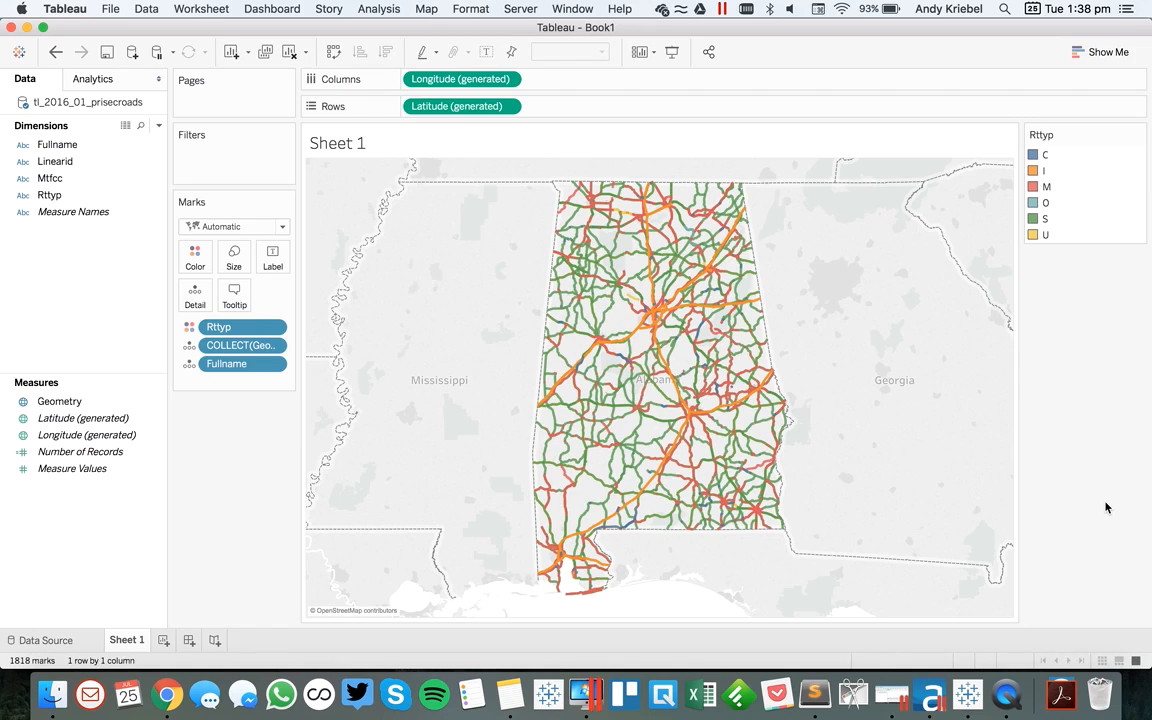
- Edit the data source and add a second spatial file connection to tl_2016_04_prisecroads.shp from its folder in Downloads
{"action": "right_click", "coordinate": [95, 100]}
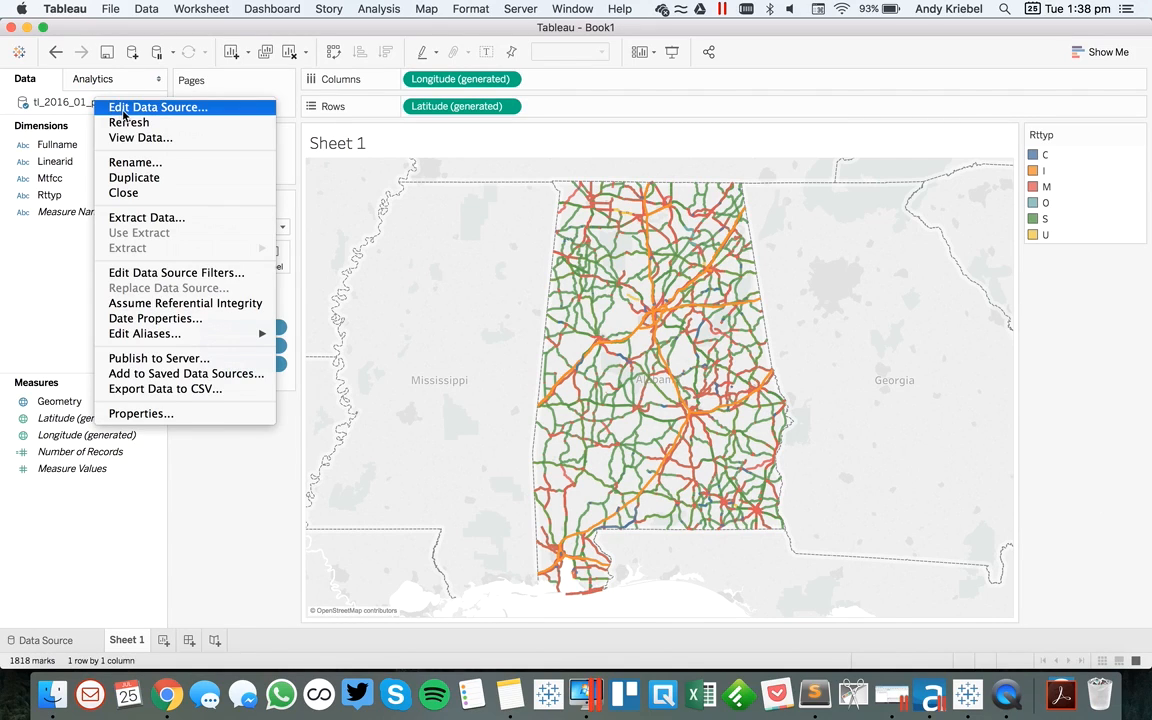
{"action": "left_click", "coordinate": [123, 110]}
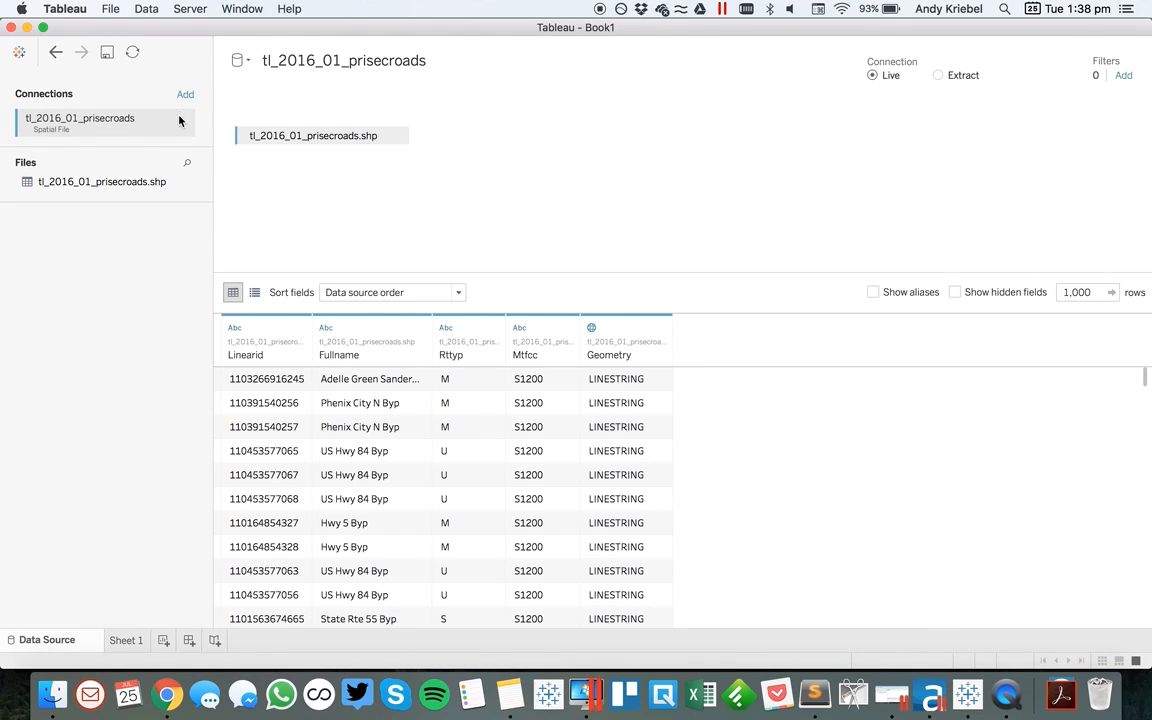
{"action": "left_click", "coordinate": [185, 94]}
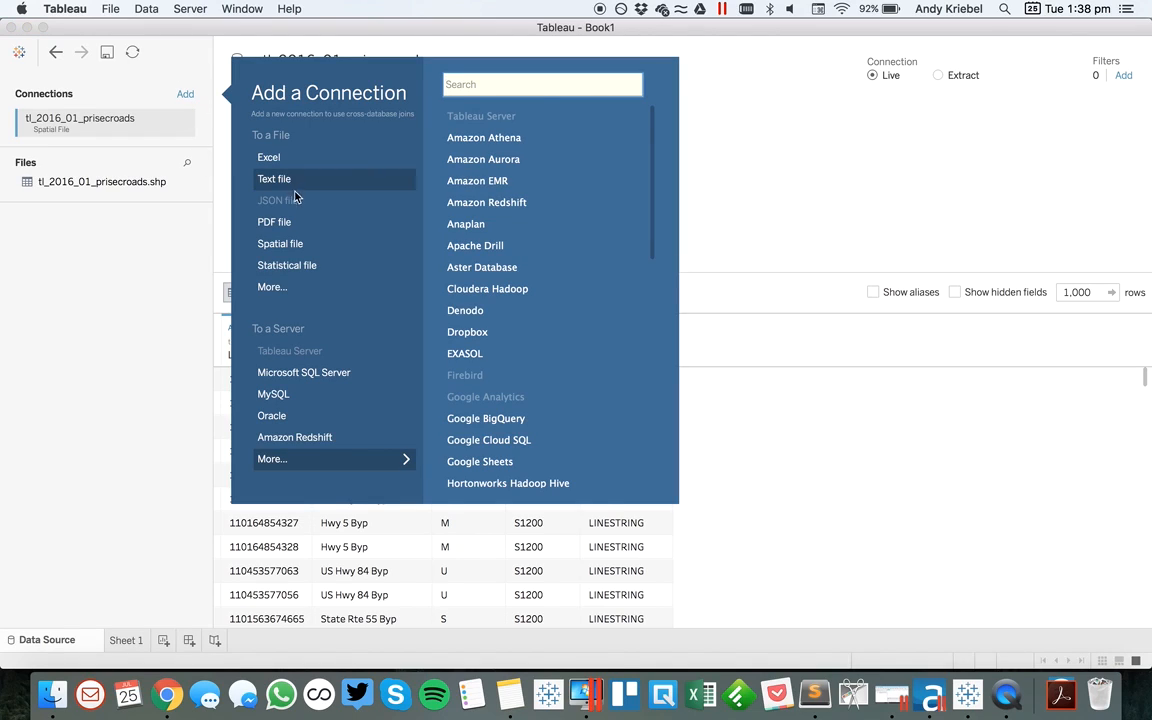
{"action": "left_click", "coordinate": [285, 243]}
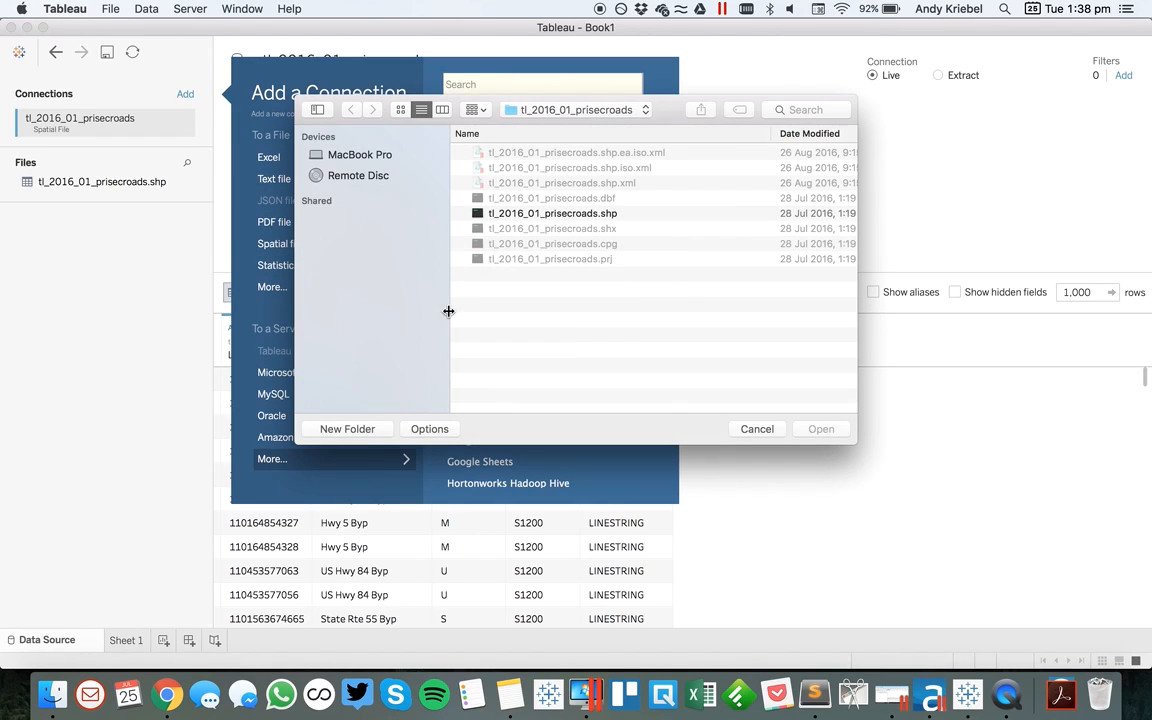
{"action": "left_click", "coordinate": [543, 110]}
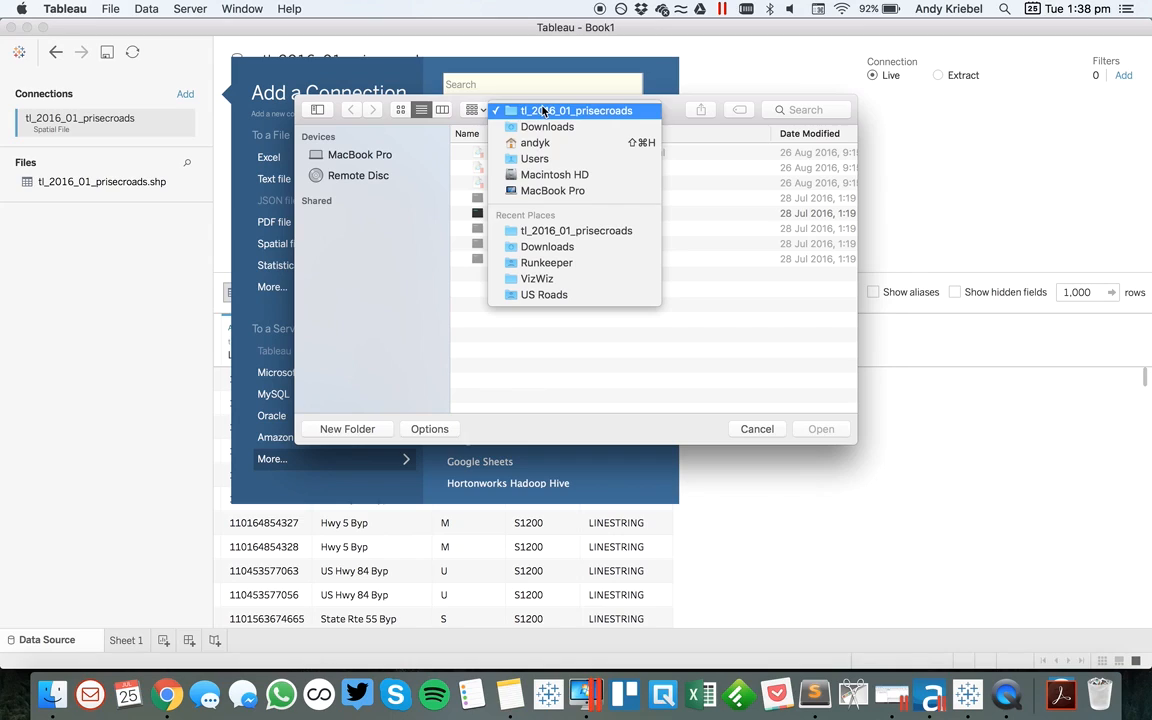
{"action": "left_click", "coordinate": [530, 247]}
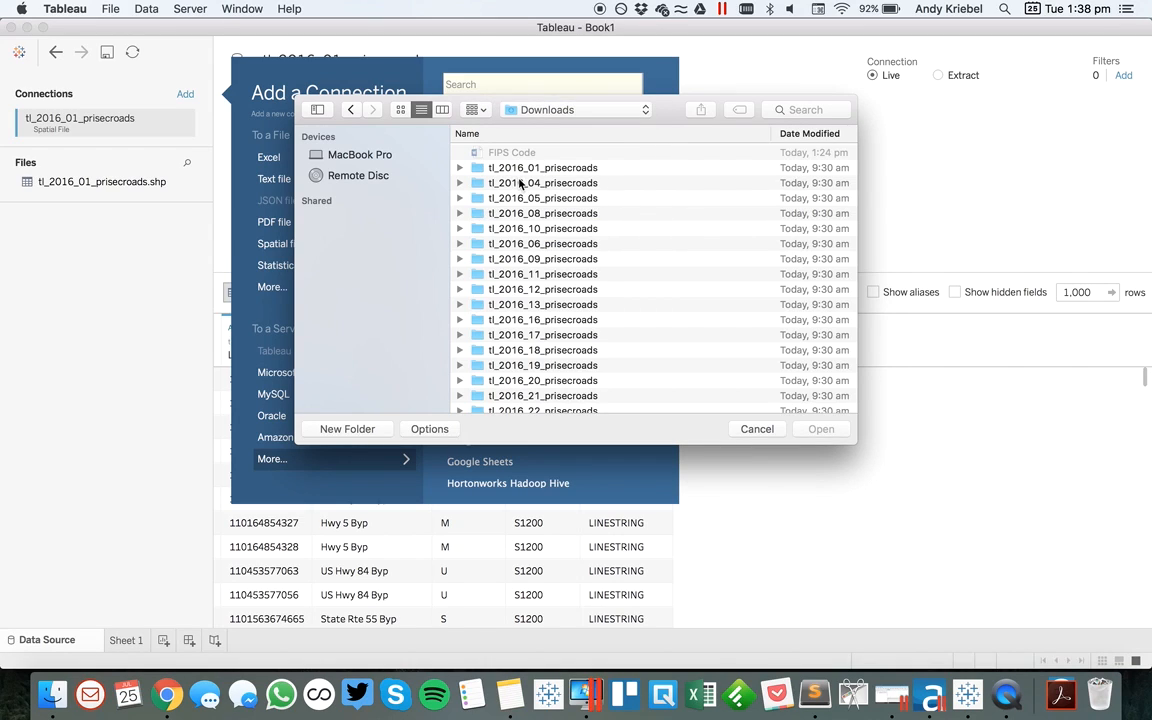
{"action": "double_click", "coordinate": [519, 183]}
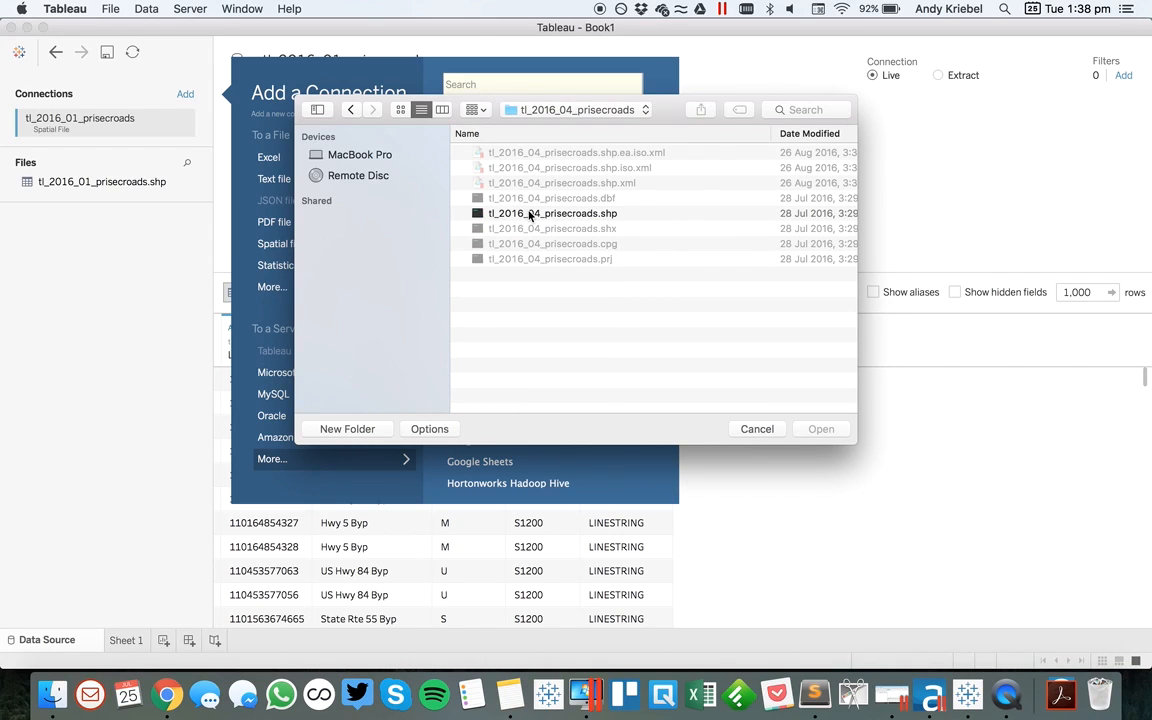
{"action": "left_click", "coordinate": [530, 214]}
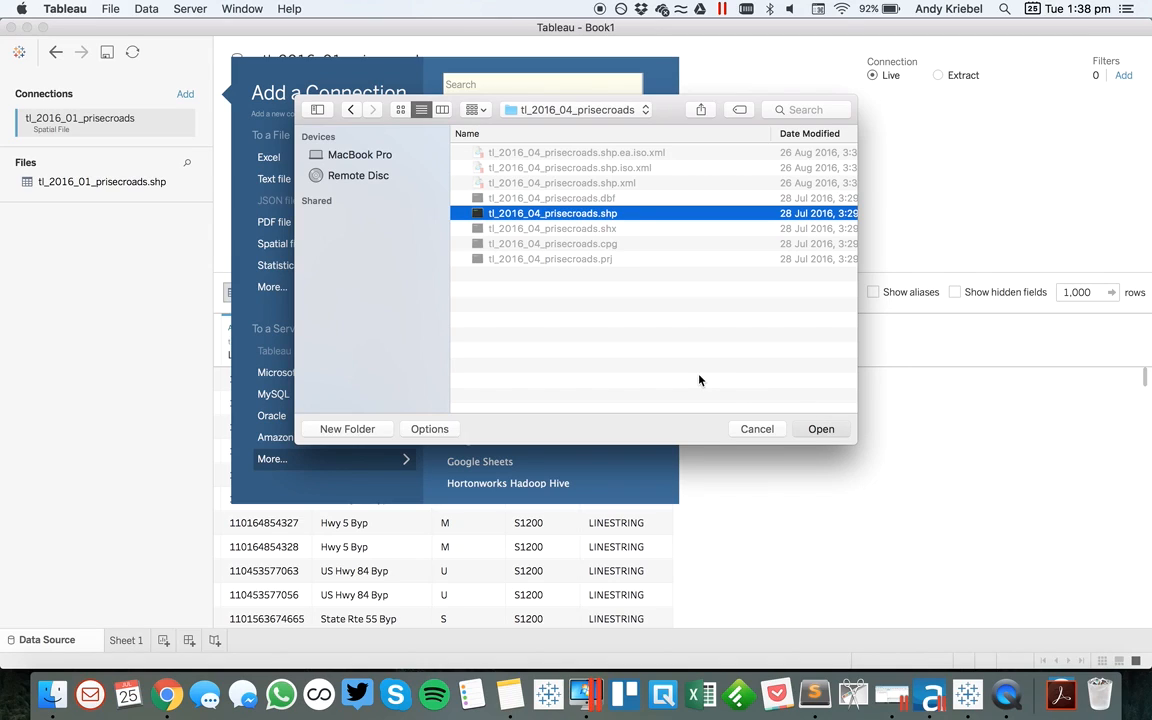
{"action": "key", "text": "Return"}
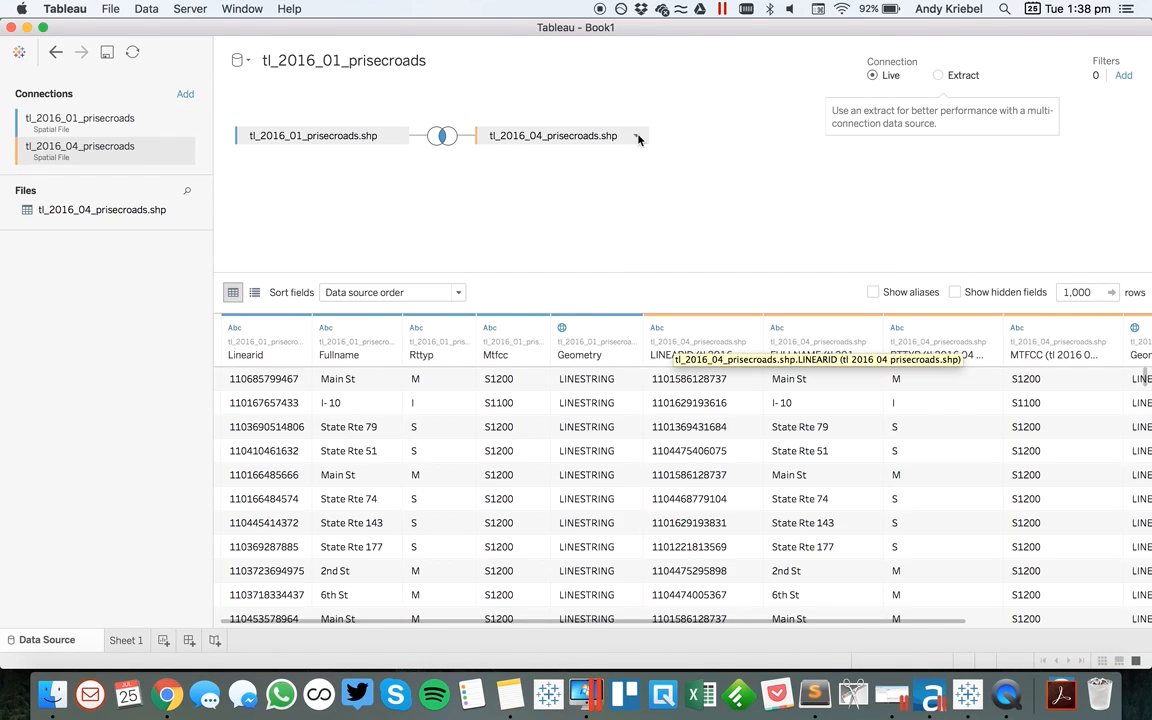
- Remove tl_2016_04_prisecroads.shp from the join and try to union it with tl_2016_01_prisecroads.shp
{"action": "left_click", "coordinate": [635, 138]}
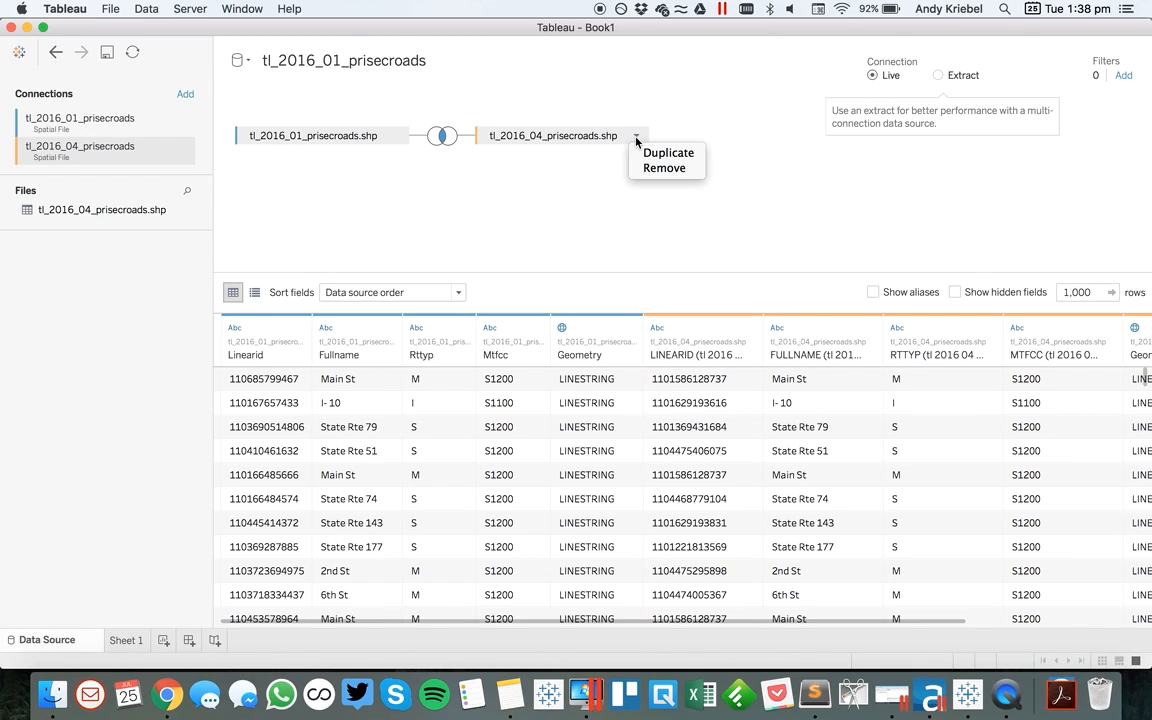
{"action": "left_click", "coordinate": [647, 168]}
{"action": "left_click_drag", "start_coordinate": [87, 210], "coordinate": [318, 167]}
{"action": "left_click_drag", "start_coordinate": [321, 152], "coordinate": [319, 185]}
{"action": "left_click_drag", "start_coordinate": [232, 210], "coordinate": [126, 272]}
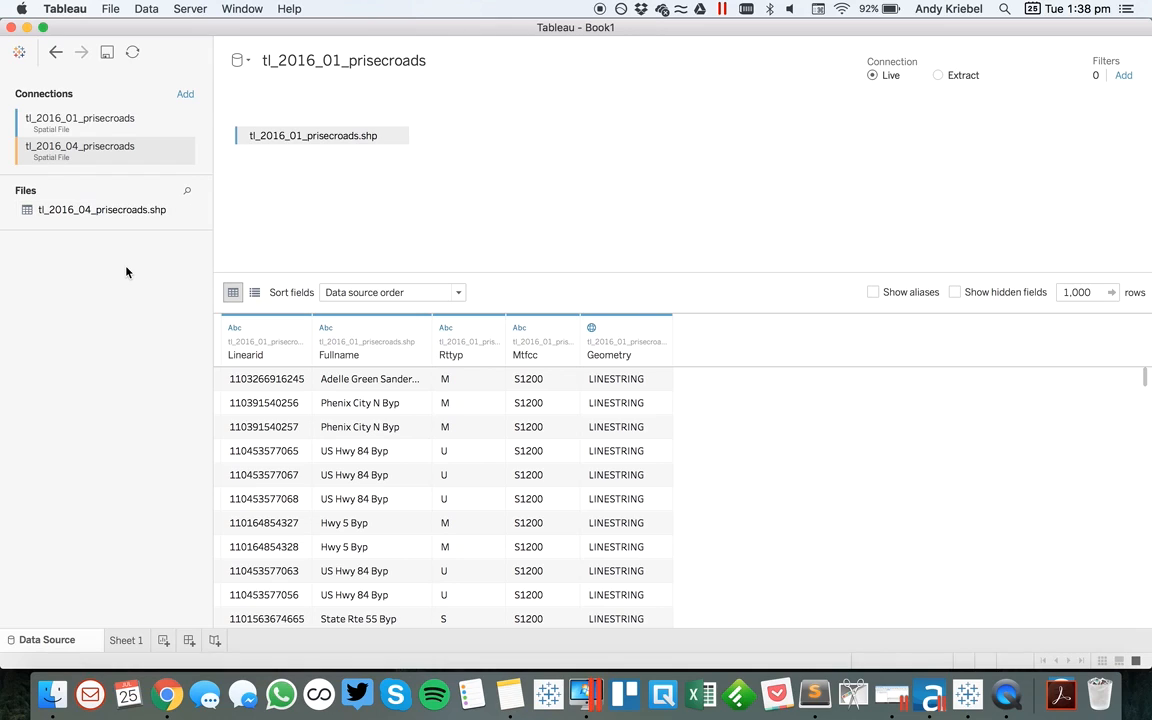
- Return to Sheet 1 and close the tl_2016_01_prisecroads data source, accepting deletion of the sheets that use it
{"action": "left_click", "coordinate": [126, 641]}
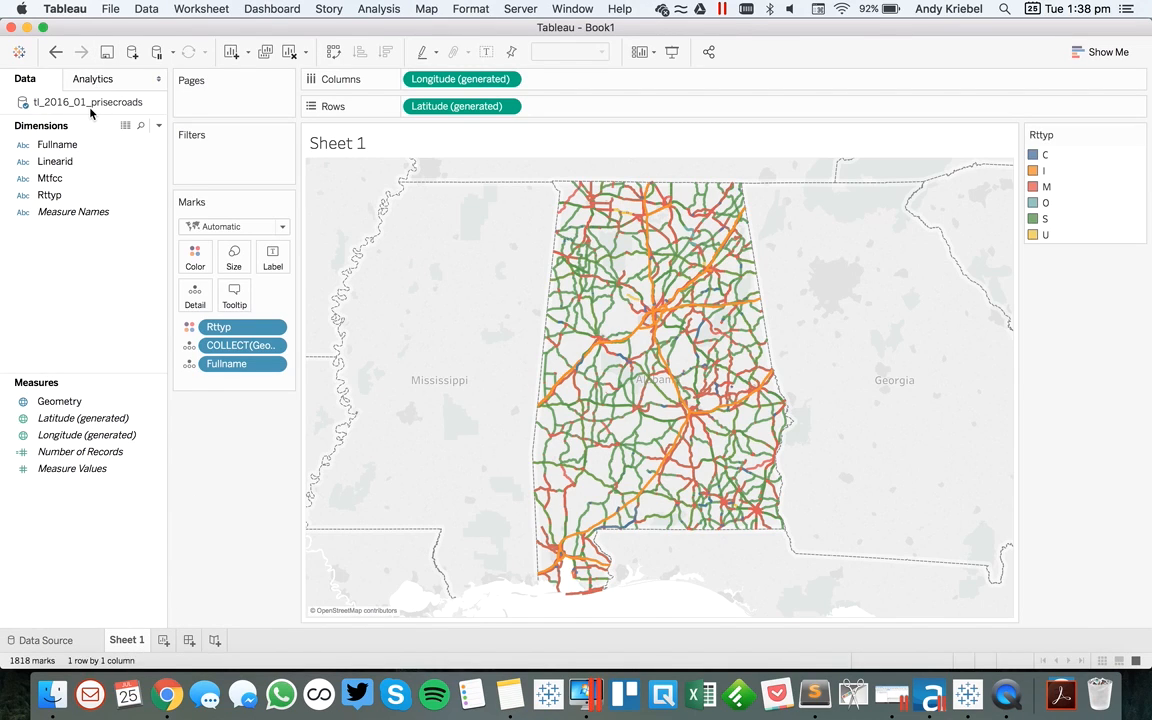
{"action": "right_click", "coordinate": [90, 110]}
{"action": "left_click", "coordinate": [119, 204]}
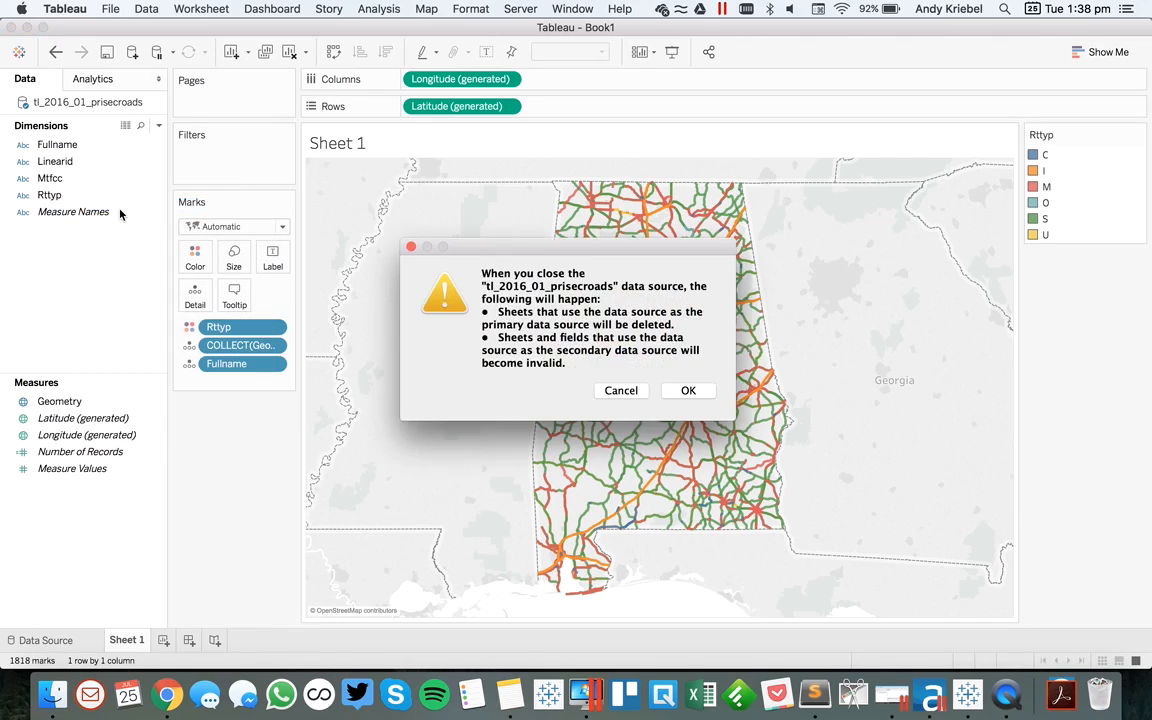
{"action": "left_click", "coordinate": [680, 394]}
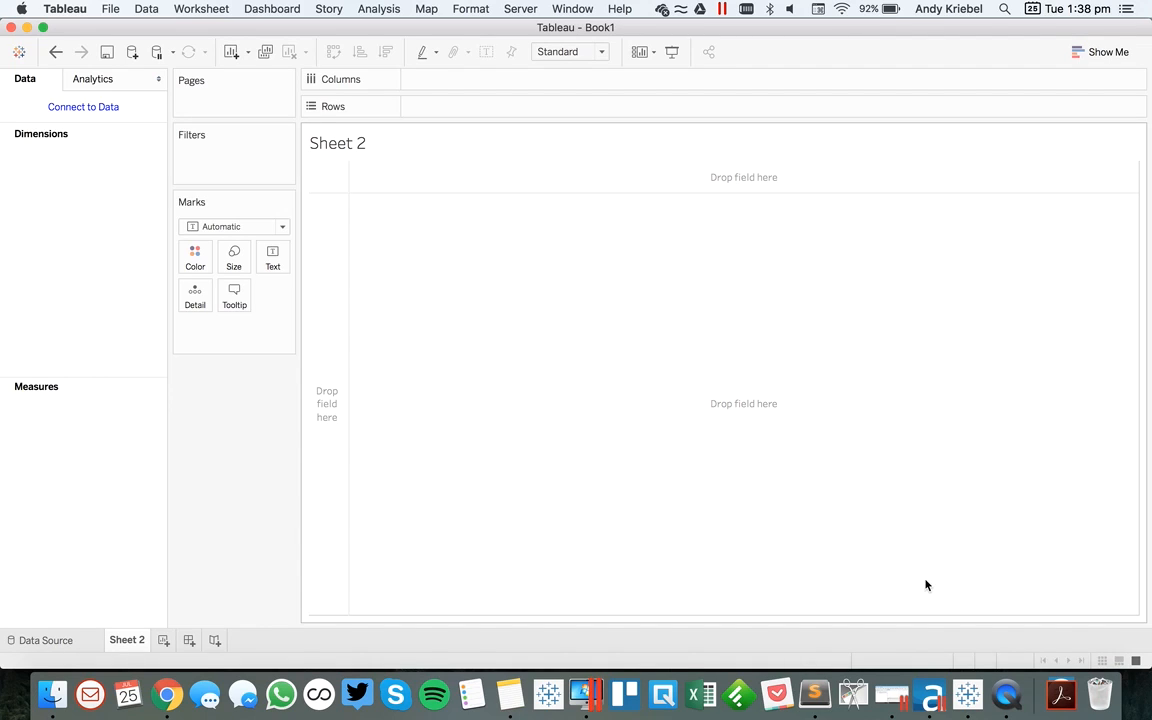
- Switch to Alteryx Designer and narrow the Configuration pane to widen the workflow canvas
{"action": "left_click", "coordinate": [930, 697]}
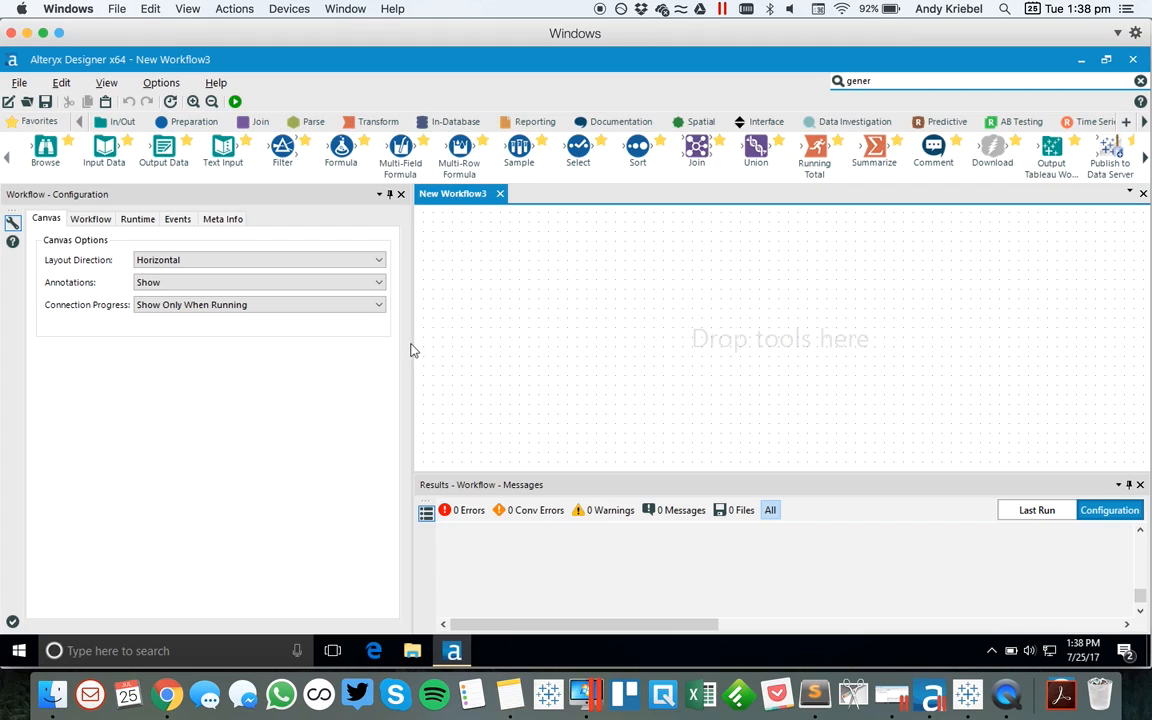
{"action": "left_click_drag", "start_coordinate": [413, 343], "coordinate": [336, 339]}
- Switch to the Downloads folder in Finder, collapse tl_2016_01_prisecroads and move the FIPS Code file to the trash
{"action": "key", "text": "super+Tab"}
{"action": "key", "text": "super+Tab"}
{"action": "key", "text": "super+Tab"}
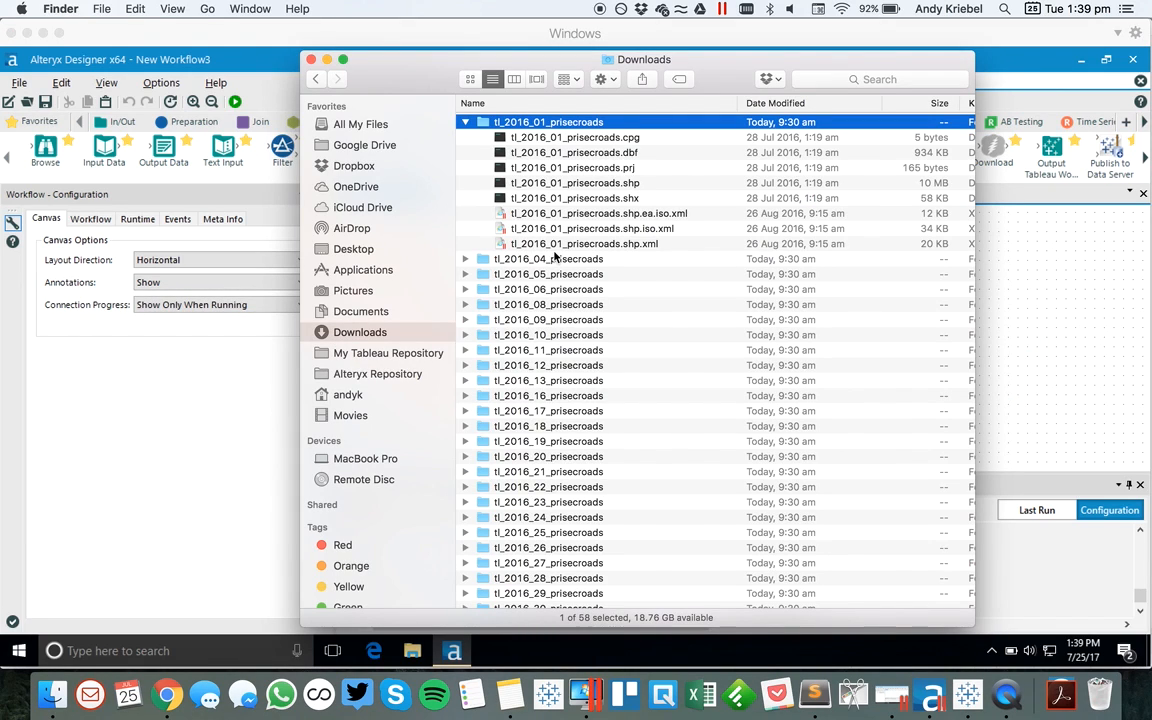
{"action": "left_click", "coordinate": [465, 121]}
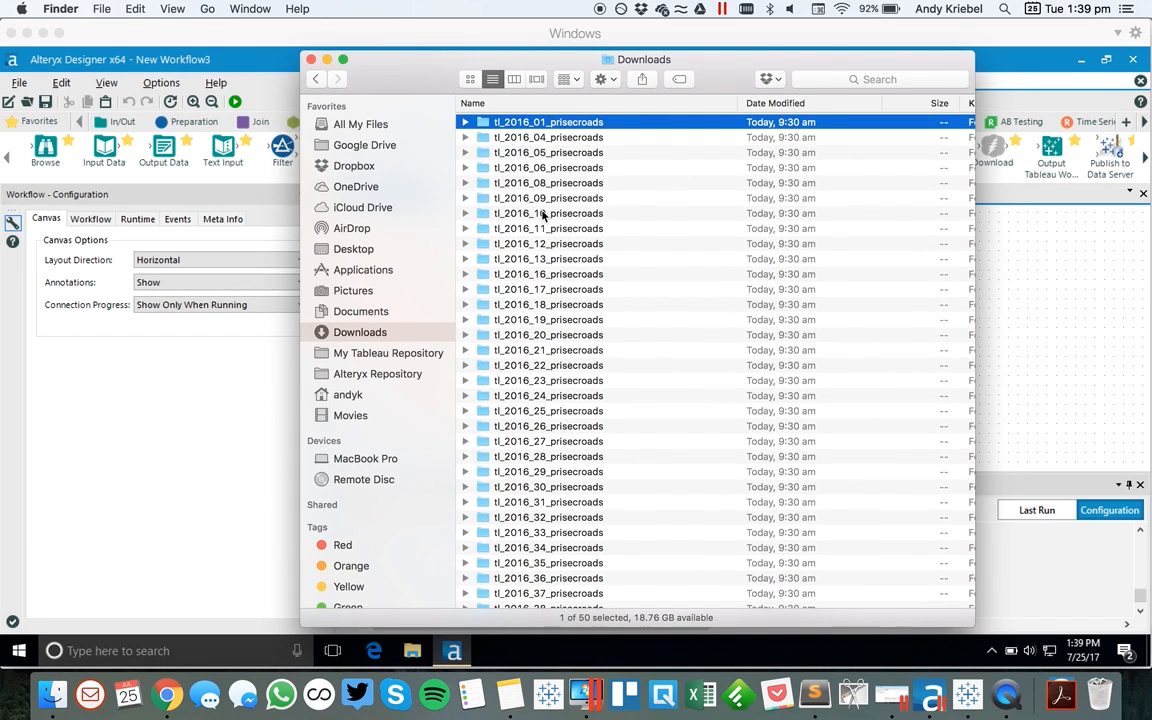
{"action": "scroll", "coordinate": [586, 511], "scroll_direction": "down", "scroll_amount": 8}
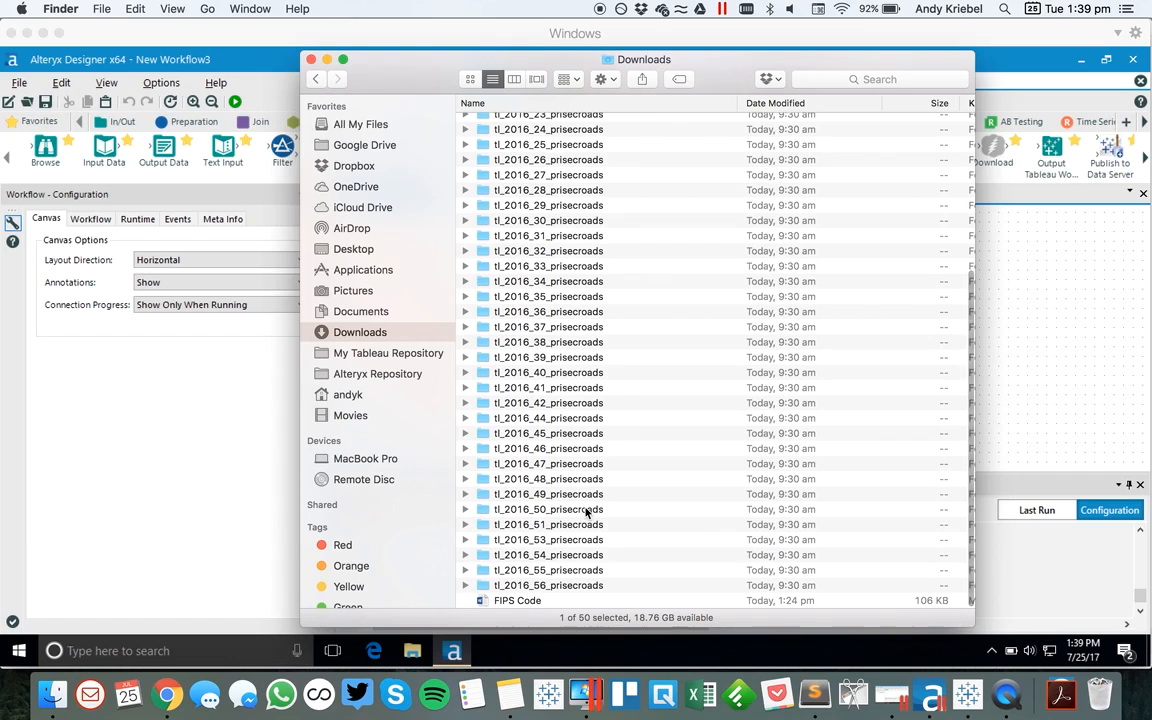
{"action": "left_click", "coordinate": [531, 598]}
{"action": "right_click", "coordinate": [533, 599]}
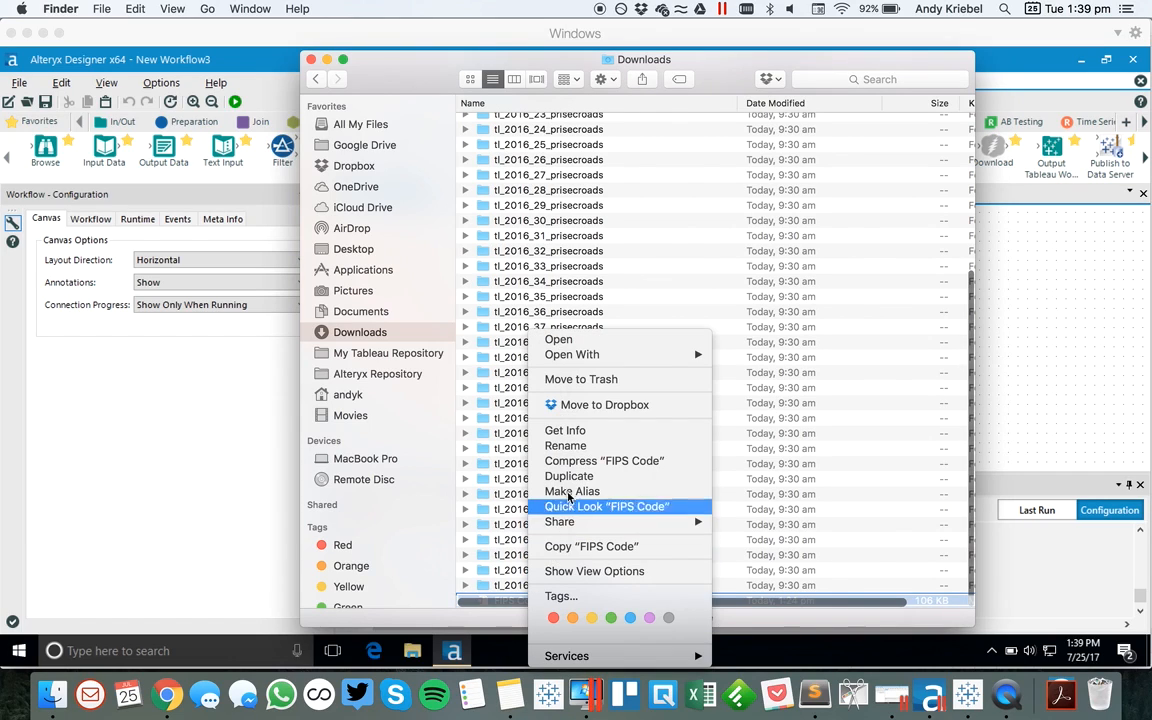
{"action": "left_click", "coordinate": [581, 384]}
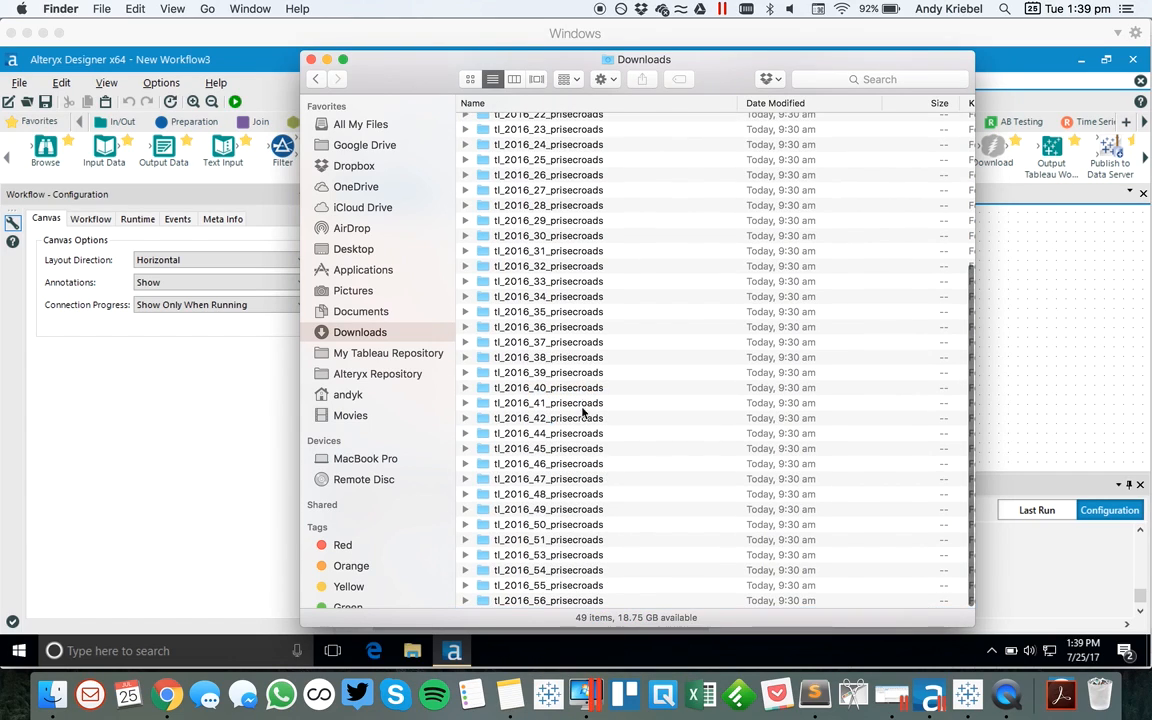
- Check the files inside the tl_2016_01_prisecroads folder, collapse it again and return to Alteryx Designer
{"action": "scroll", "coordinate": [588, 447], "scroll_direction": "up", "scroll_amount": 8}
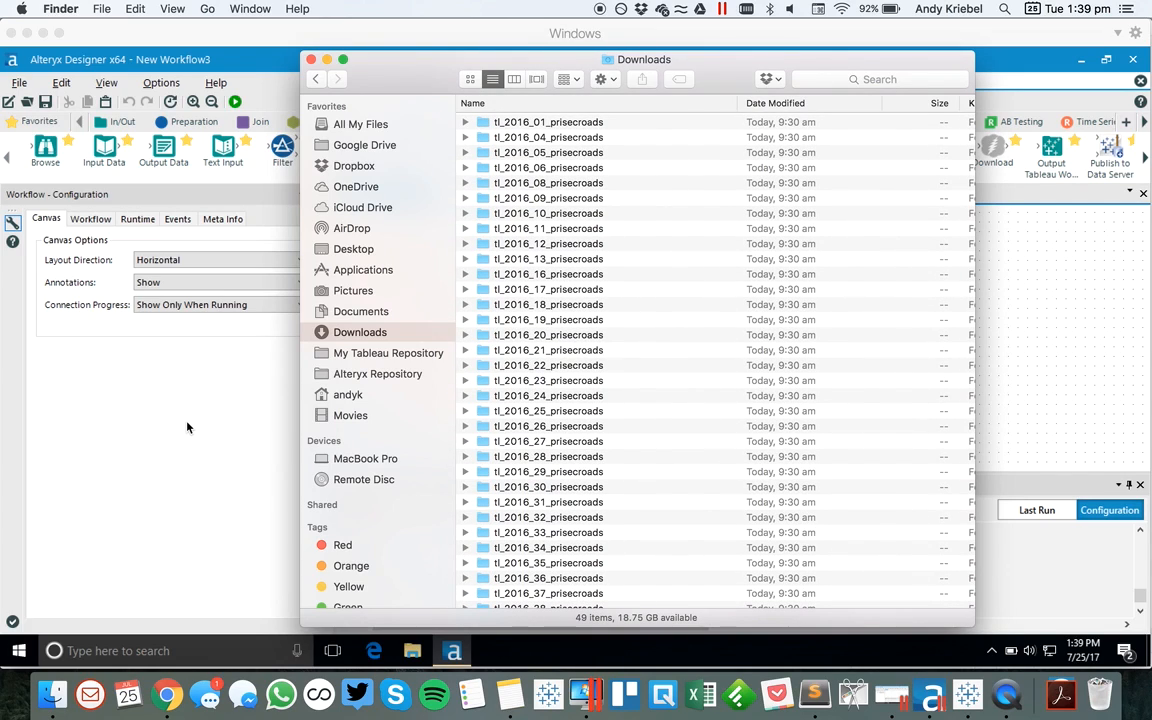
{"action": "left_click", "coordinate": [464, 123]}
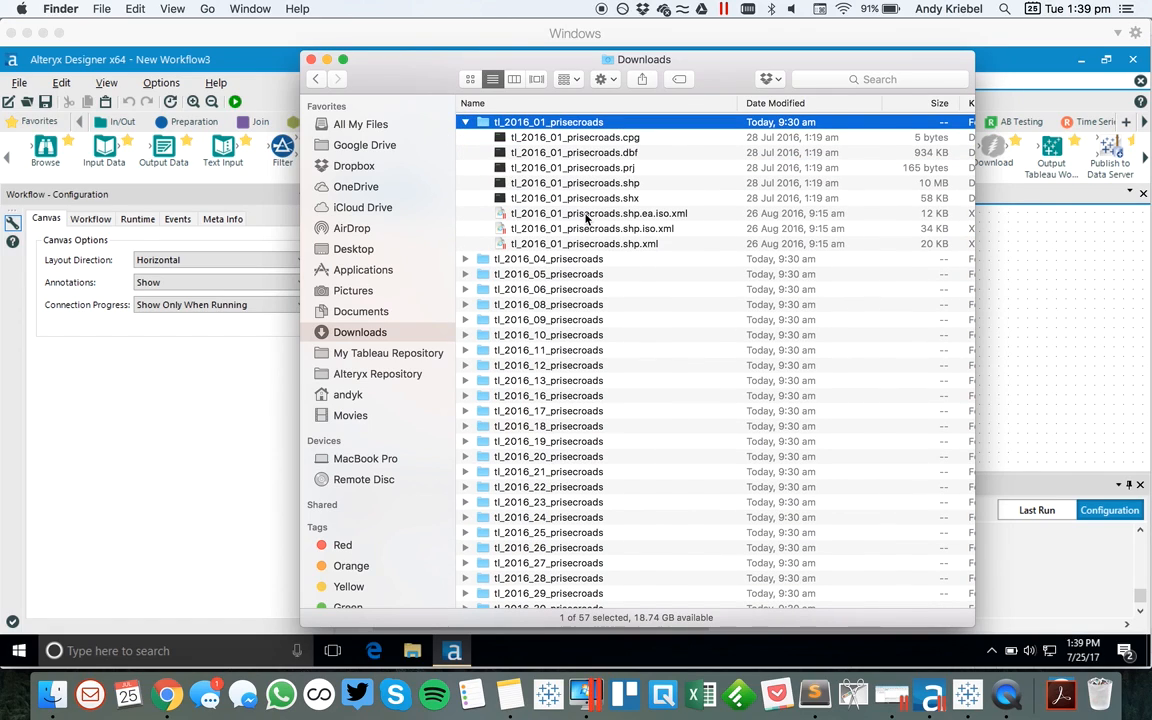
{"action": "left_click", "coordinate": [464, 123]}
{"action": "left_click", "coordinate": [196, 450]}
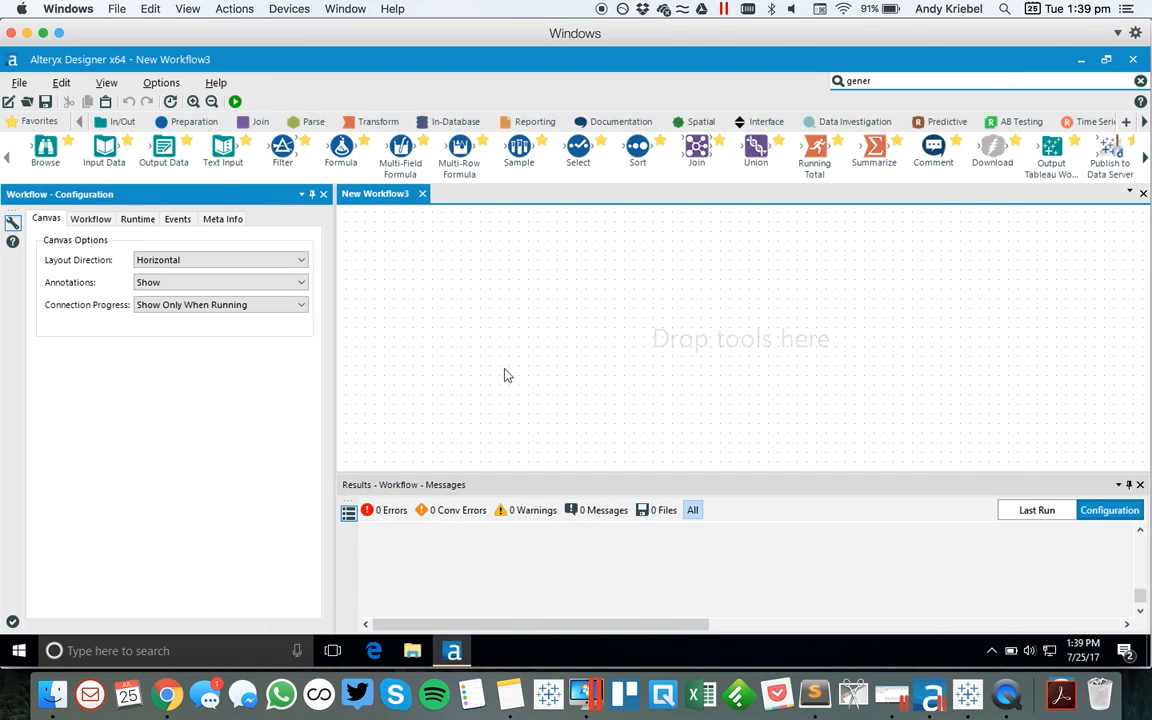
- Search the tools for "dir" and place a Directory tool on the empty workflow canvas
{"action": "left_click", "coordinate": [857, 83]}
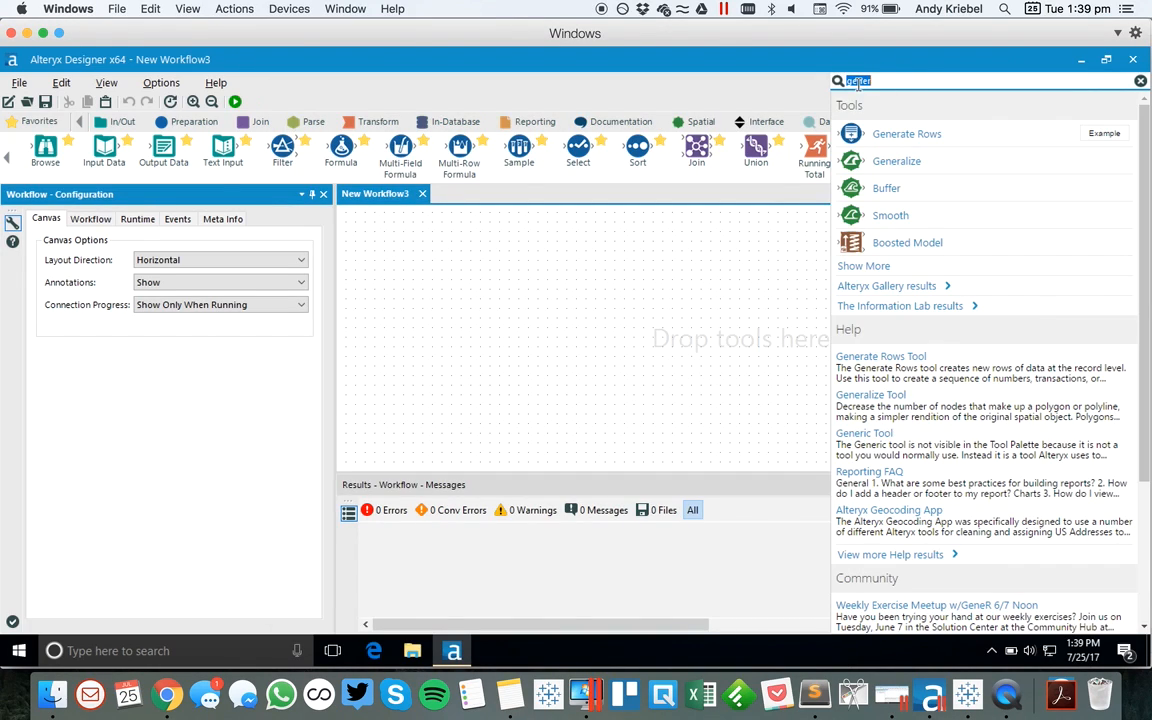
{"action": "type", "text": "dir"}
{"action": "left_click_drag", "start_coordinate": [890, 133], "coordinate": [408, 282]}
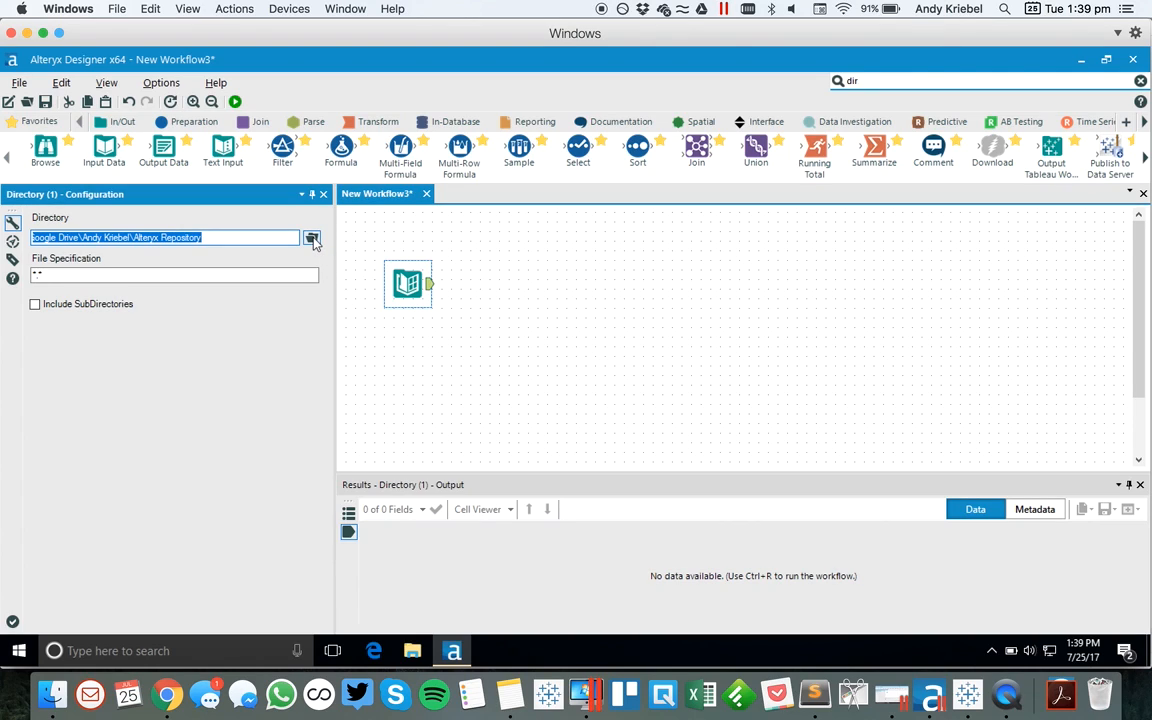
- Set the Directory tool's folder to Downloads under the user's home folder
{"action": "left_click", "coordinate": [311, 239]}
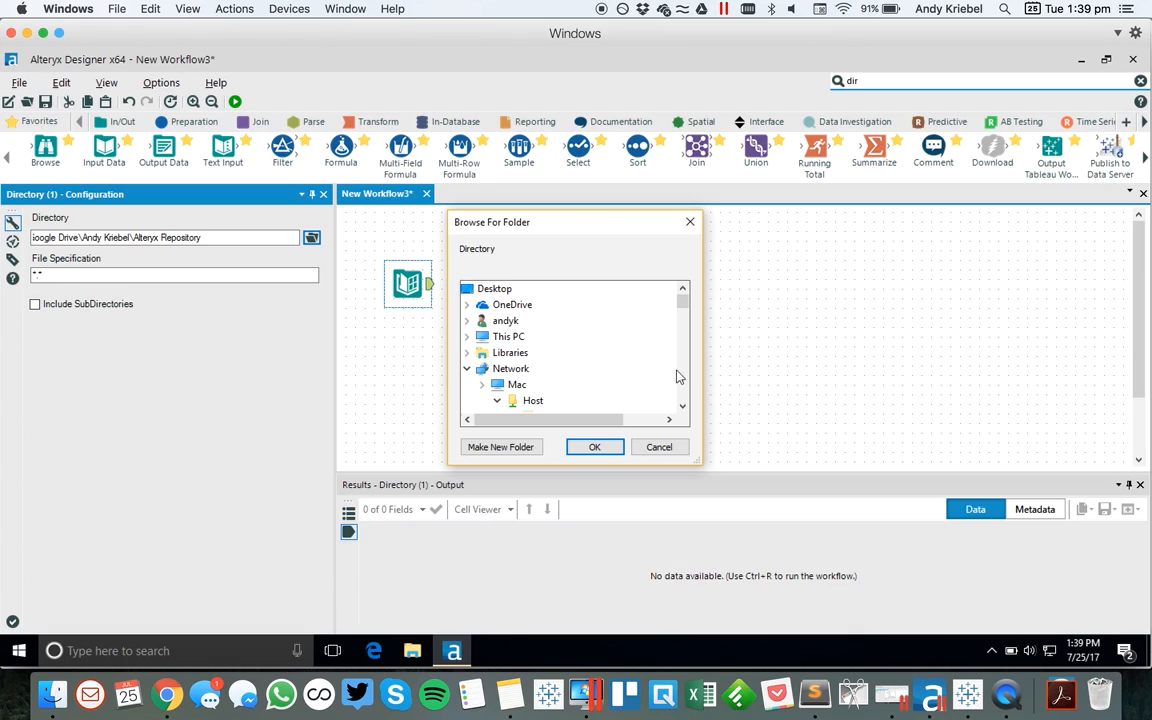
{"action": "scroll", "coordinate": [686, 391], "scroll_direction": "down", "scroll_amount": 5}
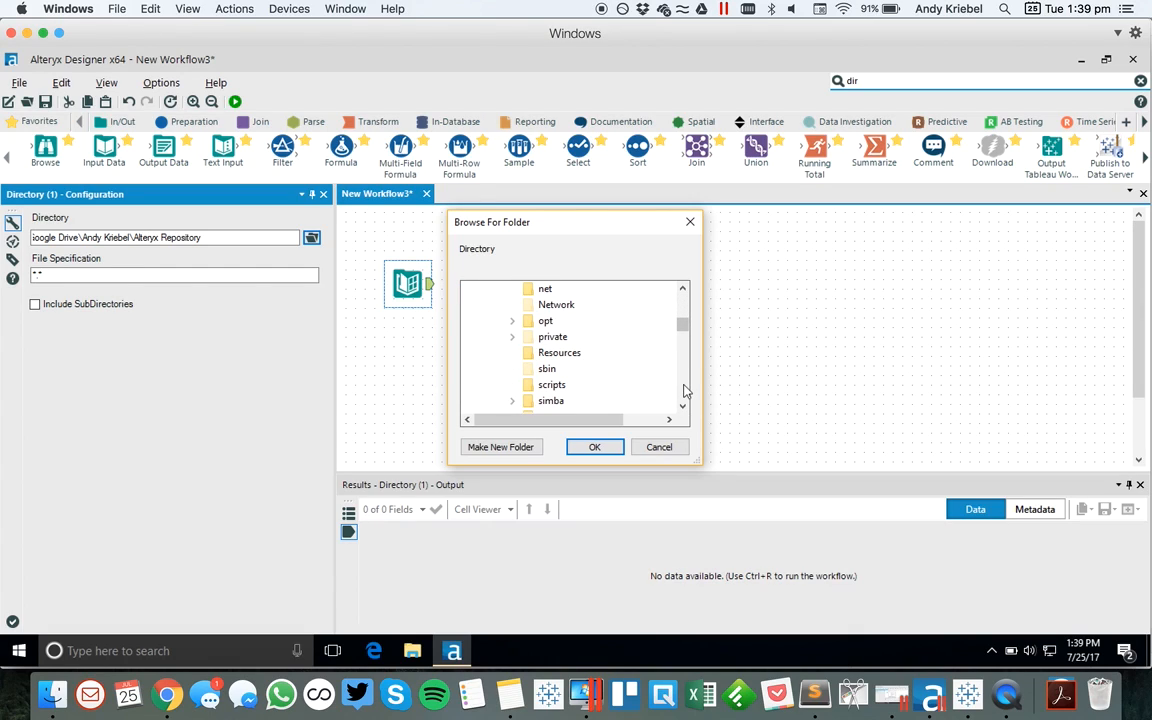
{"action": "left_click_drag", "start_coordinate": [682, 325], "coordinate": [677, 272]}
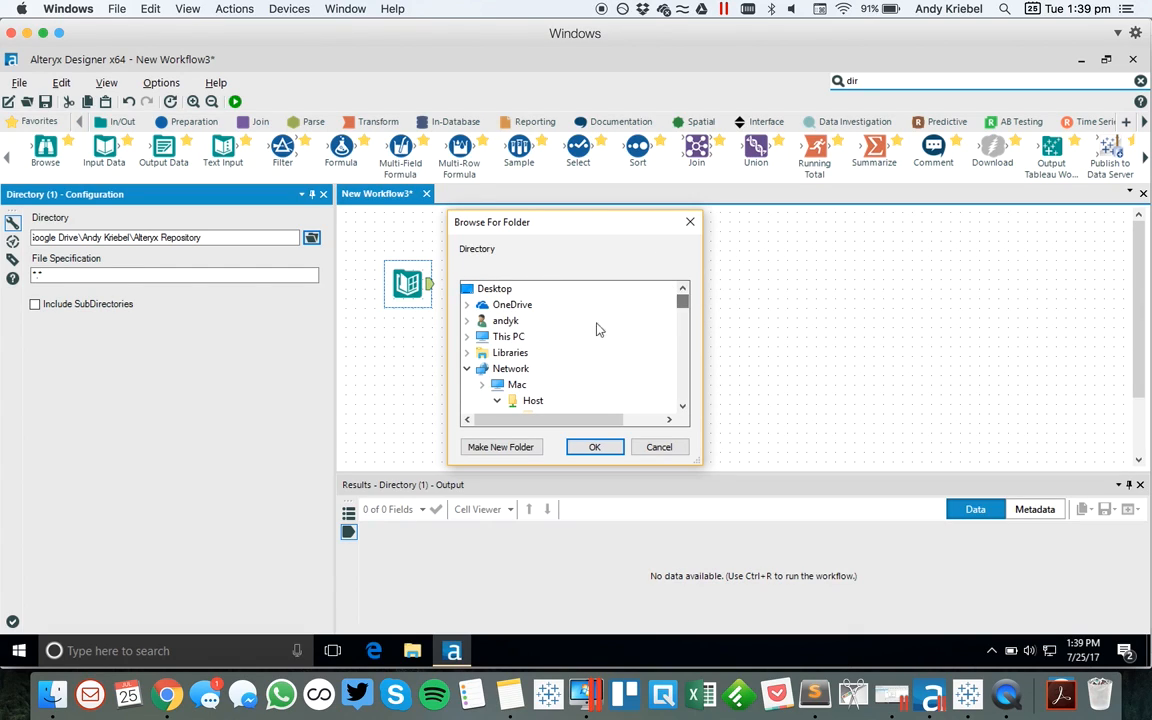
{"action": "left_click", "coordinate": [498, 402]}
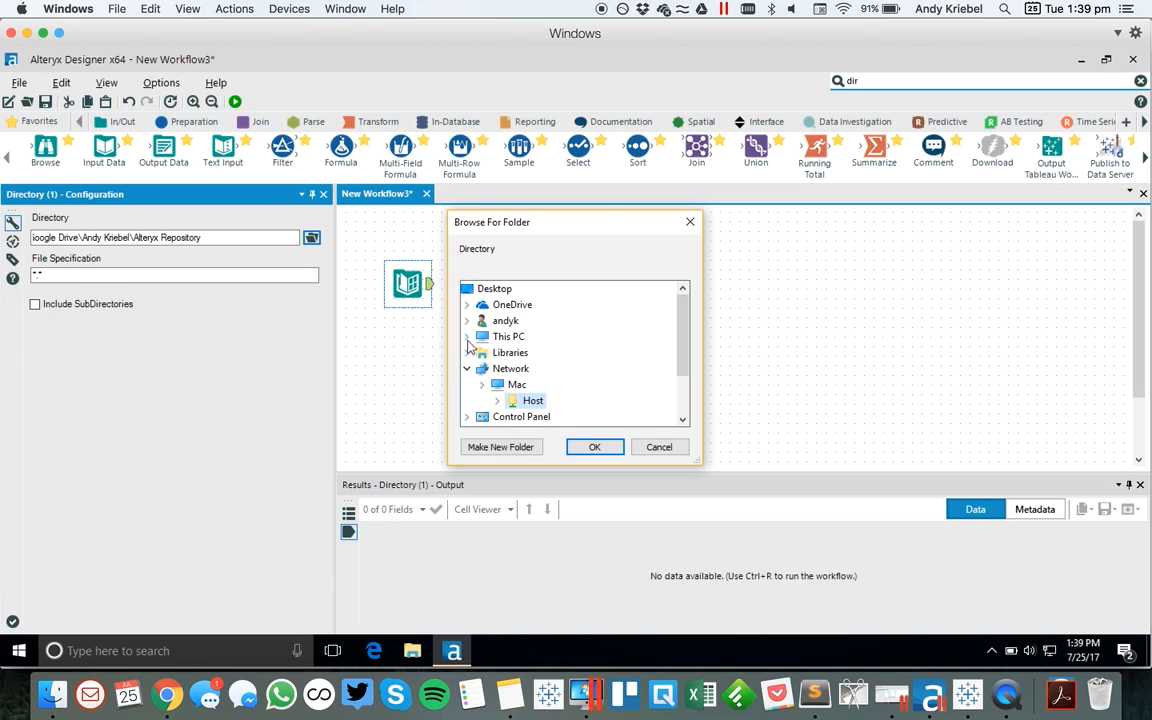
{"action": "left_click", "coordinate": [467, 321]}
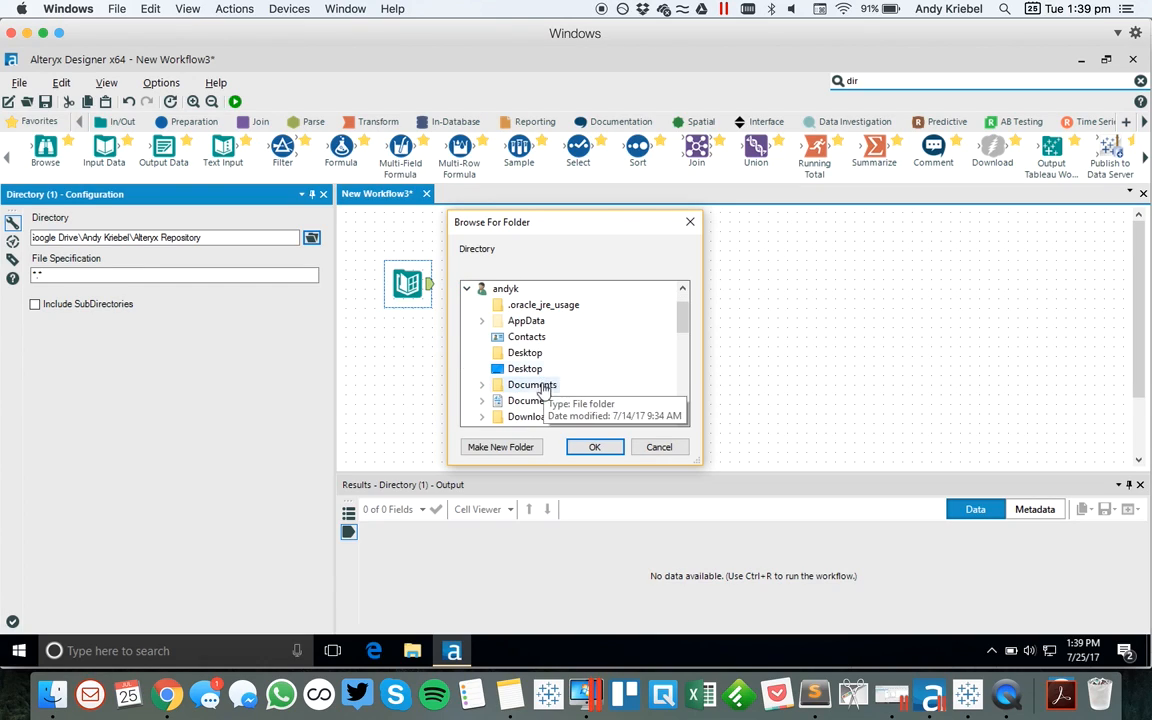
{"action": "left_click", "coordinate": [533, 417]}
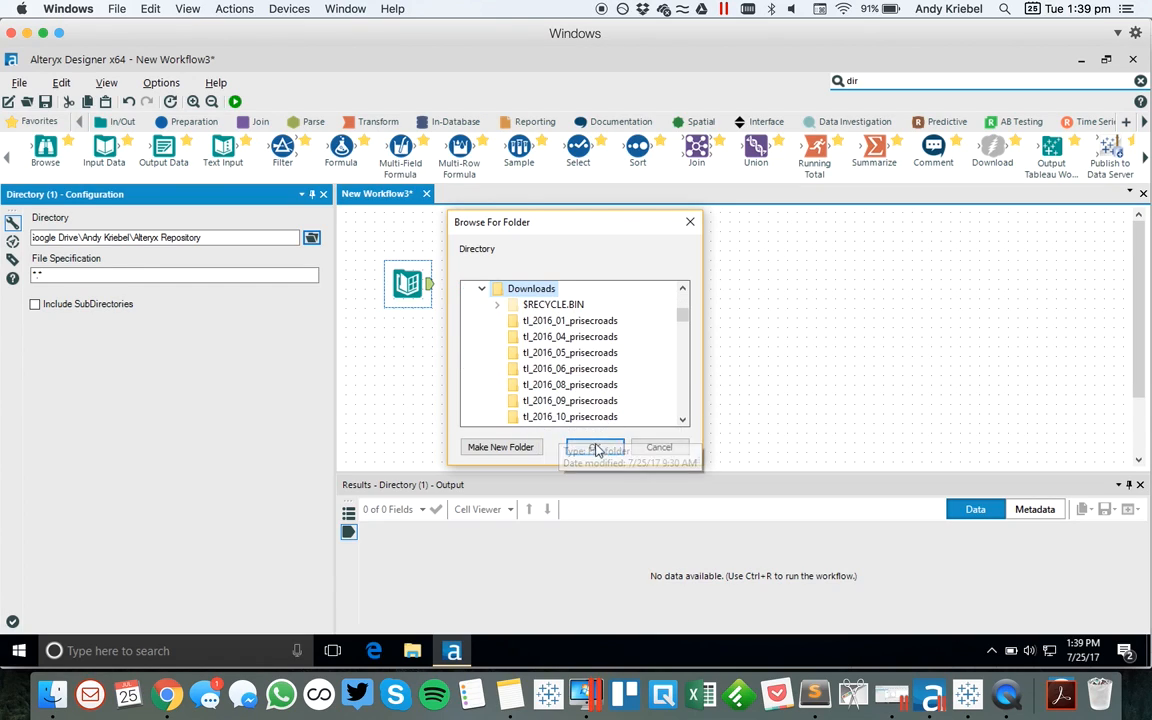
{"action": "left_click", "coordinate": [596, 447]}
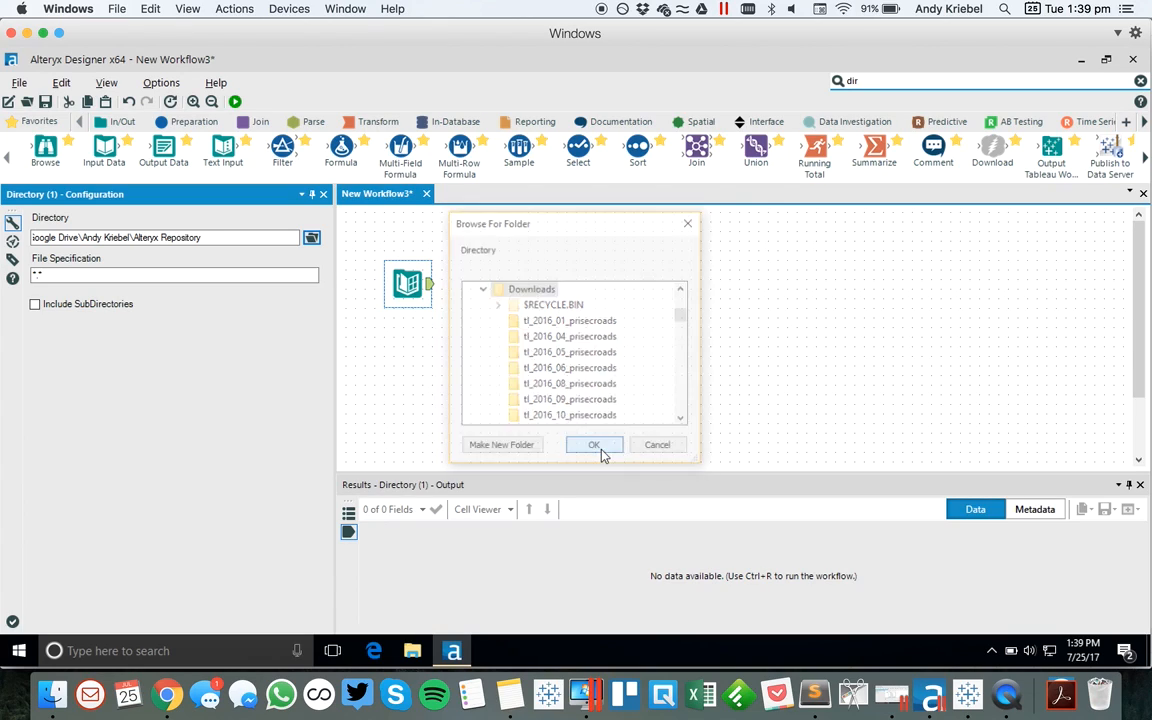
- Set the Directory tool's file specification to *.shp and include subdirectories
{"action": "left_click", "coordinate": [67, 274]}
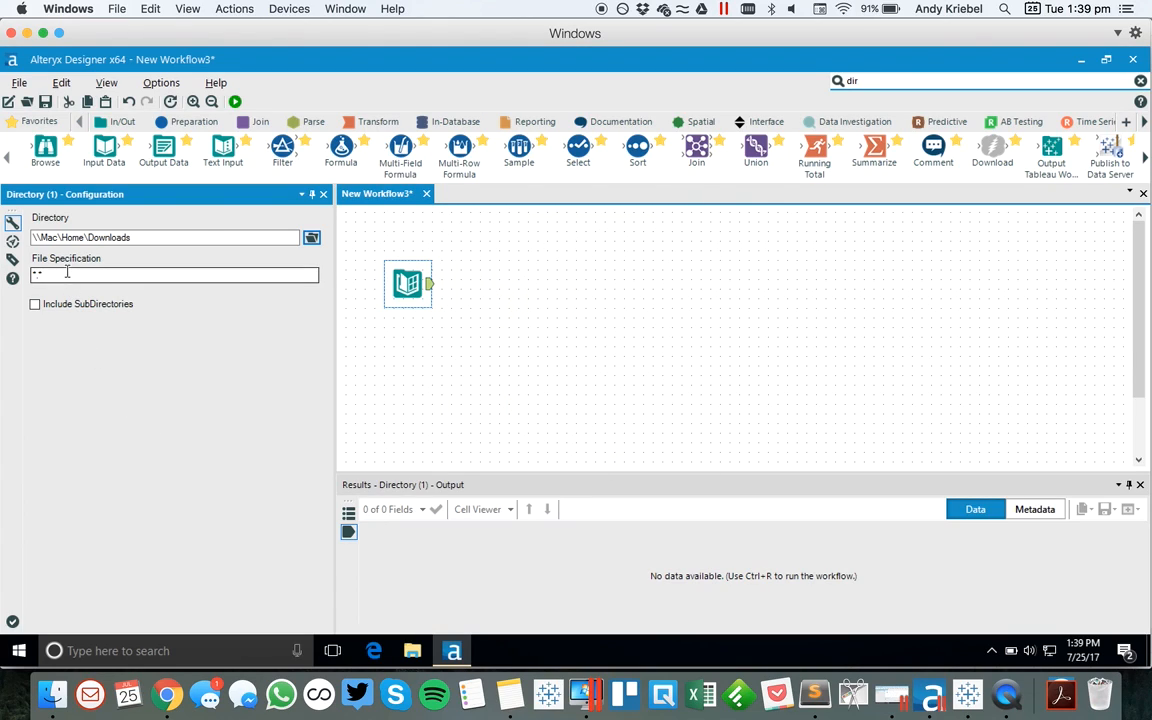
{"action": "type", "text": "shp"}
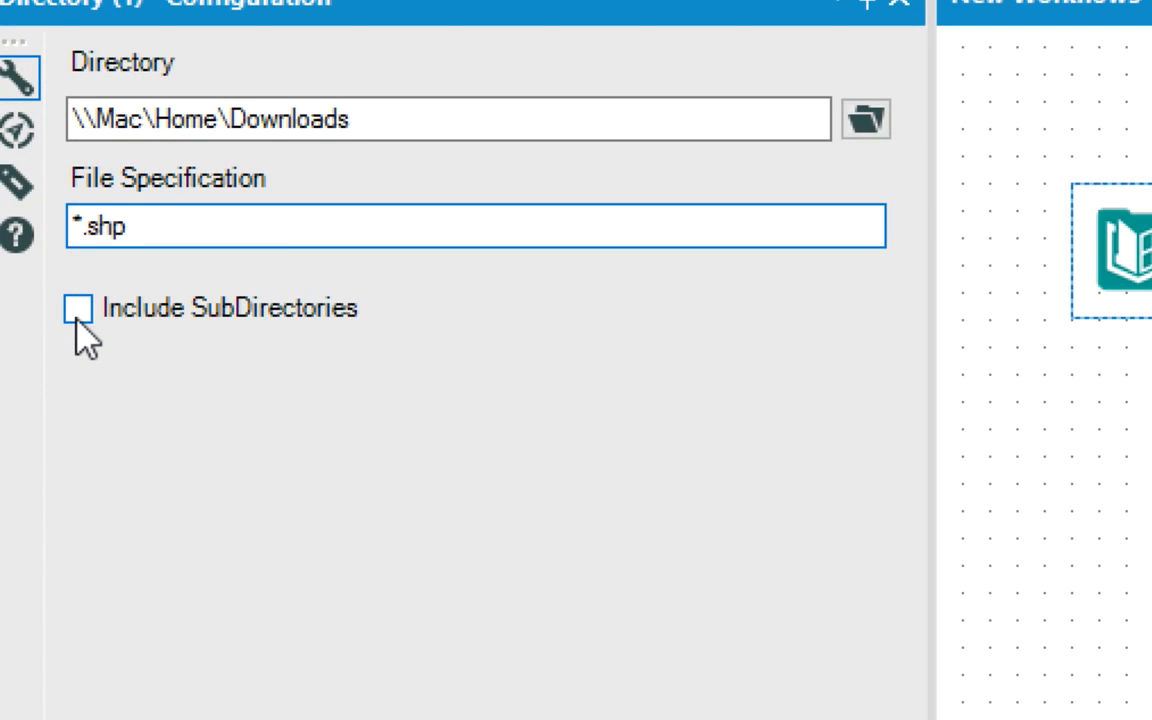
{"action": "left_click", "coordinate": [79, 310]}
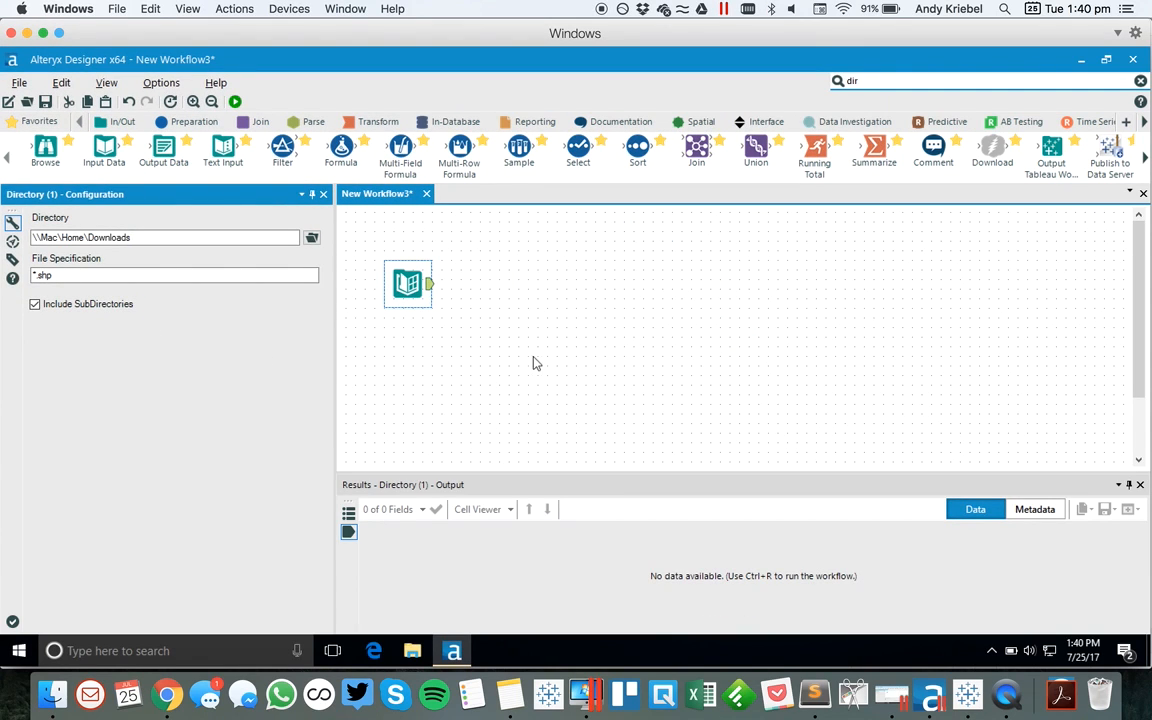
- Run the workflow and review the list of shapefiles output by the Directory tool
{"action": "left_click", "coordinate": [535, 363]}
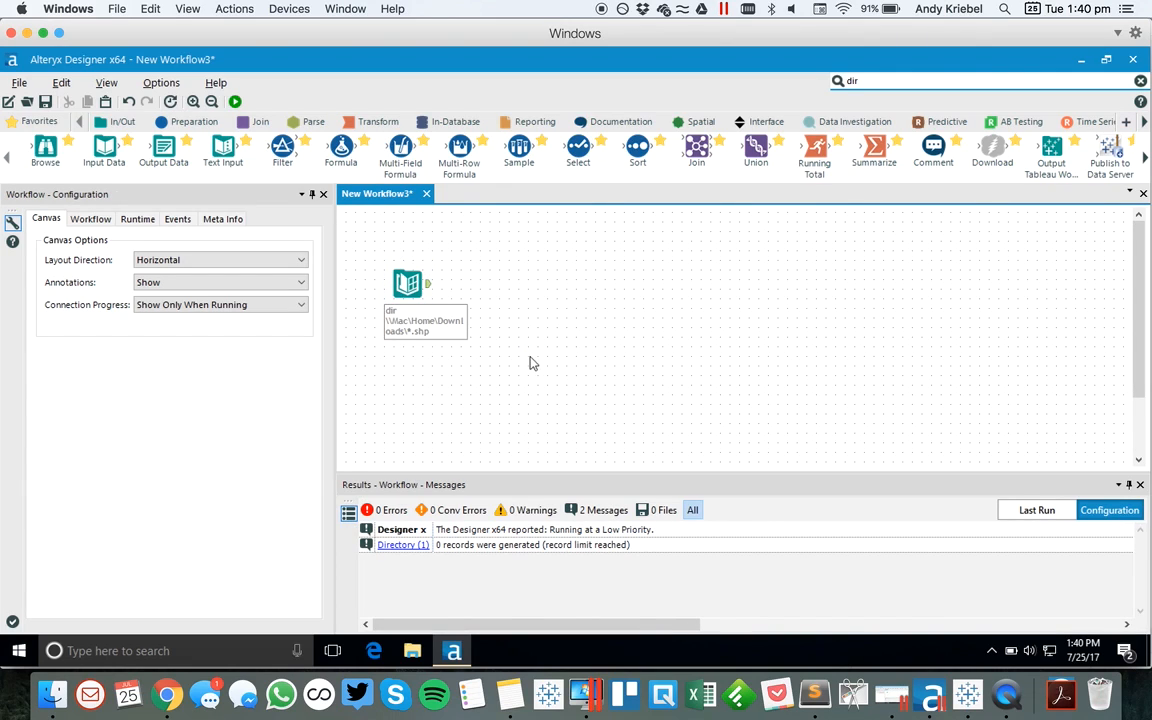
{"action": "left_click", "coordinate": [234, 101]}
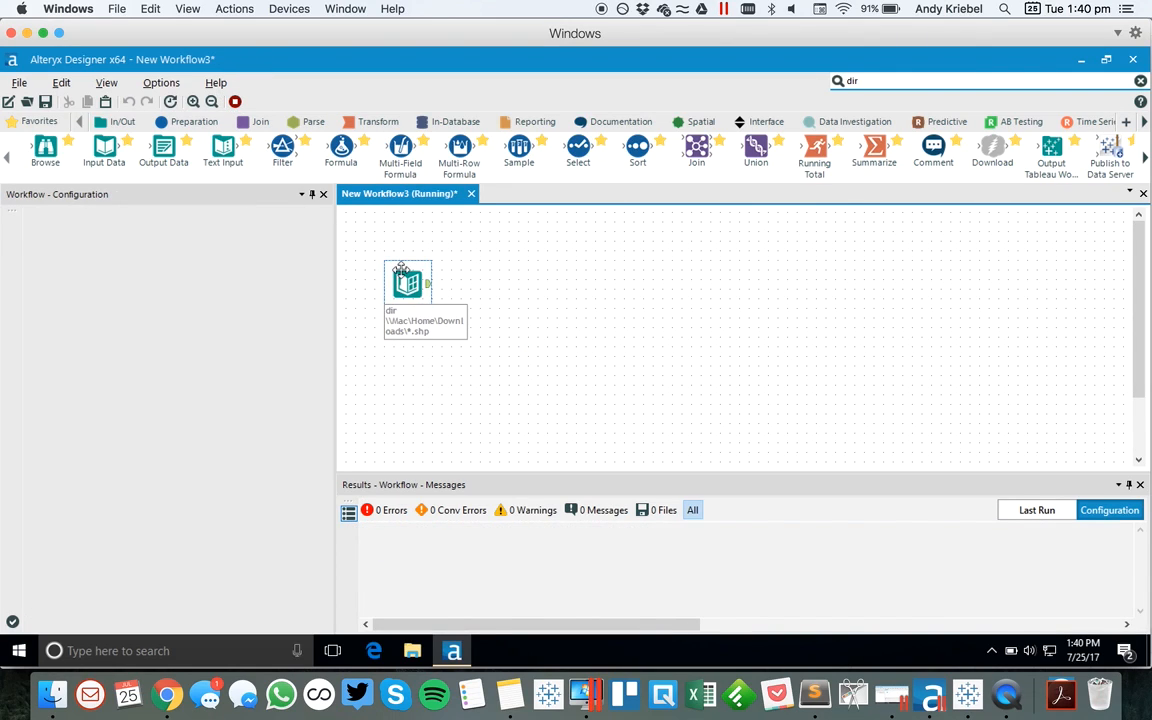
{"action": "left_click", "coordinate": [429, 287]}
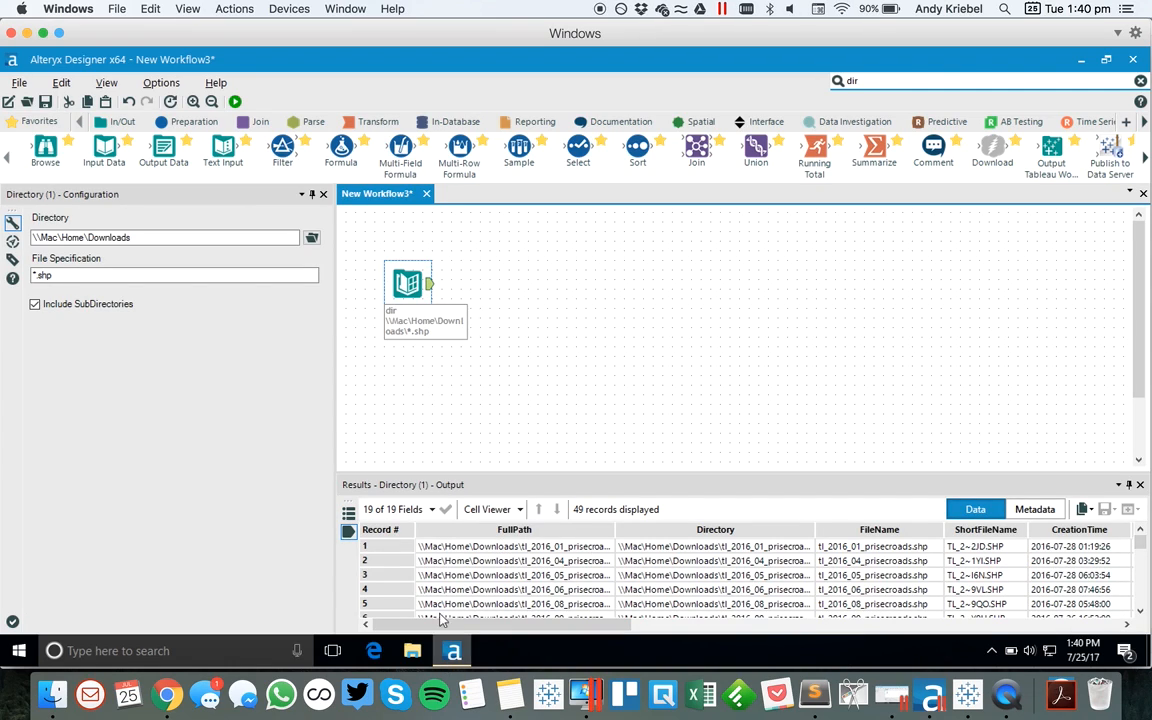
{"action": "mouse_move", "coordinate": [1140, 545]}
{"action": "left_mouse_down"}
{"action": "mouse_move", "coordinate": [1140, 606]}
{"action": "mouse_move", "coordinate": [1139, 540]}
{"action": "left_mouse_up"}
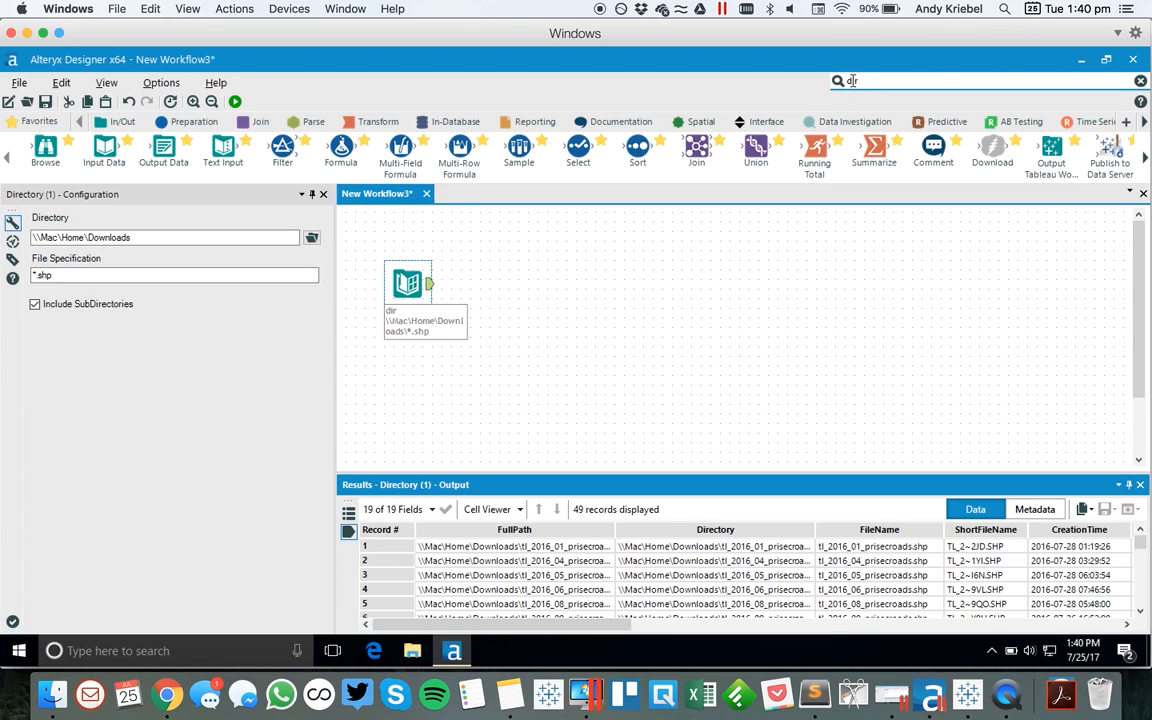
- Connect a Dynamic Input tool after the Directory tool, using tl_2016_01_prisecroads.shp from Downloads as its input data source template
{"action": "type", "text": "dyn"}
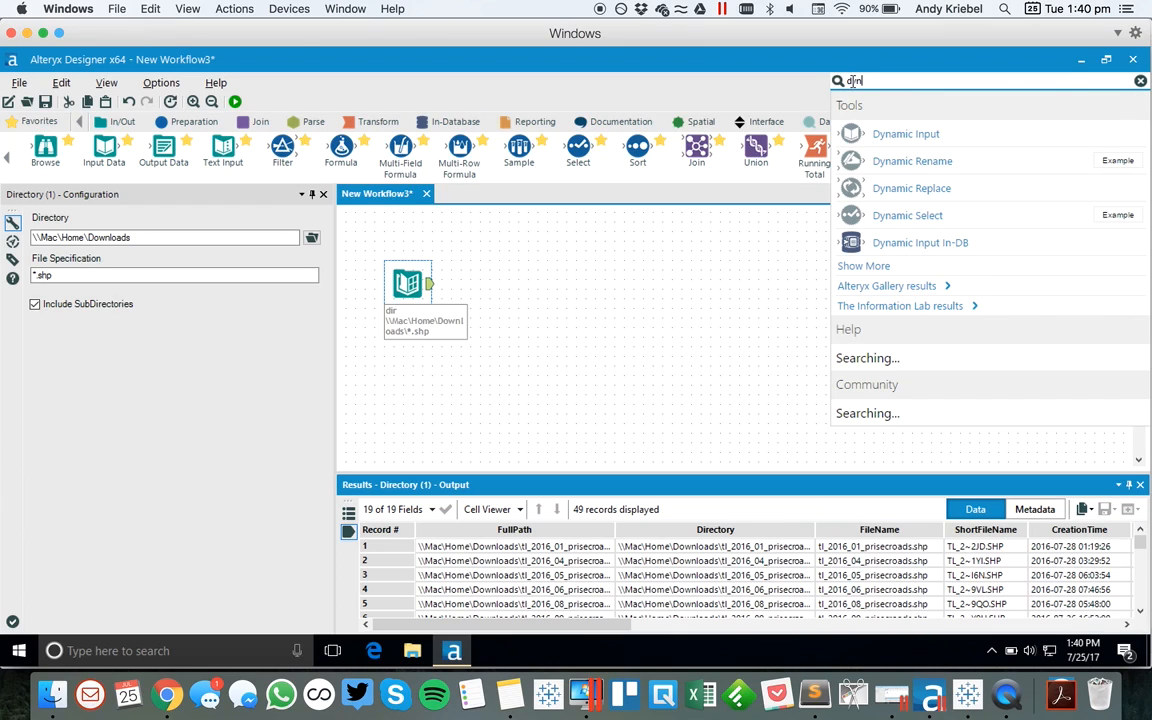
{"action": "left_click_drag", "start_coordinate": [905, 134], "coordinate": [514, 288]}
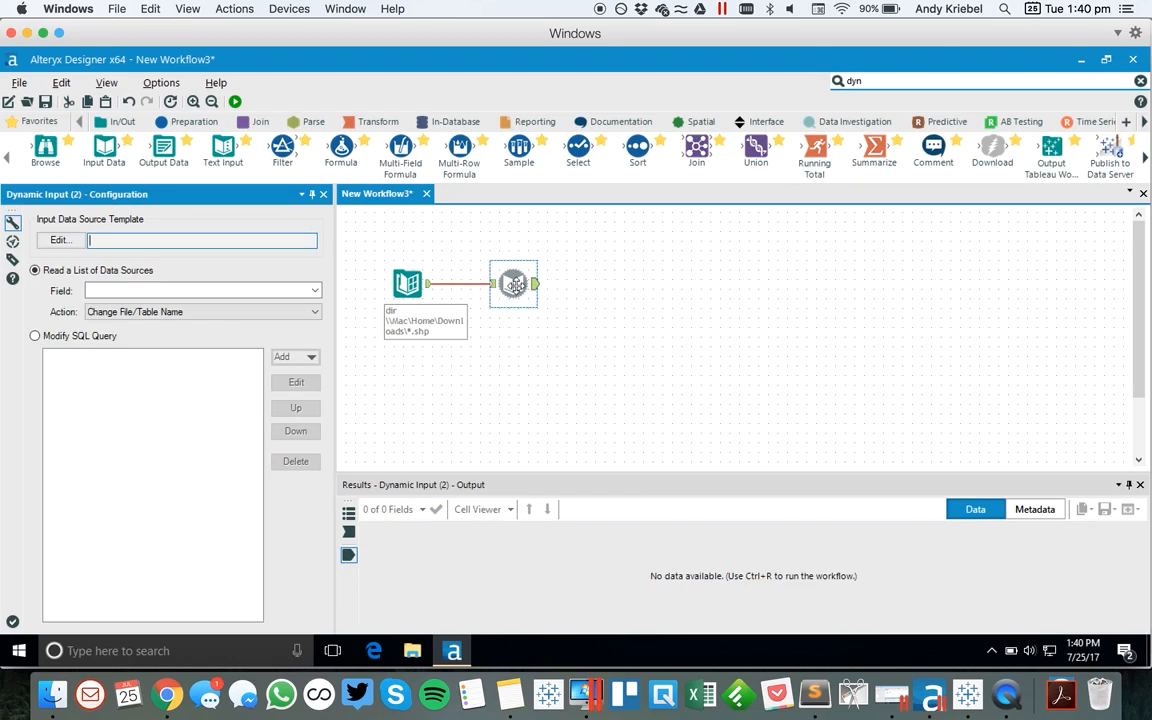
{"action": "left_click", "coordinate": [59, 241]}
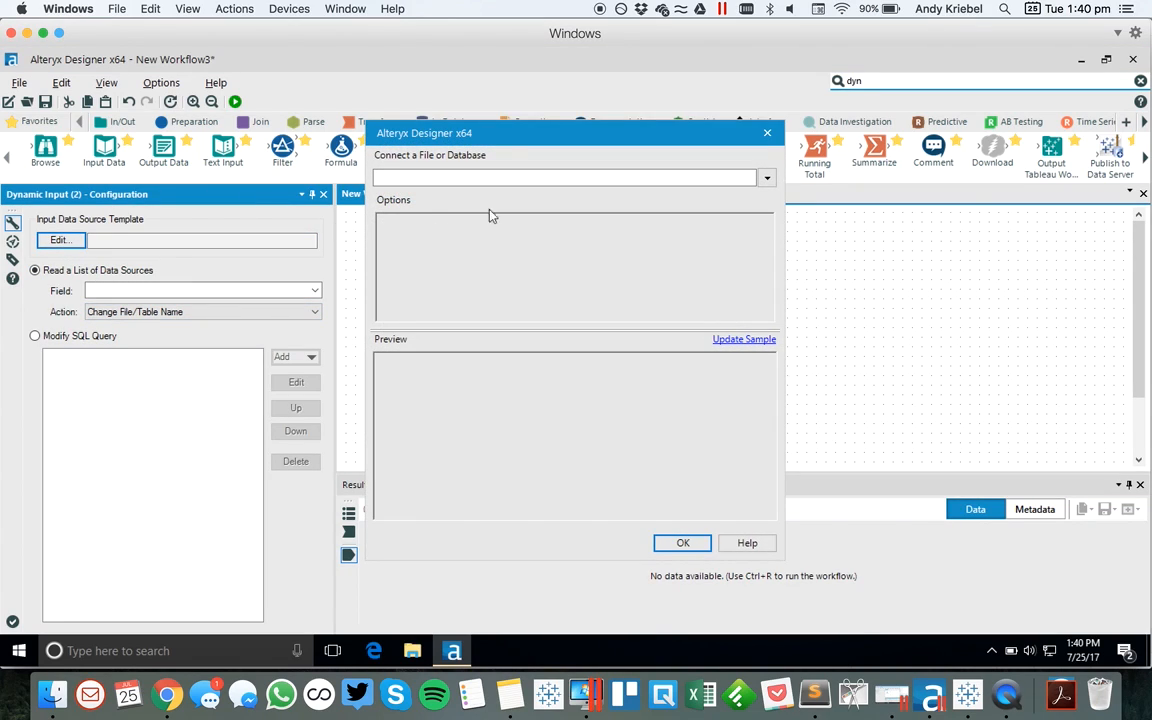
{"action": "left_click", "coordinate": [766, 177]}
{"action": "left_click", "coordinate": [690, 202]}
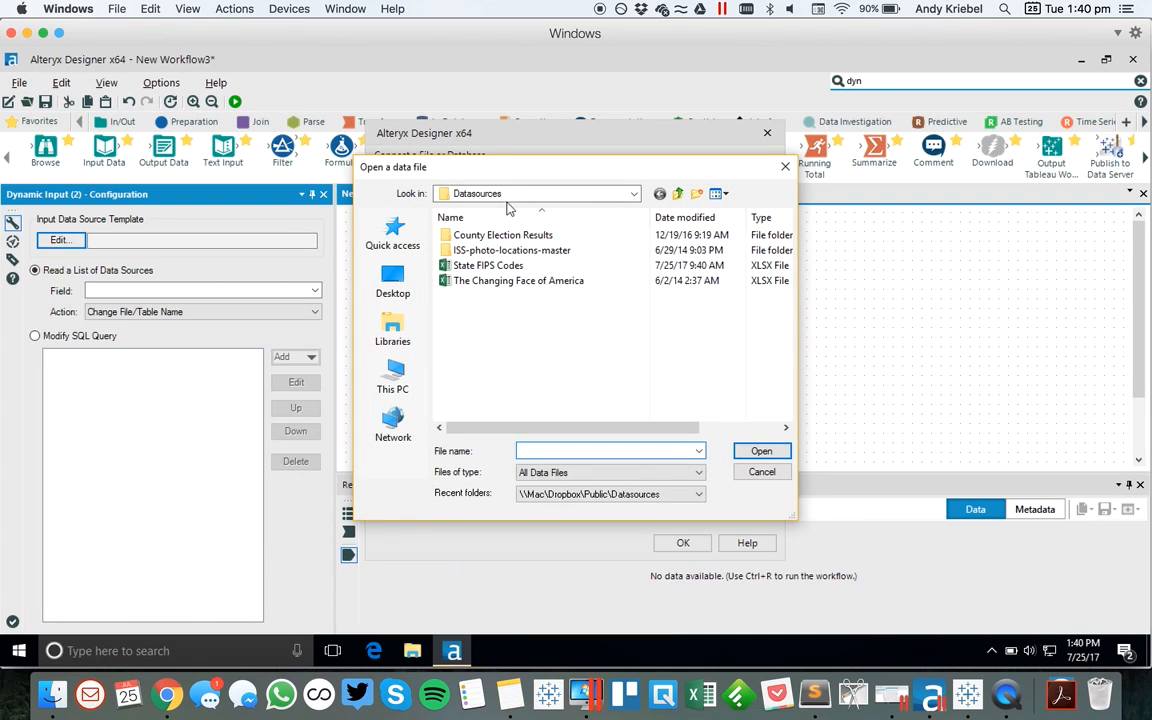
{"action": "left_click", "coordinate": [509, 200]}
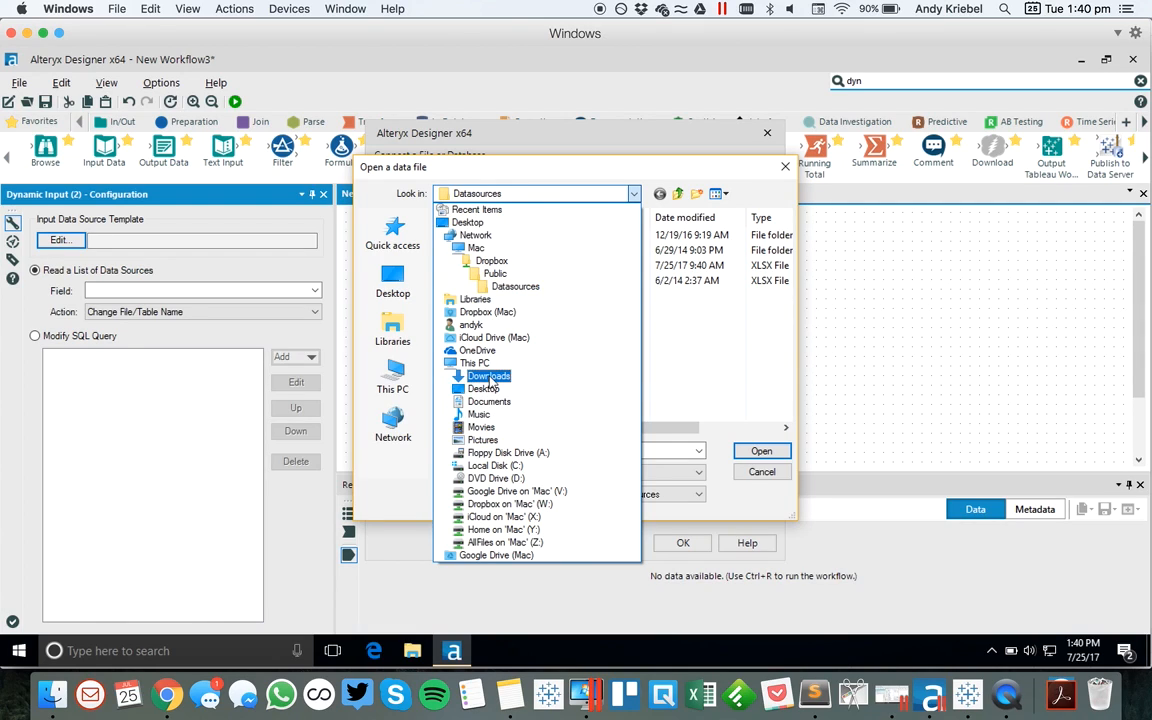
{"action": "left_click", "coordinate": [488, 375]}
{"action": "left_click", "coordinate": [490, 250]}
{"action": "double_click", "coordinate": [488, 250]}
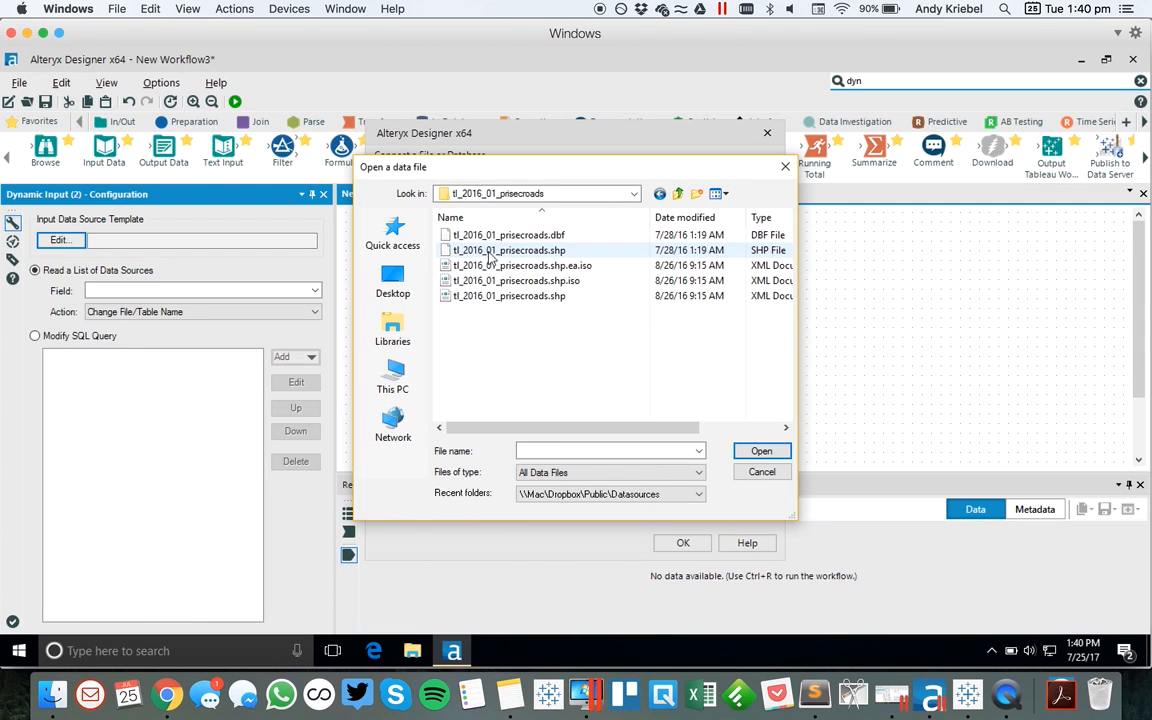
{"action": "left_click", "coordinate": [510, 250]}
{"action": "left_click", "coordinate": [761, 451]}
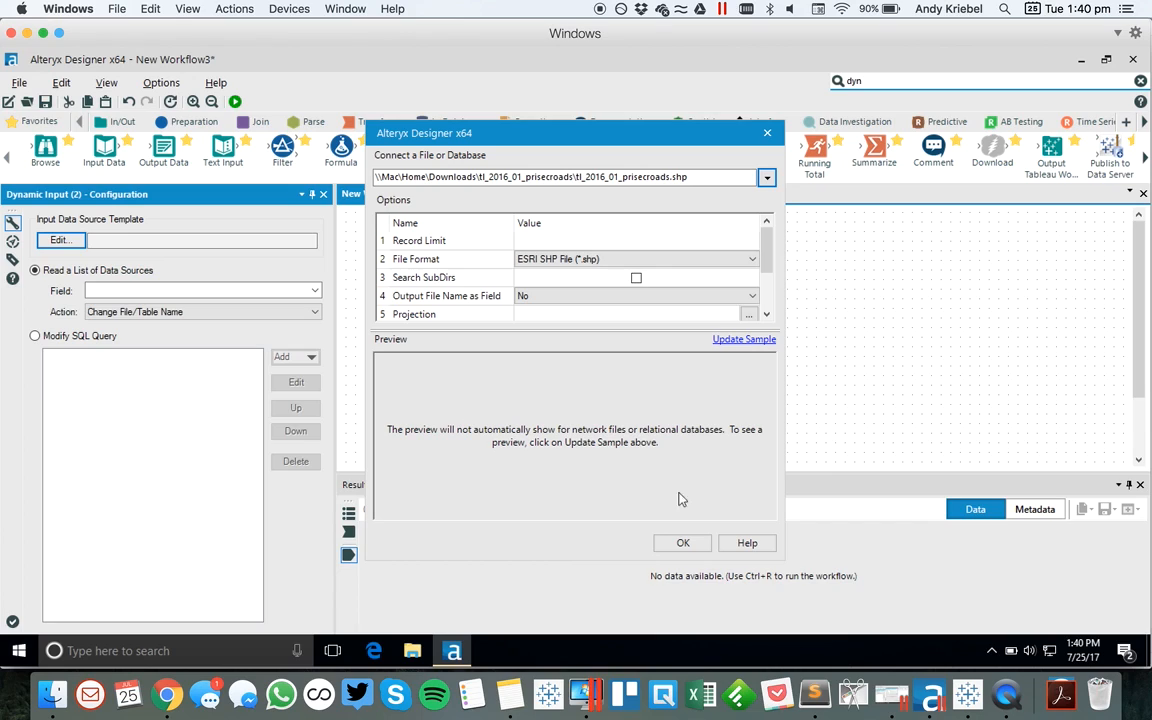
{"action": "left_click", "coordinate": [685, 543]}
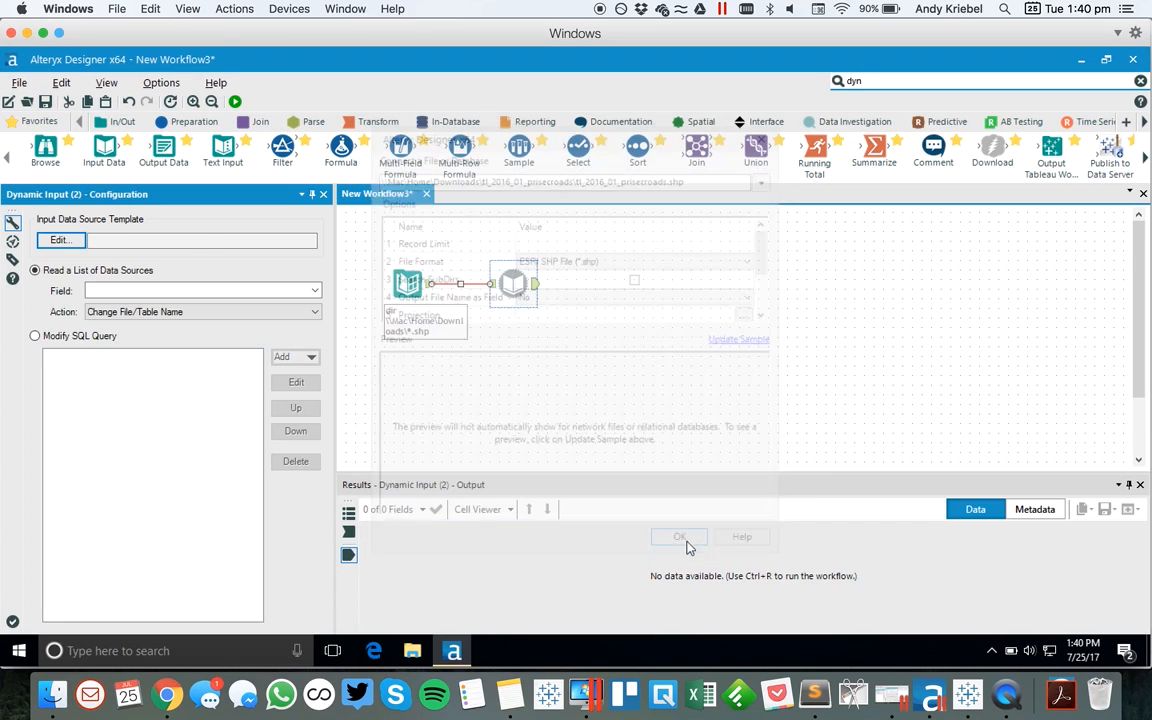
- Try reading the list of data sources from the FullPath field with the Change File/Table Name action and run the workflow
{"action": "left_click", "coordinate": [314, 291]}
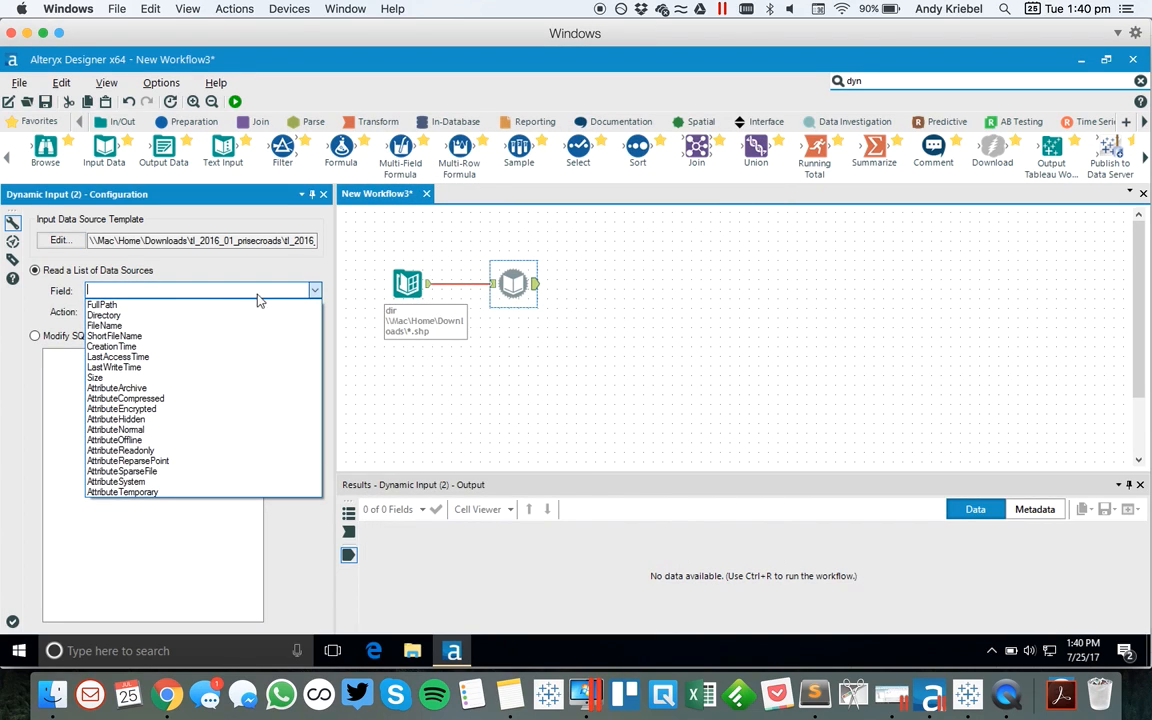
{"action": "left_click", "coordinate": [211, 305]}
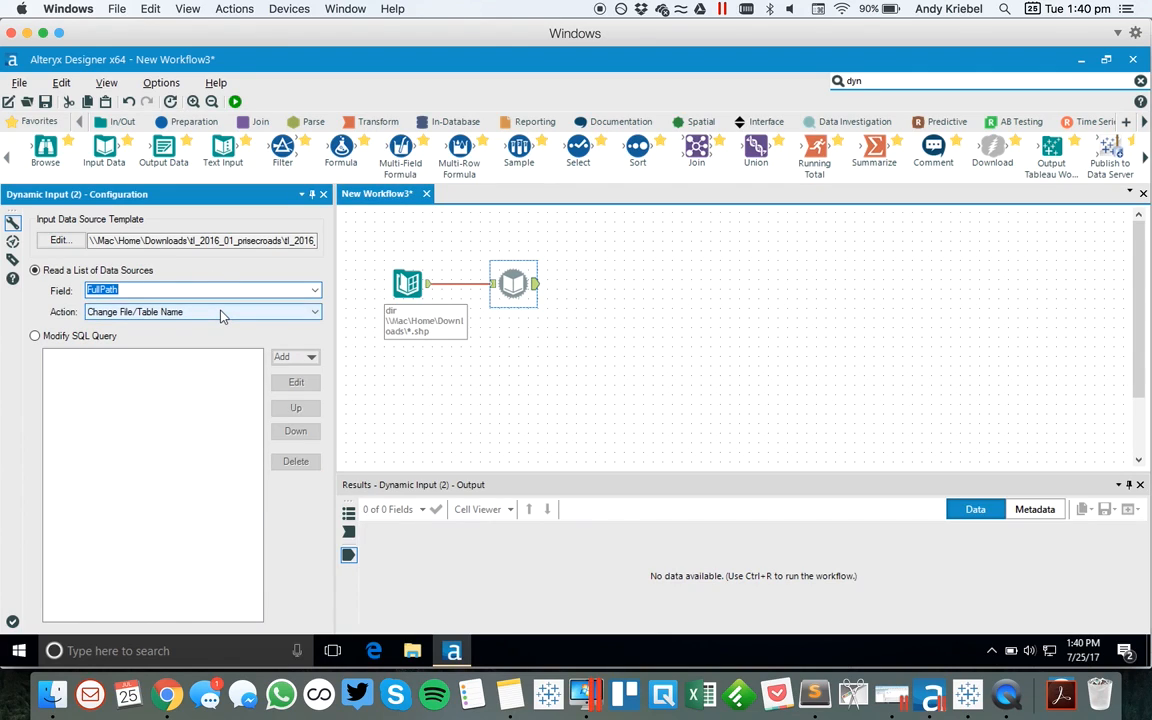
{"action": "left_click", "coordinate": [589, 363]}
{"action": "left_click", "coordinate": [235, 101]}
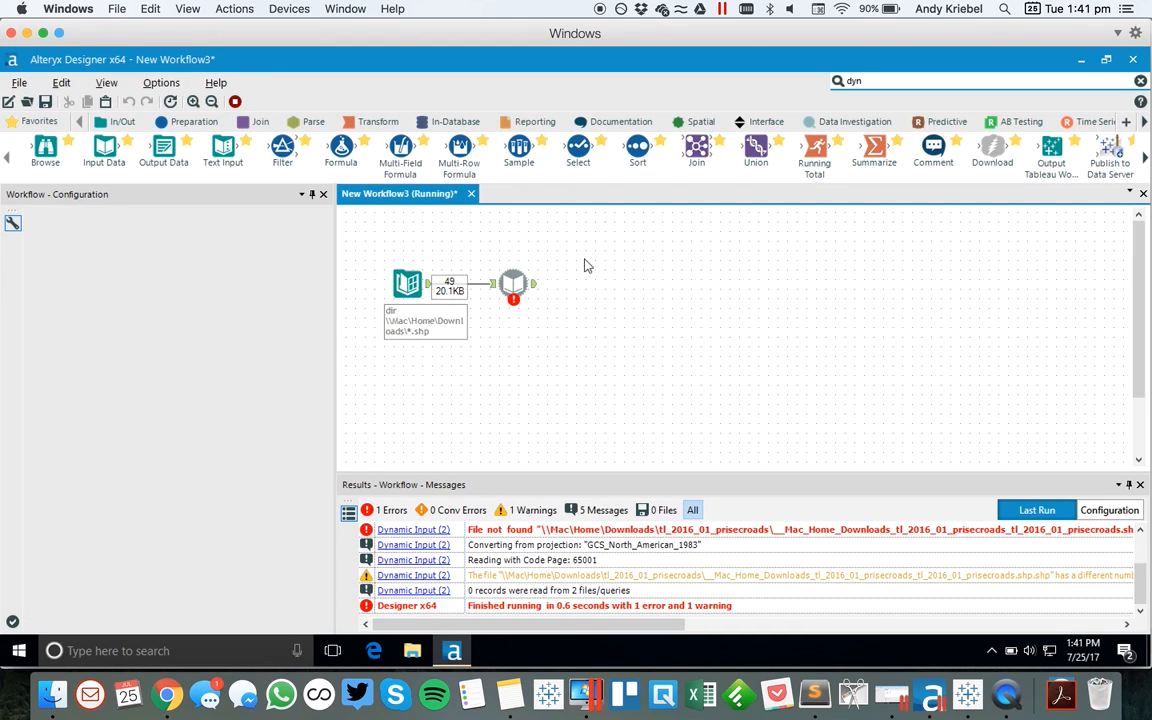
- Edit the Dynamic Input template to output the file name as a field with Full Path, and rerun the workflow
{"action": "left_click", "coordinate": [512, 284]}
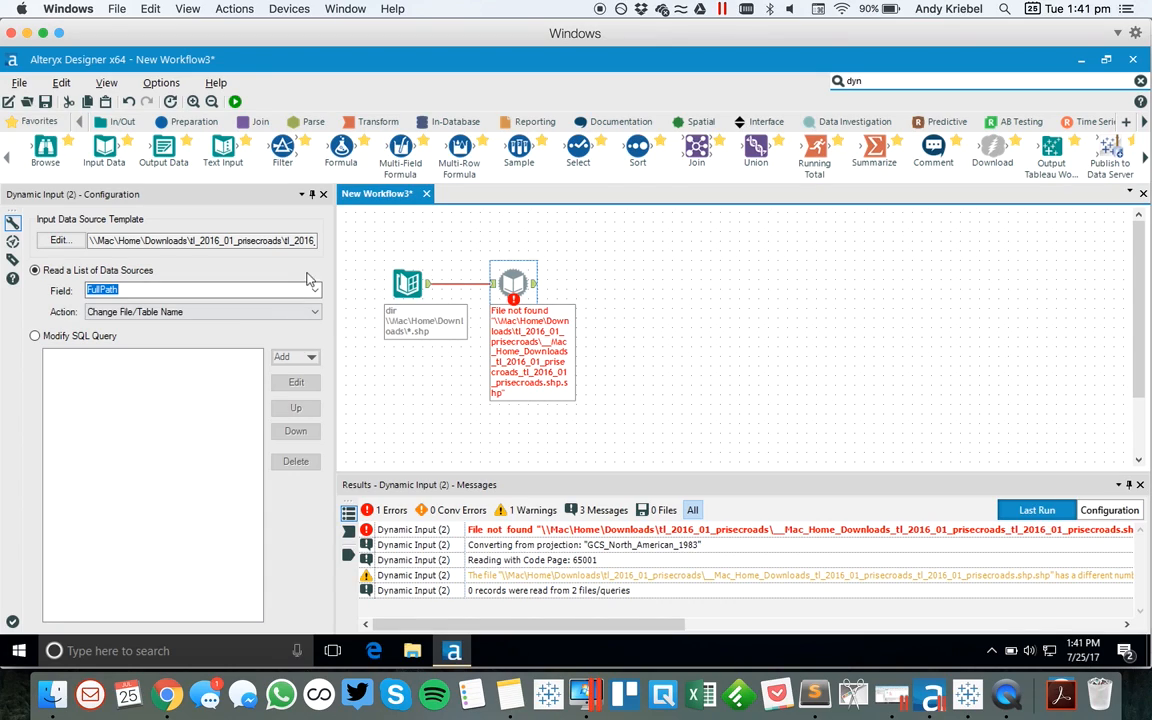
{"action": "left_click", "coordinate": [59, 240]}
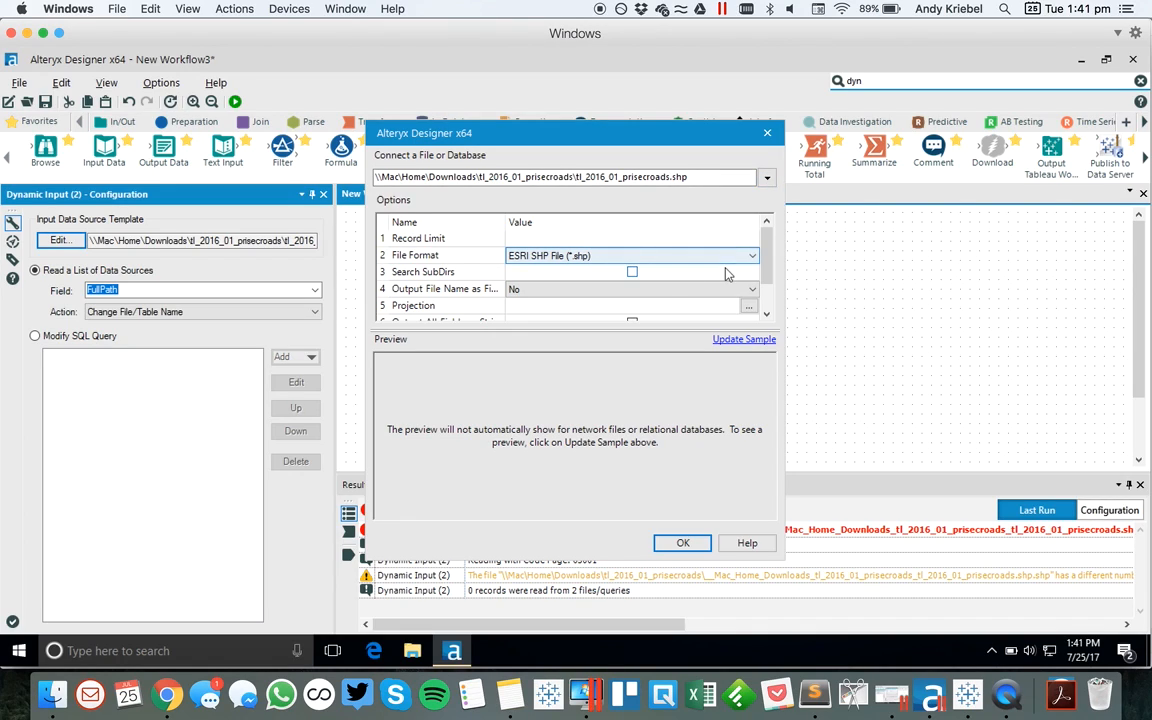
{"action": "left_click", "coordinate": [766, 256]}
{"action": "mouse_move", "coordinate": [766, 256]}
{"action": "left_mouse_down"}
{"action": "mouse_move", "coordinate": [766, 276]}
{"action": "mouse_move", "coordinate": [766, 246]}
{"action": "left_mouse_up"}
{"action": "left_click", "coordinate": [582, 290]}
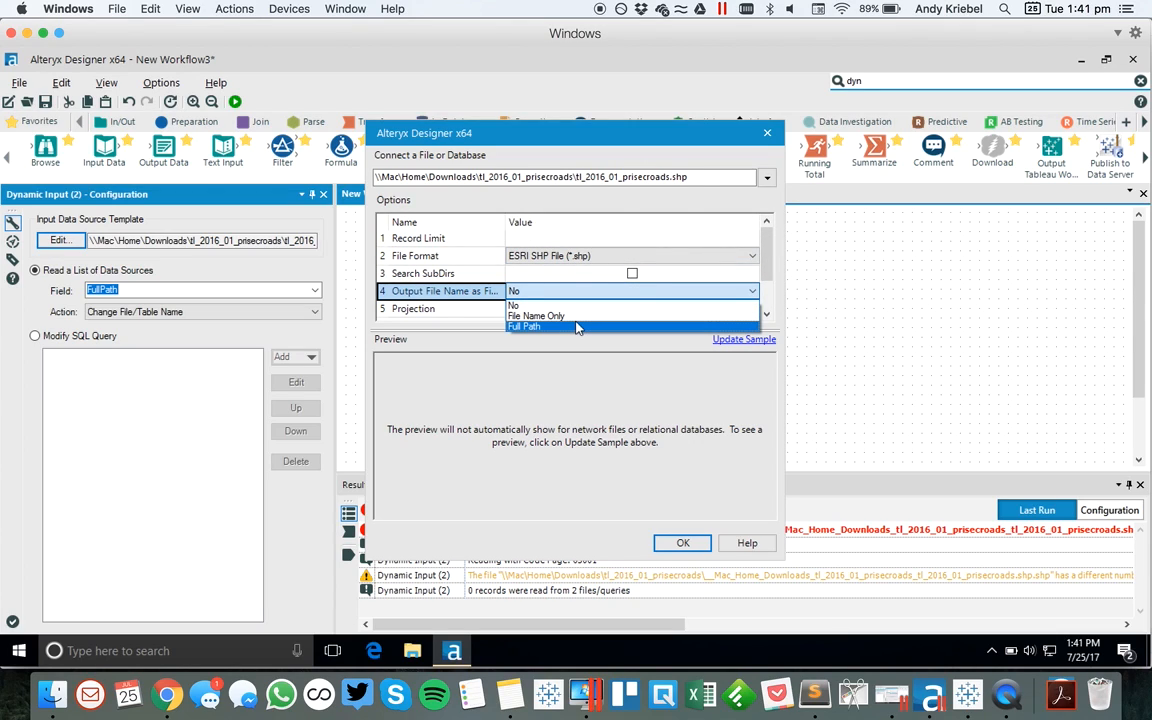
{"action": "left_click", "coordinate": [530, 326]}
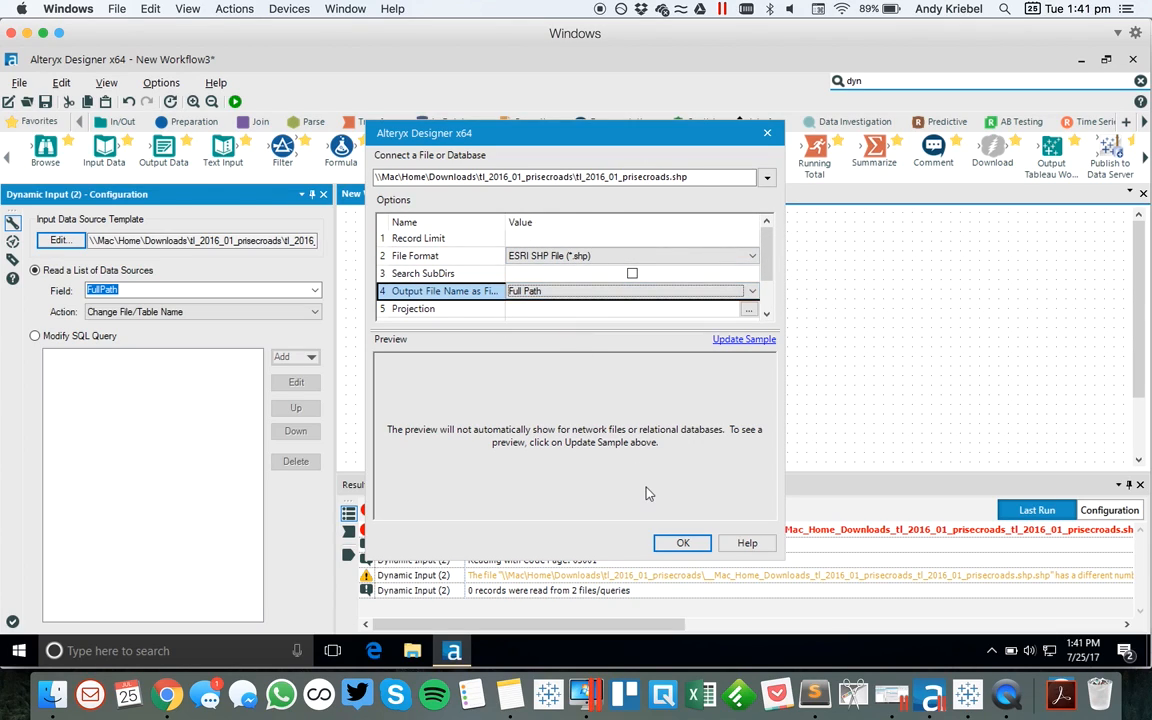
{"action": "left_click", "coordinate": [681, 542]}
{"action": "left_click", "coordinate": [695, 377]}
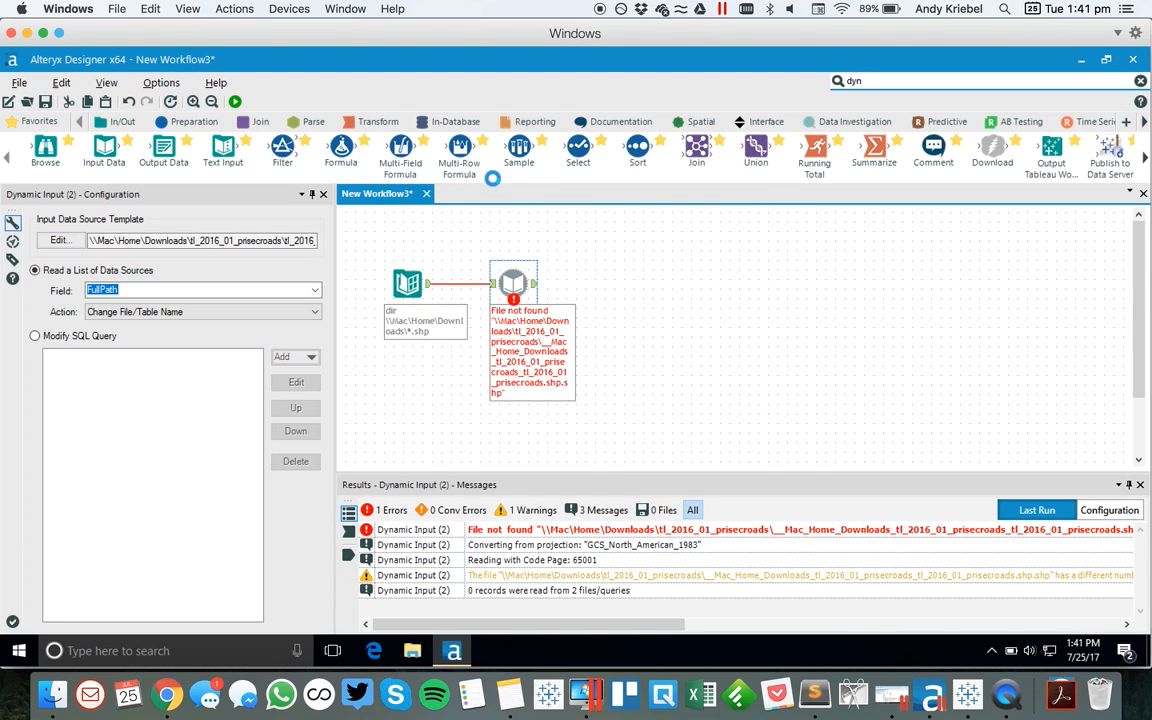
{"action": "left_click", "coordinate": [237, 103]}
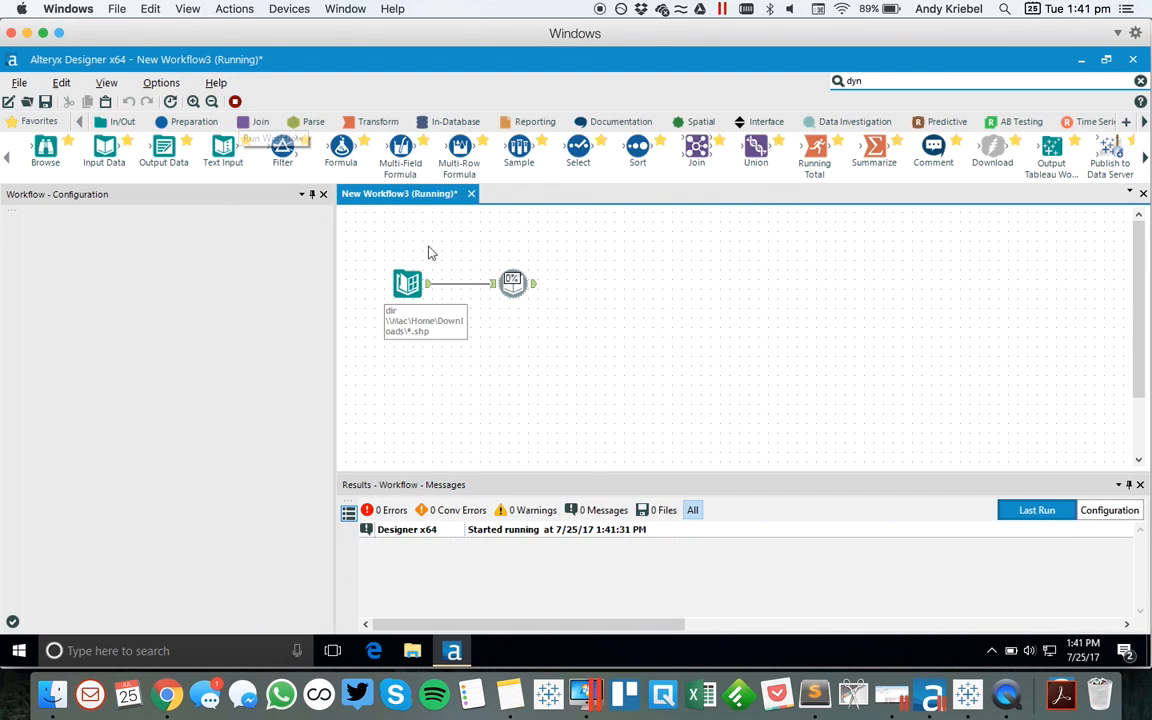
- Try the FileName field as the Dynamic Input tool's list of data sources and run the workflow
{"action": "left_click", "coordinate": [513, 287]}
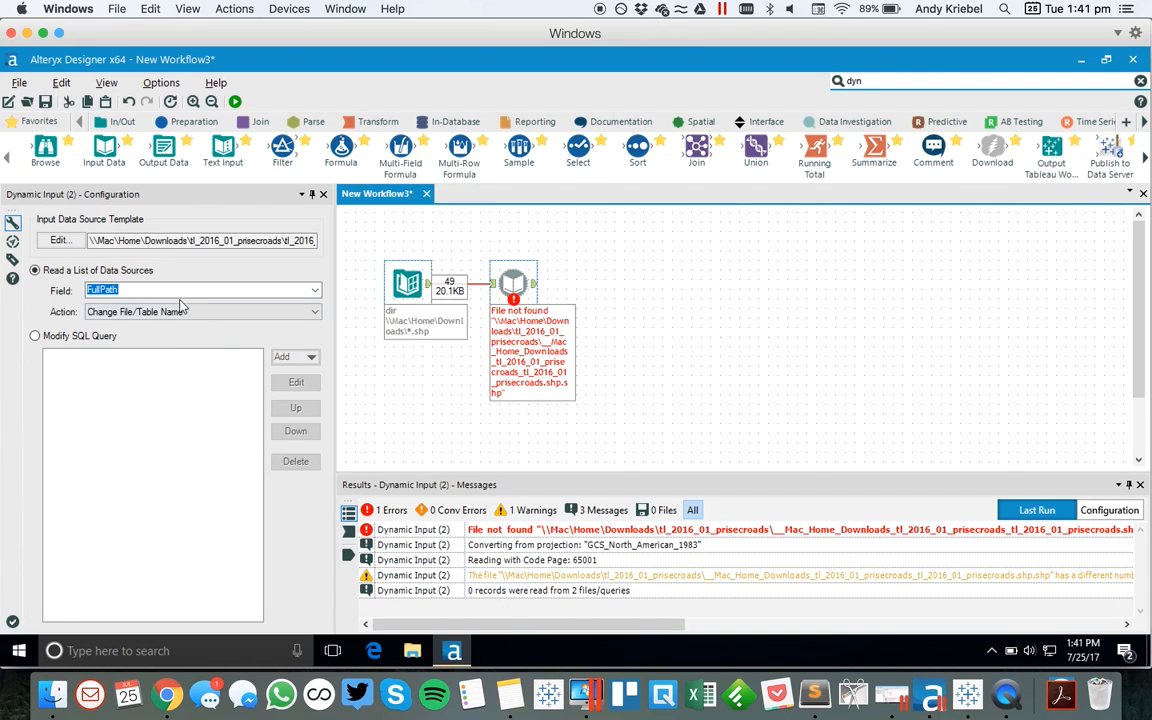
{"action": "left_click", "coordinate": [314, 290]}
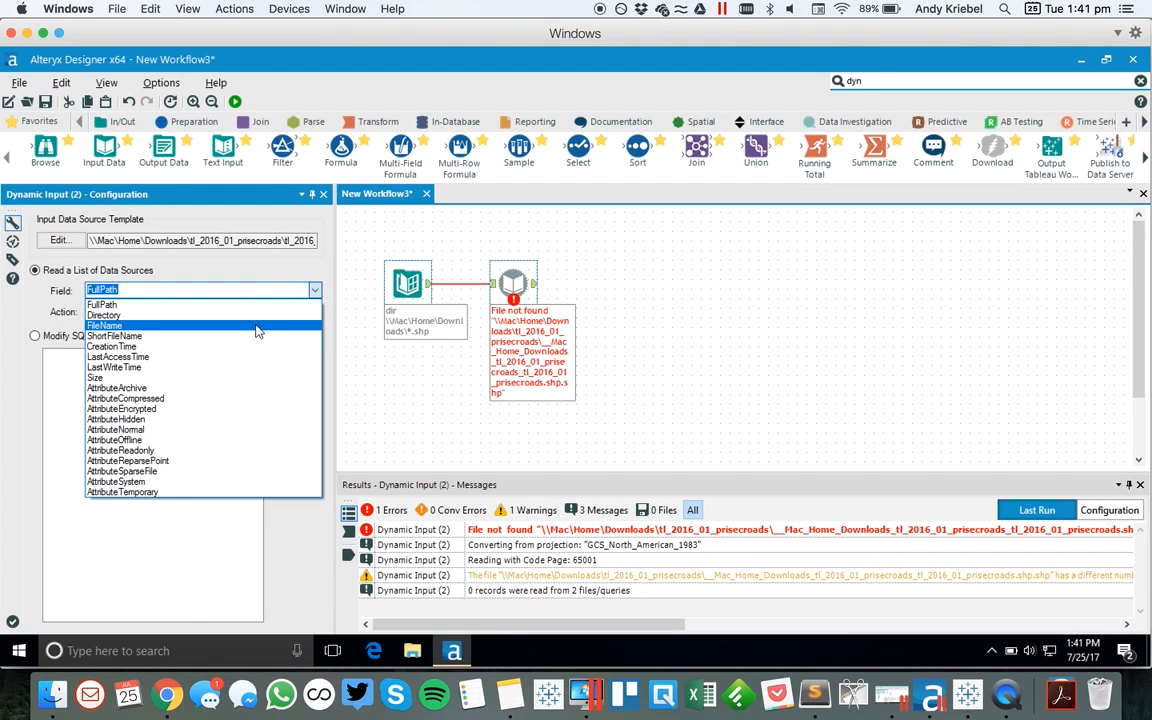
{"action": "left_click", "coordinate": [256, 326]}
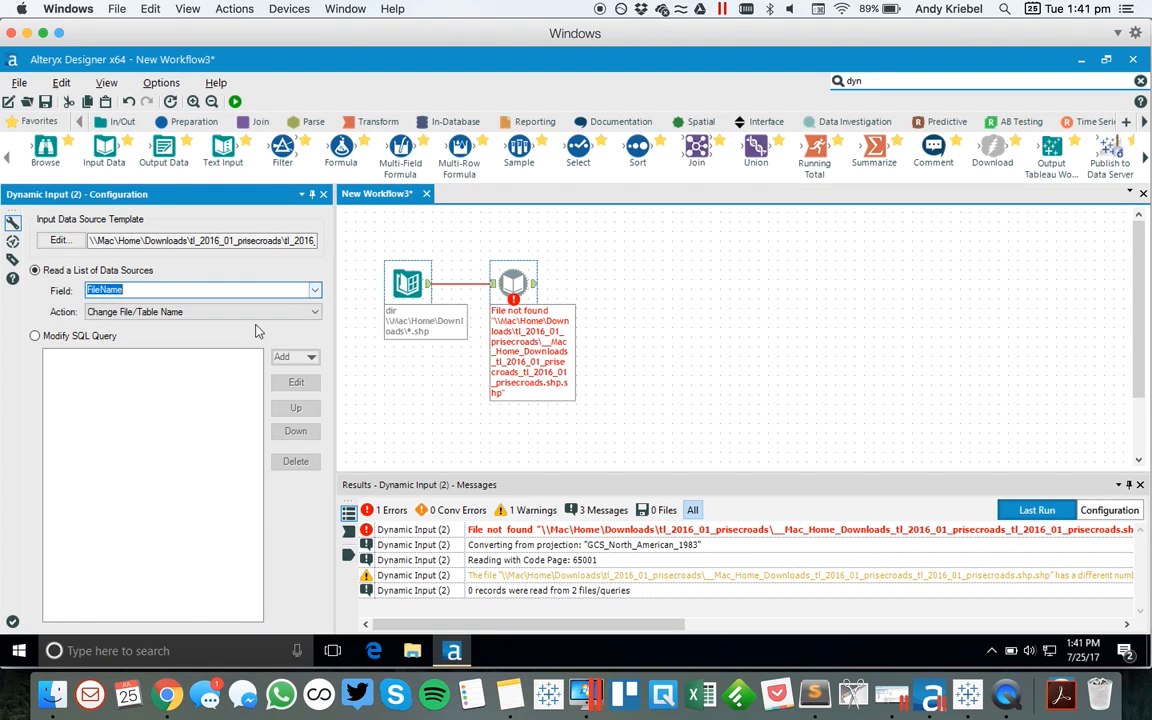
{"action": "left_click", "coordinate": [235, 101]}
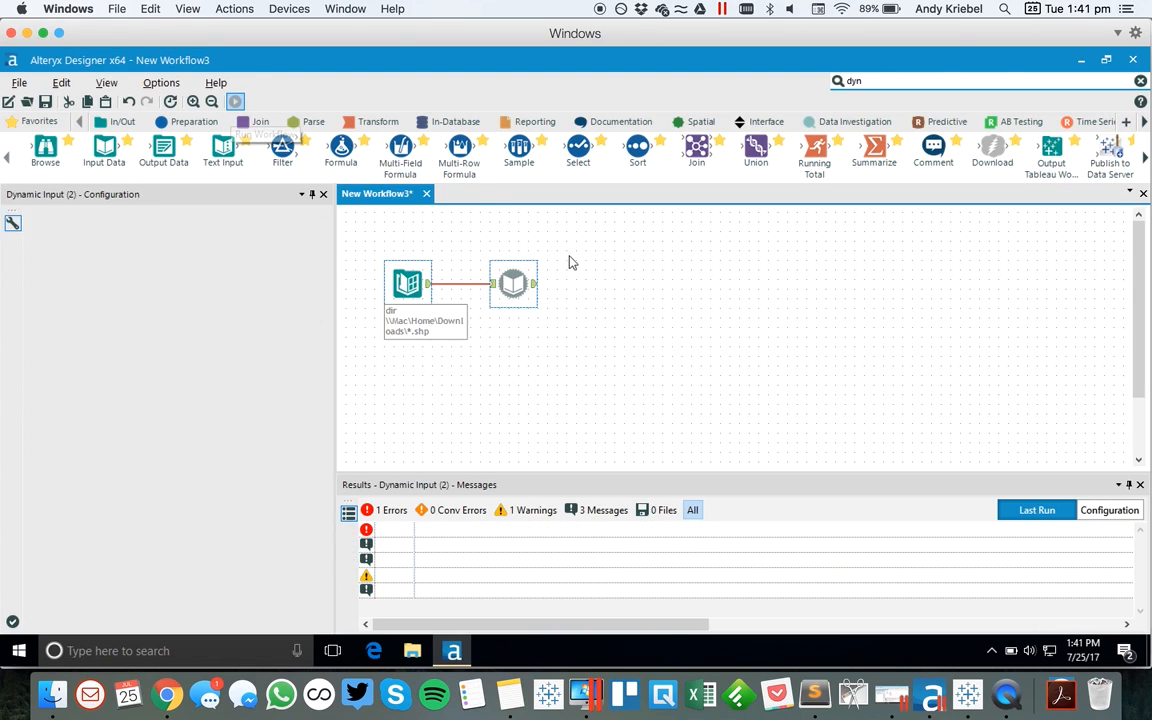
{"action": "left_click", "coordinate": [510, 284]}
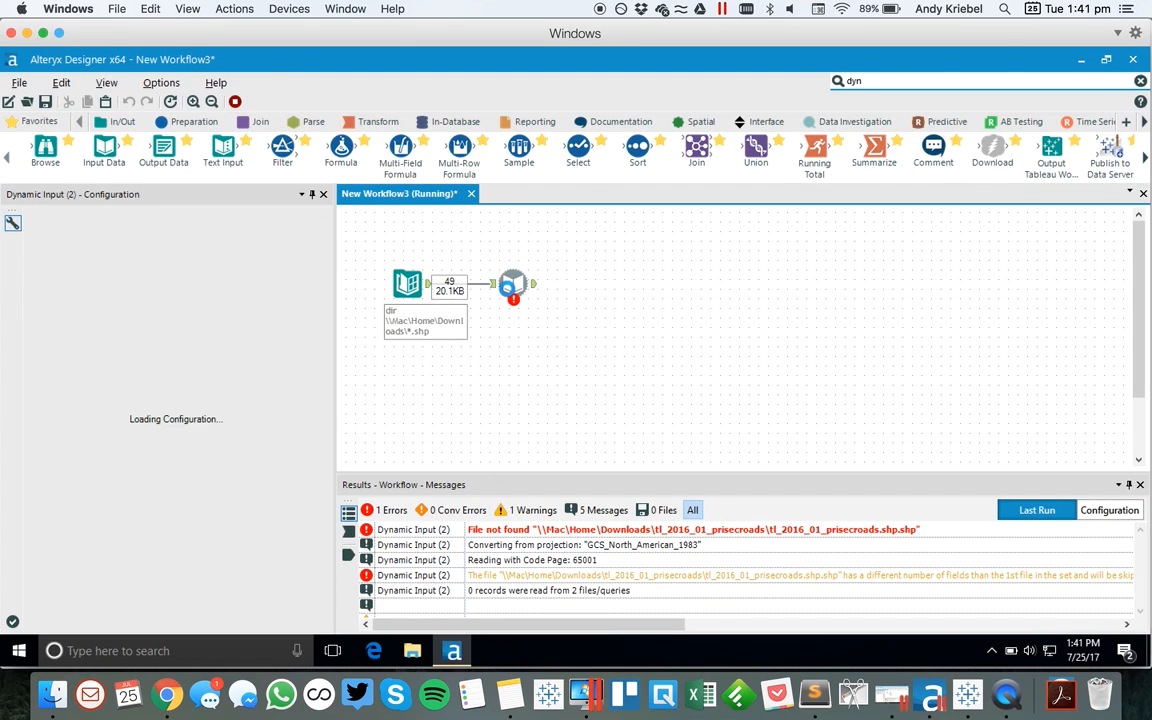
- Open the recent workflow US Roads.yxmd, check its Dynamic Input tool's field and action settings, and return to New Workflow3
{"action": "left_click", "coordinate": [19, 82]}
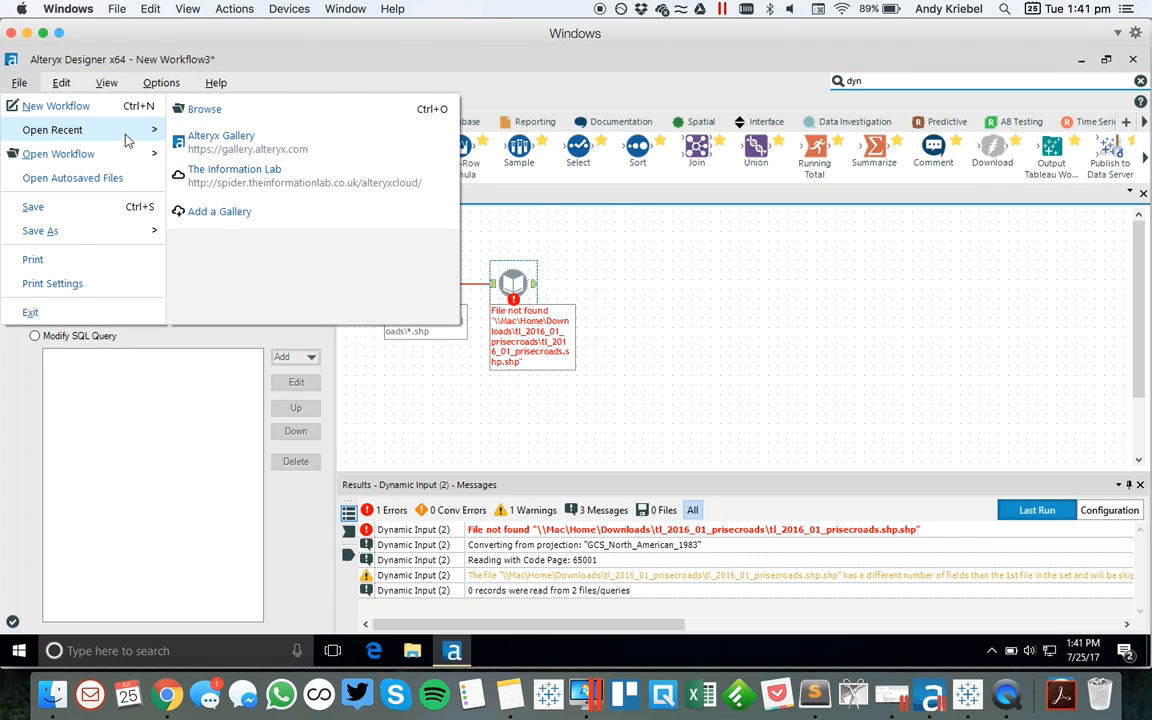
{"action": "mouse_move", "coordinate": [147, 139]}
{"action": "left_click", "coordinate": [233, 122]}
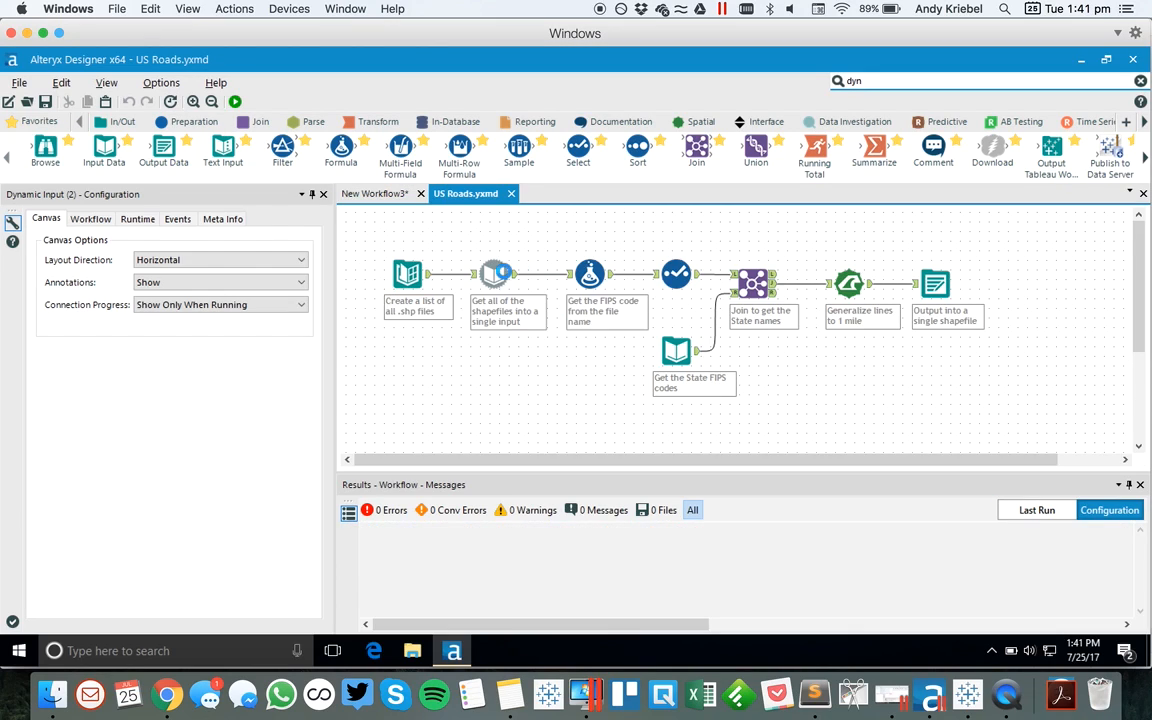
{"action": "left_click", "coordinate": [494, 273]}
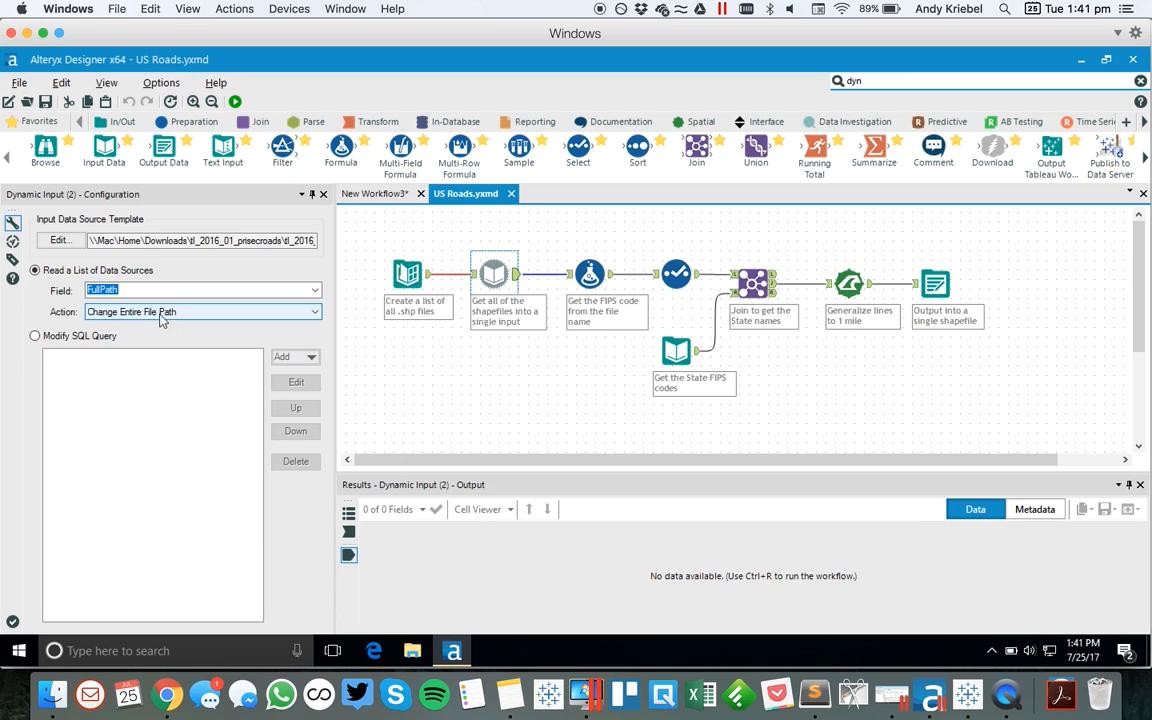
{"action": "left_click", "coordinate": [380, 197]}
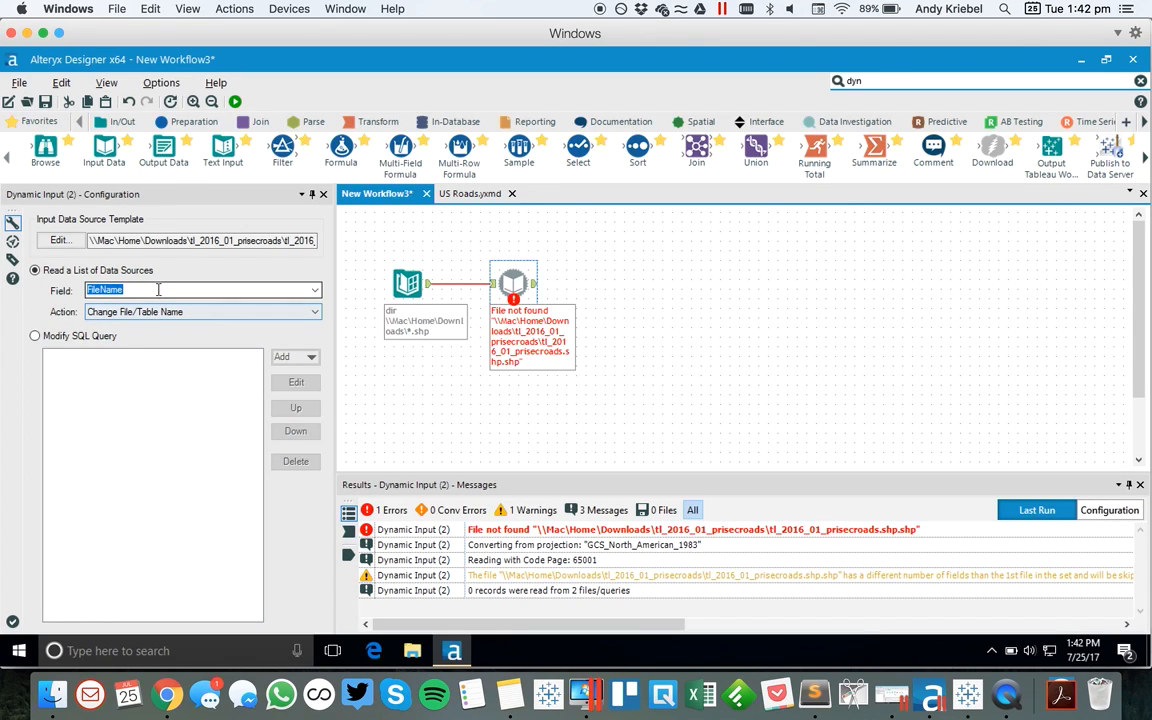
- Set the Dynamic Input tool's field to FullPath and action to Change Entire File Path, run the workflow and view the tool's output records
{"action": "left_click", "coordinate": [315, 290]}
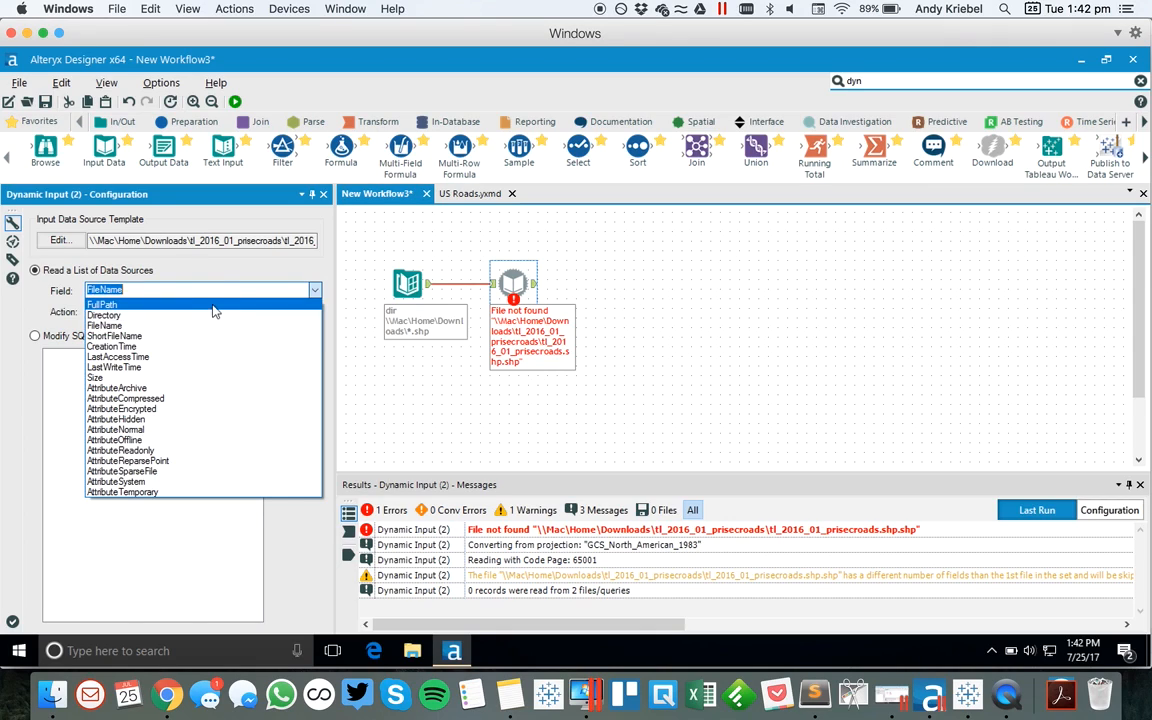
{"action": "left_click", "coordinate": [215, 305]}
{"action": "left_click", "coordinate": [216, 311]}
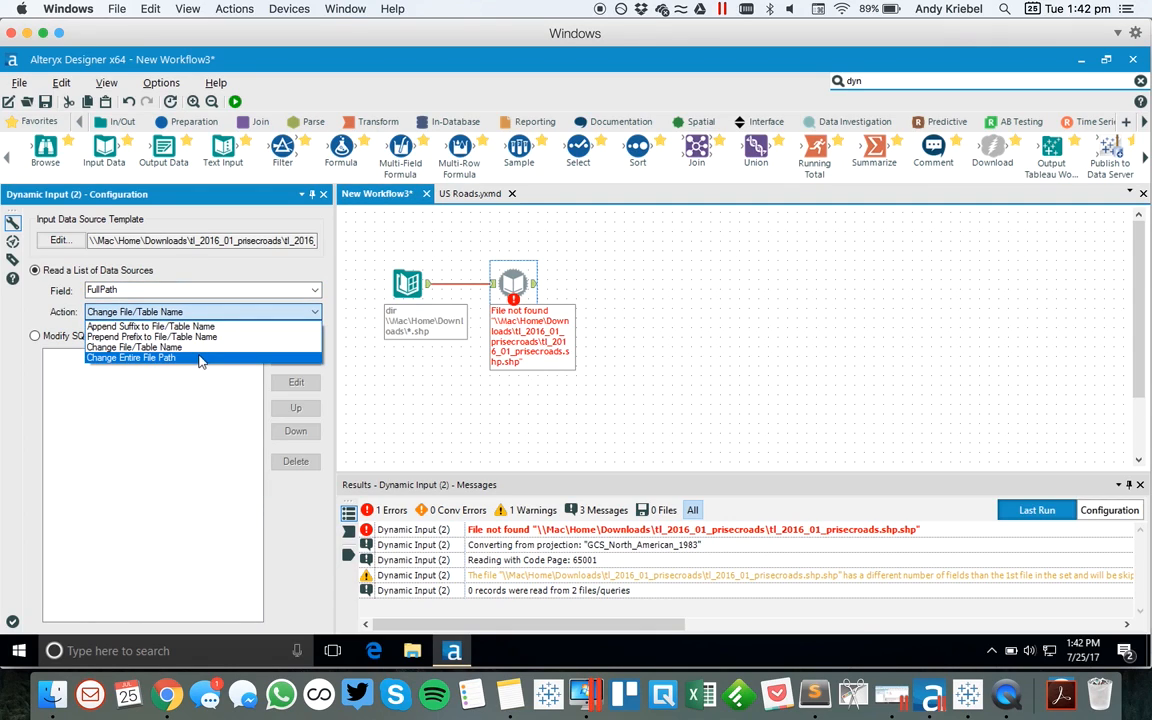
{"action": "left_click", "coordinate": [205, 357]}
{"action": "left_click", "coordinate": [235, 101]}
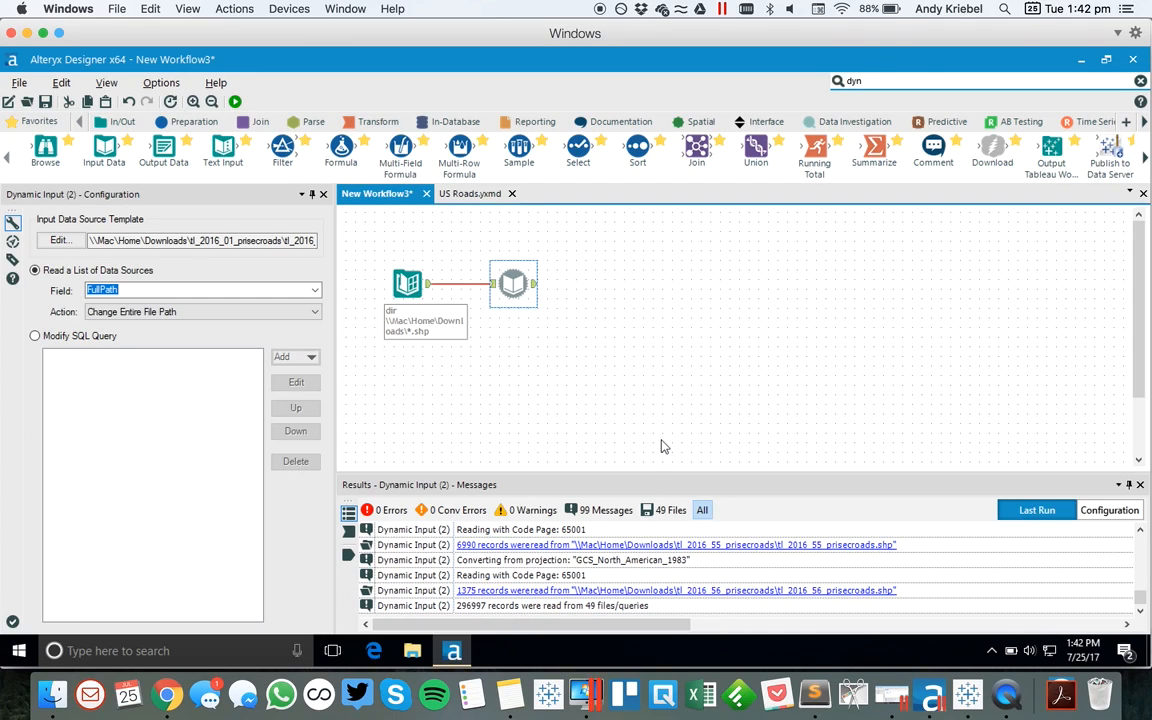
{"action": "left_click", "coordinate": [534, 286]}
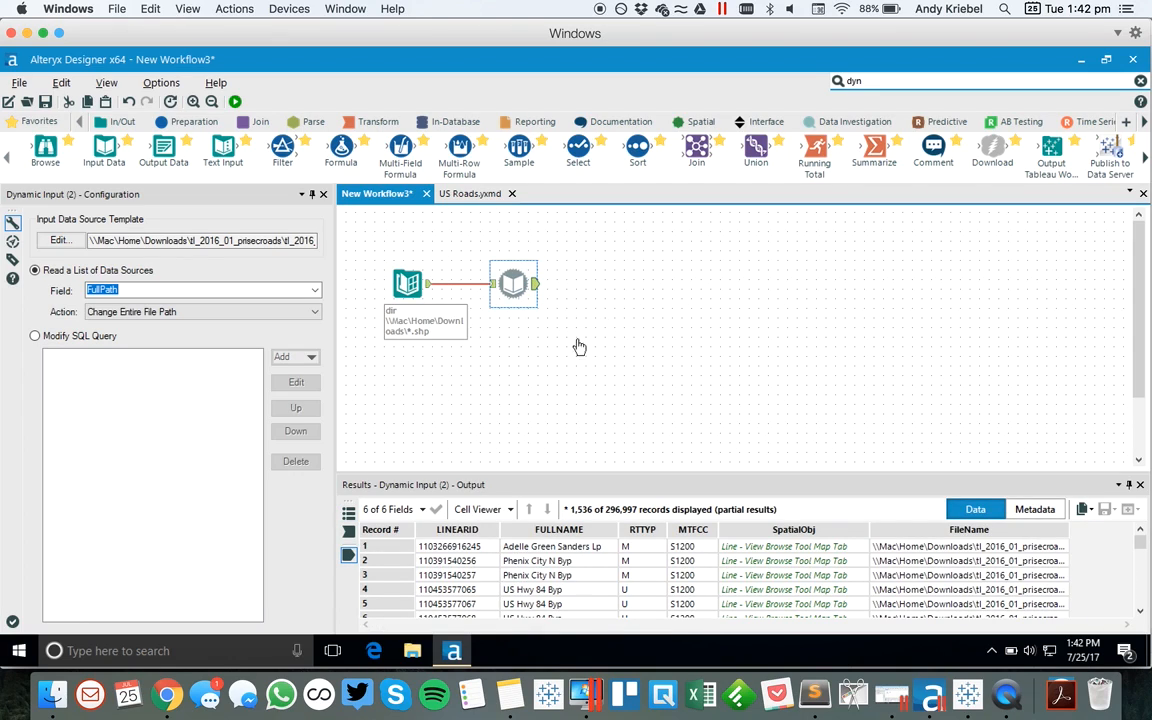
{"action": "left_click", "coordinate": [757, 545]}
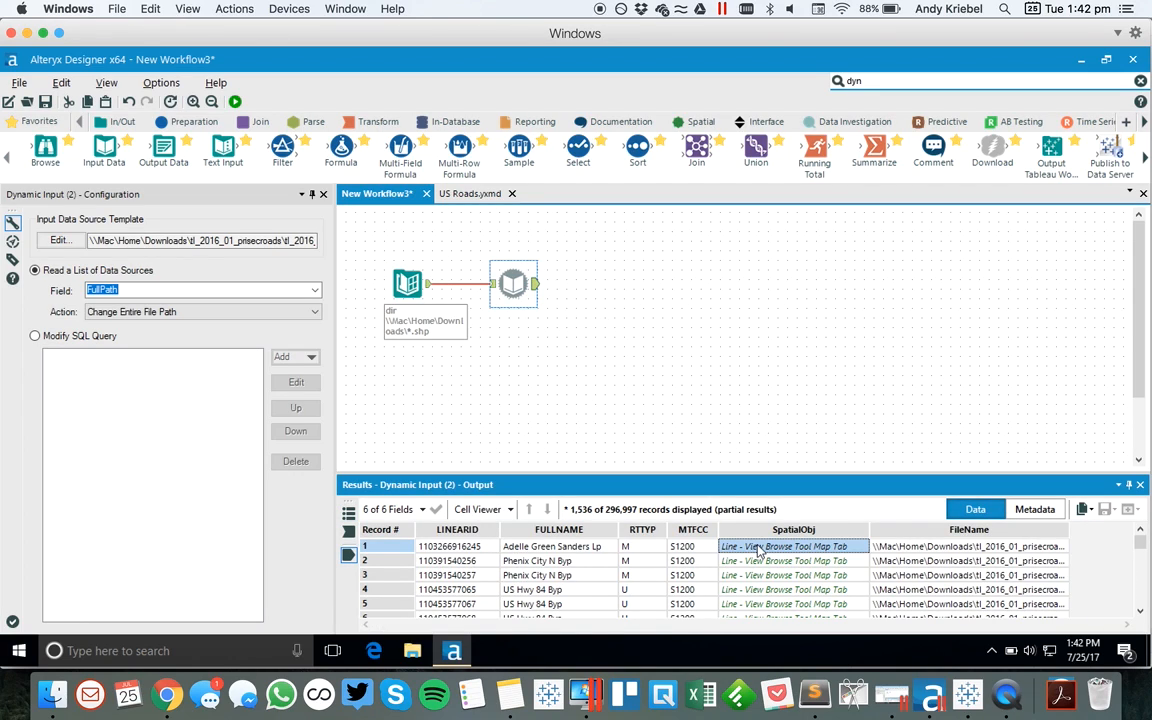
- Add a Browse tool after the Dynamic Input tool and place it above the row of tools
{"action": "left_click", "coordinate": [694, 388]}
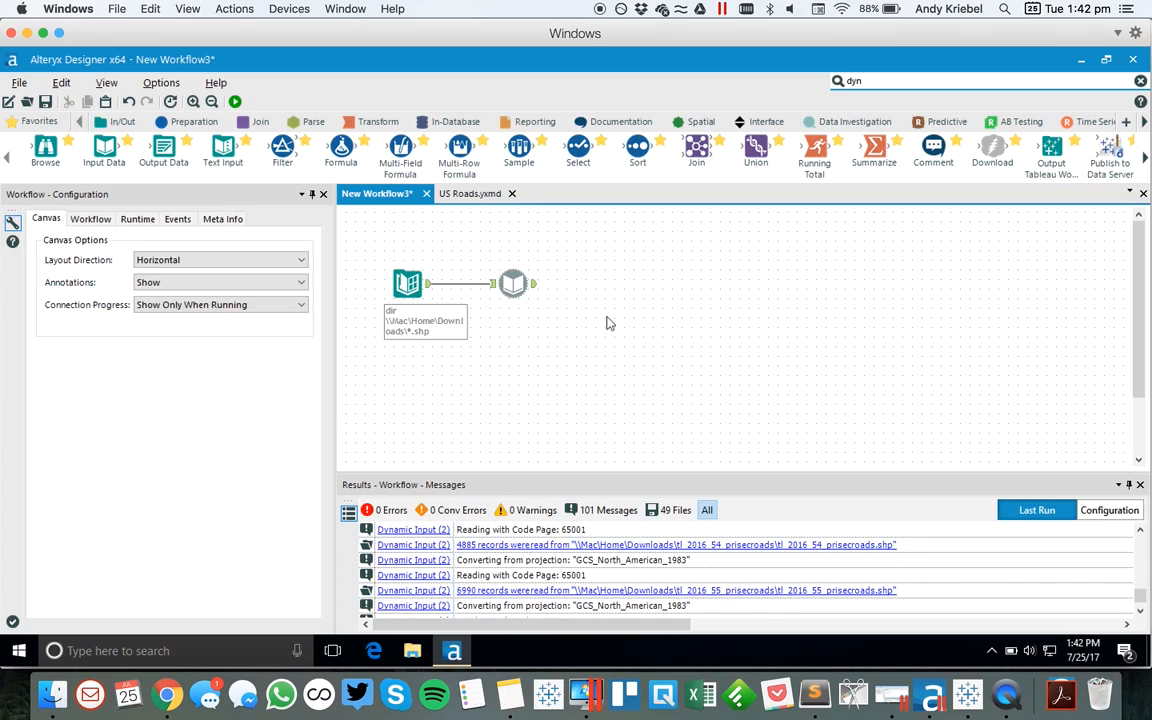
{"action": "left_click", "coordinate": [514, 283]}
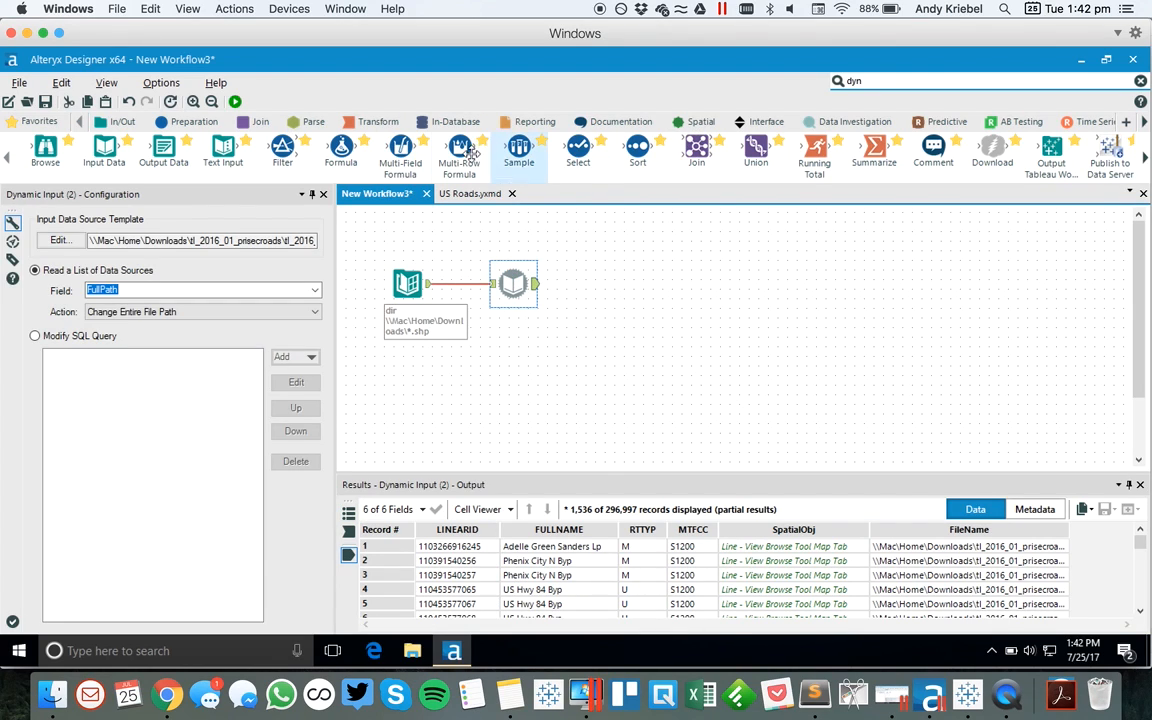
{"action": "right_click", "coordinate": [512, 280]}
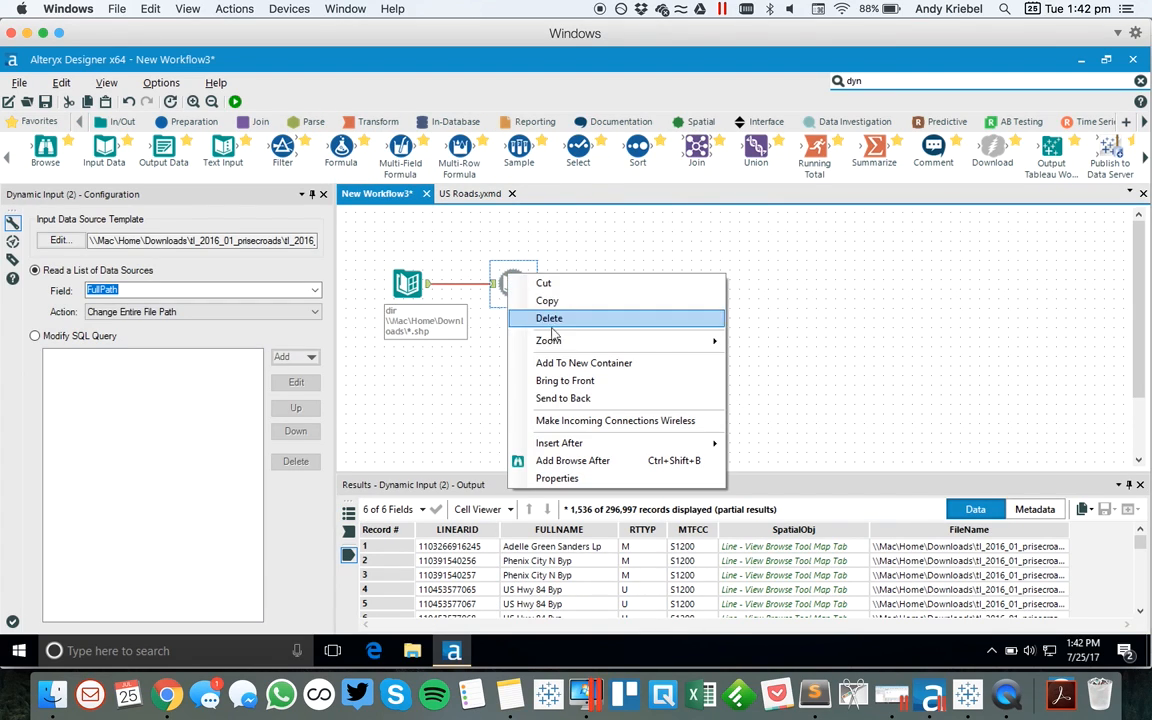
{"action": "left_click", "coordinate": [572, 461]}
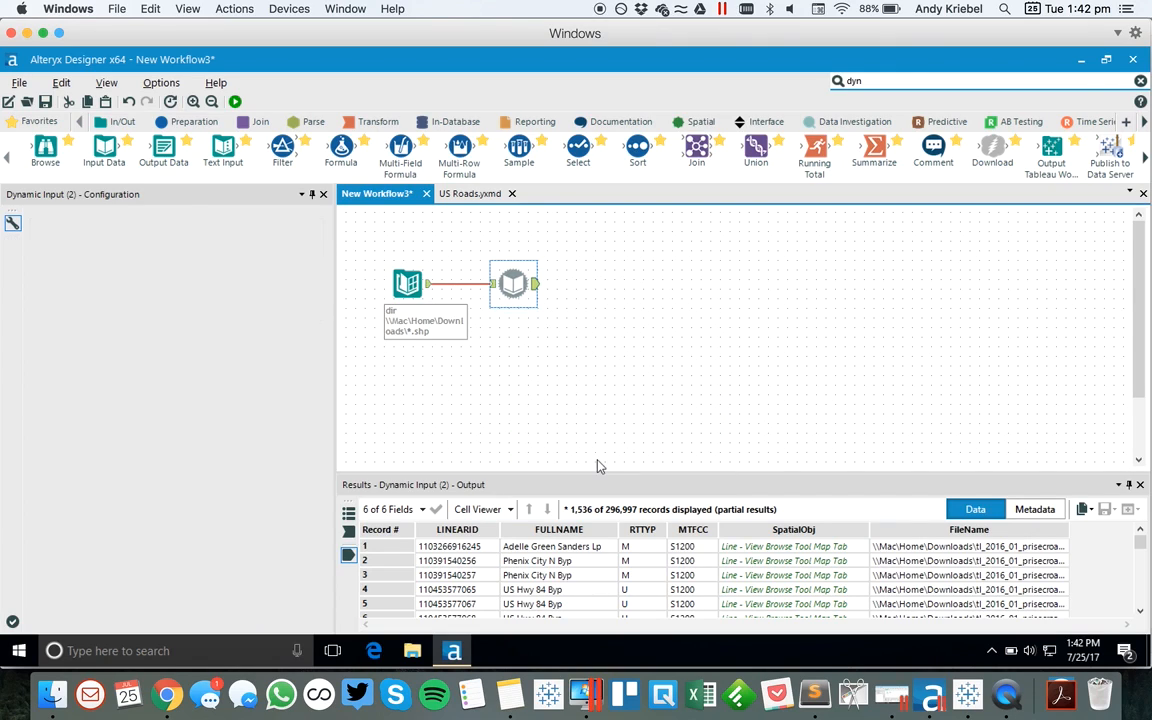
{"action": "left_click_drag", "start_coordinate": [592, 282], "coordinate": [632, 230]}
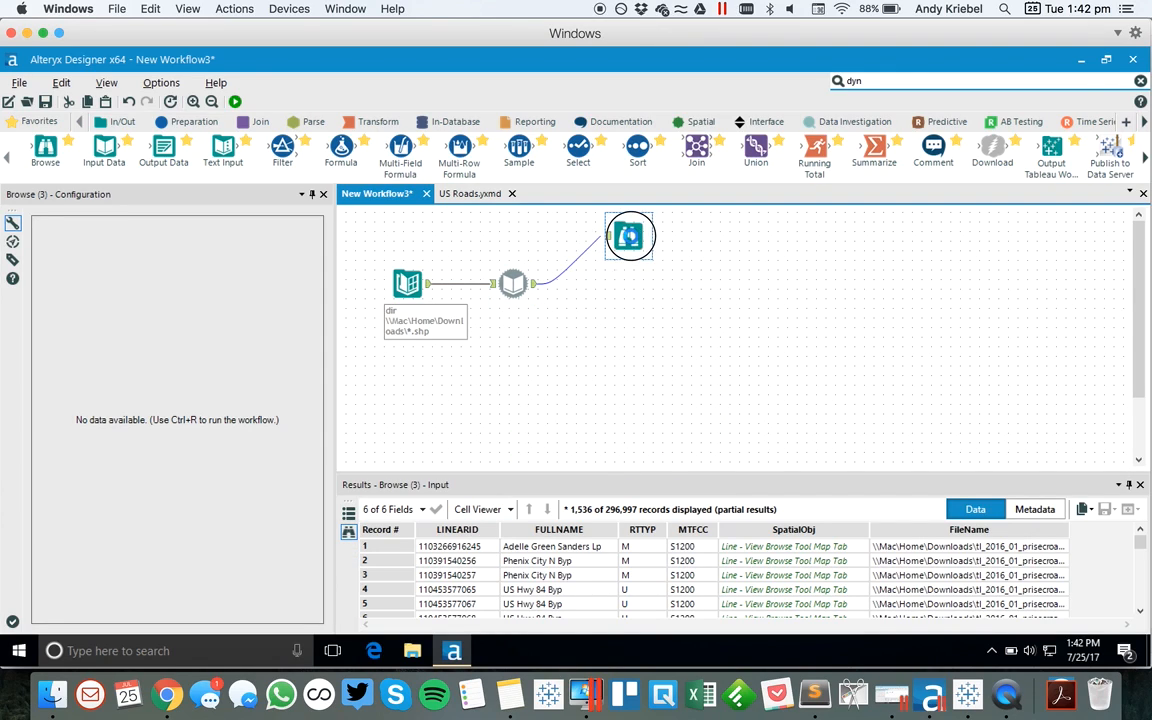
{"action": "left_click", "coordinate": [621, 311]}
- Edit the Dynamic Input template to output the file name as File Name Only and run the workflow
{"action": "left_click", "coordinate": [512, 289]}
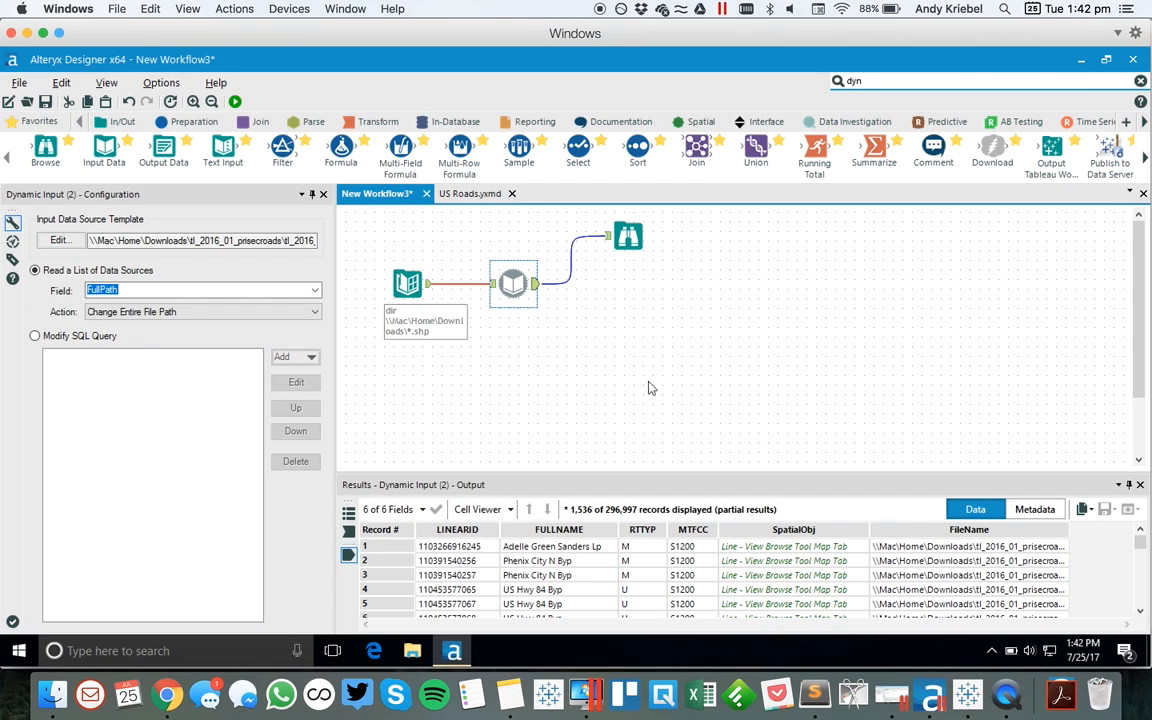
{"action": "left_click", "coordinate": [538, 284]}
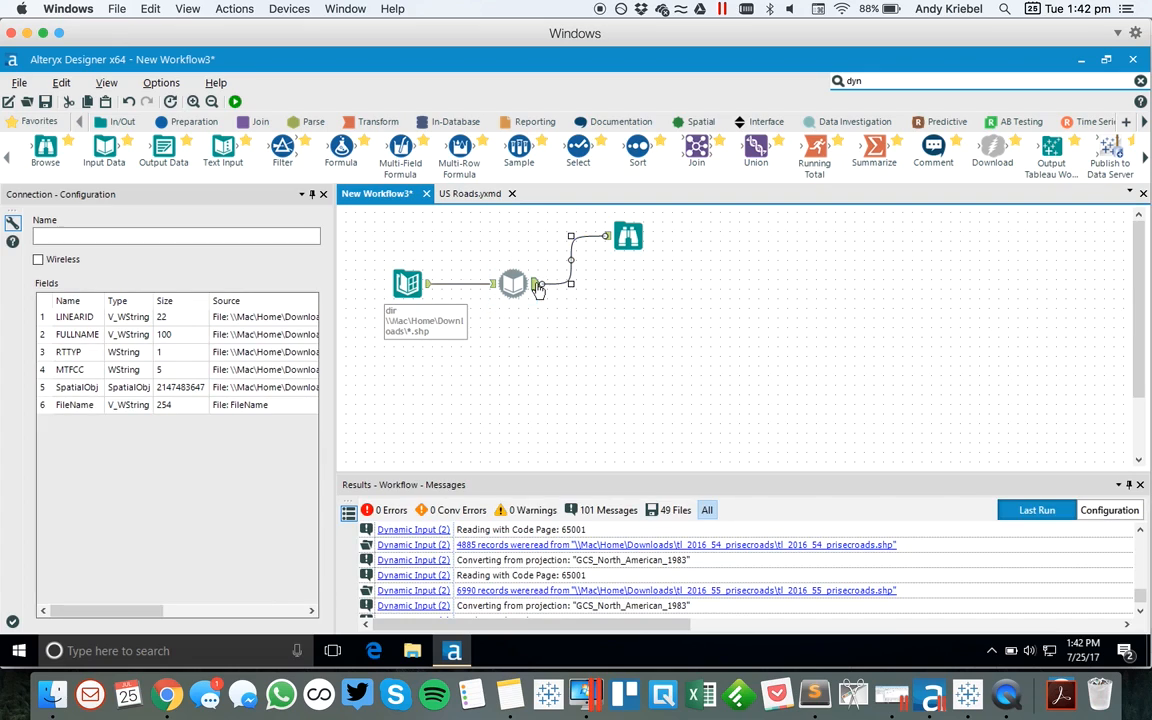
{"action": "left_click", "coordinate": [405, 284]}
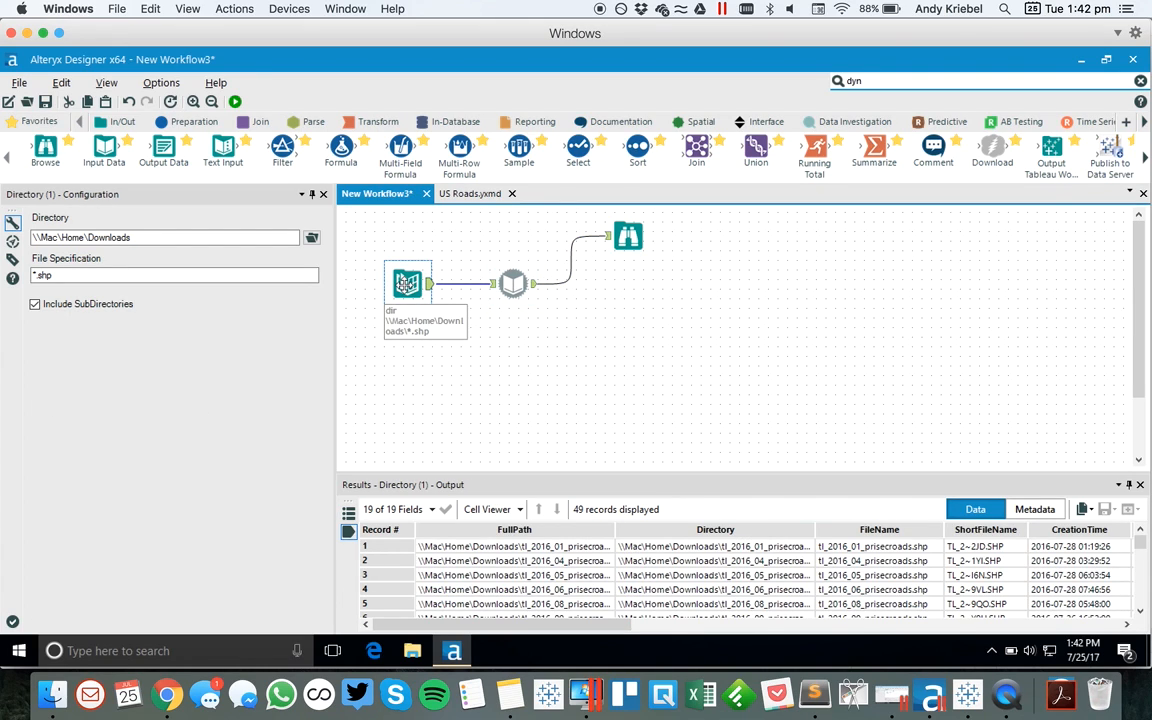
{"action": "left_click", "coordinate": [508, 285]}
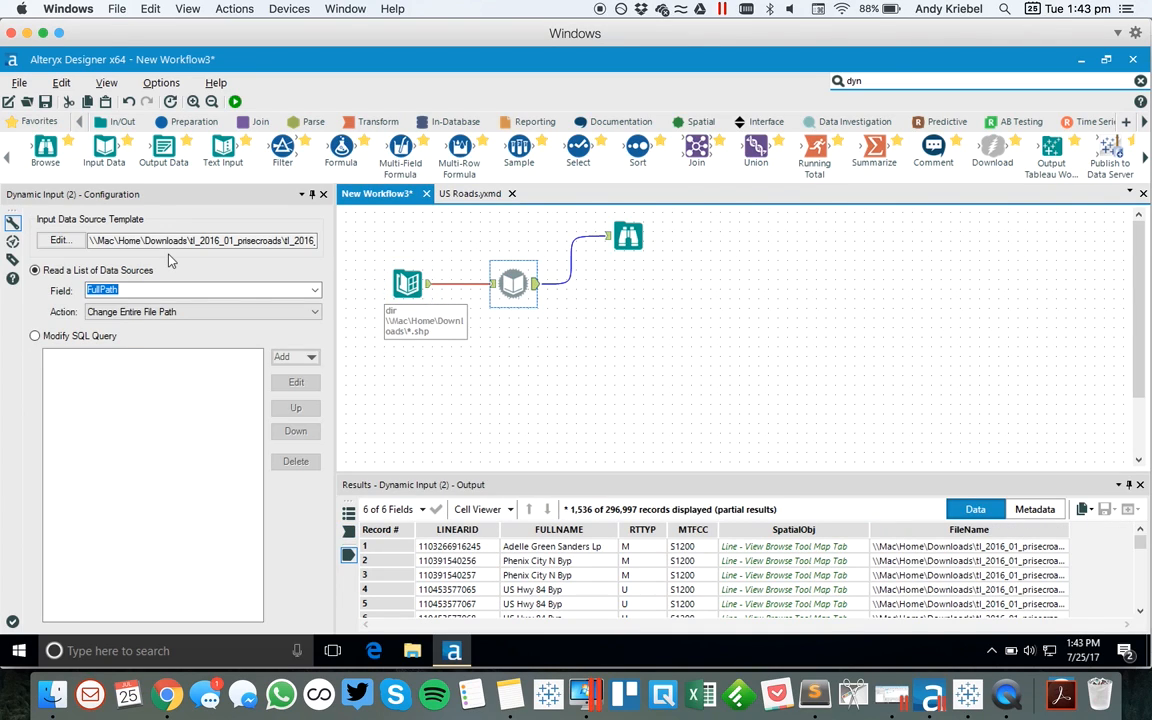
{"action": "left_click", "coordinate": [59, 240]}
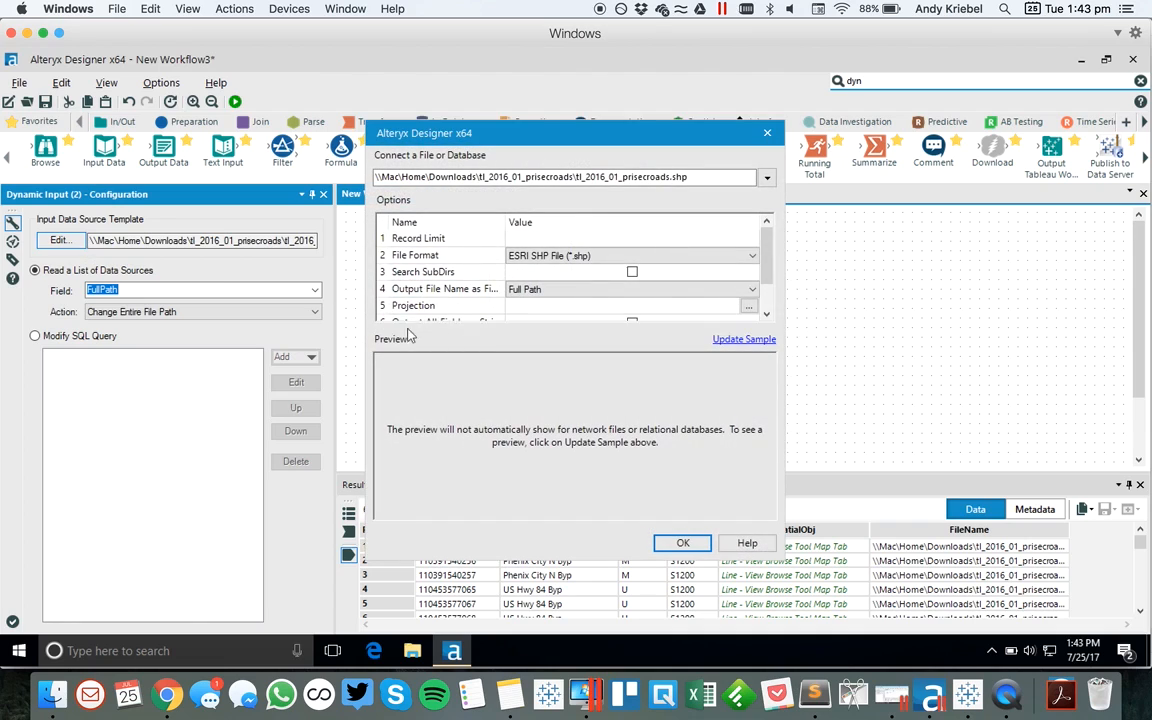
{"action": "left_click", "coordinate": [578, 289]}
{"action": "left_click", "coordinate": [578, 289]}
{"action": "left_click", "coordinate": [570, 305]}
{"action": "left_click", "coordinate": [683, 543]}
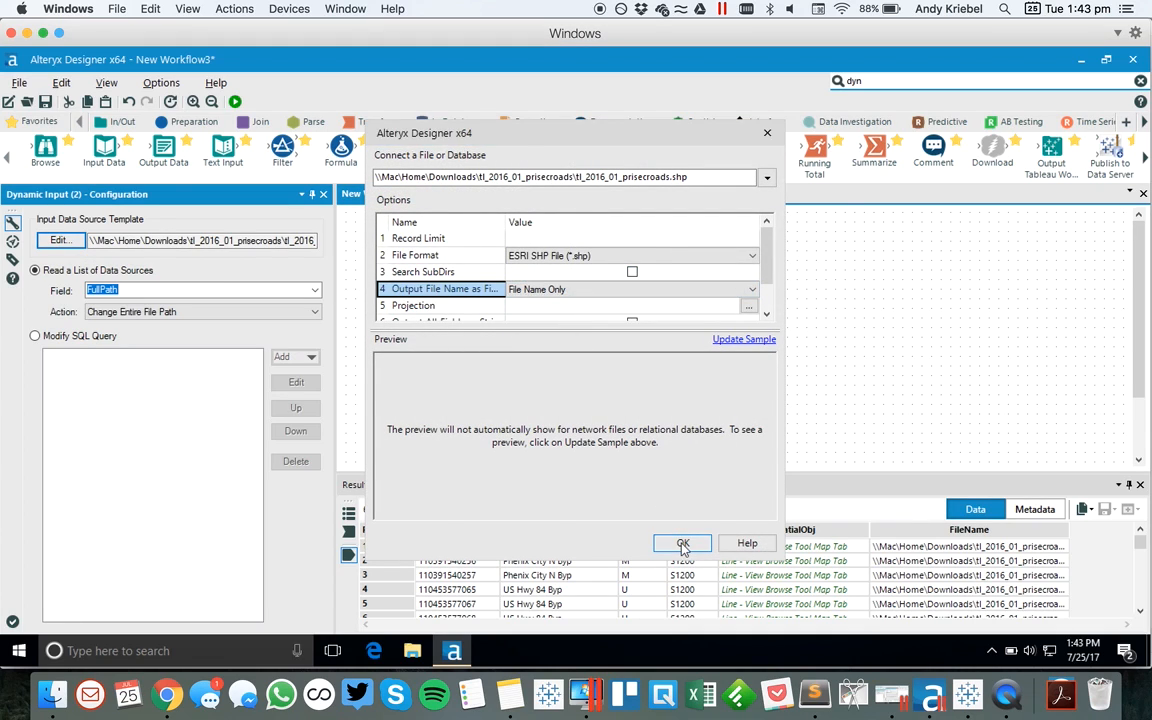
{"action": "left_click", "coordinate": [235, 102]}
- Check the shapefile folder names in Finder's Downloads folder, return to the workflow and view the Dynamic Input output and Browse tool's map
{"action": "key", "text": "super+Tab"}
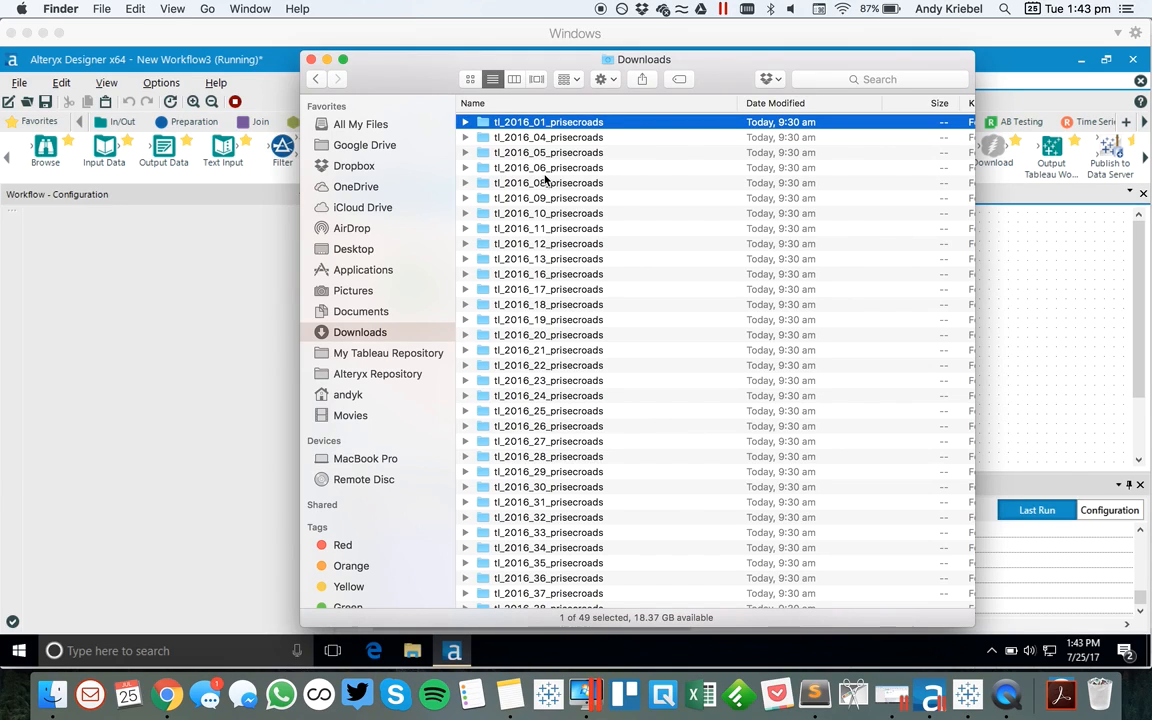
{"action": "key", "text": "super+Tab"}
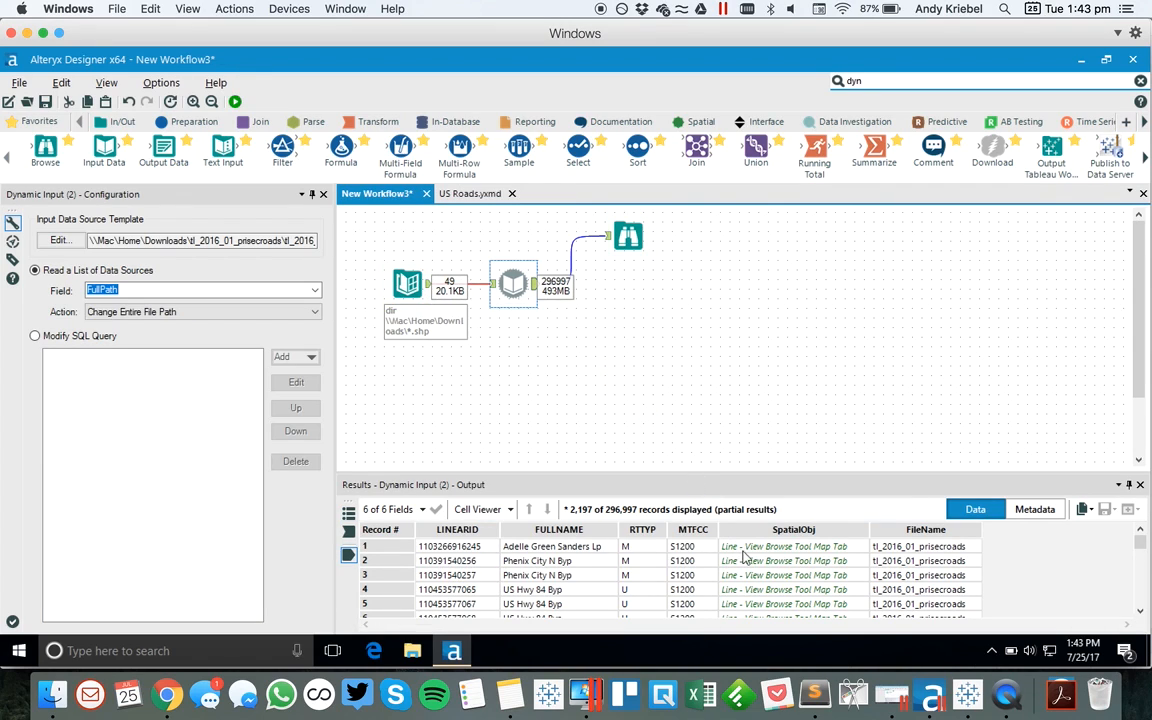
{"action": "left_click", "coordinate": [751, 547]}
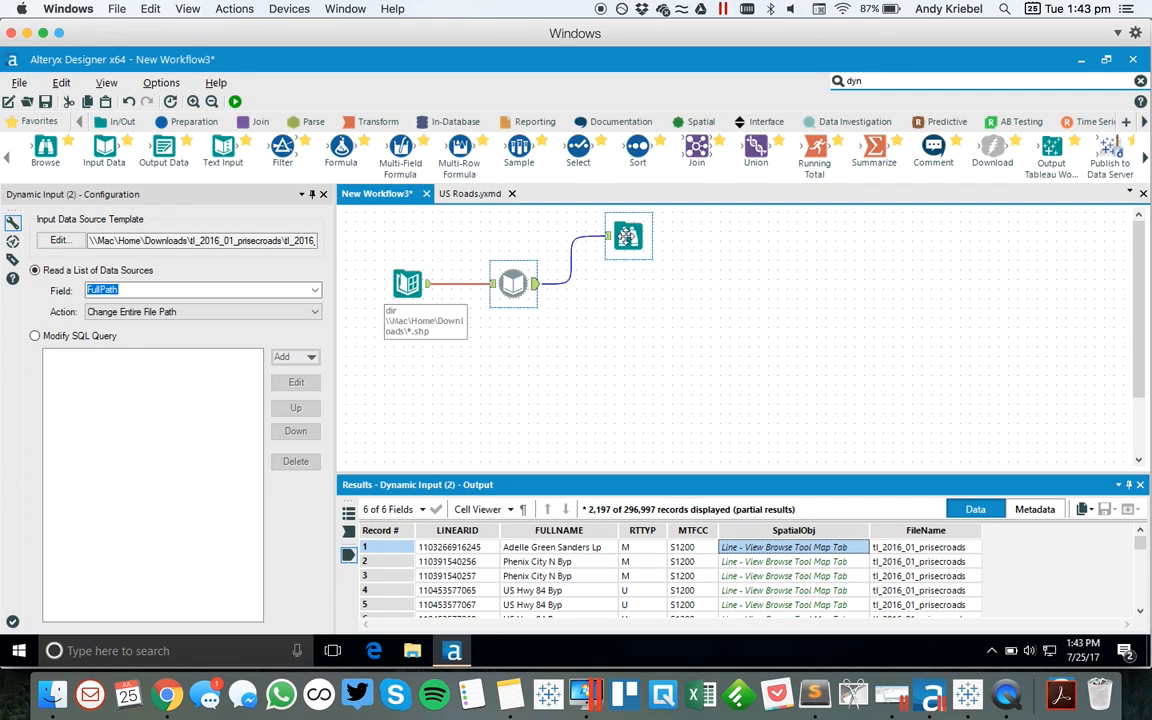
{"action": "left_click", "coordinate": [628, 236]}
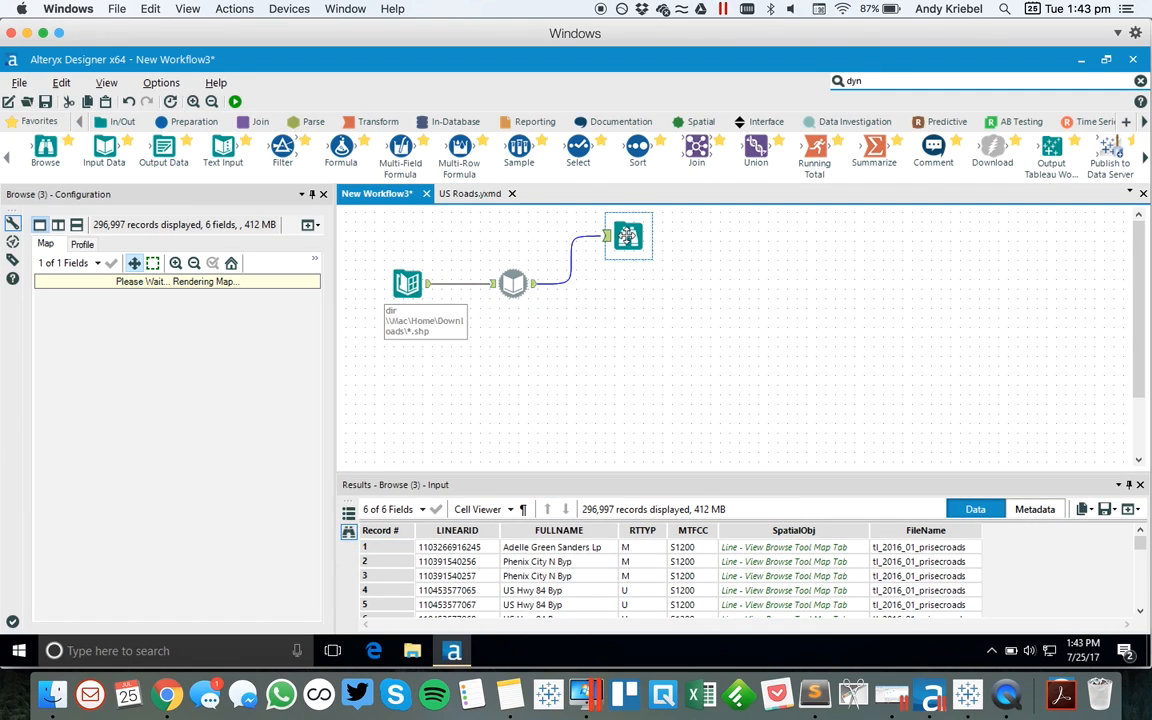
{"action": "left_click", "coordinate": [193, 410]}
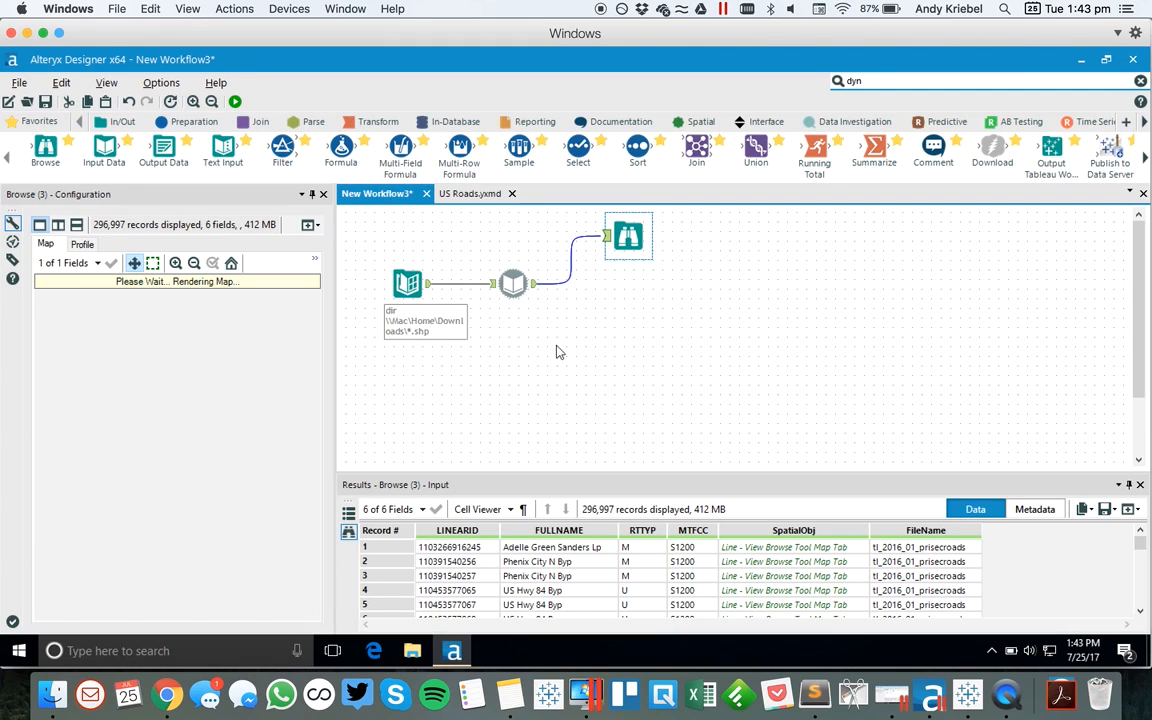
- Delete the Browse tool and connect a Formula tool after the Dynamic Input tool
{"action": "left_click", "coordinate": [512, 283]}
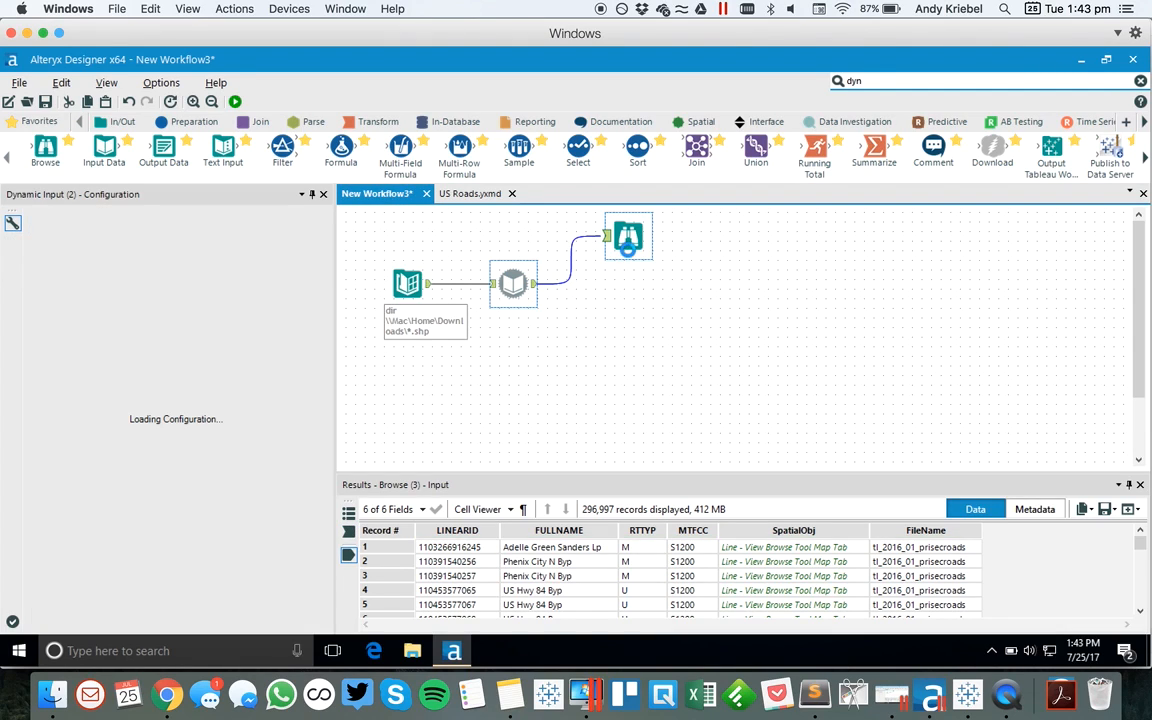
{"action": "right_click", "coordinate": [630, 243]}
{"action": "left_click", "coordinate": [670, 289]}
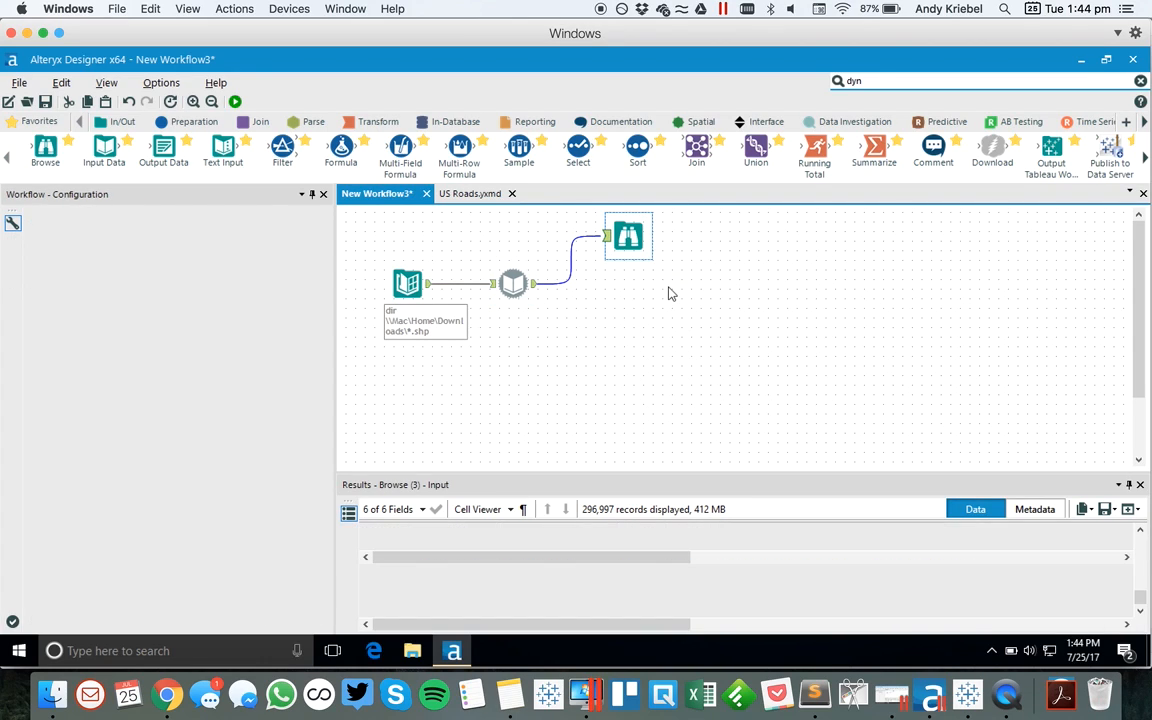
{"action": "left_click_drag", "start_coordinate": [343, 147], "coordinate": [609, 287]}
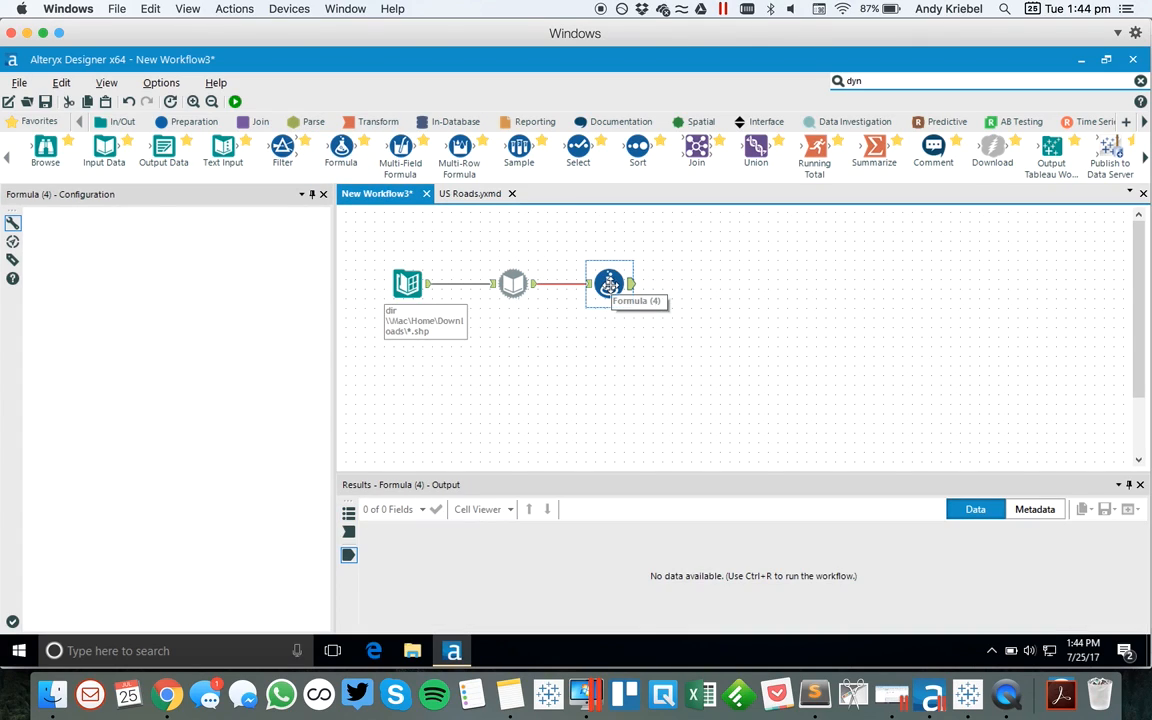
- Check the Dynamic Input's file names and add an Int16 output column named FIPS Code in the Formula tool
{"action": "left_click", "coordinate": [515, 287]}
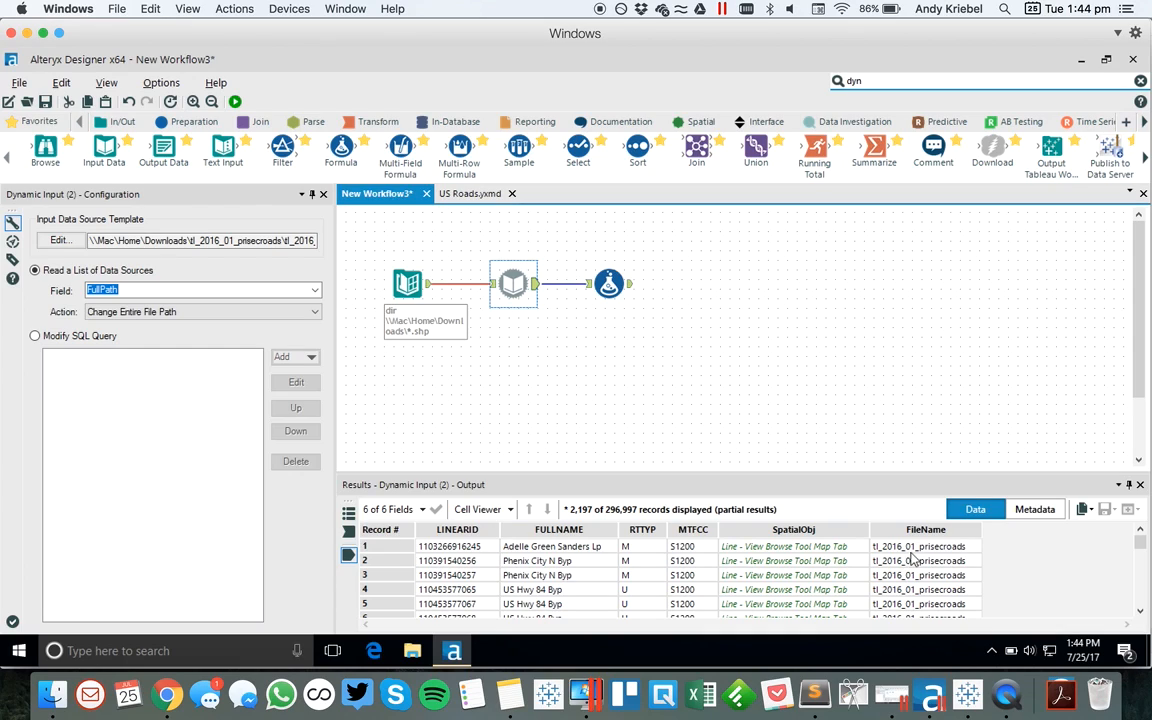
{"action": "left_click", "coordinate": [609, 284]}
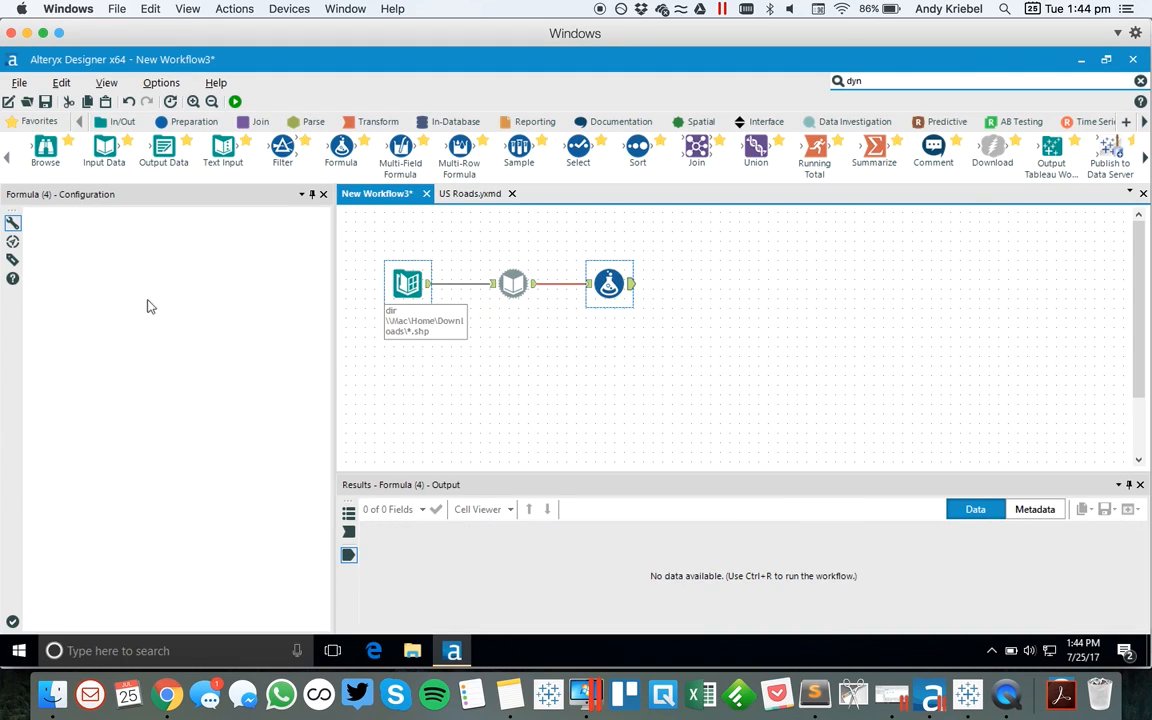
{"action": "left_click", "coordinate": [115, 234]}
{"action": "left_click", "coordinate": [110, 250]}
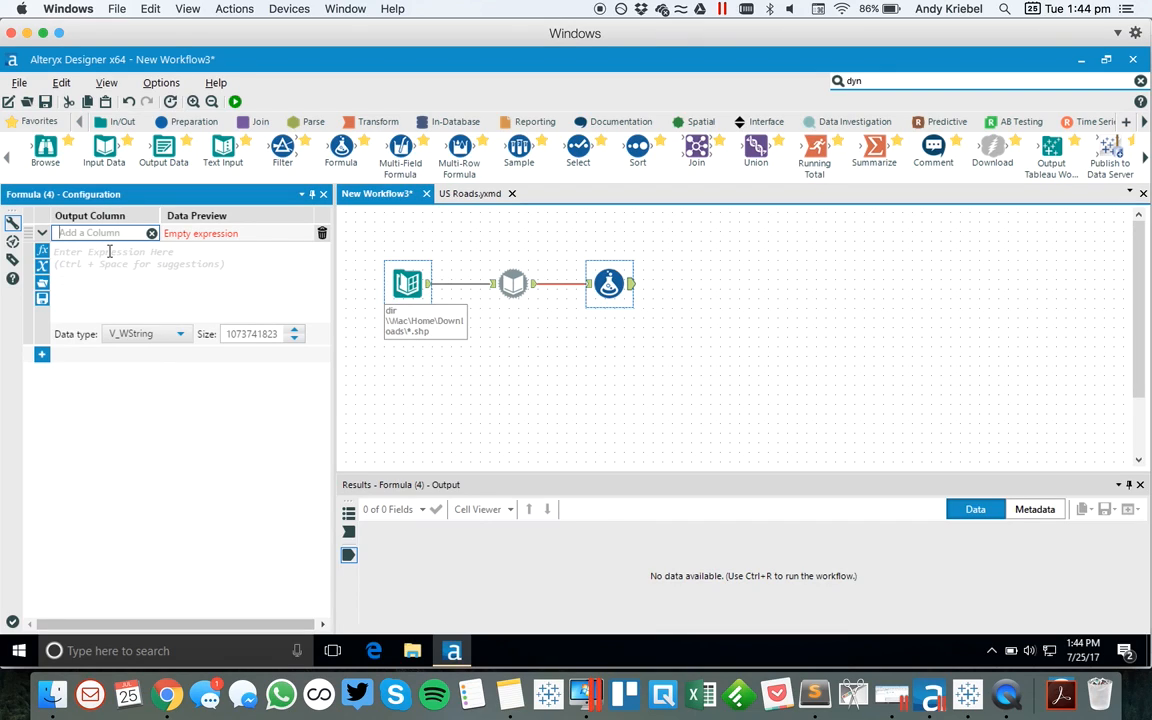
{"action": "type", "text": "FIPS Code"}
{"action": "left_click", "coordinate": [124, 283]}
{"action": "left_click", "coordinate": [140, 333]}
{"action": "left_click", "coordinate": [141, 406]}
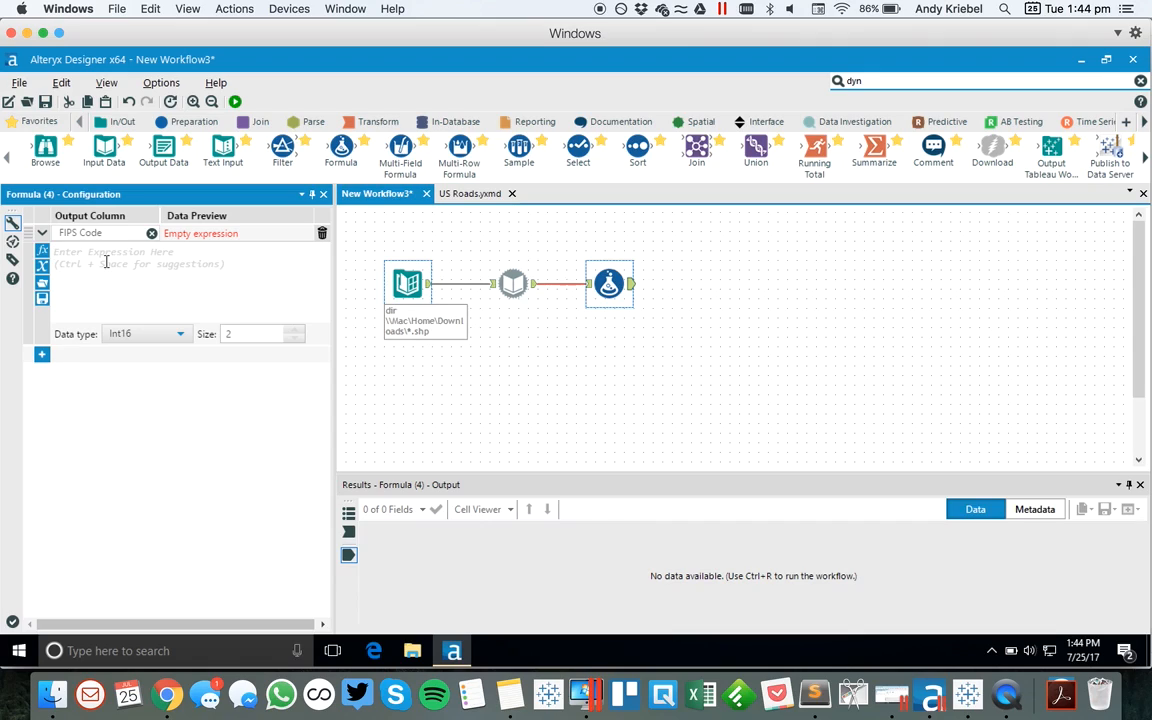
- Start the FIPS Code expression with a ToNumber function that wraps a Replace function on its own line
{"action": "key", "text": "ctrl+space"}
{"action": "type", "text": "Tonu"}
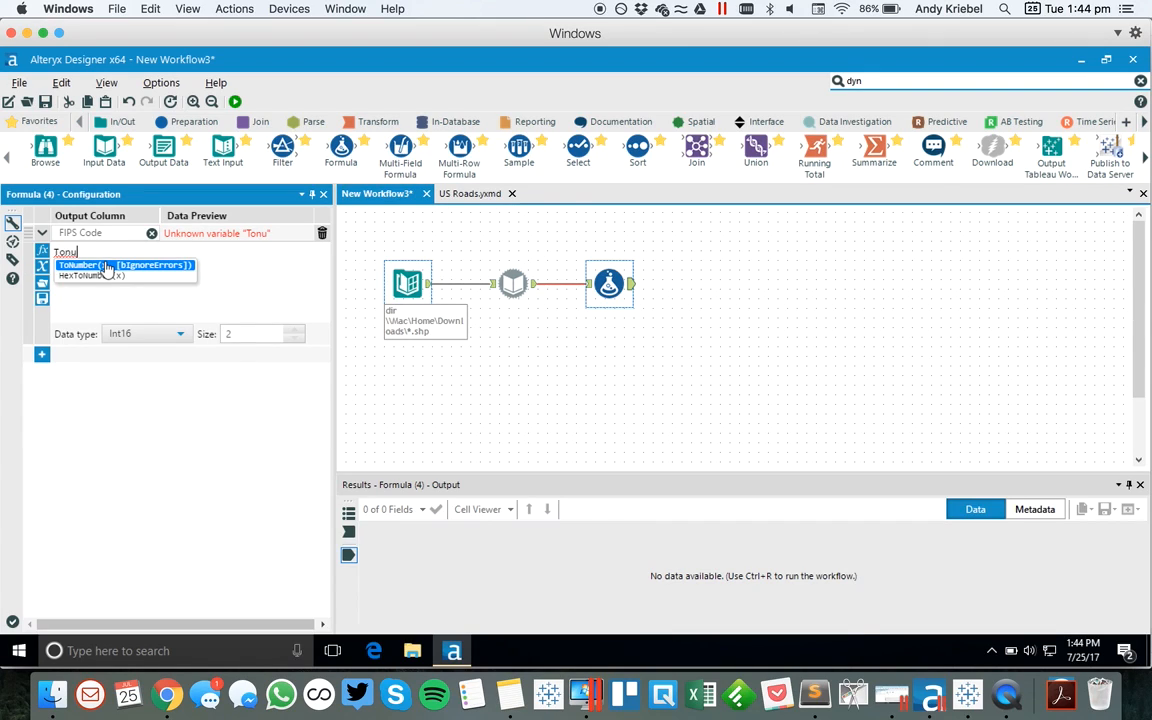
{"action": "double_click", "coordinate": [107, 265]}
{"action": "key", "text": "Delete"}
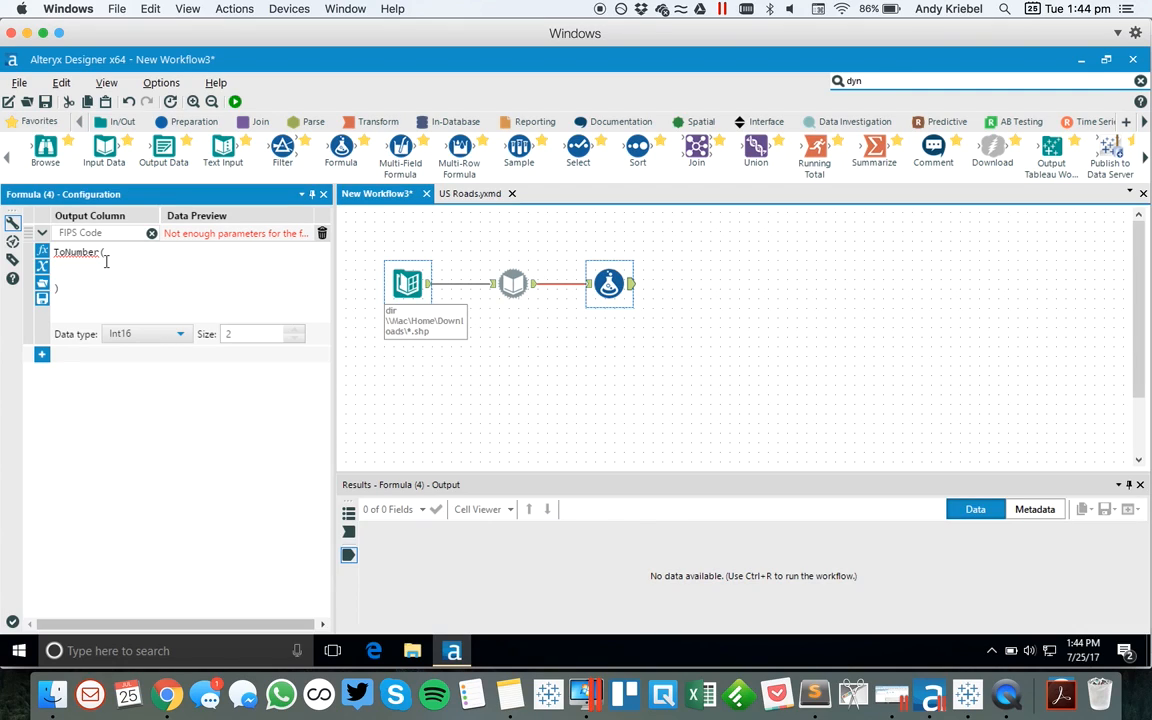
{"action": "type", "text": "Repalc"}
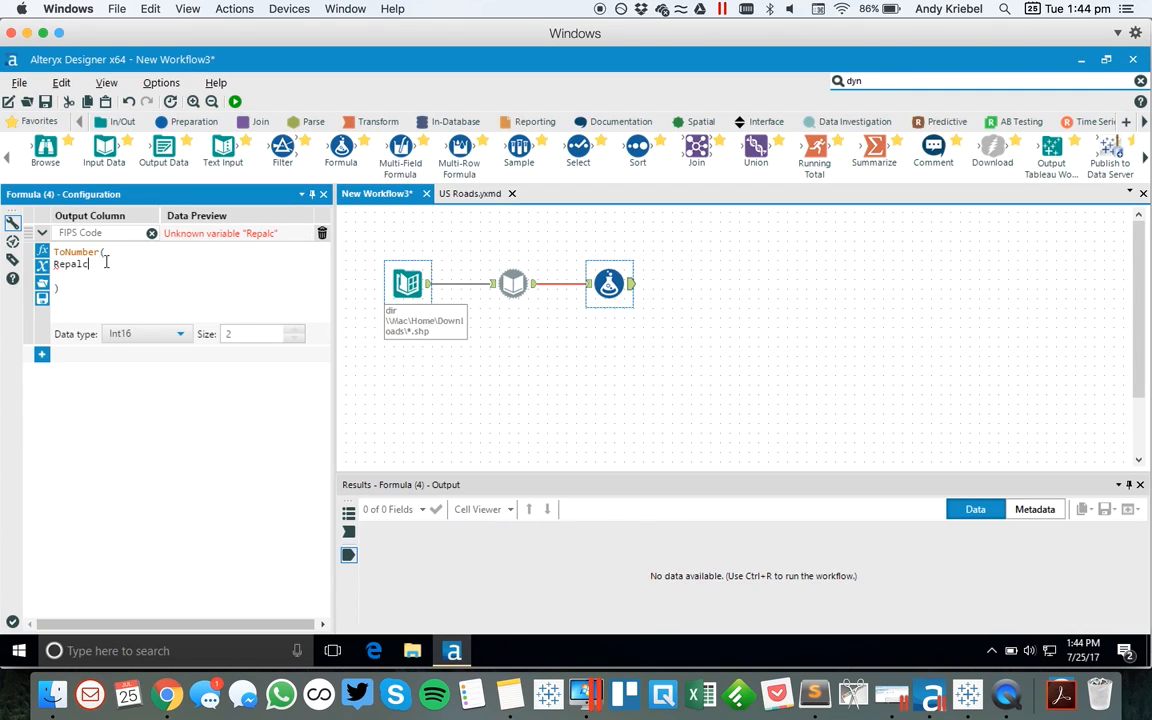
{"action": "key", "text": "BackSpace"}
{"action": "key", "text": "BackSpace"}
{"action": "key", "text": "BackSpace"}
{"action": "type", "text": "l"}
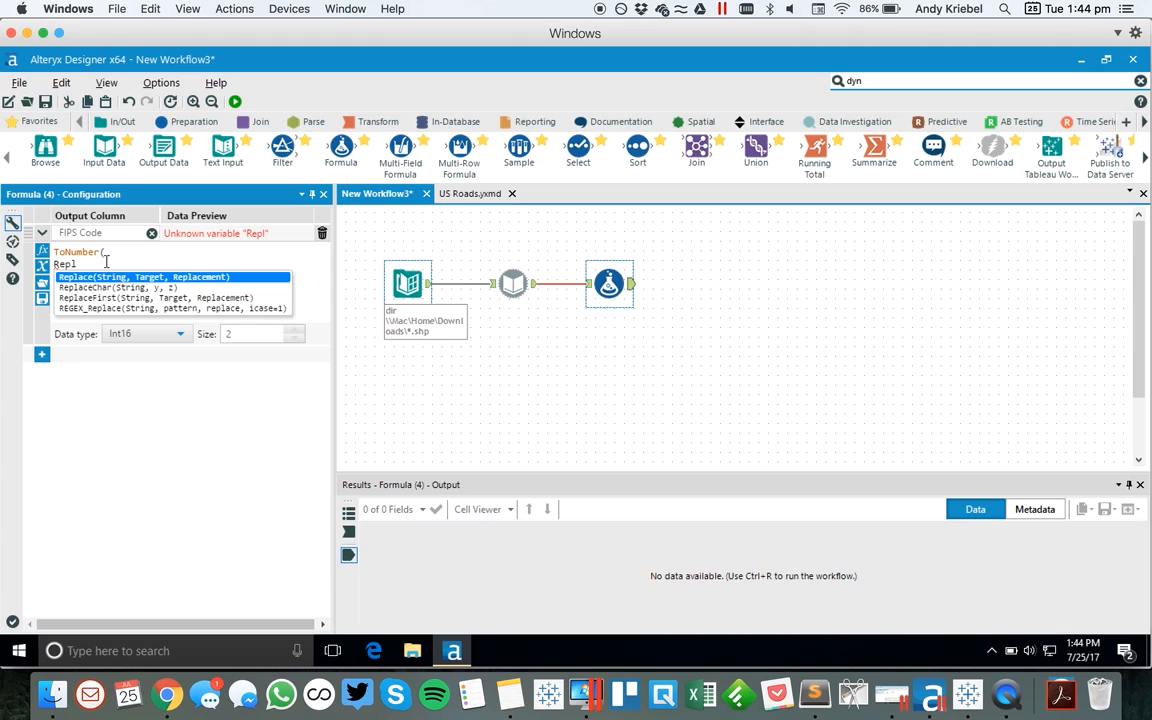
{"action": "key", "text": "Return"}
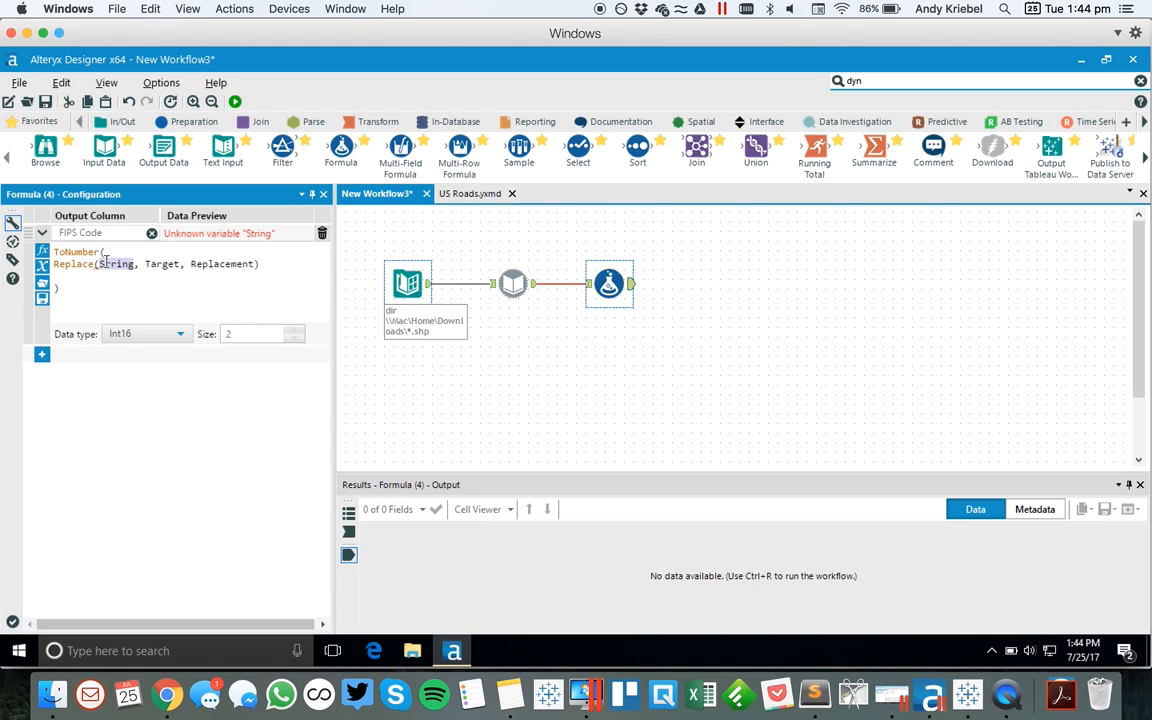
- Fill in the Replace function so that it replaces "tl_2016_" in [FileName] with an empty string
{"action": "type", "text": "fil"}
{"action": "key", "text": "Down"}
{"action": "key", "text": "Down"}
{"action": "key", "text": "Down"}
{"action": "key", "text": "Down"}
{"action": "key", "text": "Down"}
{"action": "key", "text": "Return"}
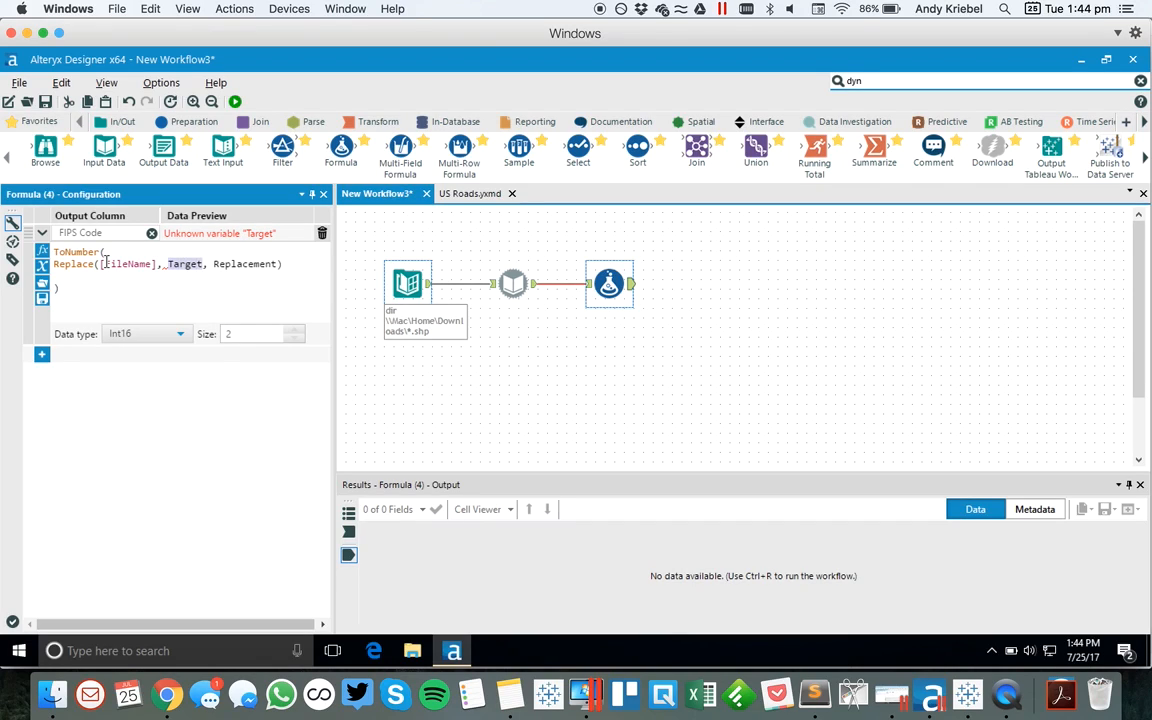
{"action": "type", "text": "\"tl_2016_\", "}
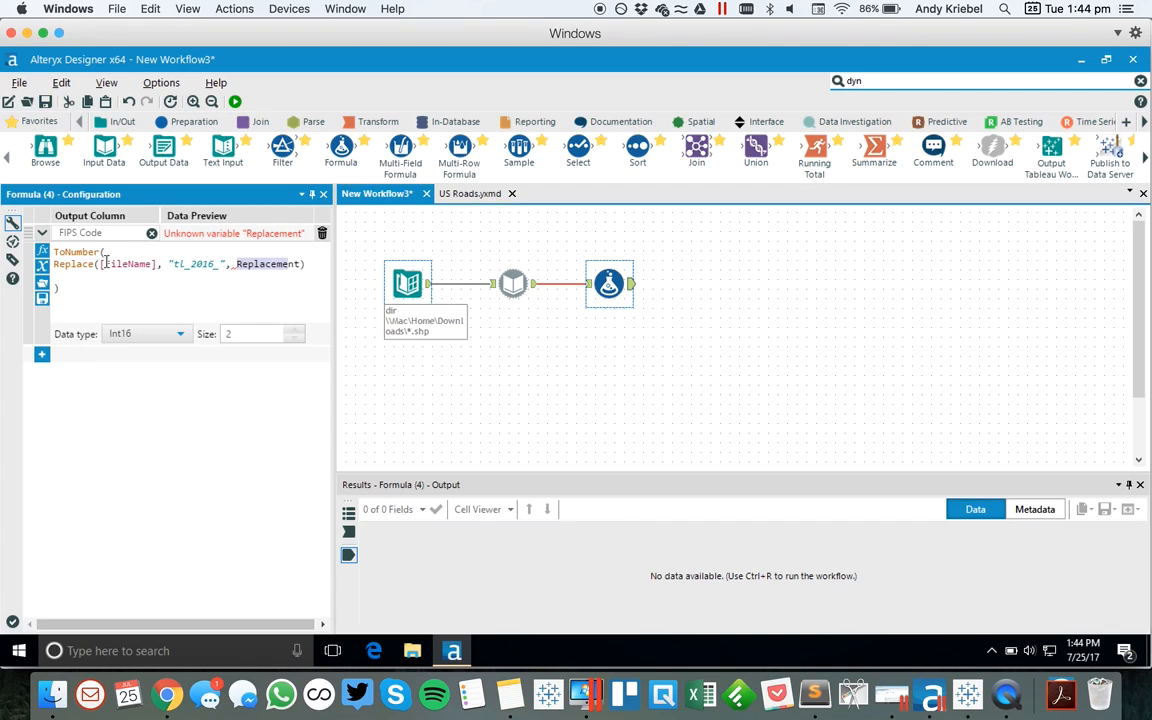
{"action": "type", "text": "\"\""}
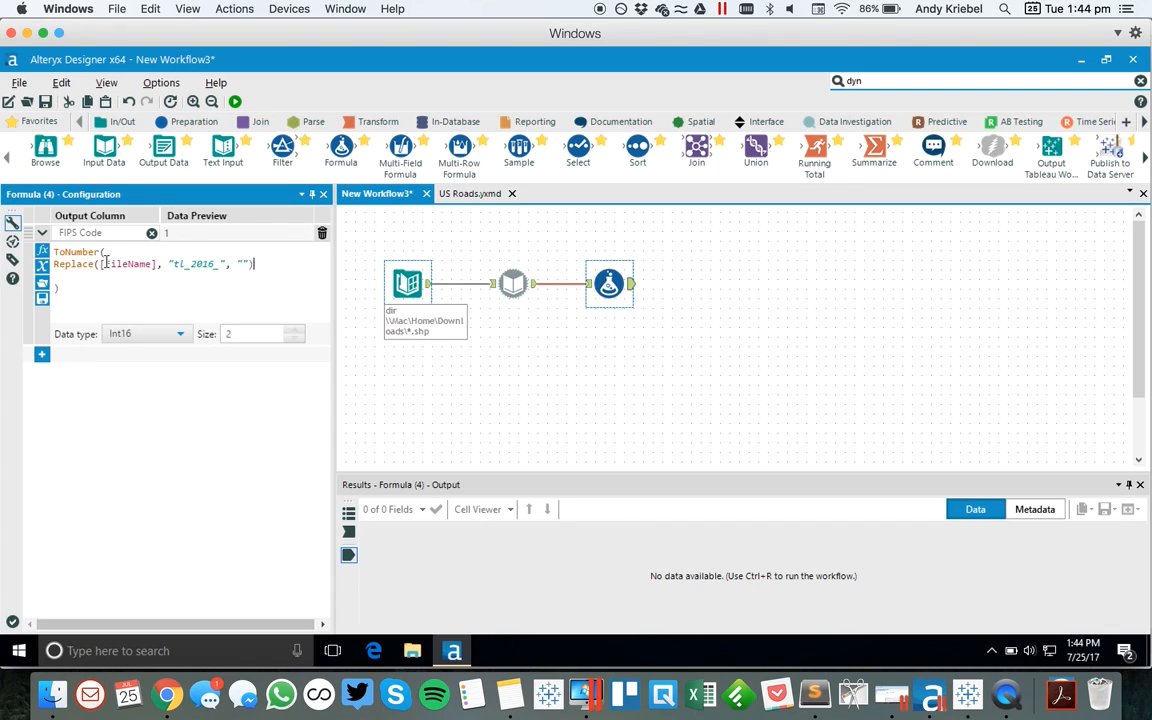
- Insert an outer Replace function on its own line above the existing Replace and clear its placeholder arguments
{"action": "key", "text": "Return"}
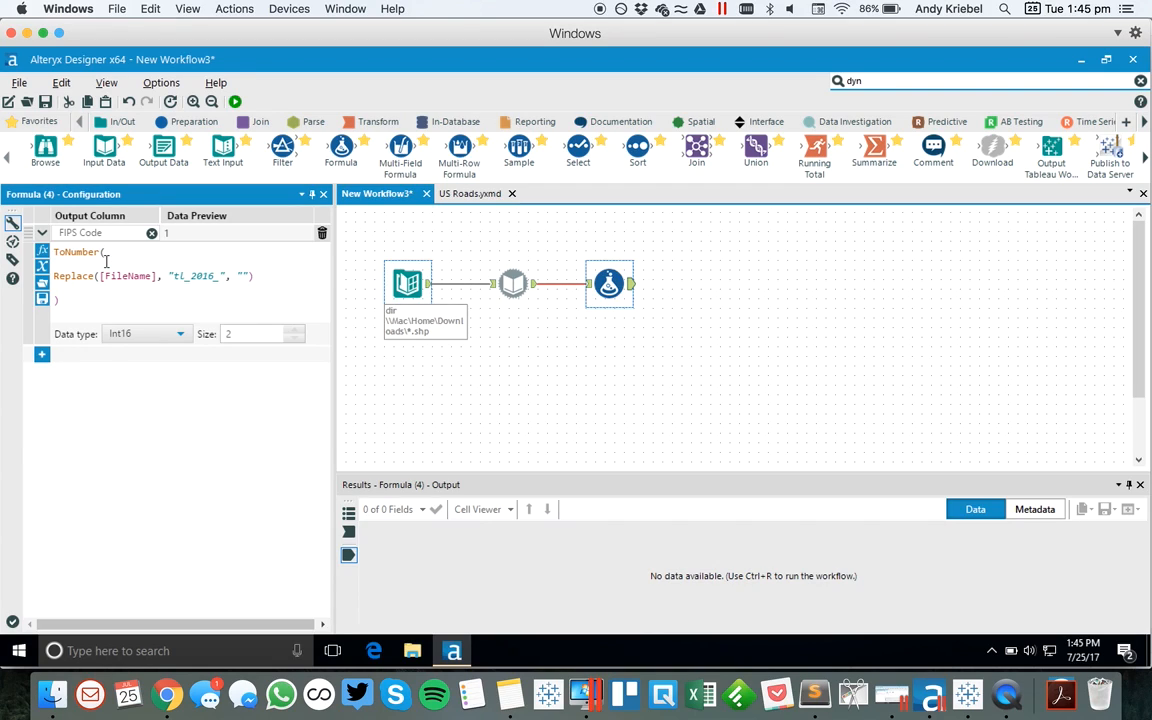
{"action": "type", "text": "Rep"}
{"action": "key", "text": "Down"}
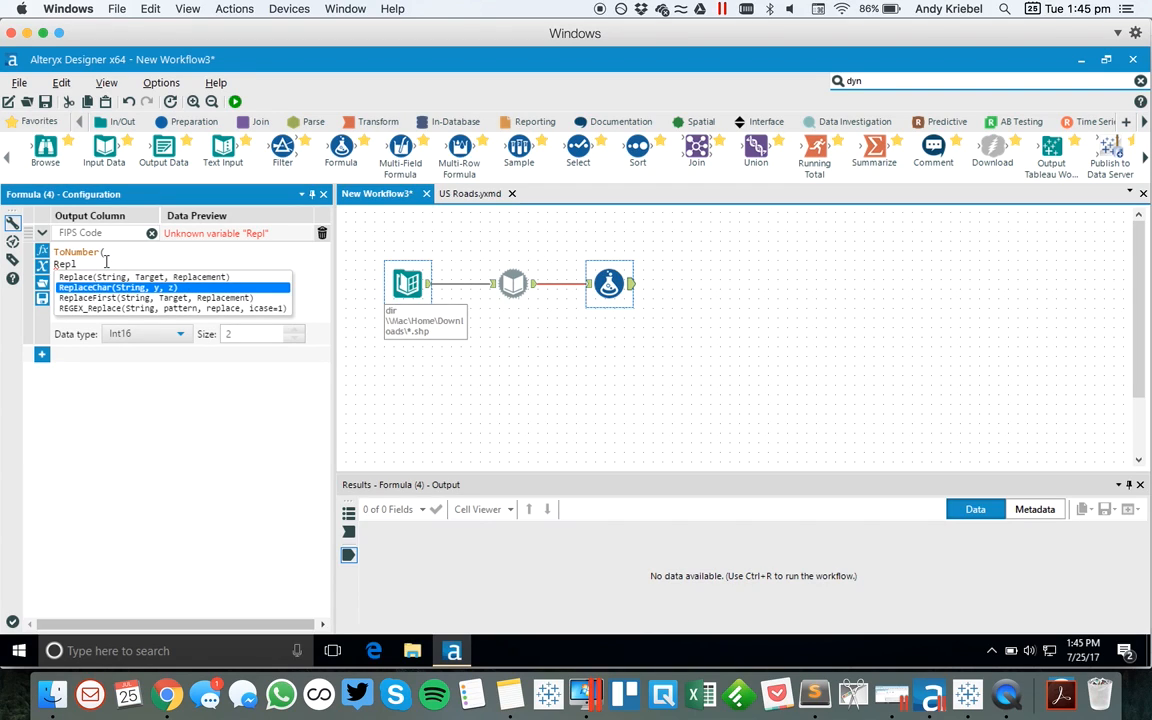
{"action": "type", "text": "l"}
{"action": "key", "text": "Up"}
{"action": "key", "text": "Return"}
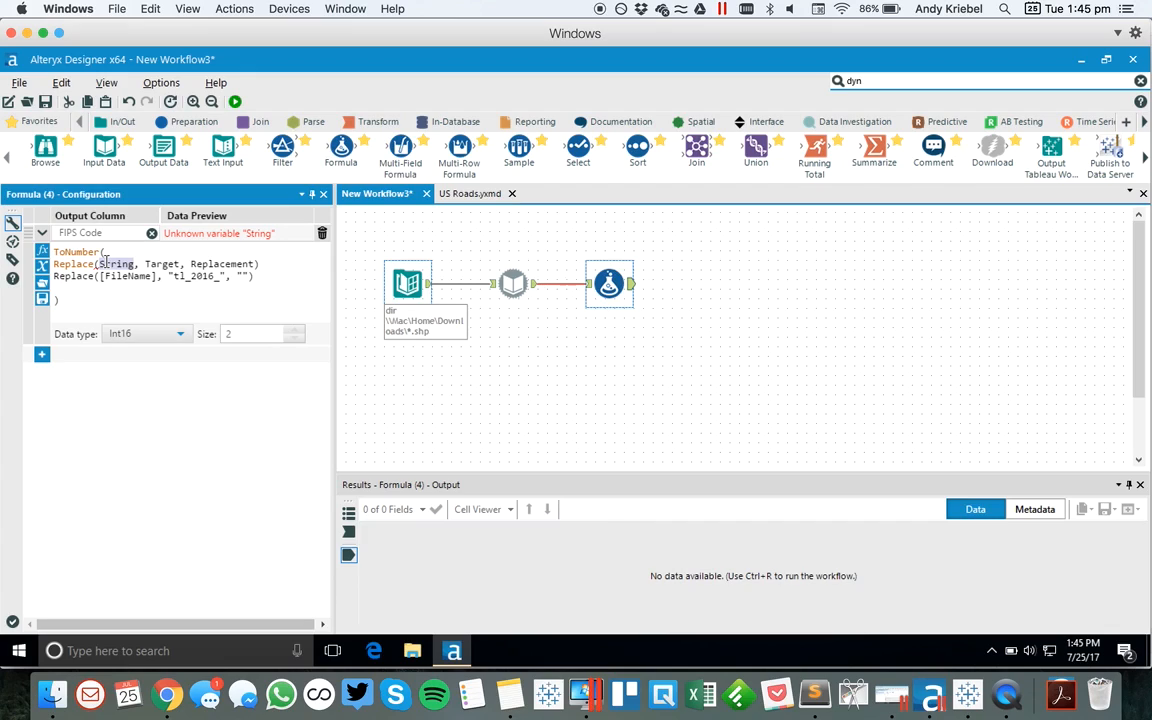
{"action": "key", "text": "shift+End"}
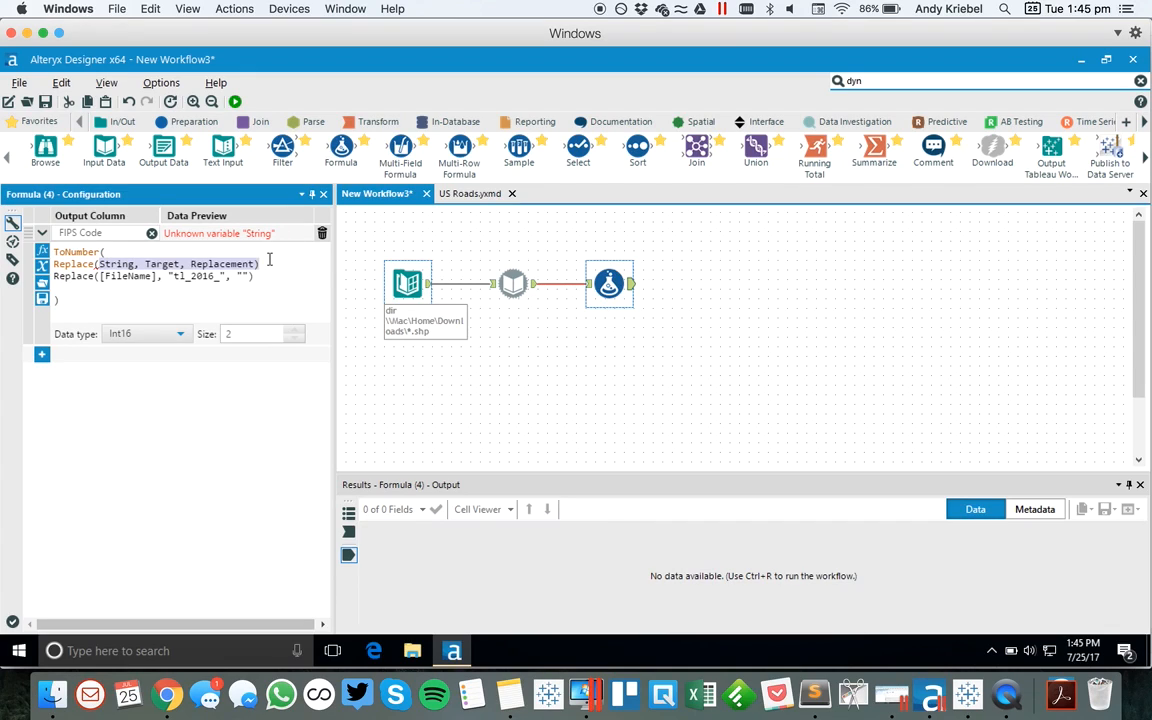
{"action": "key", "text": "BackSpace"}
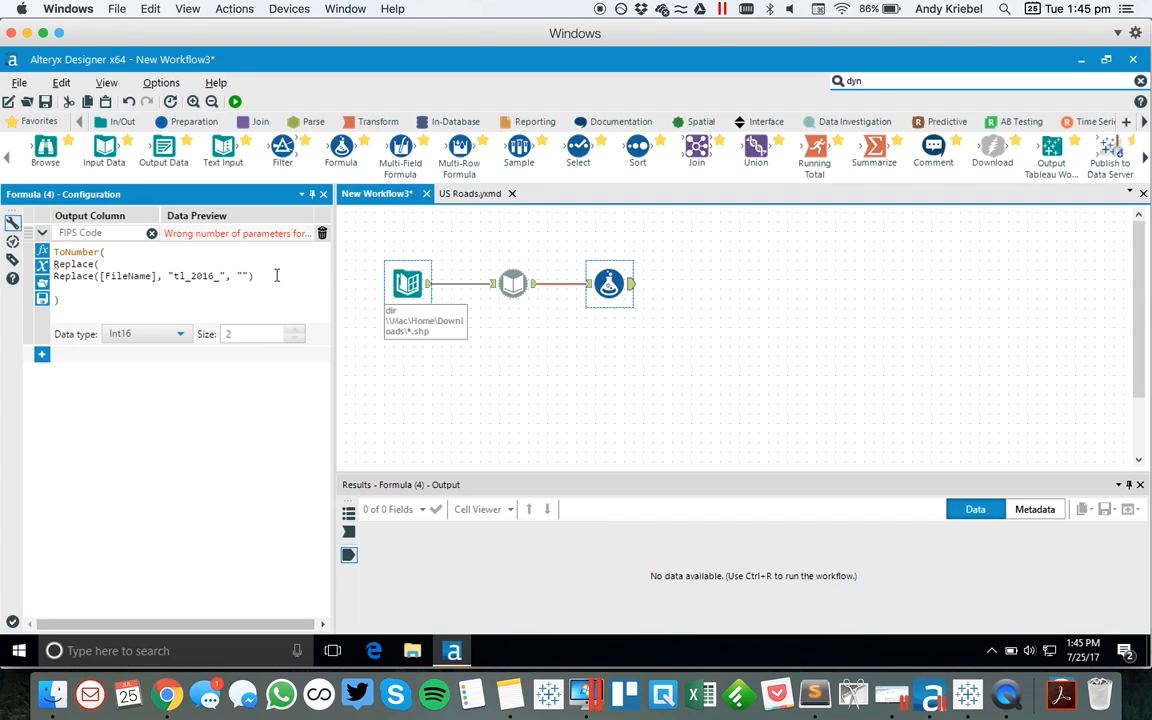
- Complete the outer Replace function so that it replaces "_prisecroads" with an empty string, and apply the FIPS Code expression
{"action": "key", "text": "Return"}
{"action": "type", "text": ","}
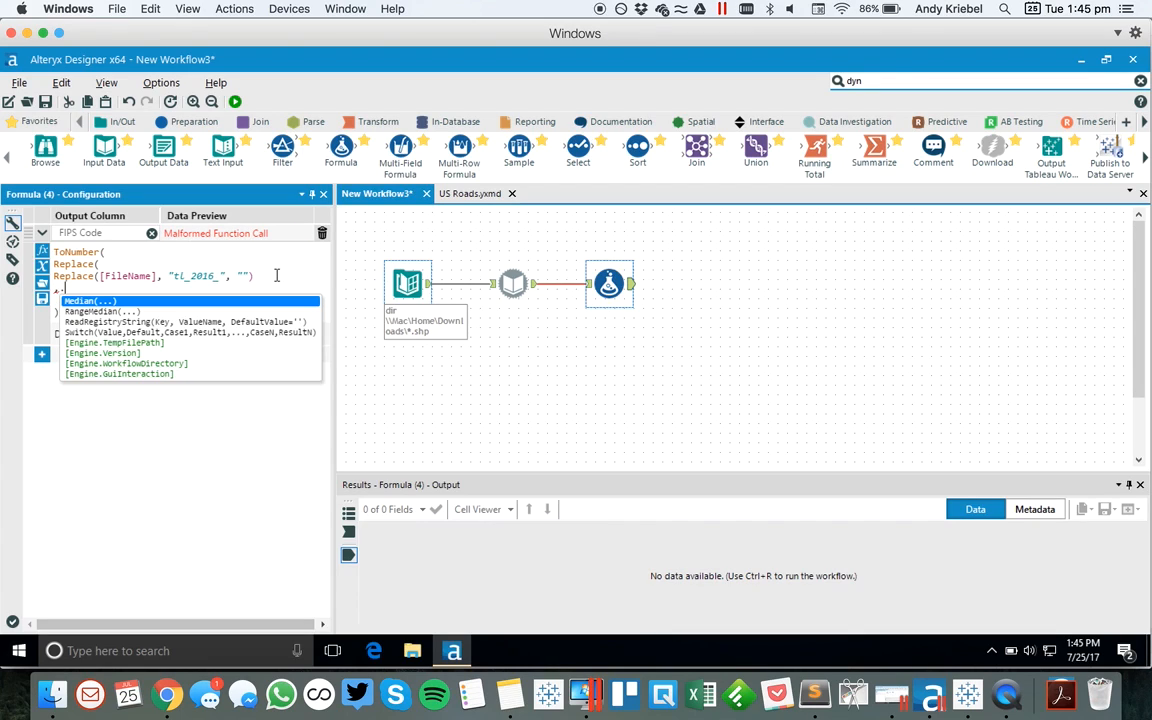
{"action": "key", "text": "Escape"}
{"action": "key", "text": "BackSpace"}
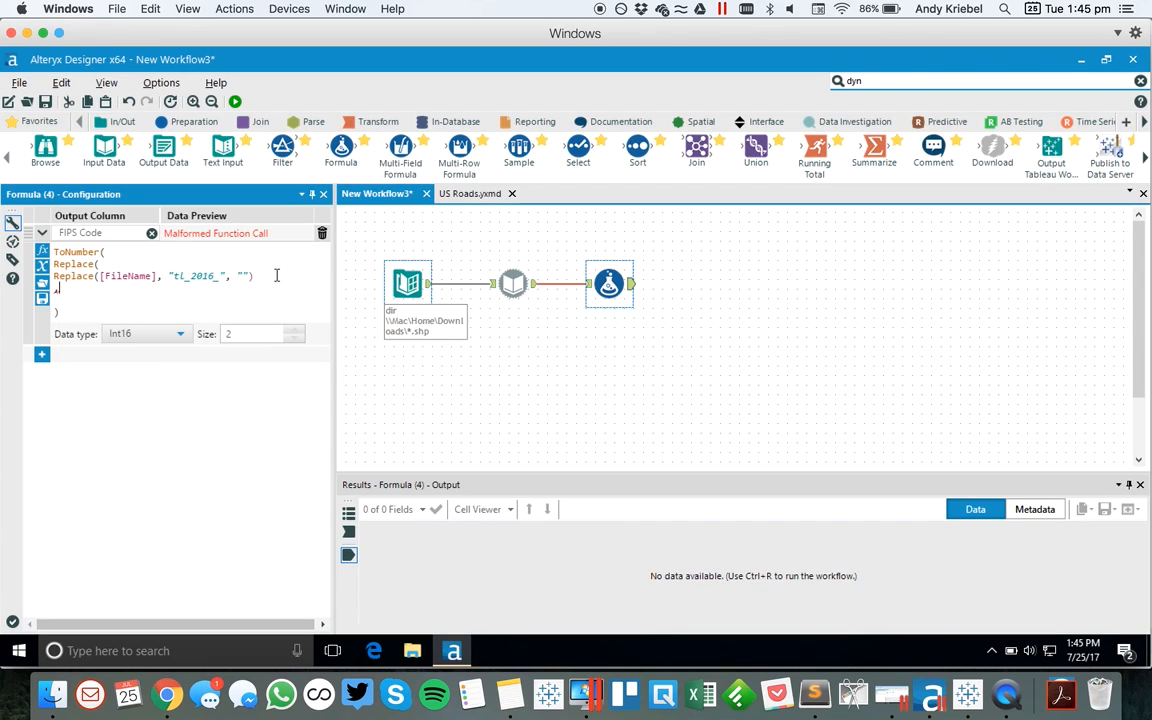
{"action": "type", "text": "\"_prisecroads"}
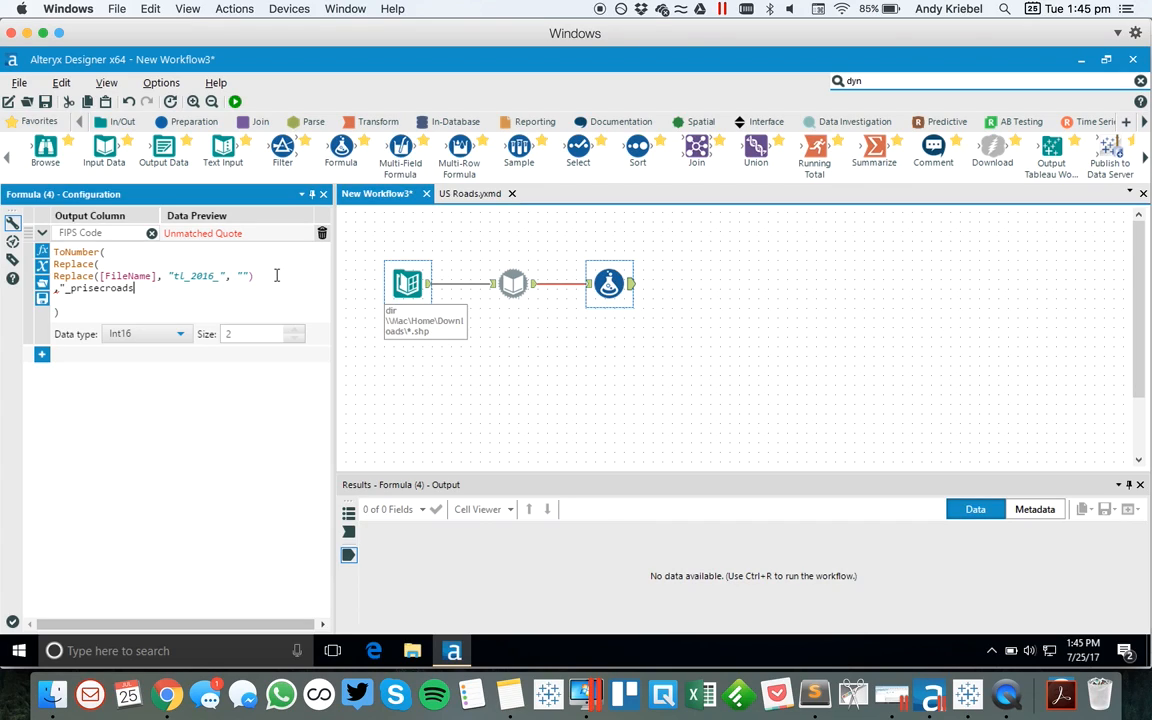
{"action": "type", "text": "\","}
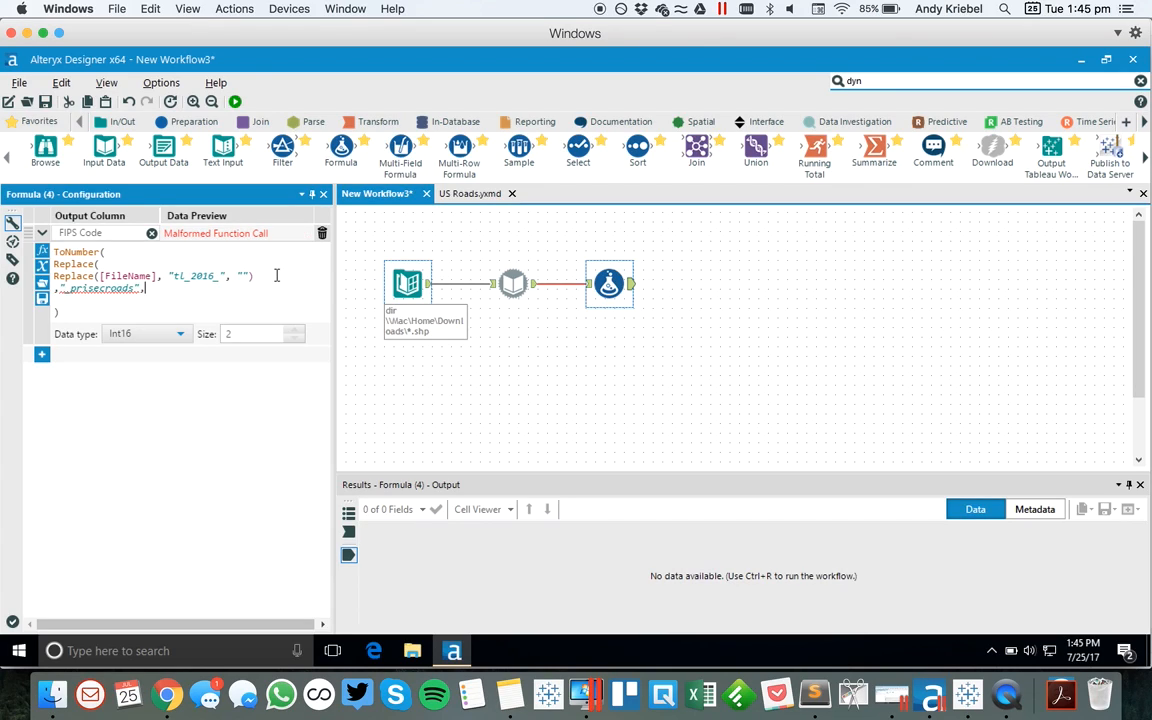
{"action": "type", "text": "\"\")"}
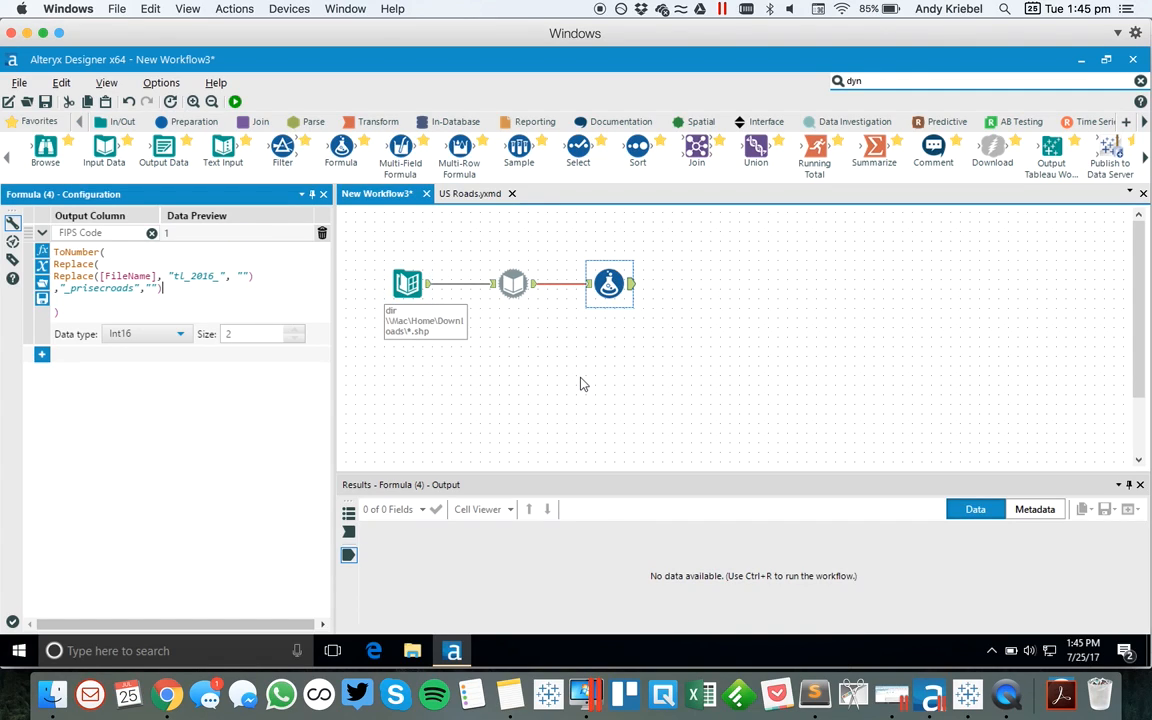
{"action": "left_click", "coordinate": [687, 355]}
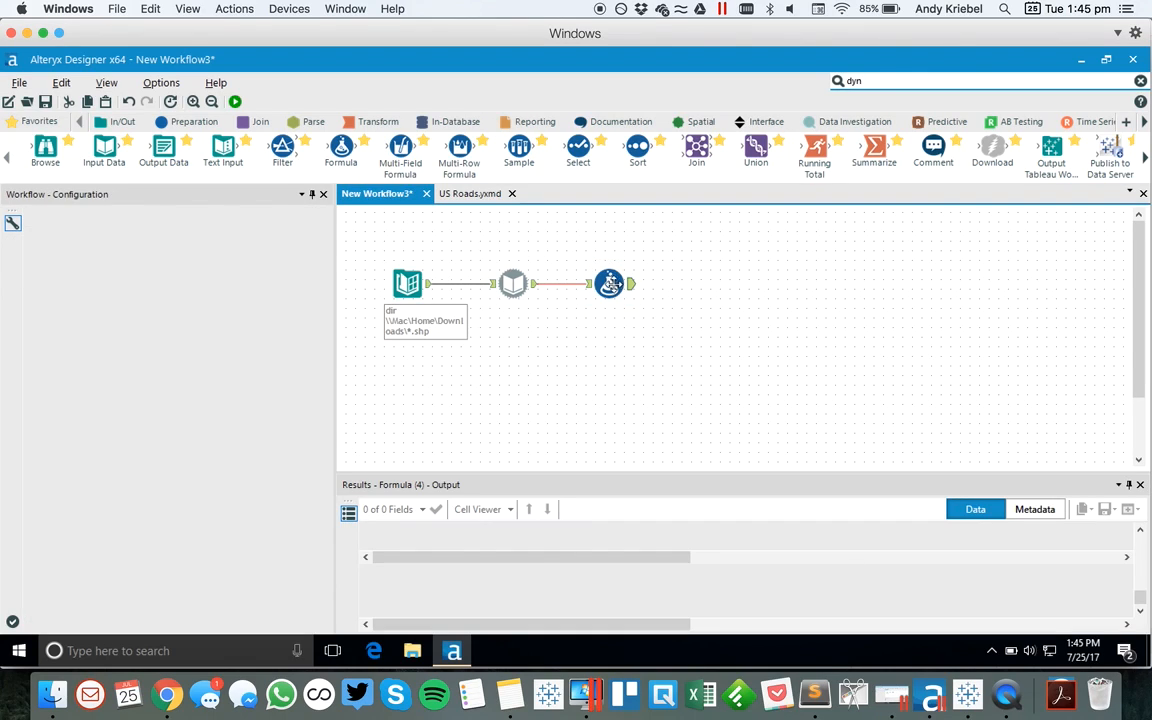
{"action": "left_click", "coordinate": [609, 283]}
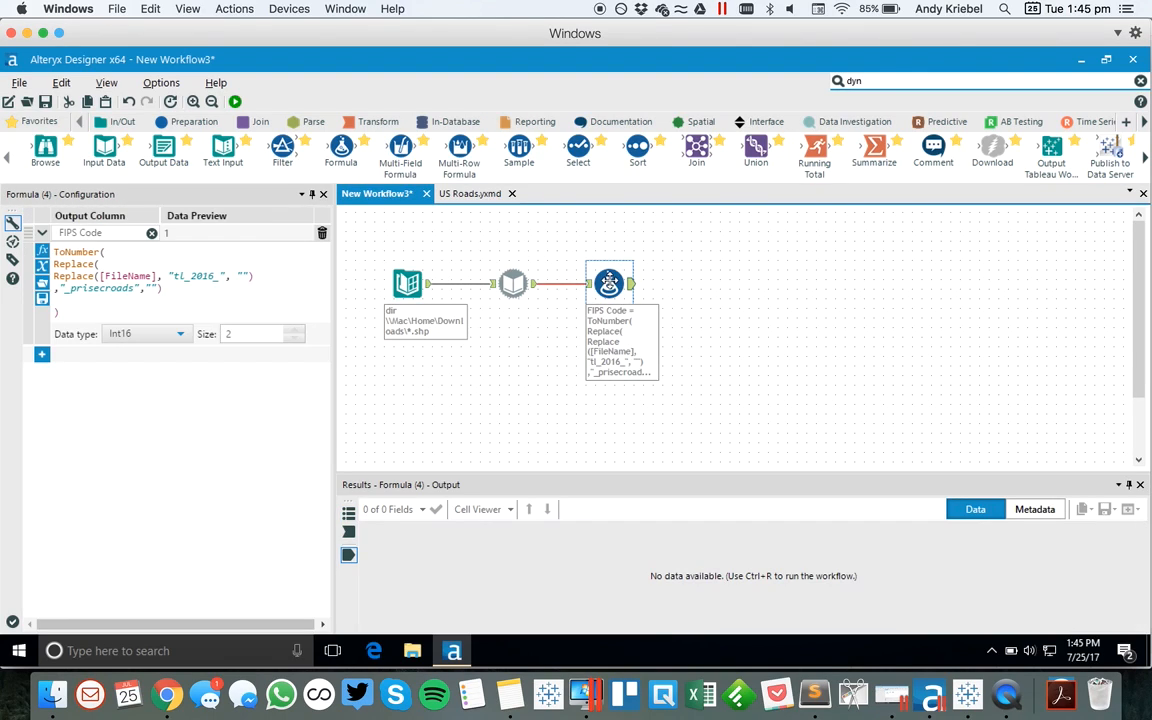
- Connect a Select tool after the Formula tool and rename the FULLNAME field to Road Name
{"action": "left_click_drag", "start_coordinate": [578, 150], "coordinate": [696, 284]}
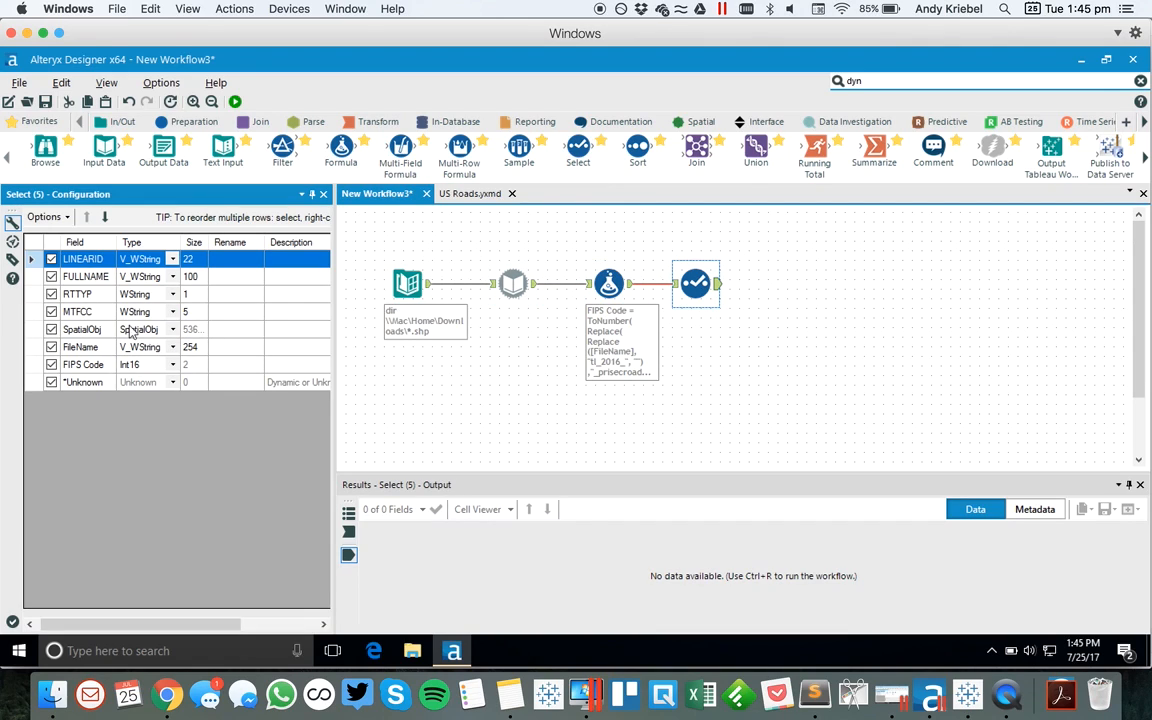
{"action": "left_click", "coordinate": [229, 277]}
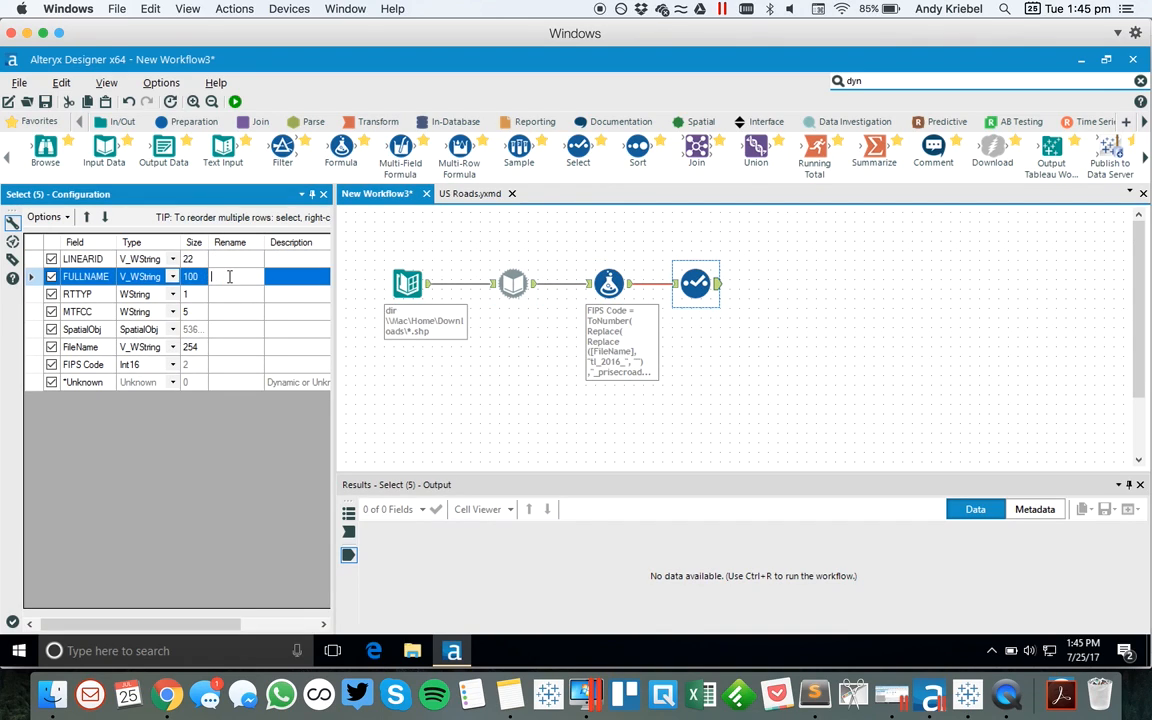
{"action": "key", "text": "BackSpace"}
{"action": "type", "text": "Road Name"}
- Exclude the LINEARID and MTFCC fields in the Select tool and rename RTTYP to Road Type
{"action": "left_click", "coordinate": [51, 259]}
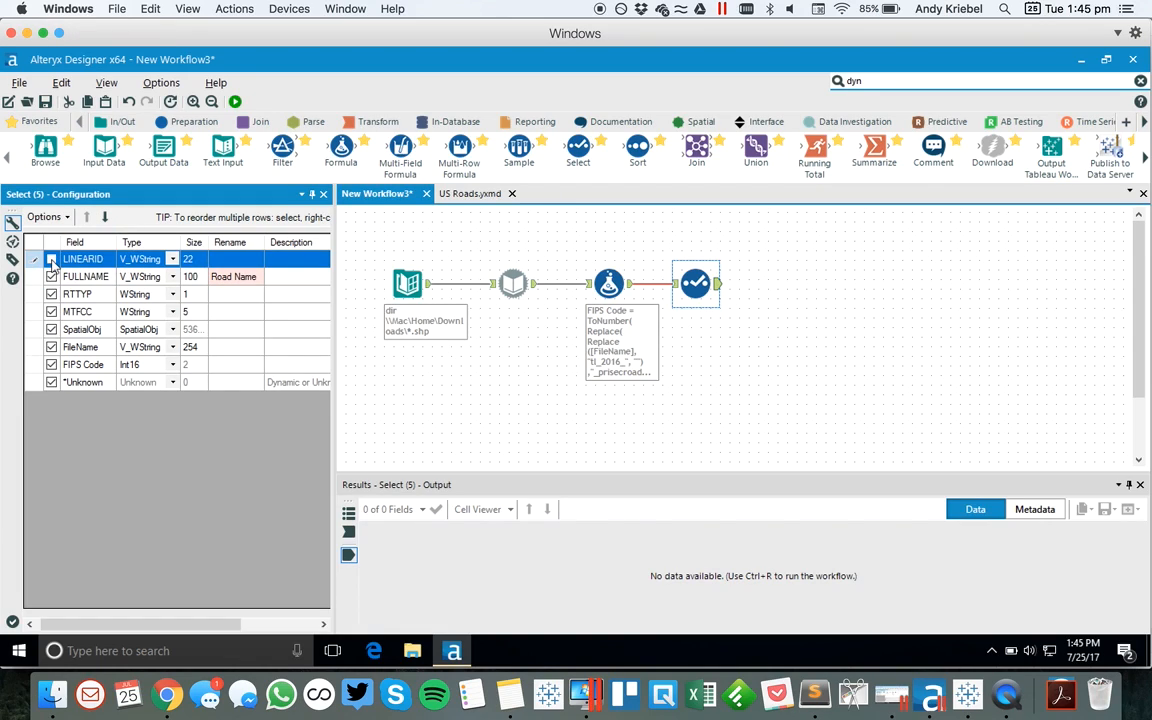
{"action": "left_click", "coordinate": [51, 311]}
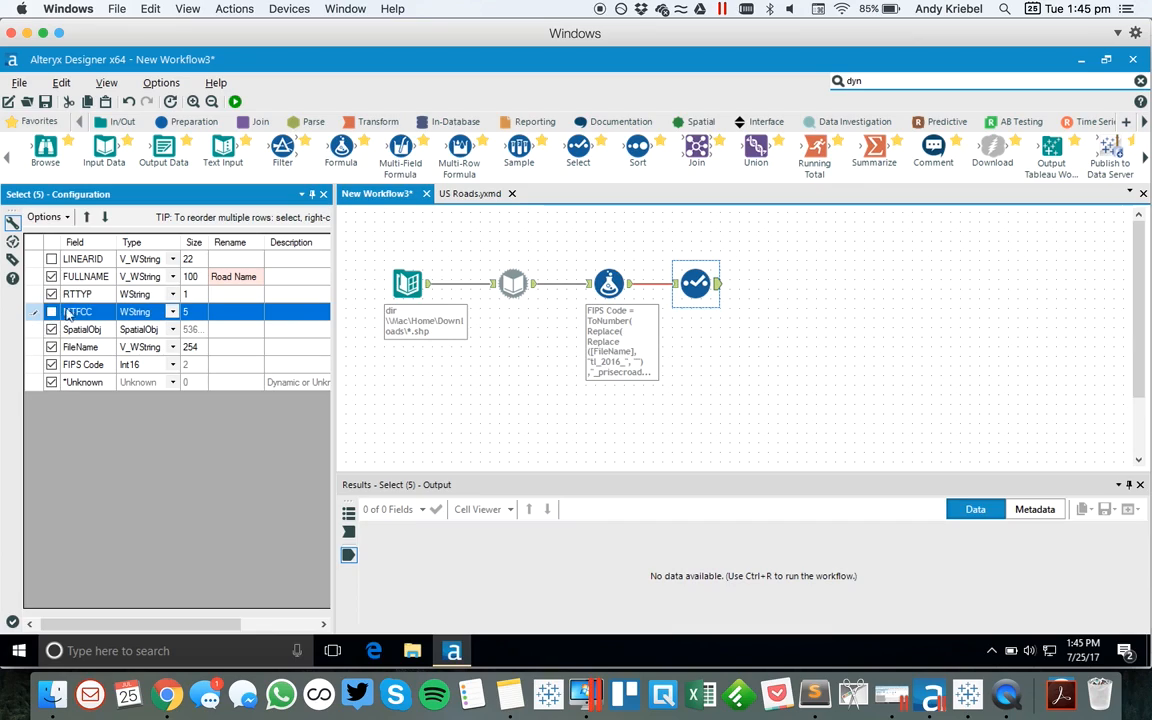
{"action": "left_click", "coordinate": [228, 294]}
{"action": "type", "text": "Road Type"}
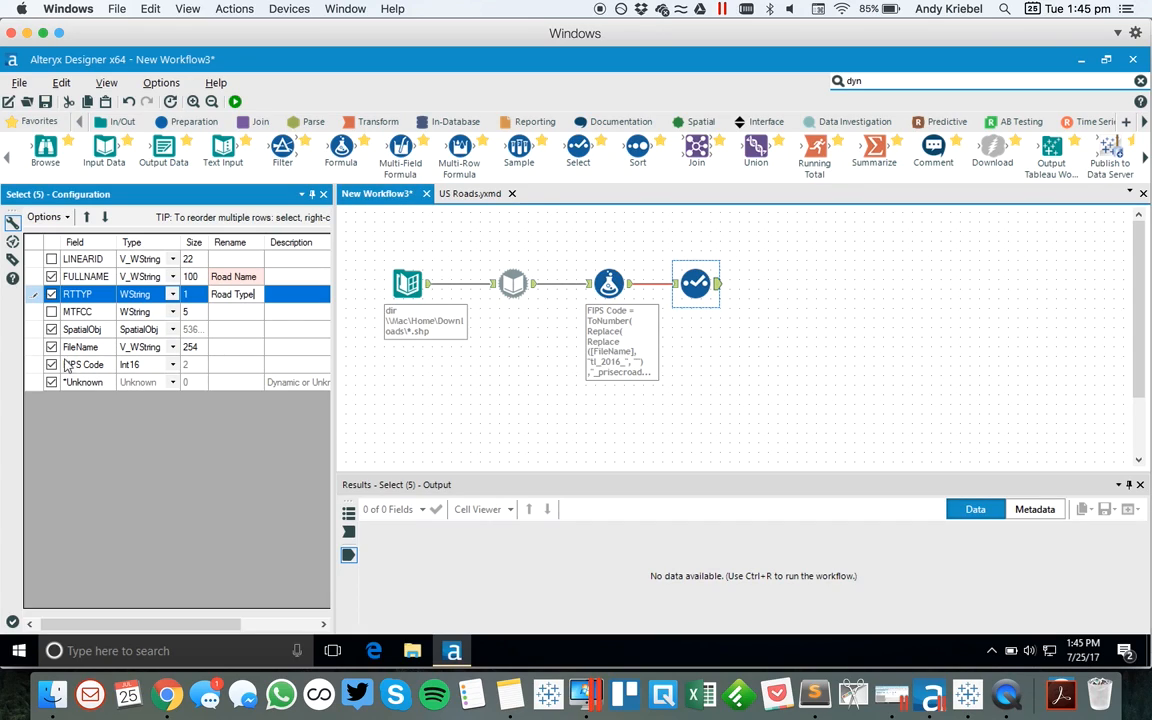
{"action": "key", "text": "Tab"}
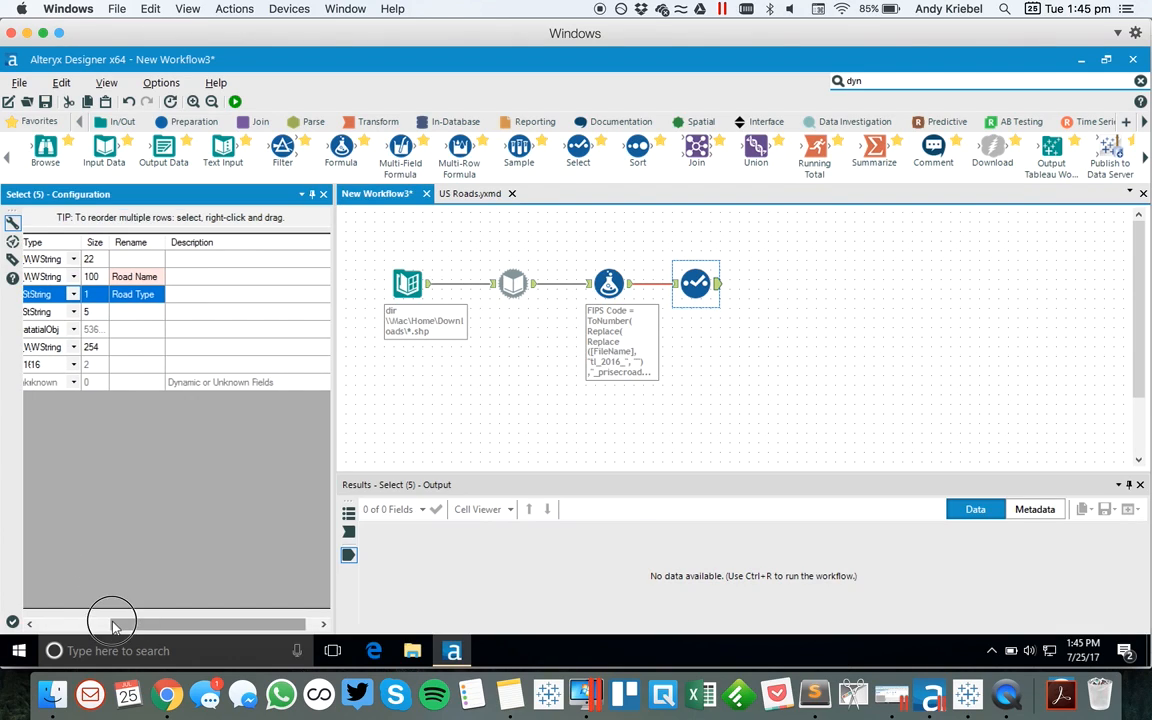
{"action": "left_click_drag", "start_coordinate": [113, 620], "coordinate": [75, 621]}
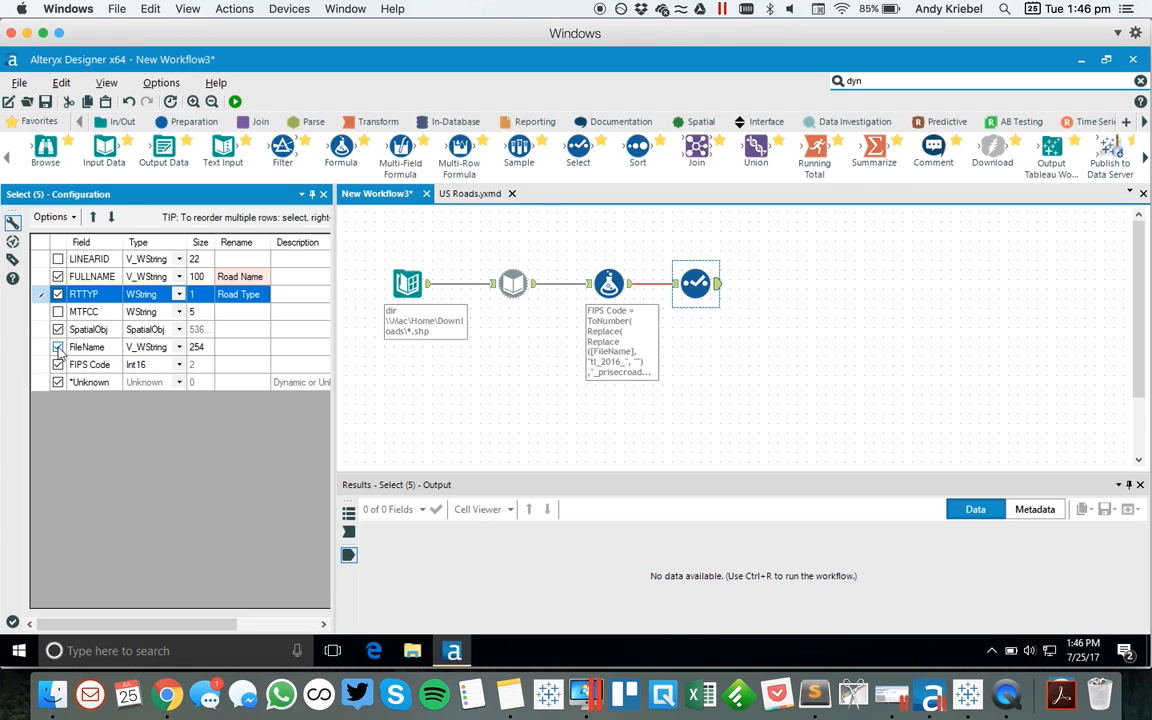
{"action": "left_click", "coordinate": [58, 348]}
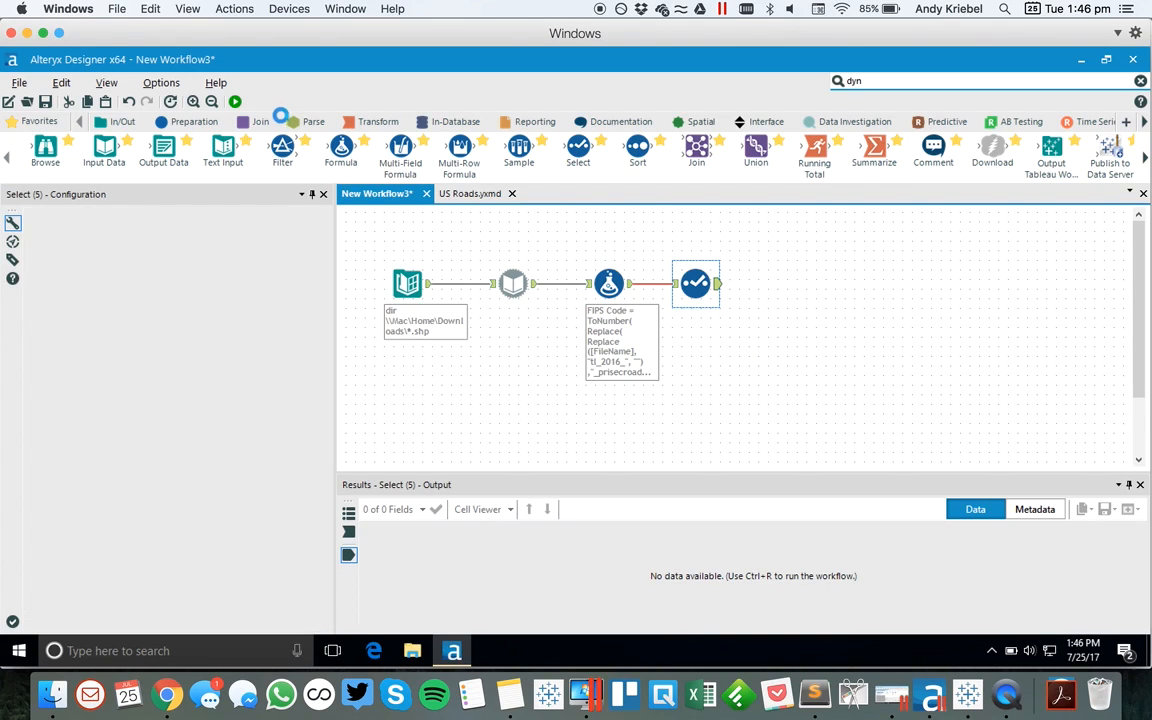
- Add an Input Data tool below the Select tool and load Sheet1$ from State FIPS Codes.xlsx
{"action": "left_click_drag", "start_coordinate": [96, 148], "coordinate": [697, 360]}
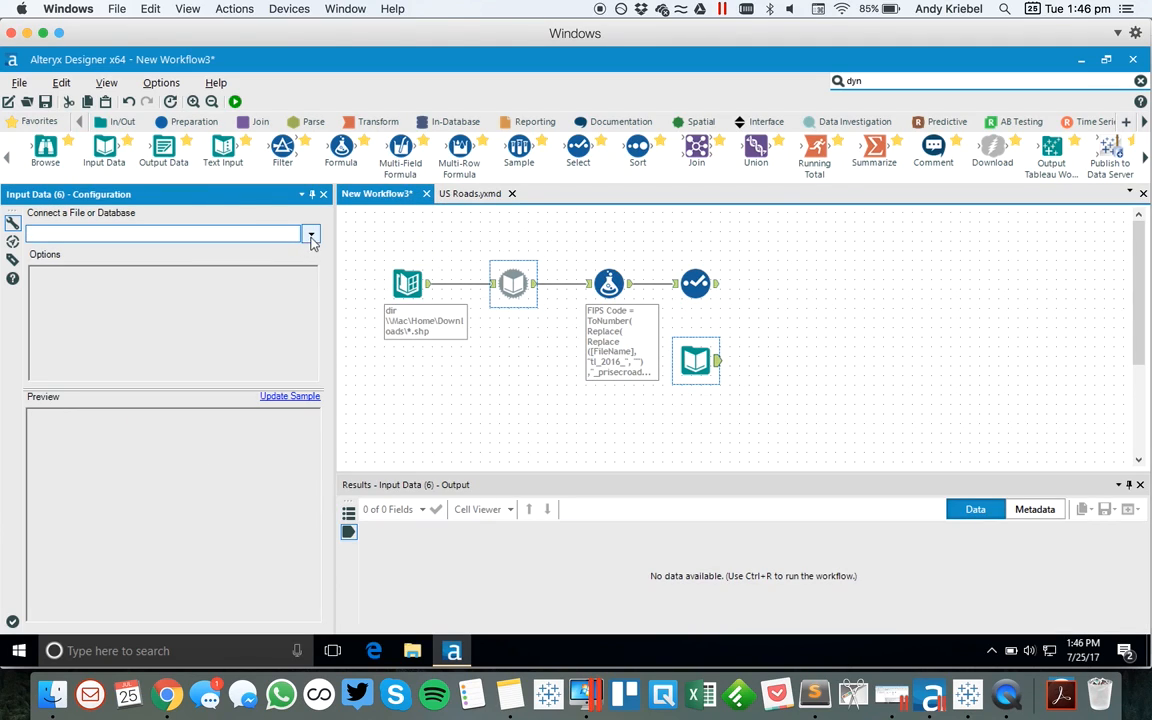
{"action": "left_click", "coordinate": [311, 238]}
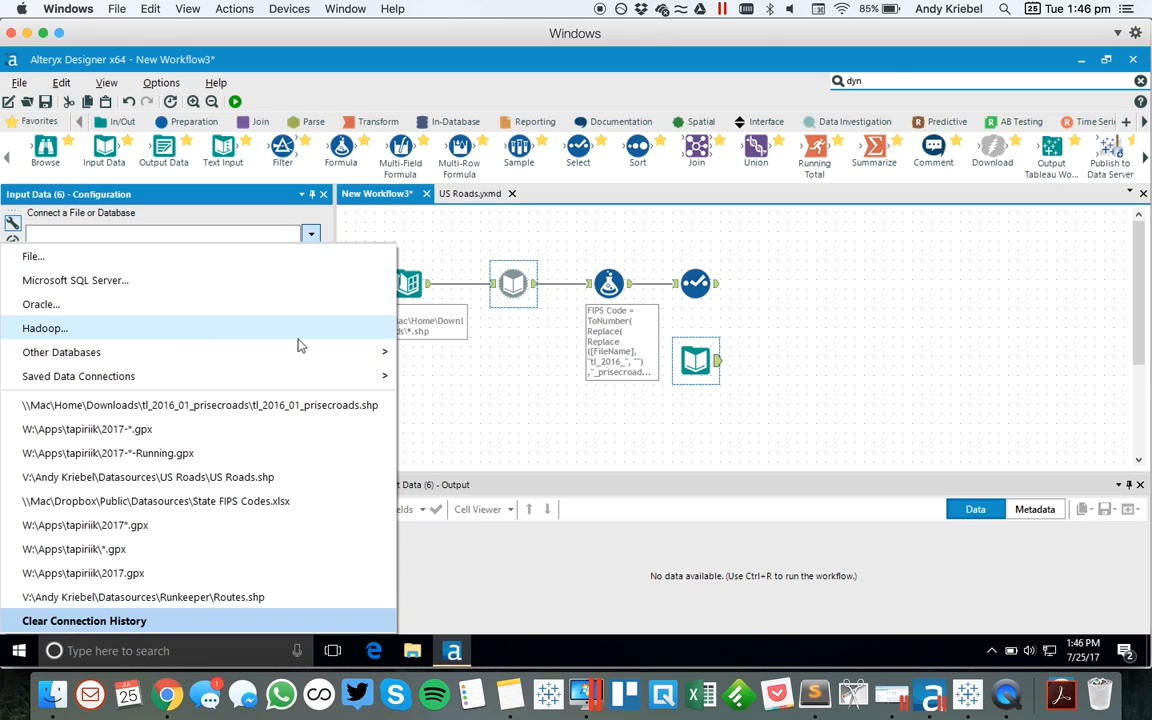
{"action": "left_click", "coordinate": [290, 500]}
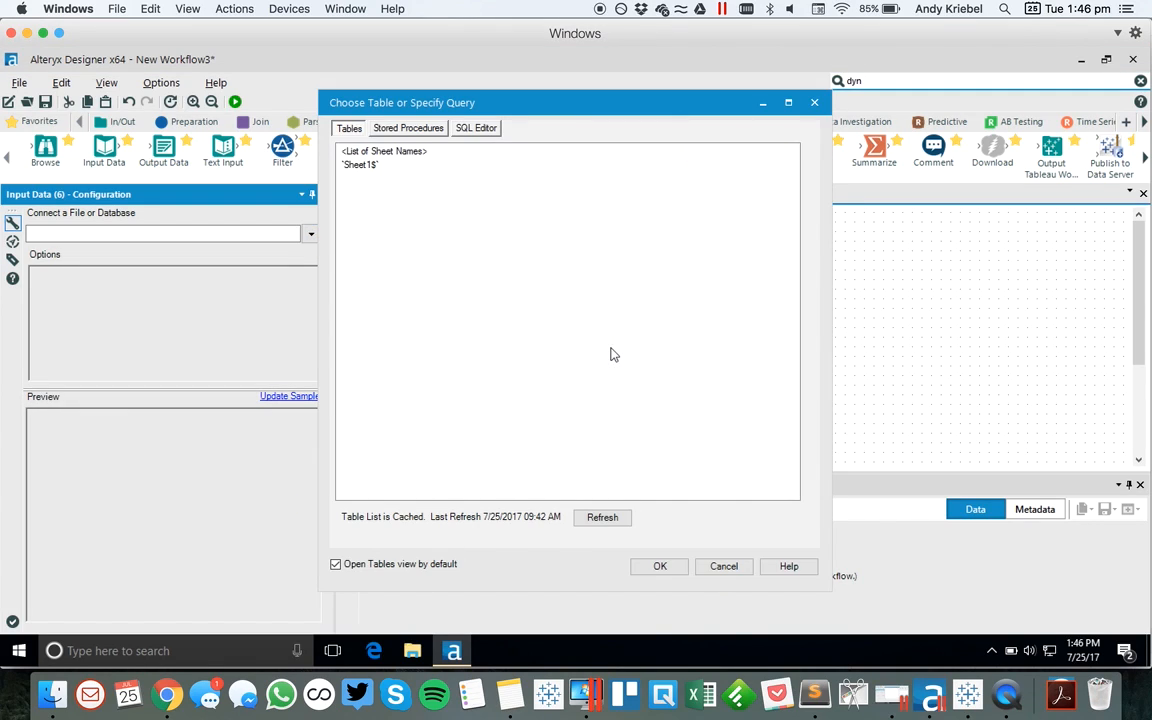
{"action": "left_click", "coordinate": [360, 164]}
{"action": "left_click", "coordinate": [655, 572]}
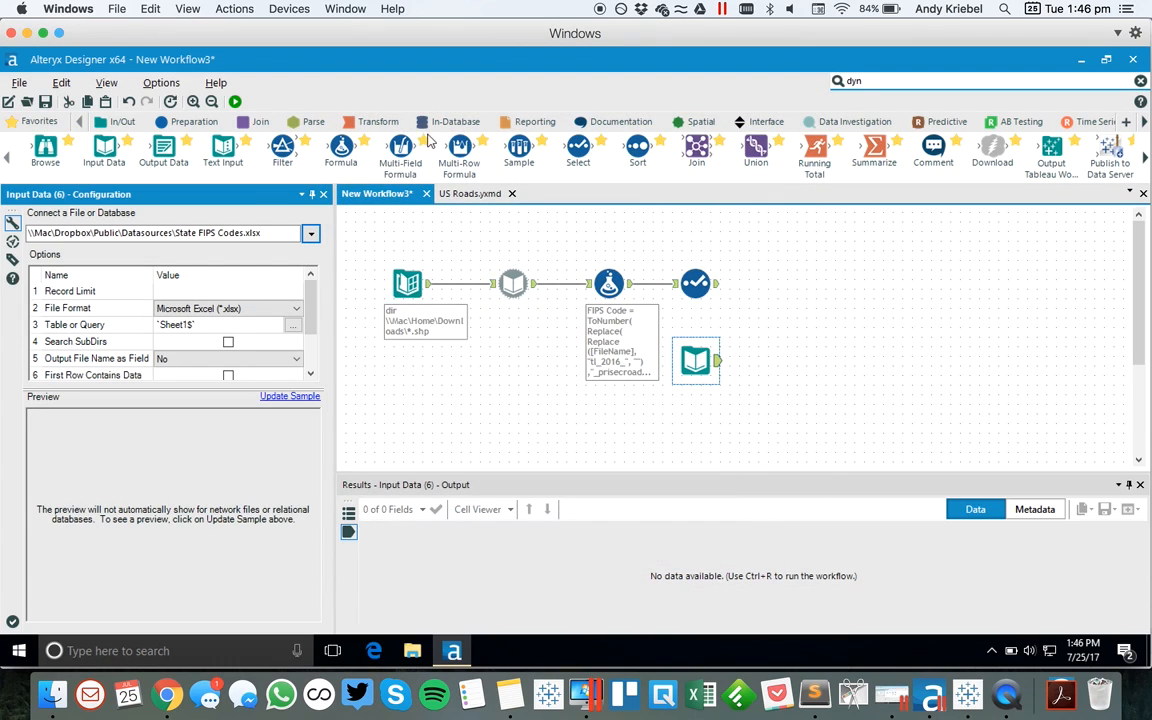
- Add a Join tool that joins the Select output as left input to the State FIPS Codes data as right input on FIPS Code
{"action": "left_click", "coordinate": [252, 123]}
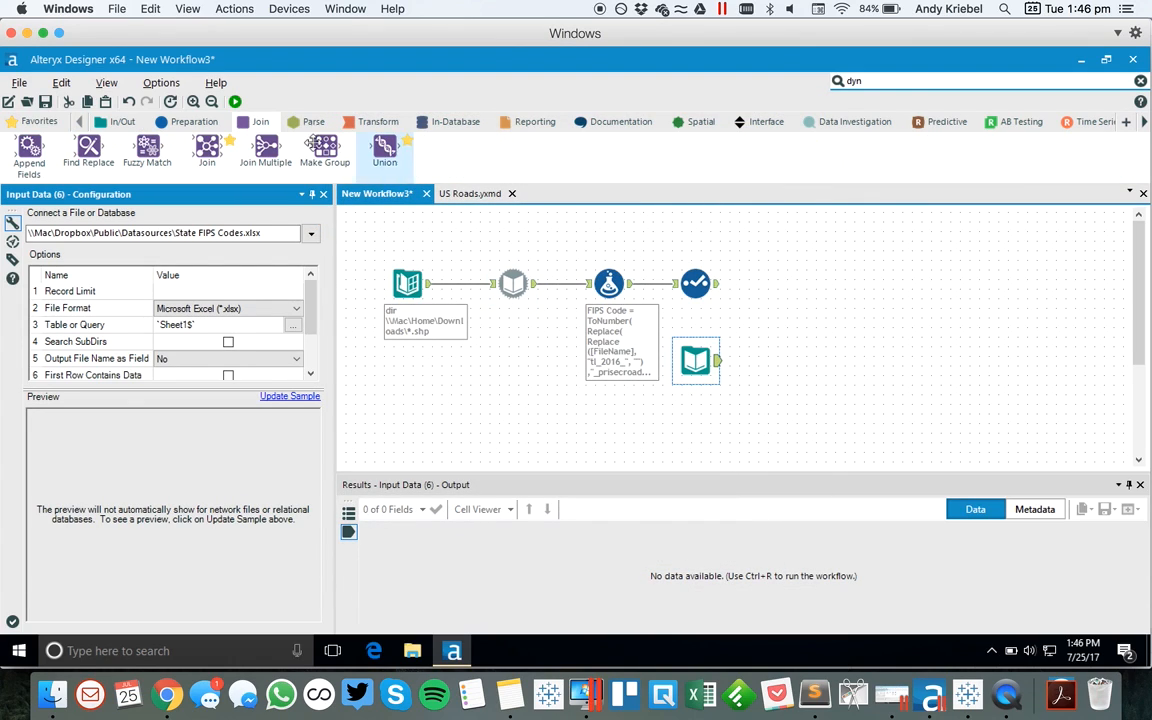
{"action": "left_click_drag", "start_coordinate": [206, 150], "coordinate": [782, 312]}
{"action": "mouse_move", "coordinate": [720, 363]}
{"action": "left_mouse_down"}
{"action": "mouse_move", "coordinate": [735, 334]}
{"action": "mouse_move", "coordinate": [762, 320]}
{"action": "left_mouse_up"}
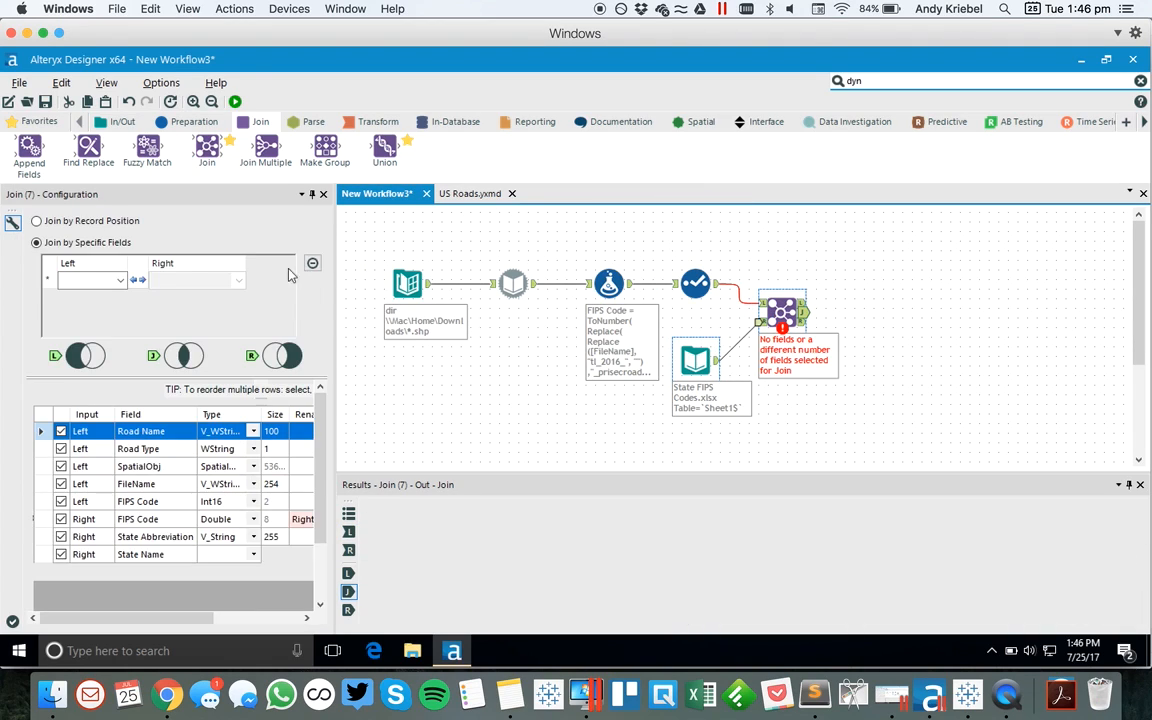
{"action": "left_click", "coordinate": [88, 280]}
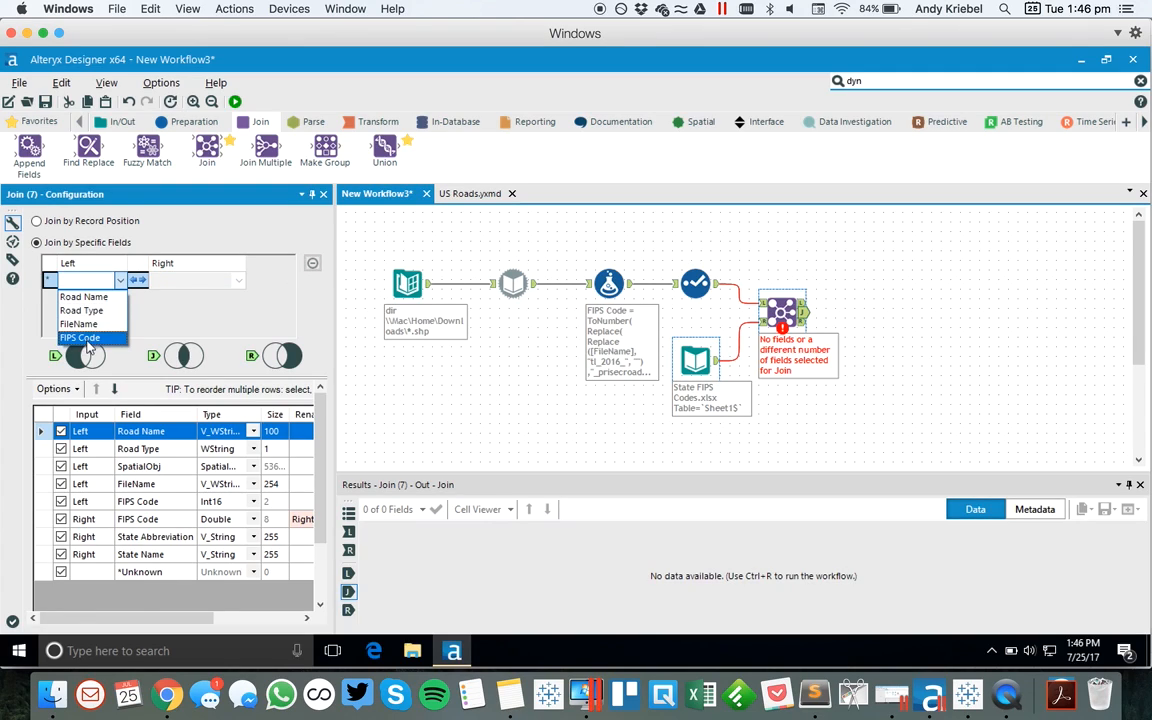
{"action": "left_click", "coordinate": [88, 337]}
{"action": "left_click", "coordinate": [920, 290]}
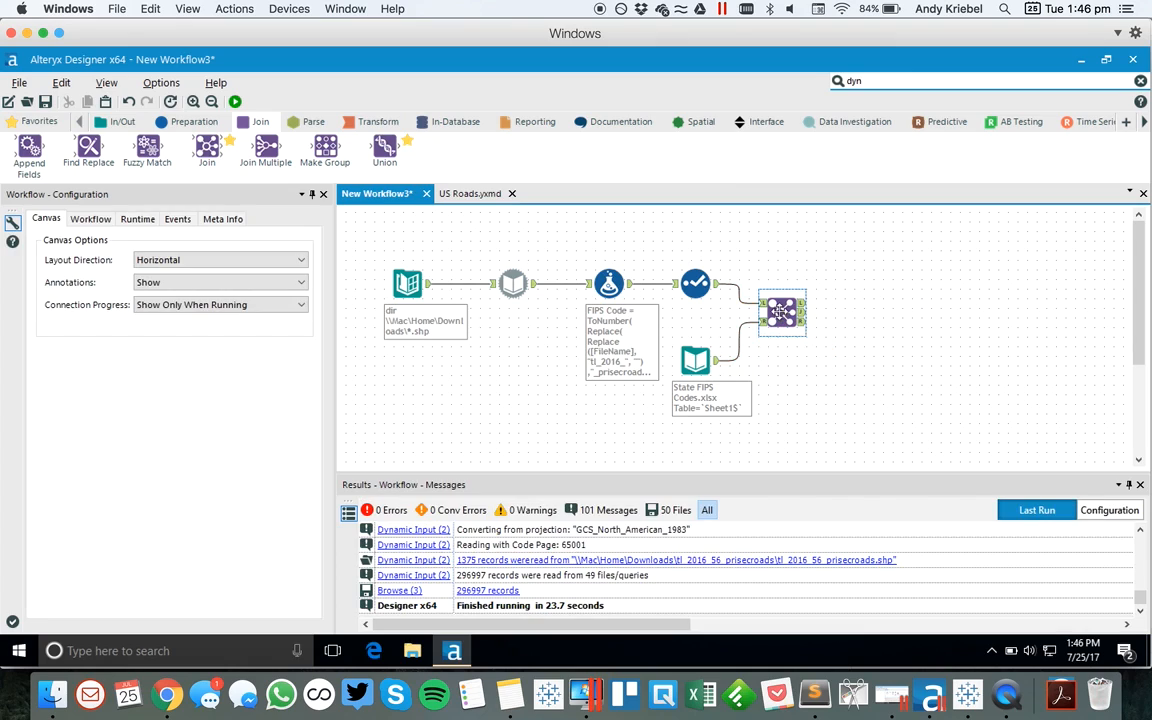
{"action": "left_click", "coordinate": [781, 312]}
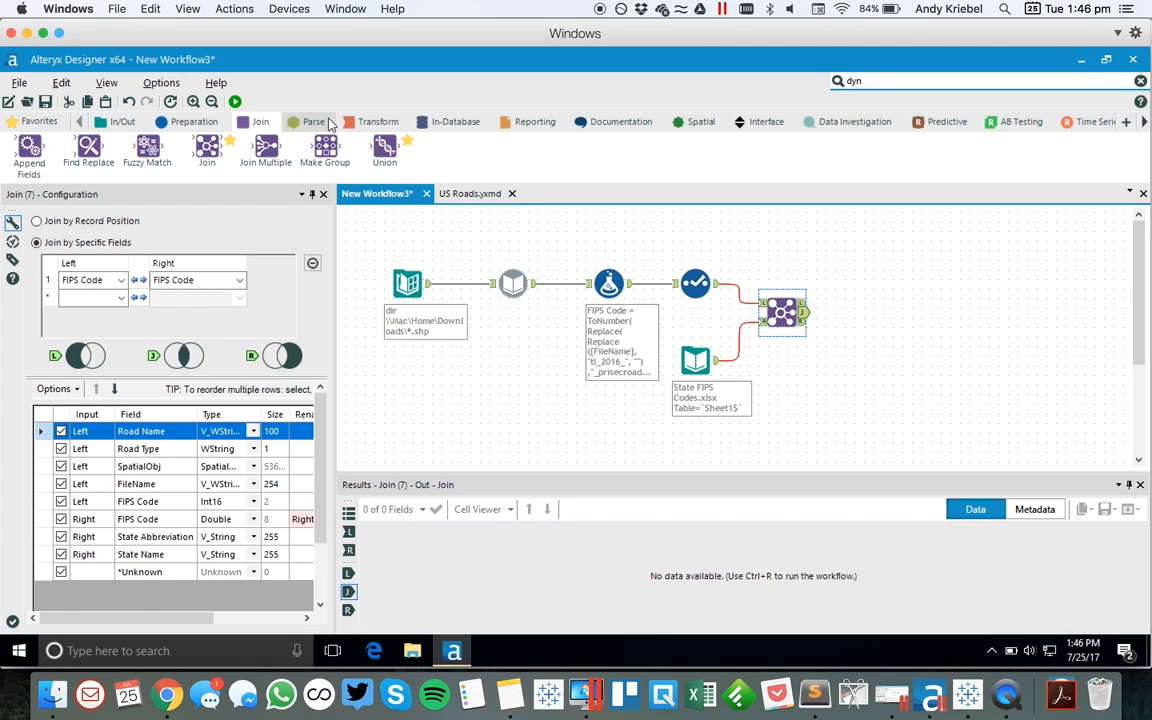
- Add a Generalize tool after the Join tool's joined output and set its threshold to 1 mile
{"action": "left_click", "coordinate": [852, 81]}
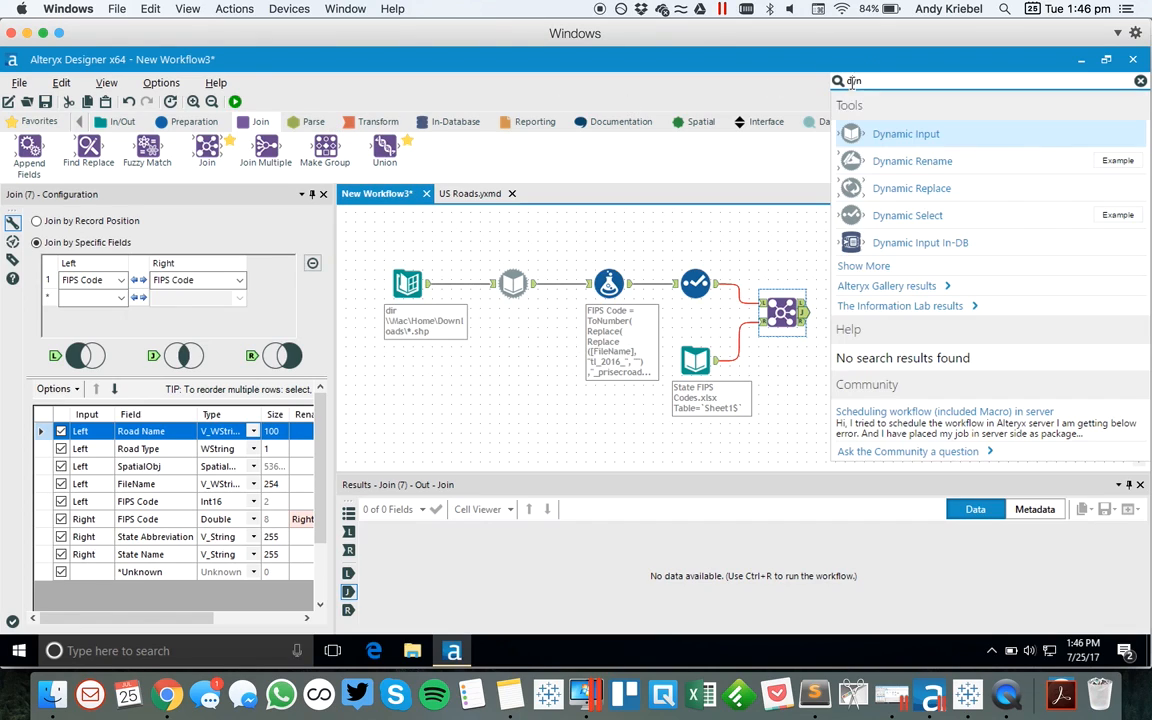
{"action": "type", "text": "gener"}
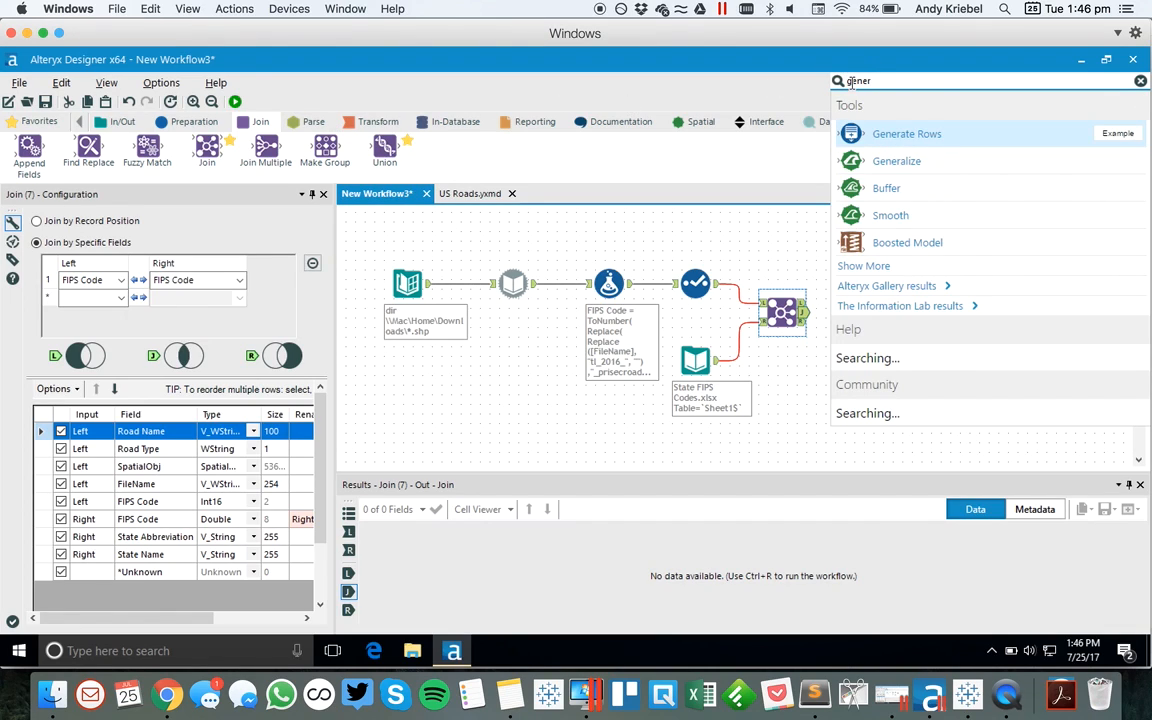
{"action": "left_click_drag", "start_coordinate": [858, 160], "coordinate": [866, 313]}
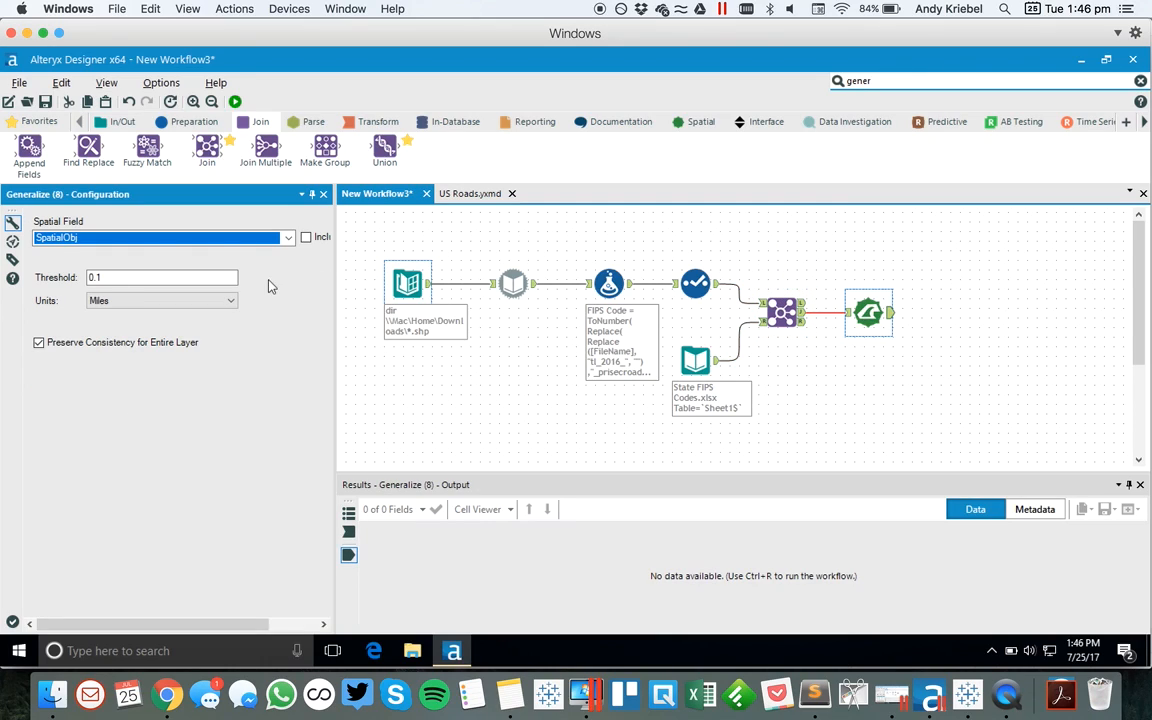
{"action": "left_click", "coordinate": [113, 277]}
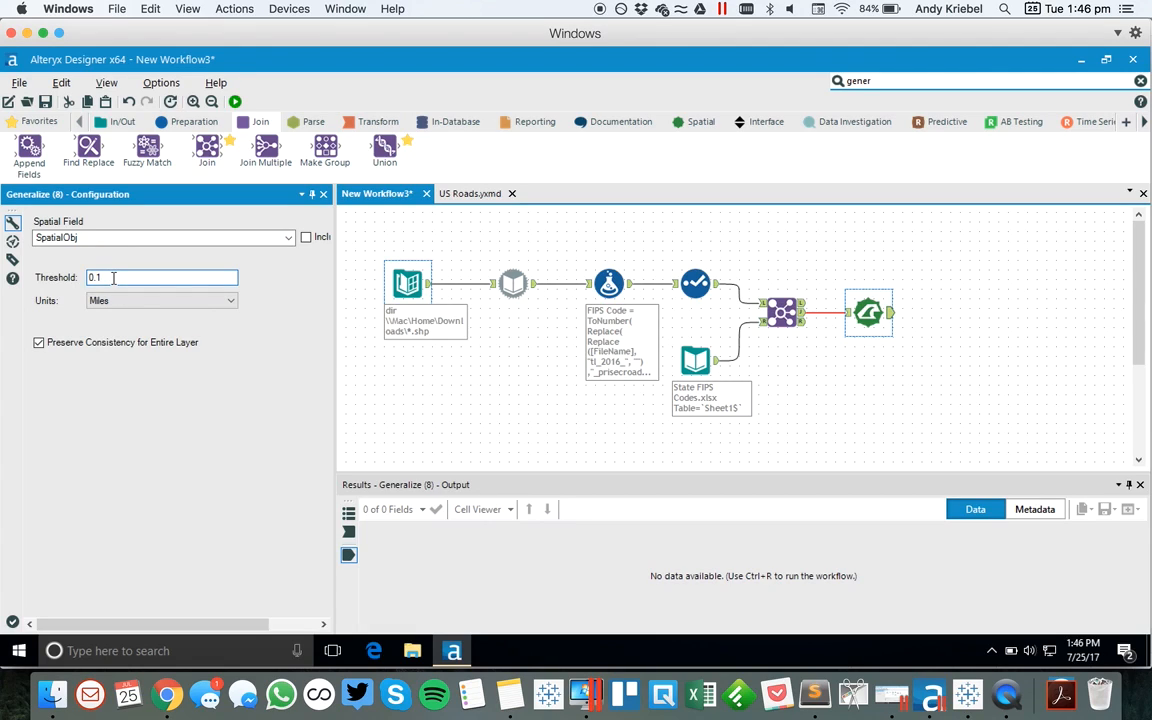
{"action": "type", "text": "1"}
{"action": "left_click", "coordinate": [541, 397]}
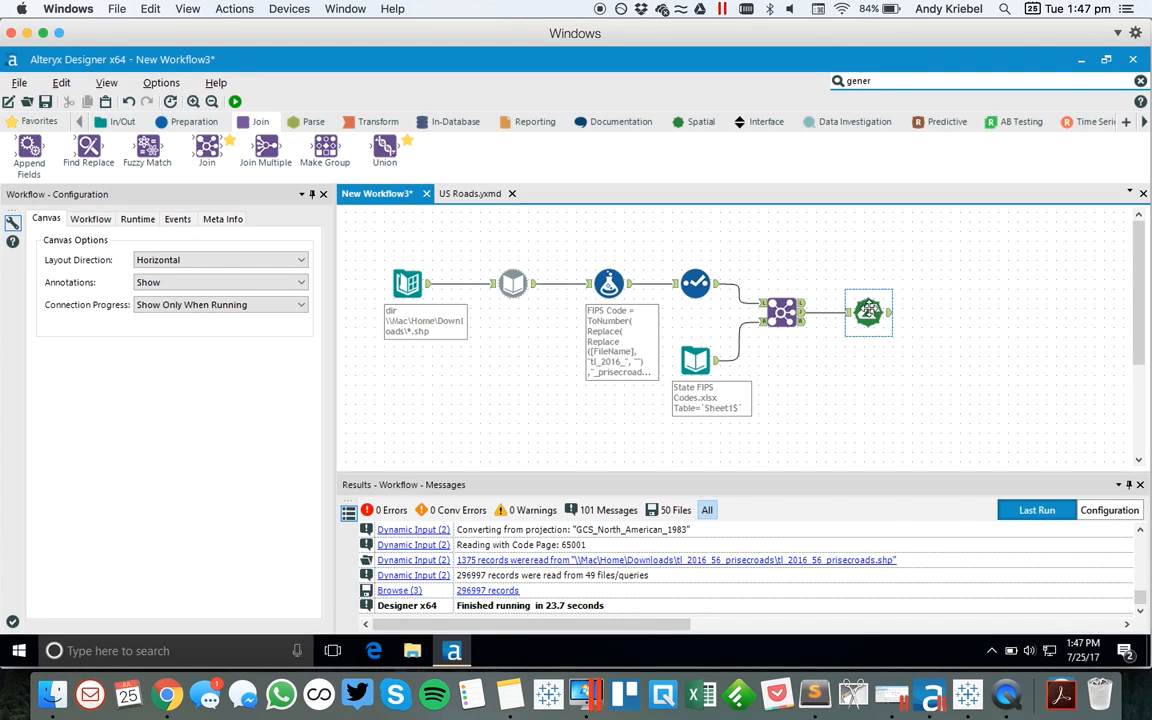
{"action": "left_click", "coordinate": [868, 312]}
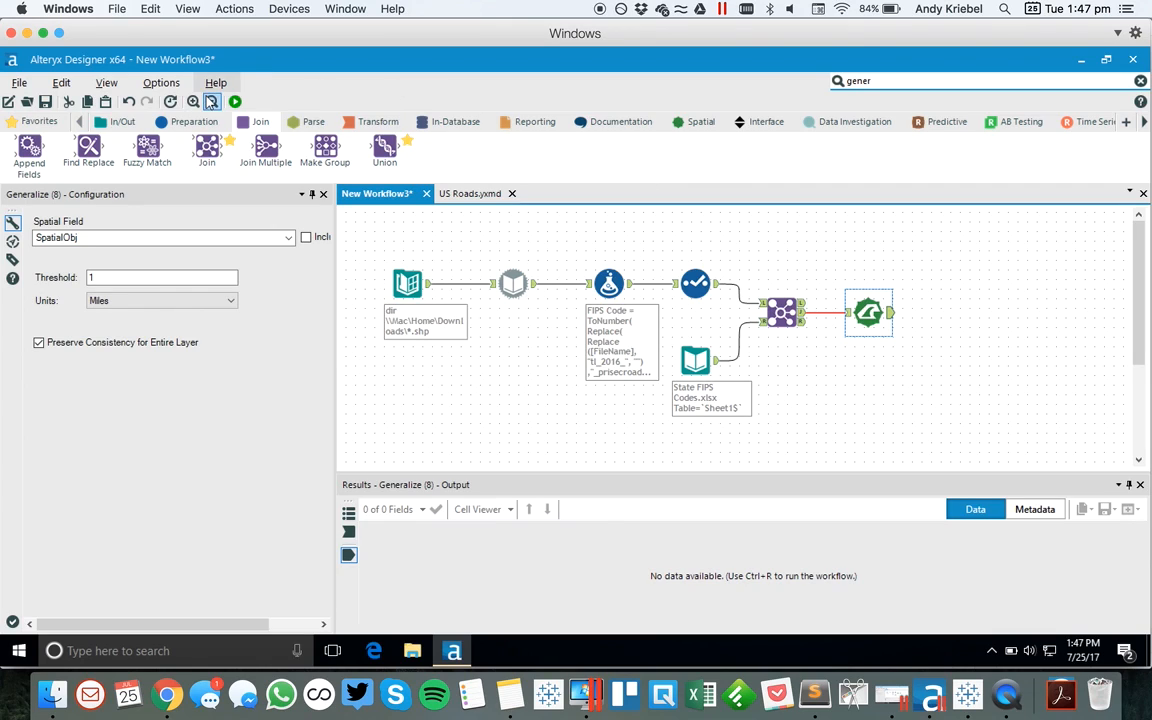
- Add an Output Data tool after the Generalize tool and choose ESRI SHP File (*.shp) as its output file type
{"action": "left_click", "coordinate": [114, 121]}
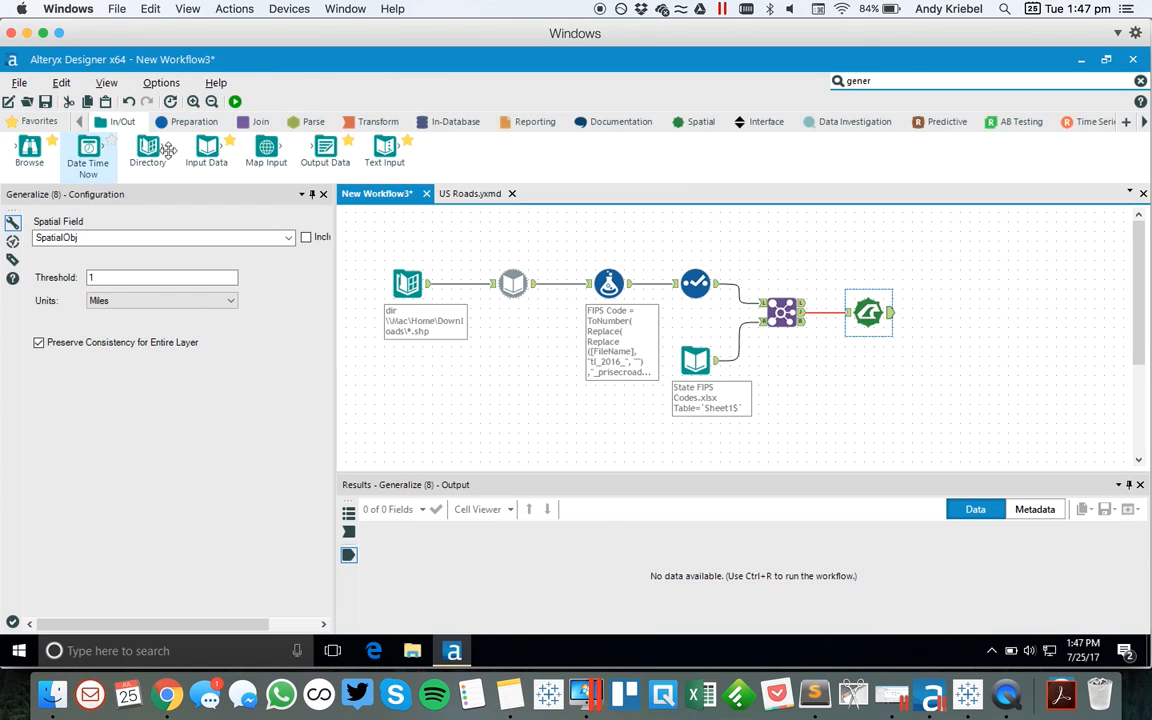
{"action": "left_click_drag", "start_coordinate": [325, 150], "coordinate": [973, 311]}
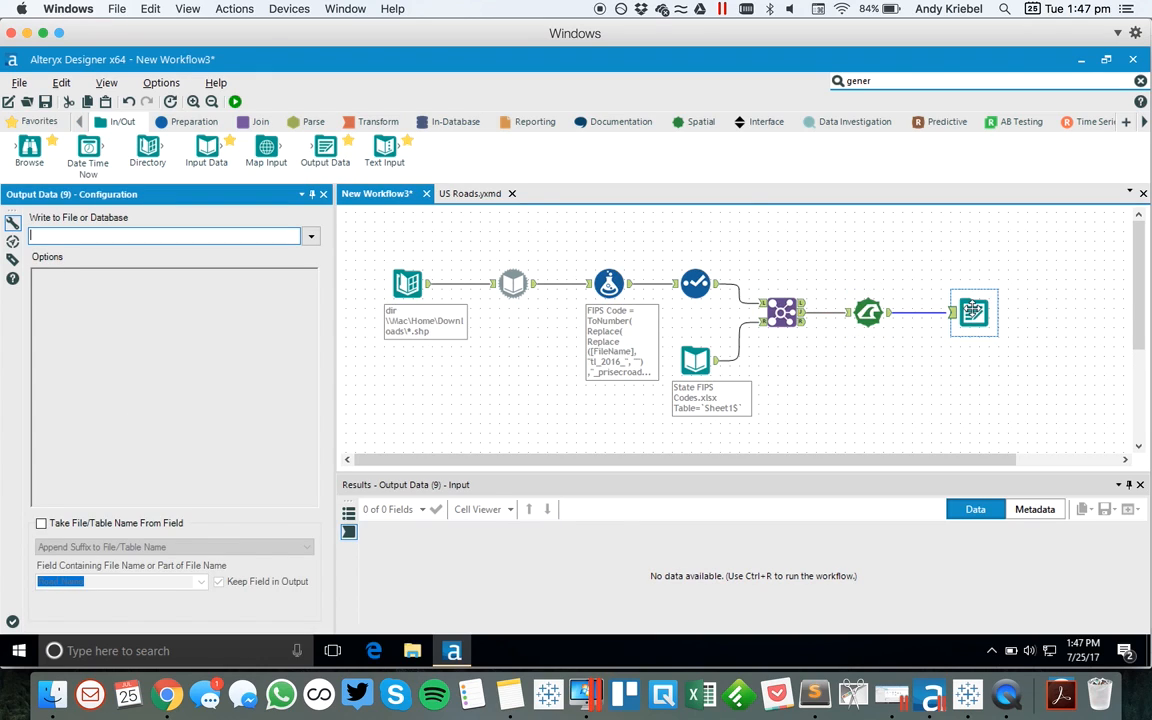
{"action": "left_click", "coordinate": [311, 236]}
{"action": "left_click", "coordinate": [282, 233]}
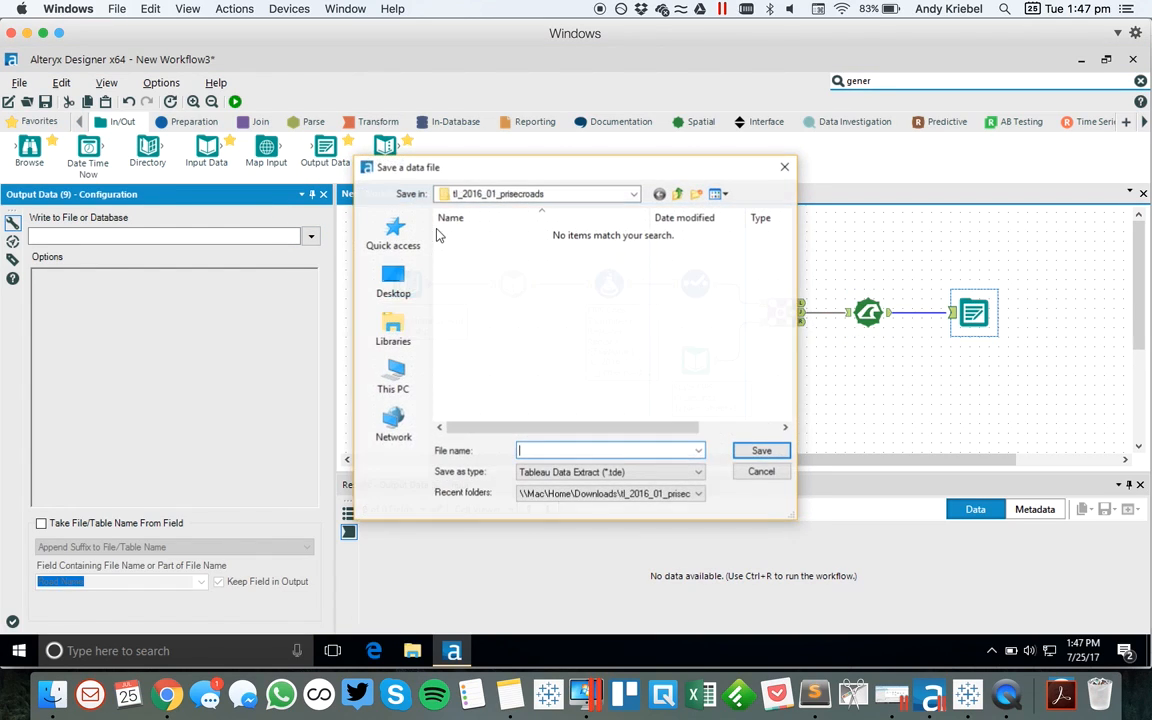
{"action": "left_click", "coordinate": [392, 329]}
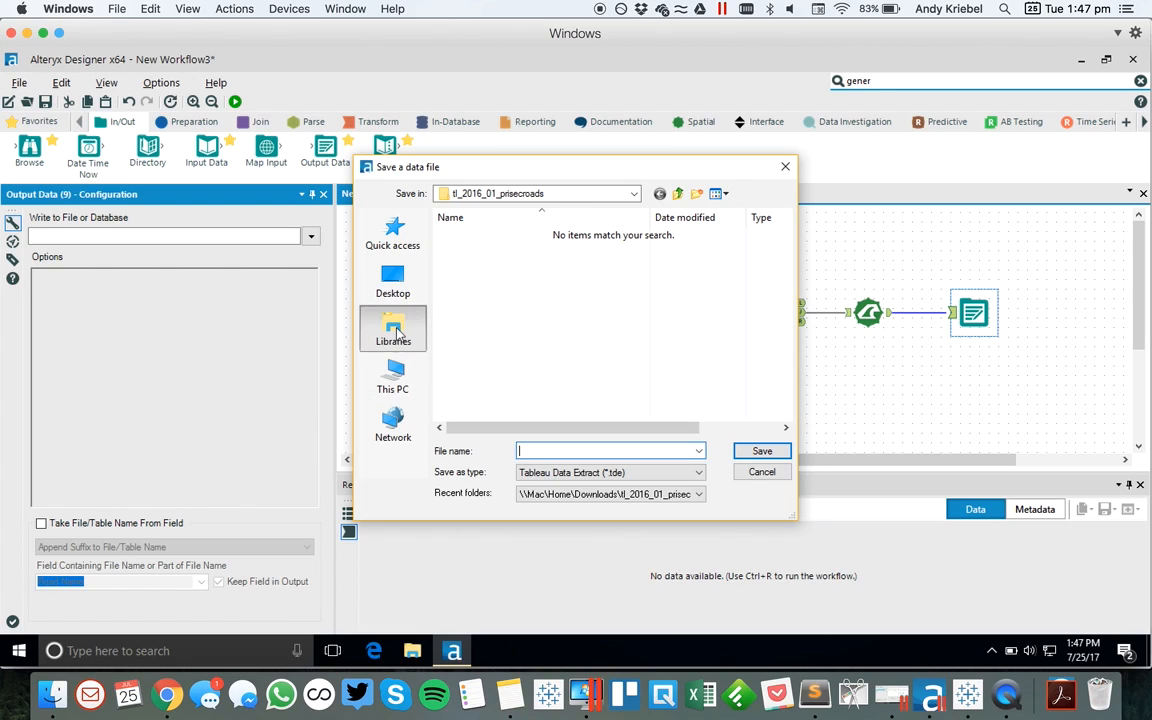
{"action": "left_click", "coordinate": [632, 193]}
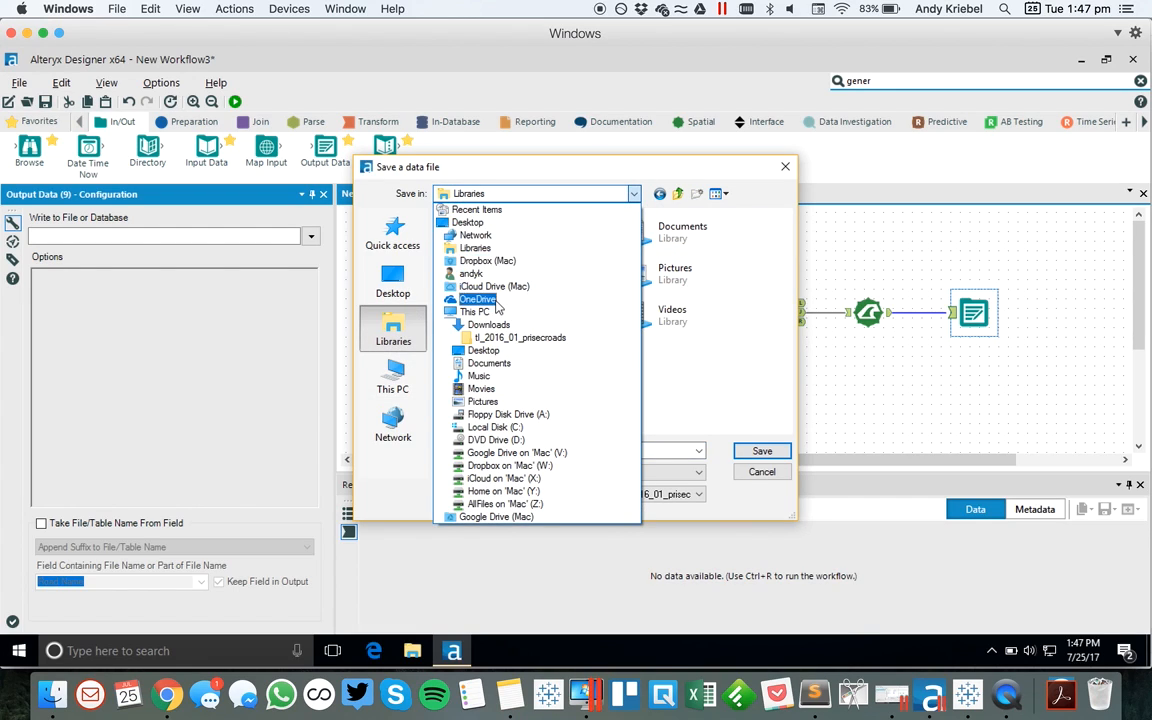
{"action": "left_click", "coordinate": [485, 350]}
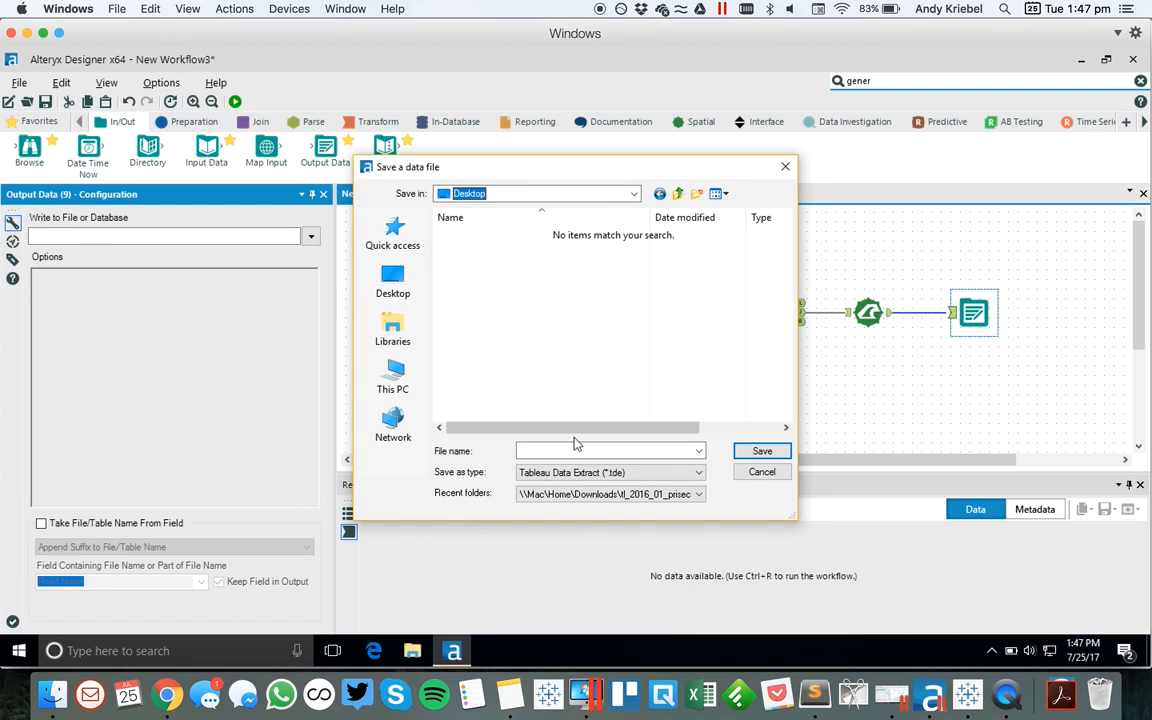
{"action": "left_click", "coordinate": [648, 476]}
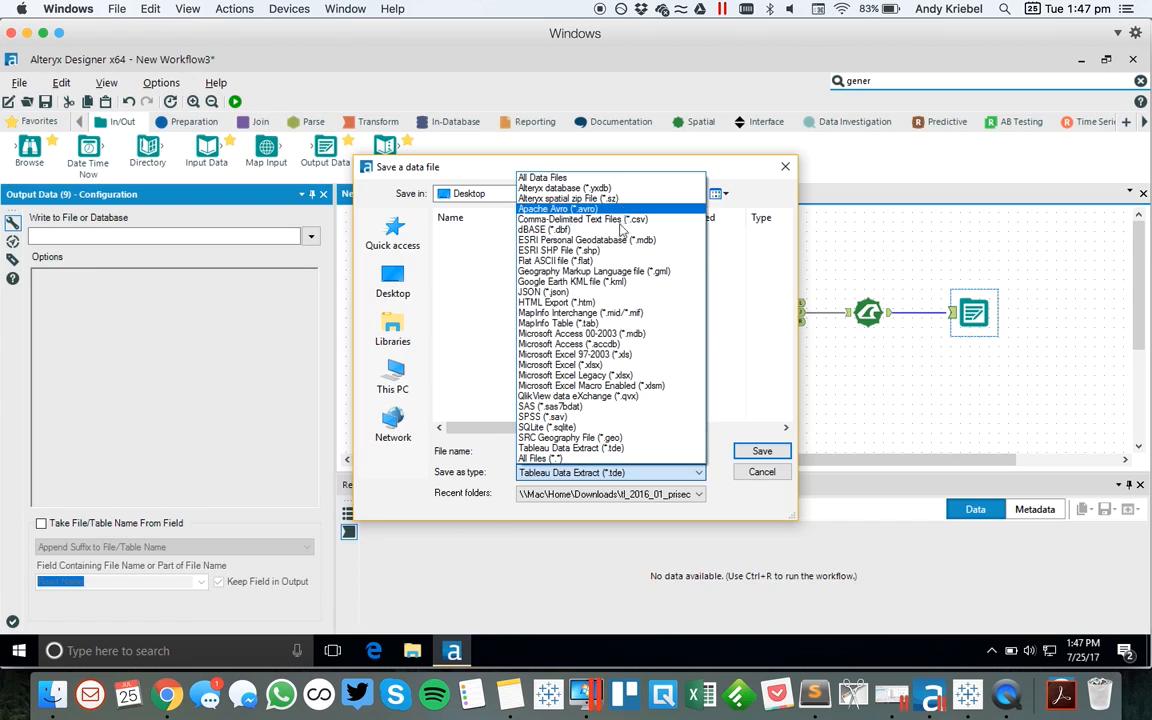
{"action": "left_click", "coordinate": [615, 251]}
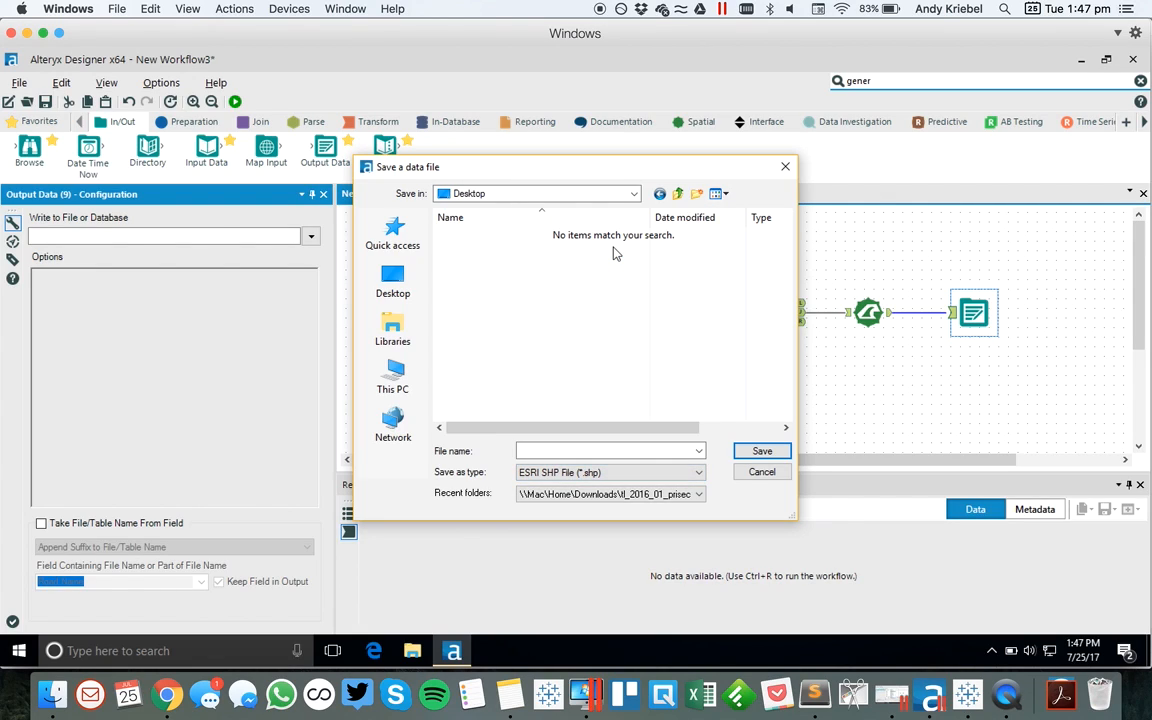
- Create a folder named US Roads in Documents and open it as the save location for the output
{"action": "left_click", "coordinate": [632, 194]}
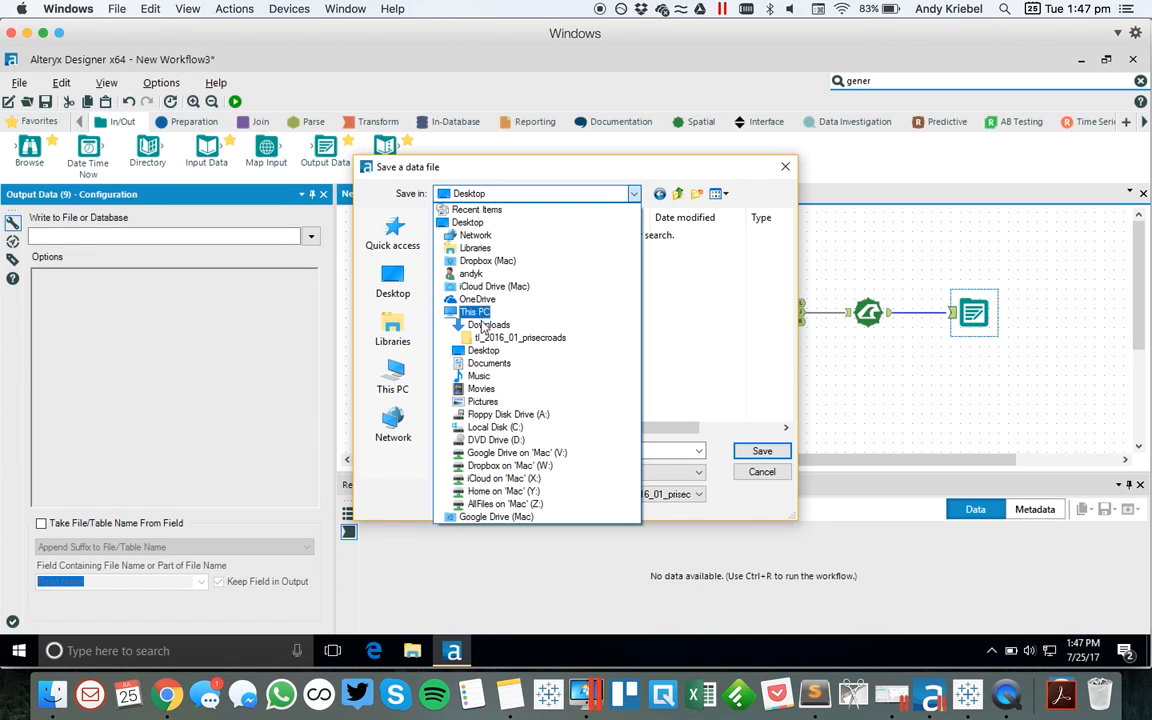
{"action": "left_click", "coordinate": [483, 363]}
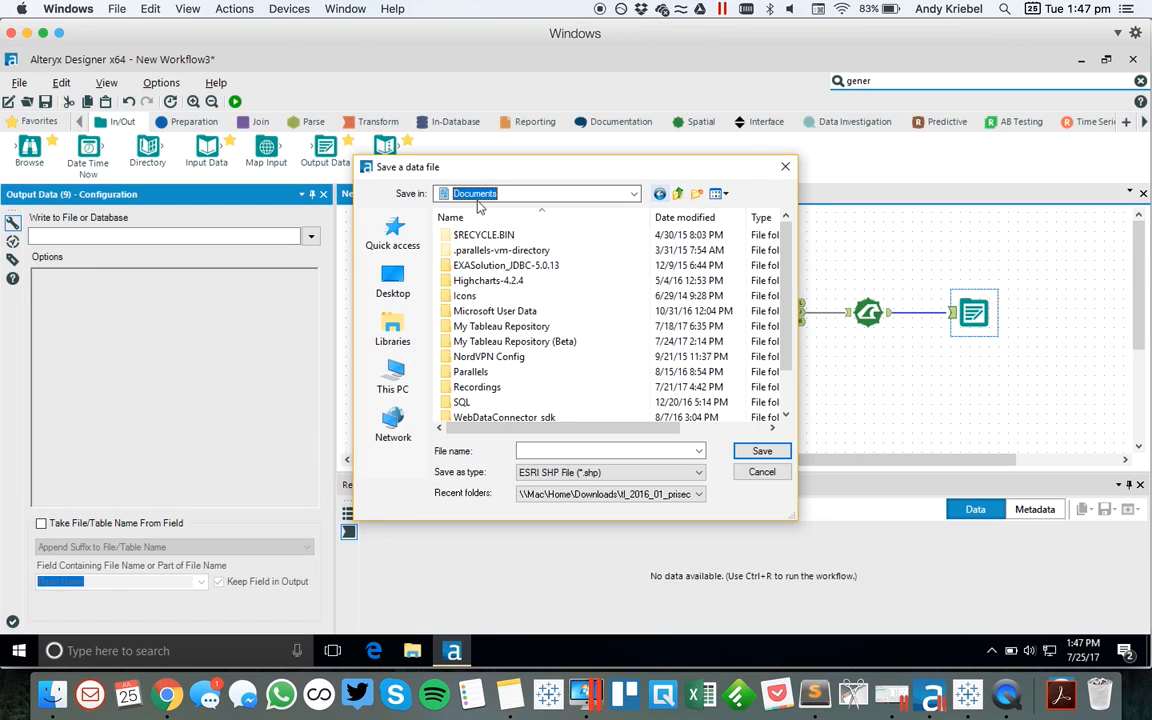
{"action": "left_click", "coordinate": [696, 194]}
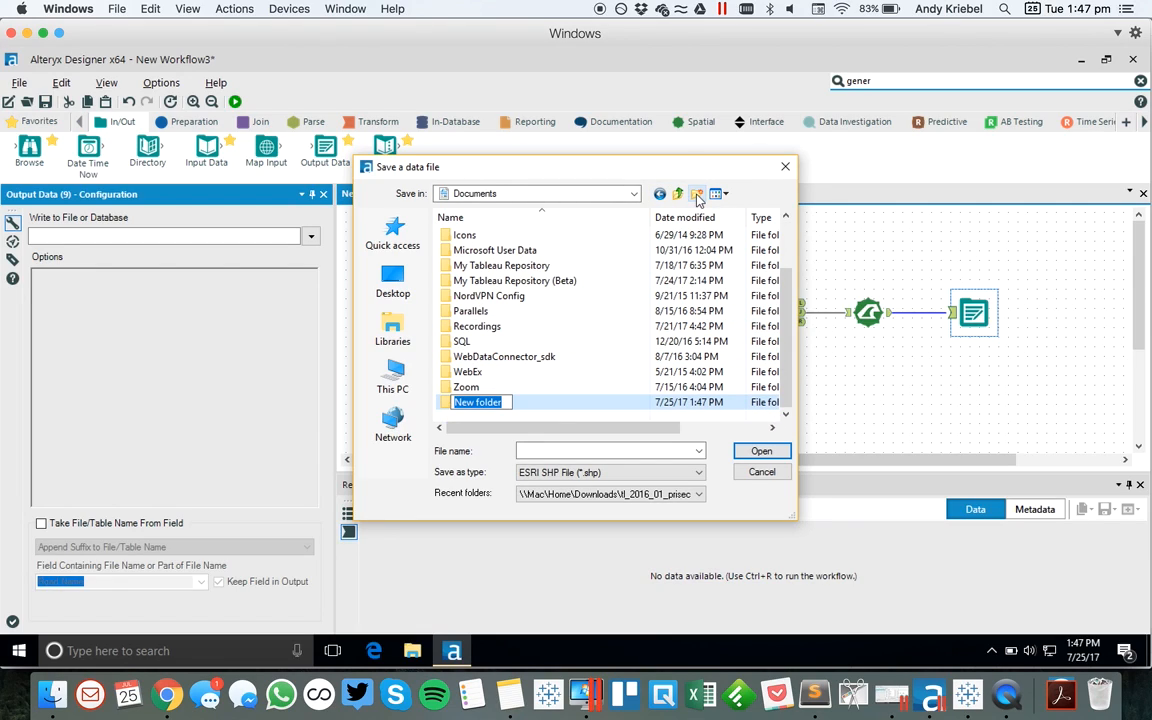
{"action": "type", "text": "US Roads"}
{"action": "key", "text": "Return"}
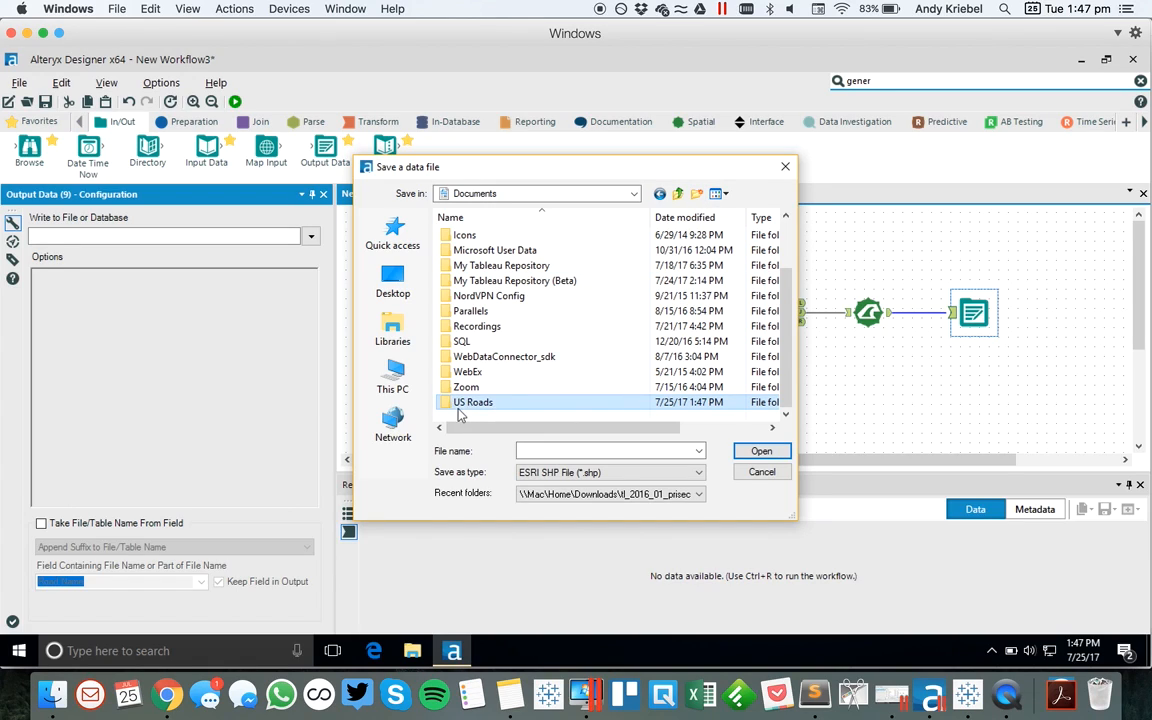
{"action": "double_click", "coordinate": [452, 403]}
- Save the output shapefile target as US Roads and run the workflow
{"action": "left_click", "coordinate": [530, 450]}
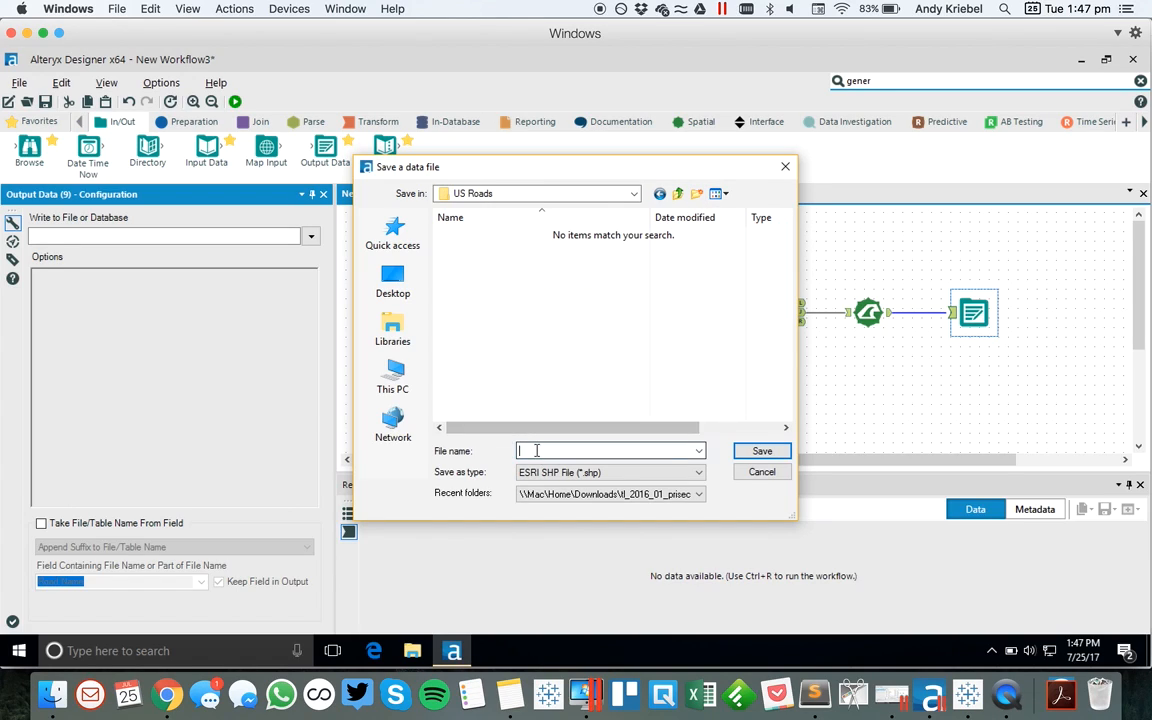
{"action": "type", "text": "US Roads"}
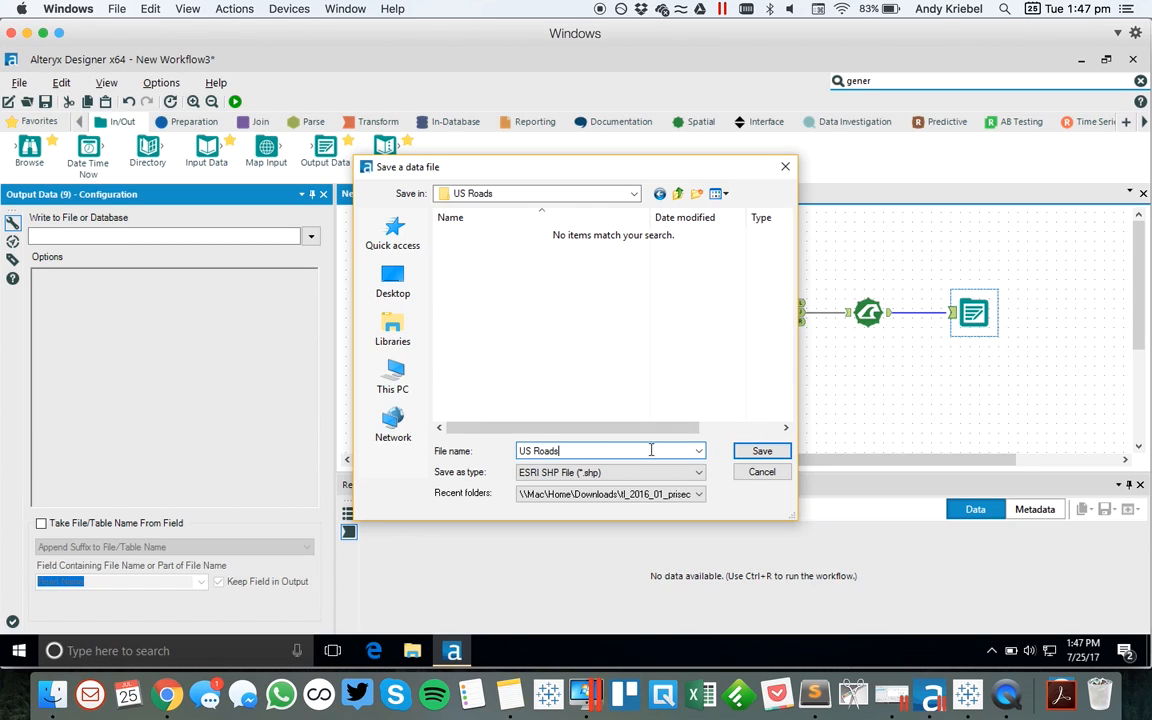
{"action": "left_click", "coordinate": [762, 451]}
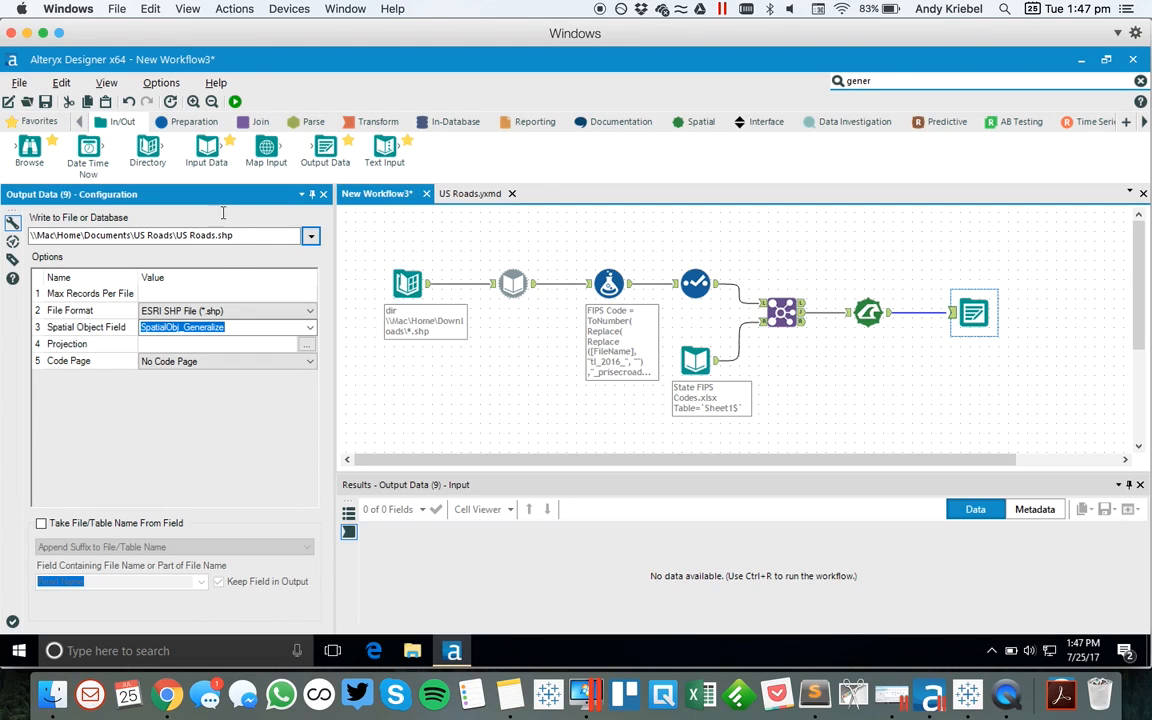
{"action": "left_click", "coordinate": [235, 102]}
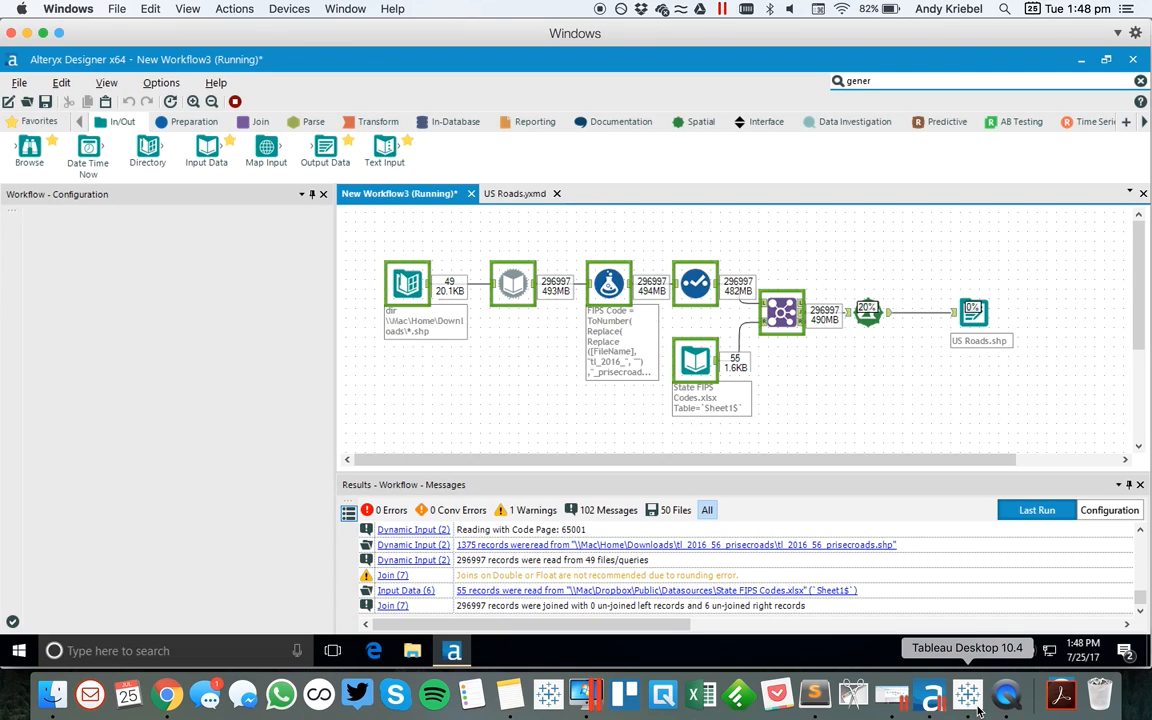
{"action": "left_click", "coordinate": [833, 364]}
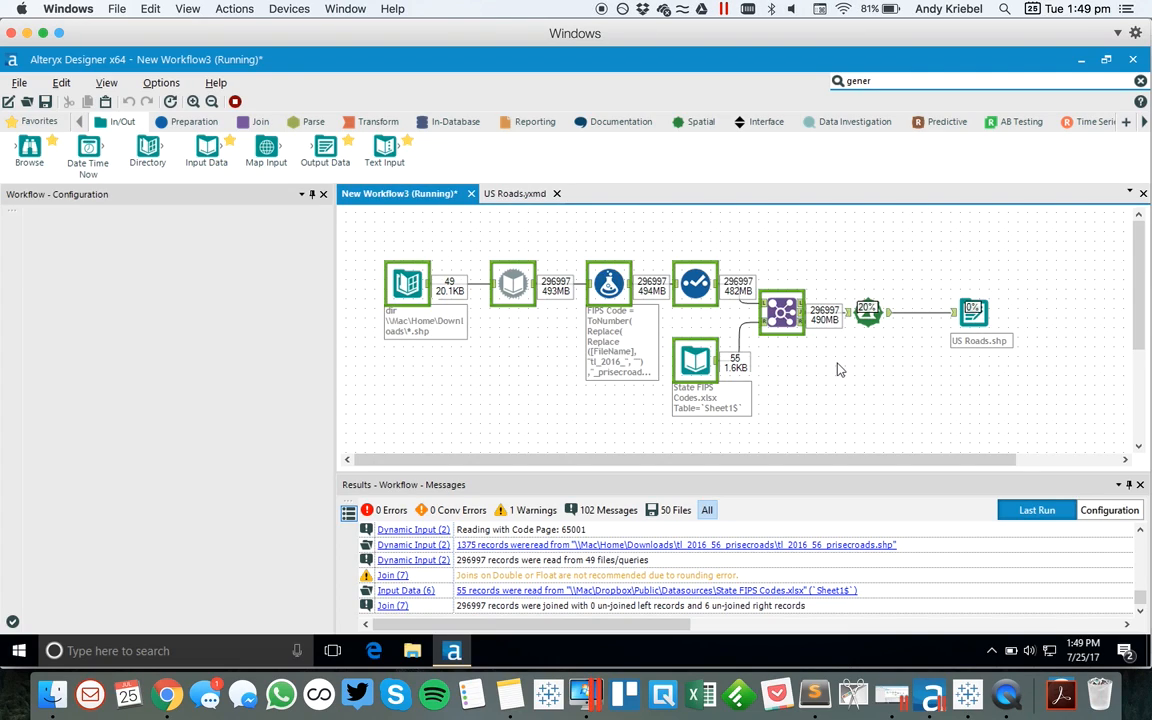
- Switch to Tableau Desktop 10.4 and start a new spatial file connection
{"action": "left_click", "coordinate": [969, 706]}
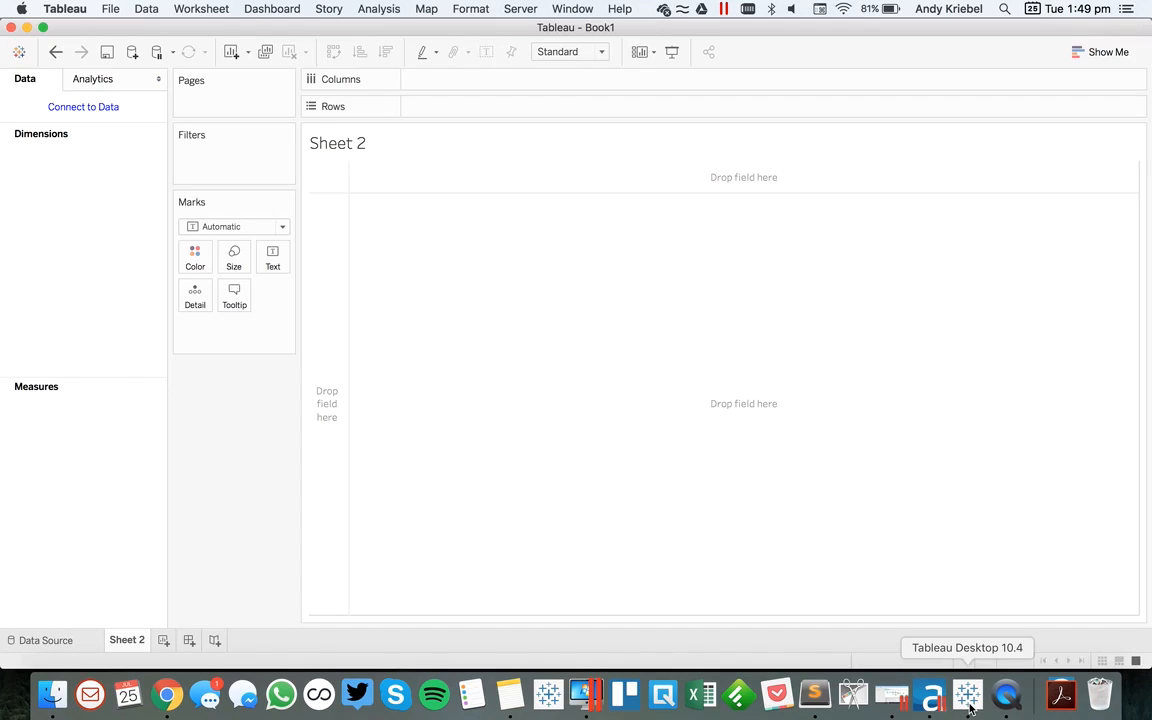
{"action": "left_click", "coordinate": [99, 110]}
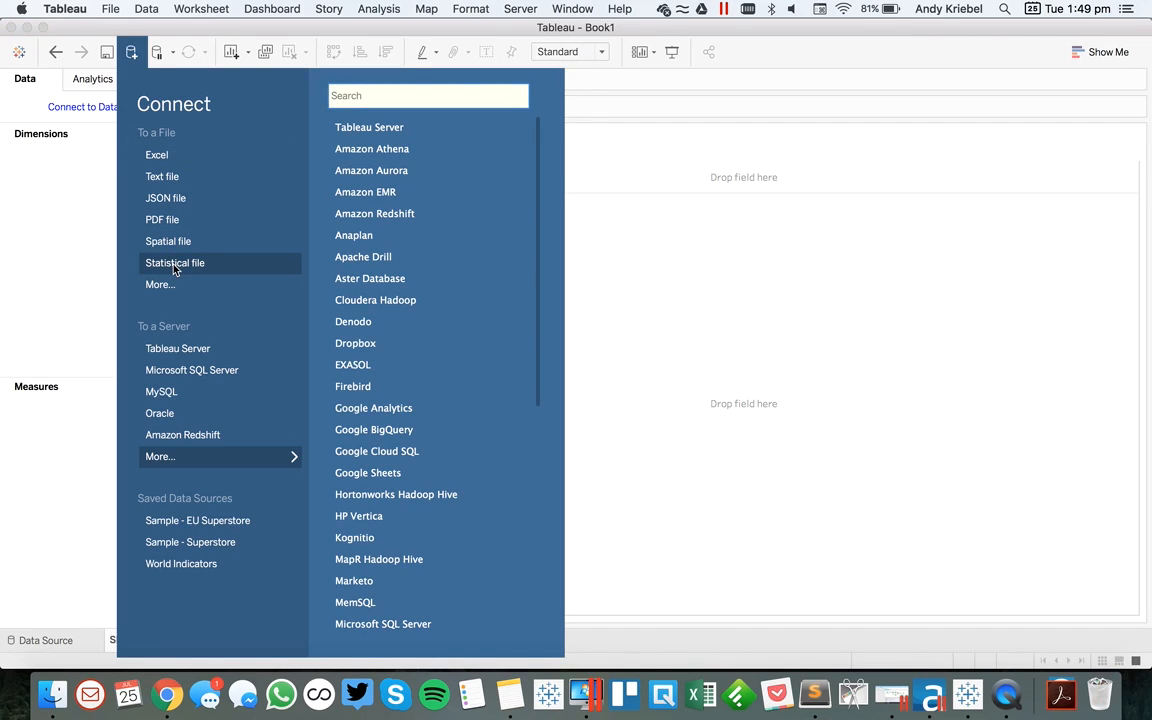
{"action": "left_click", "coordinate": [150, 242]}
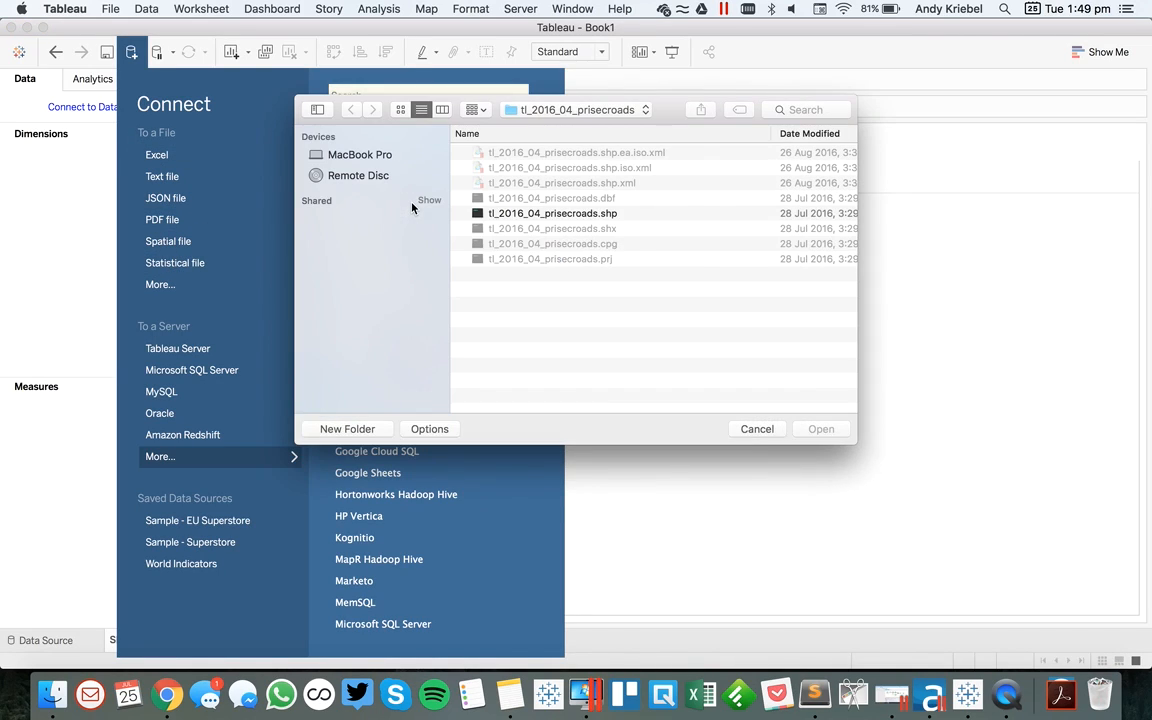
- Connect to US Roads.shp from the US Roads folder under Datasources in the personal Google Drive folder
{"action": "left_click", "coordinate": [603, 111]}
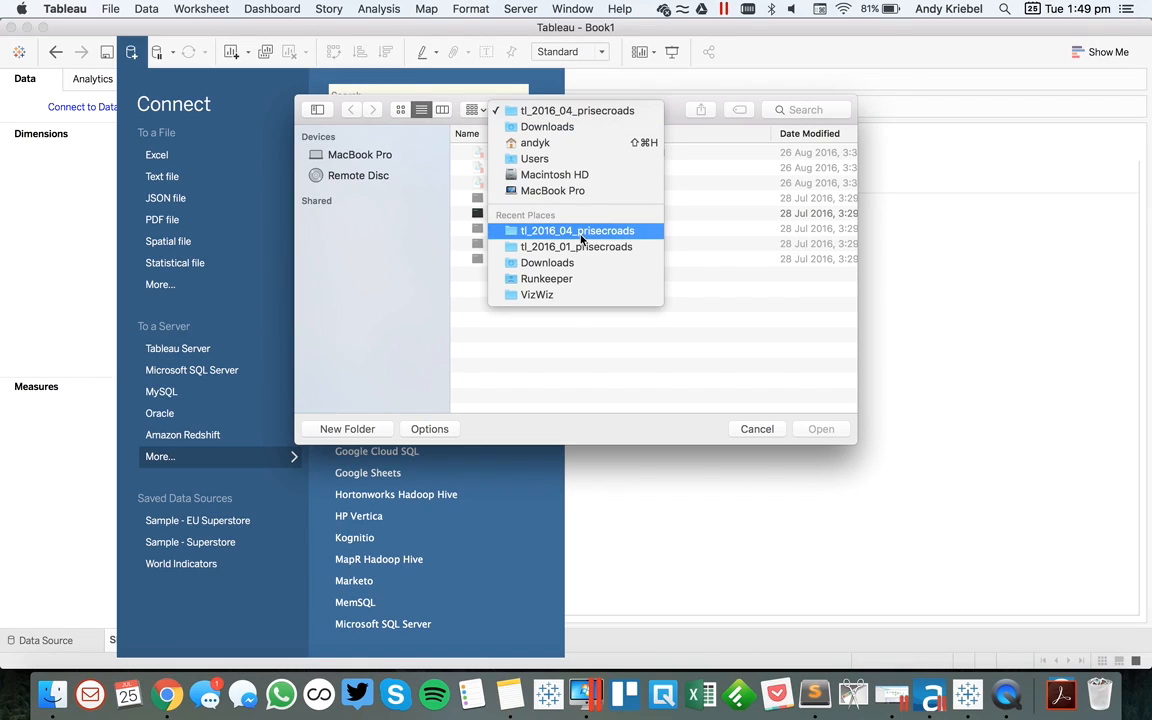
{"action": "left_click", "coordinate": [540, 295]}
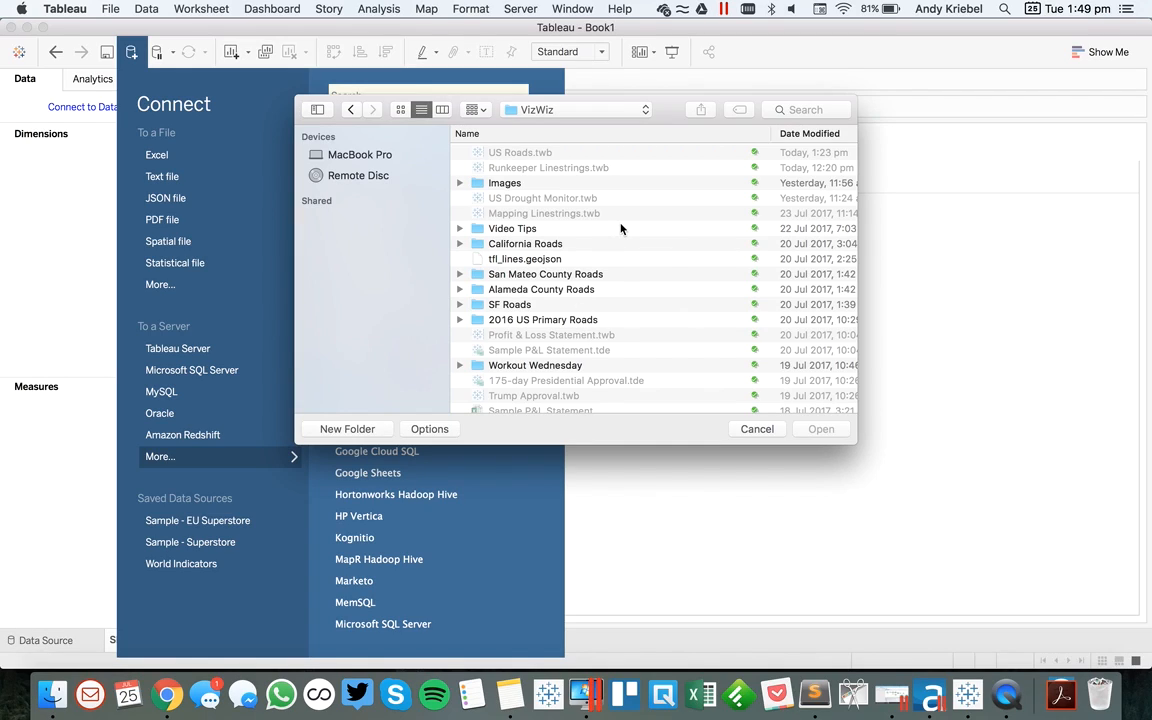
{"action": "left_click", "coordinate": [543, 110]}
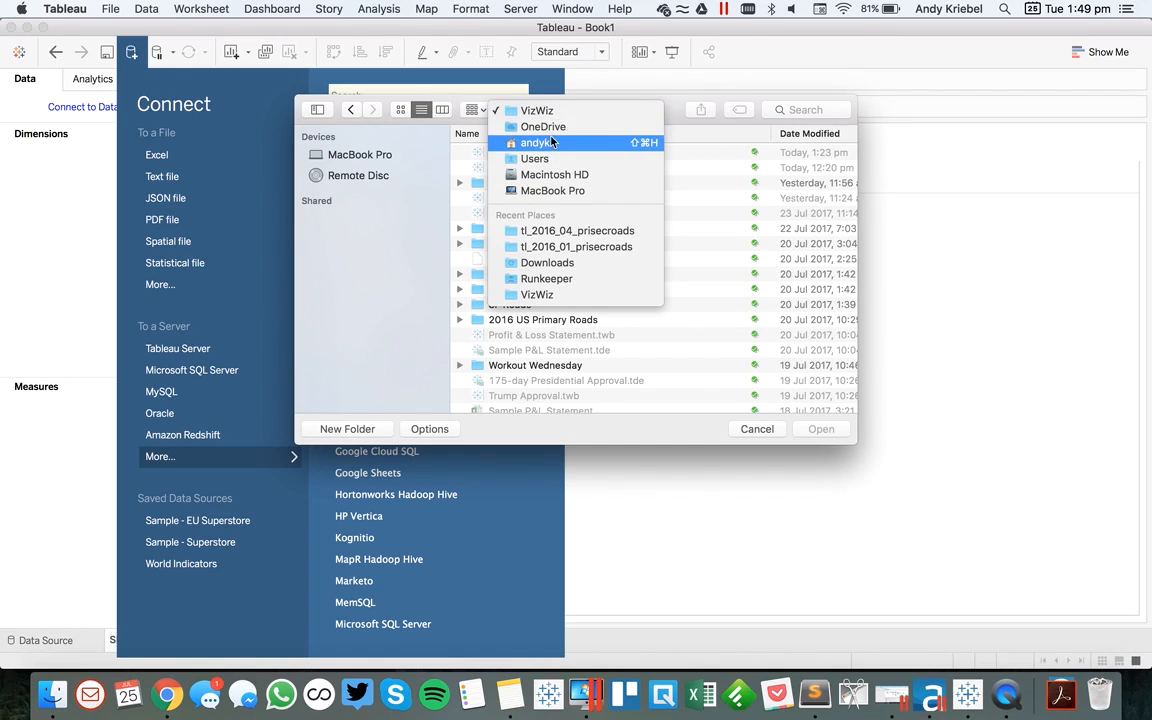
{"action": "left_click", "coordinate": [535, 118]}
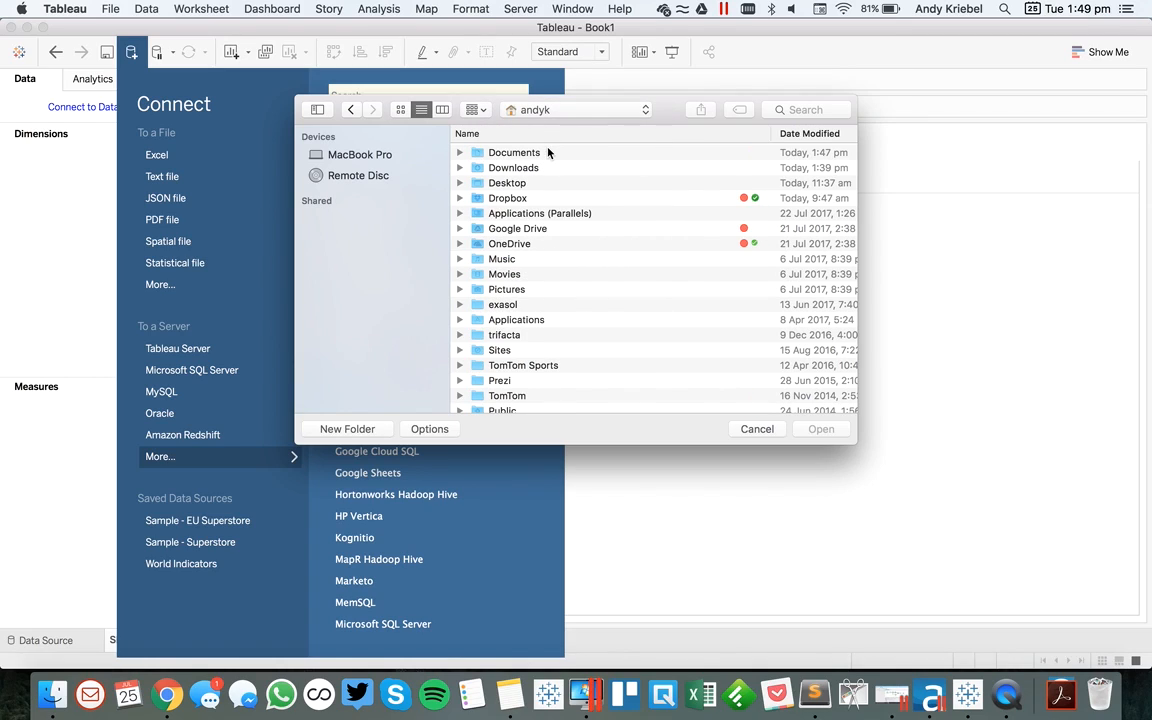
{"action": "double_click", "coordinate": [511, 229]}
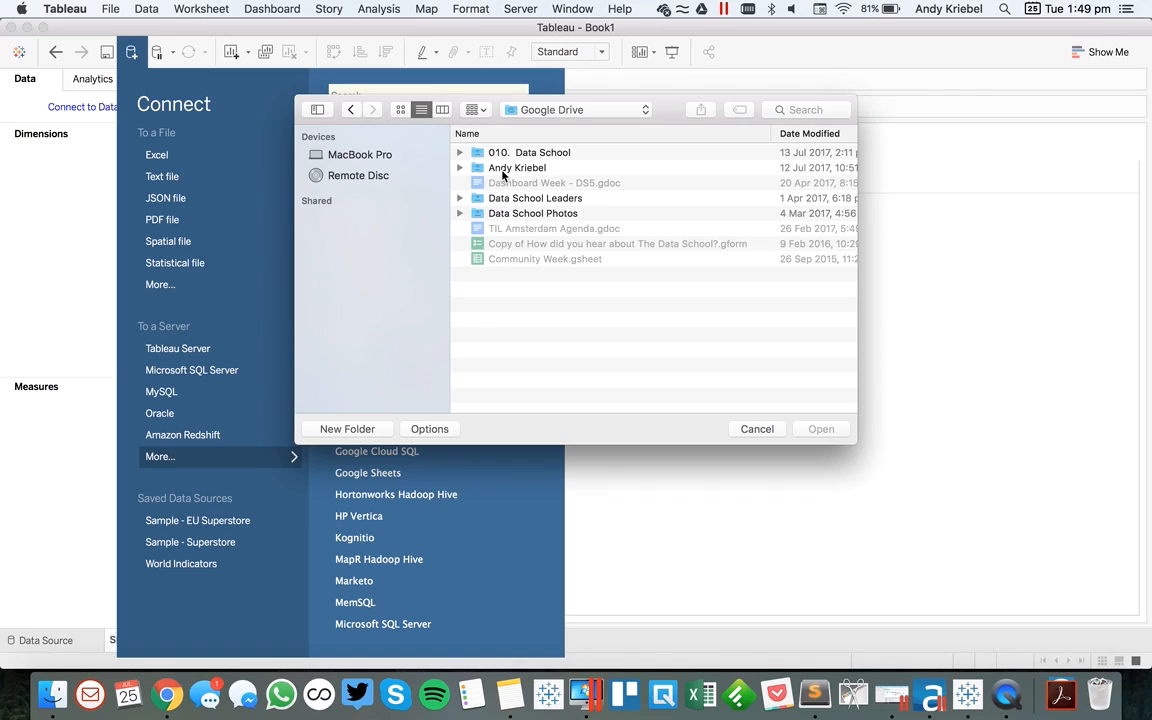
{"action": "double_click", "coordinate": [502, 168]}
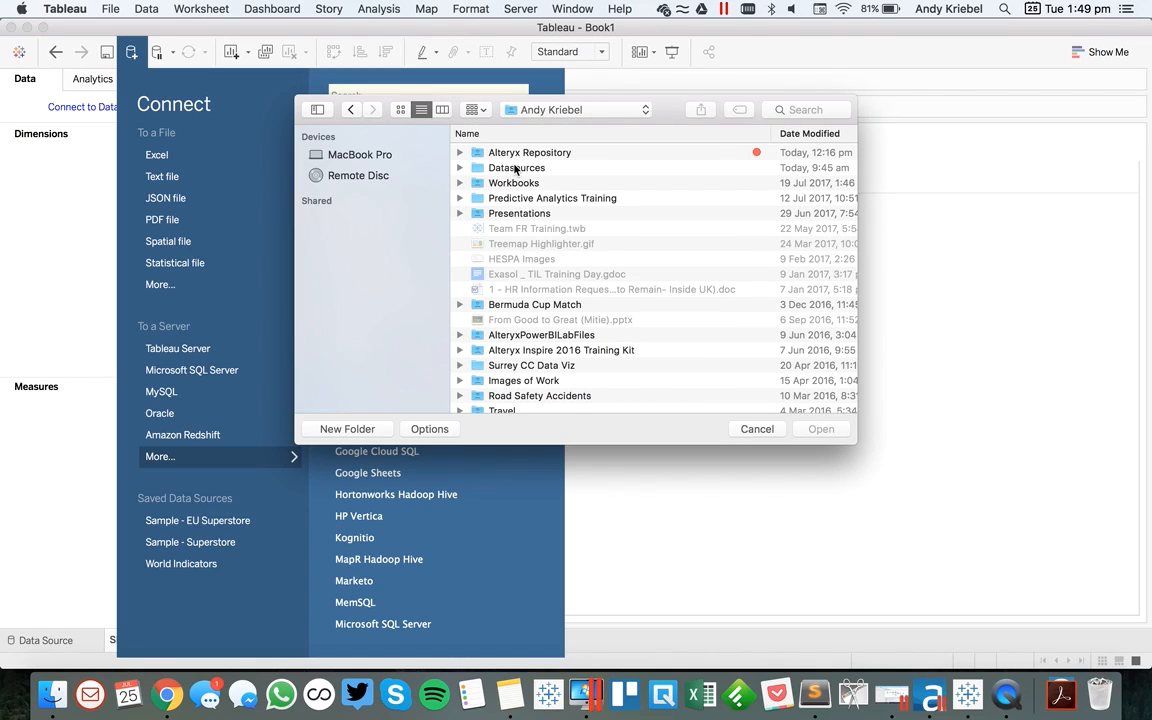
{"action": "double_click", "coordinate": [514, 169]}
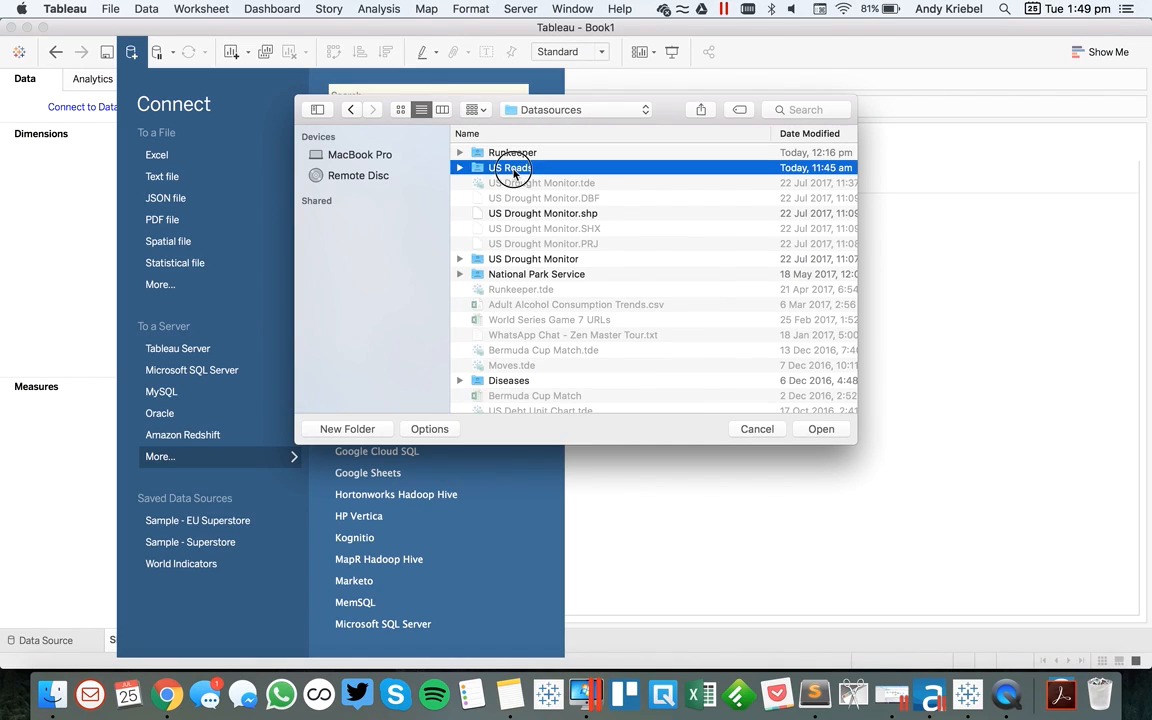
{"action": "double_click", "coordinate": [514, 169]}
{"action": "left_click", "coordinate": [514, 169]}
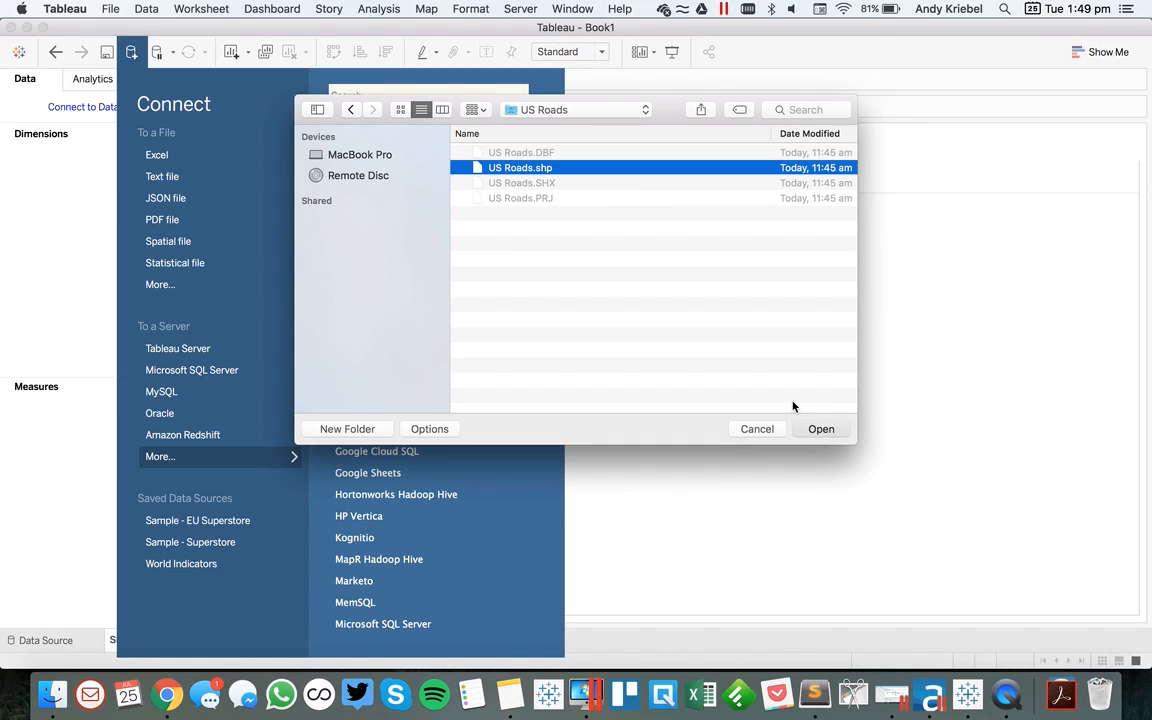
{"action": "key", "text": "Return"}
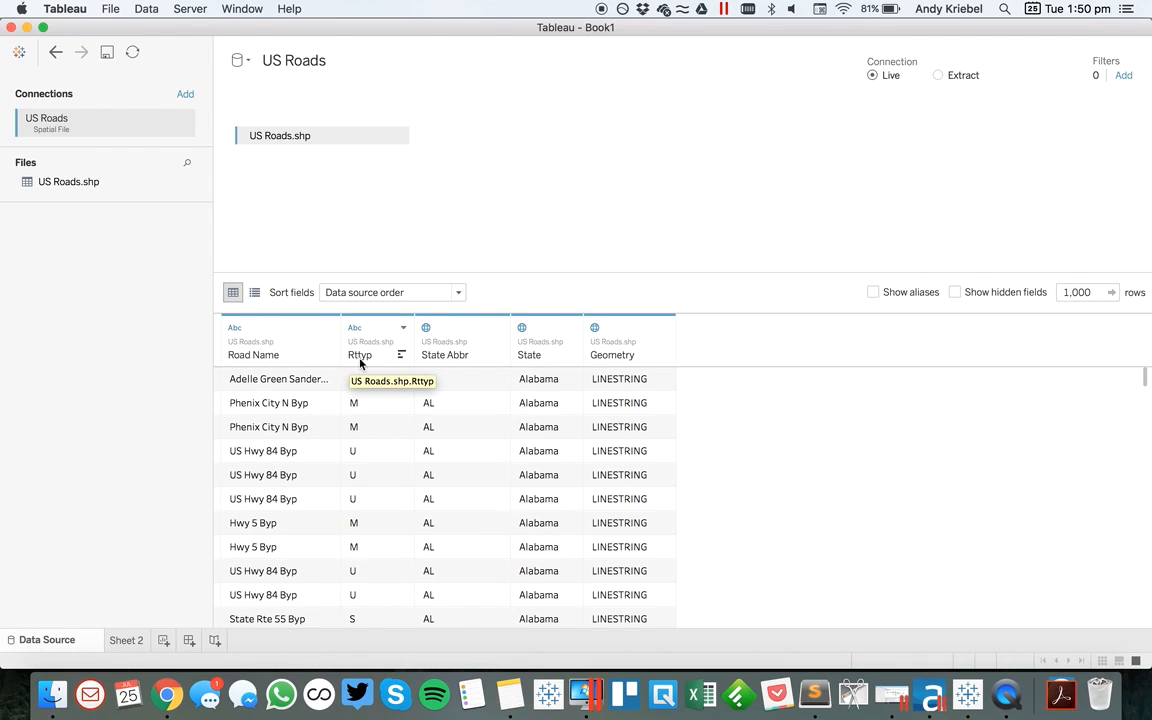
- Rename the Rttyp field of the US Roads data source to Road Type
{"action": "double_click", "coordinate": [360, 356]}
{"action": "type", "text": "R"}
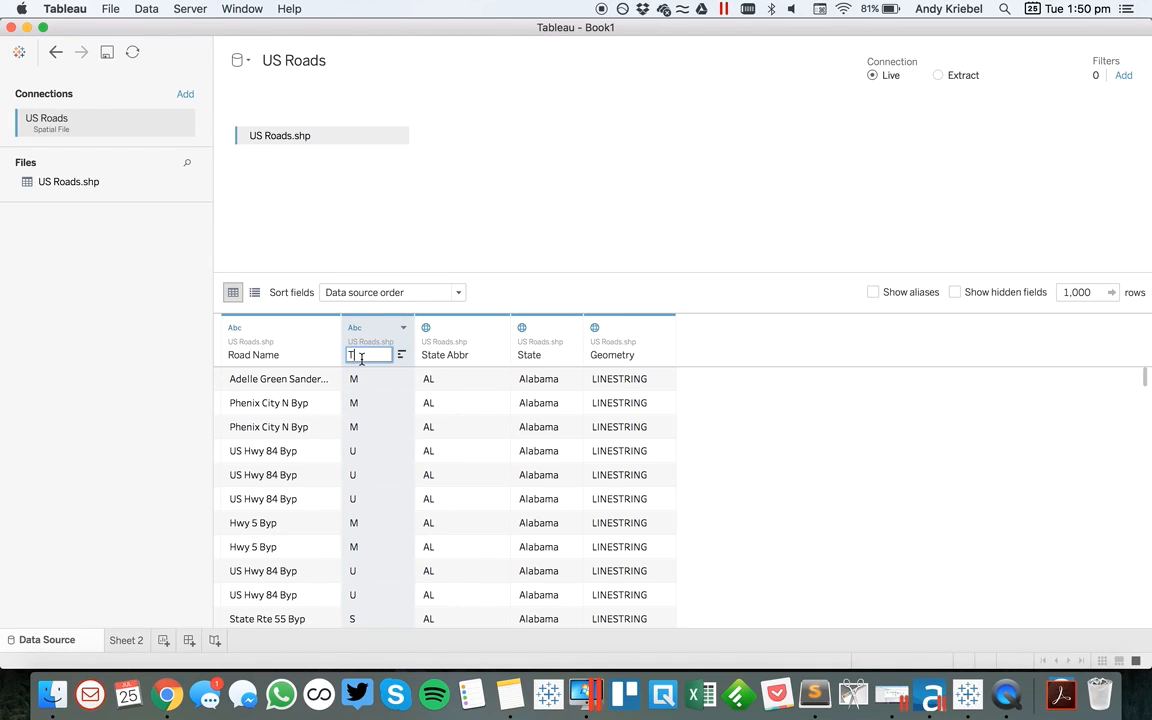
{"action": "type", "text": "aad Type"}
{"action": "key", "text": "Return"}
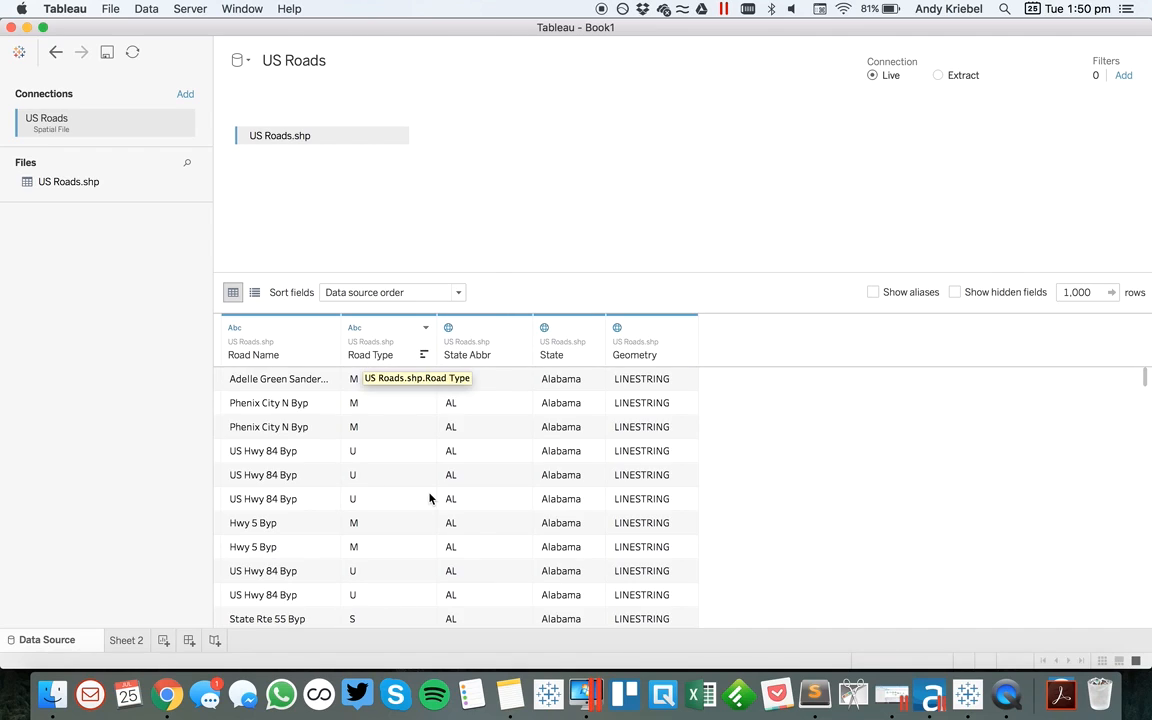
- Plot the Geometry field as a map on Sheet 2
{"action": "left_click", "coordinate": [132, 643]}
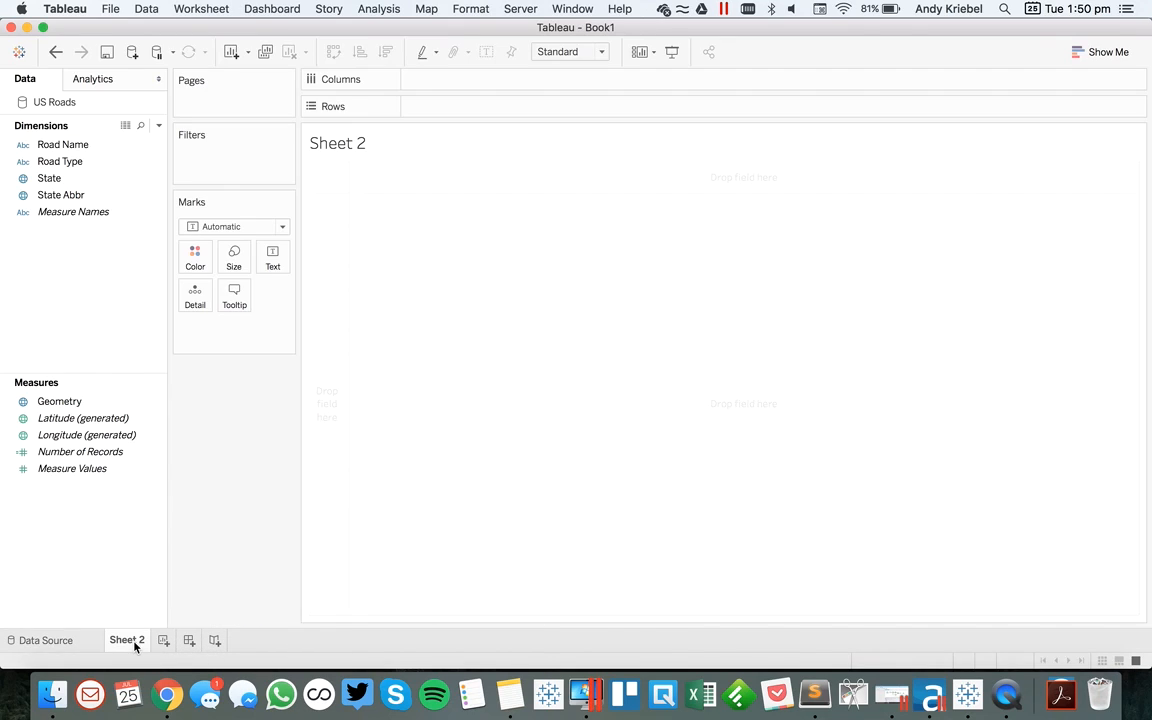
{"action": "left_click", "coordinate": [68, 401]}
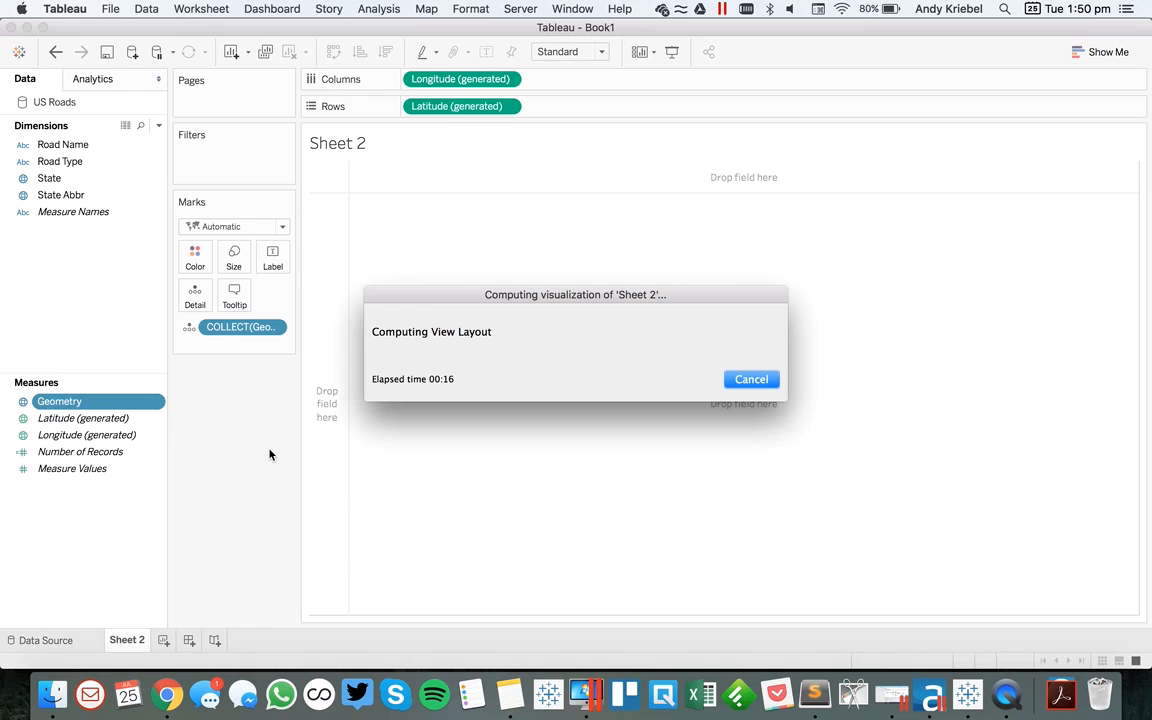
- Switch to Alteryx Designer and stop the running workflow
{"action": "left_click", "coordinate": [932, 694]}
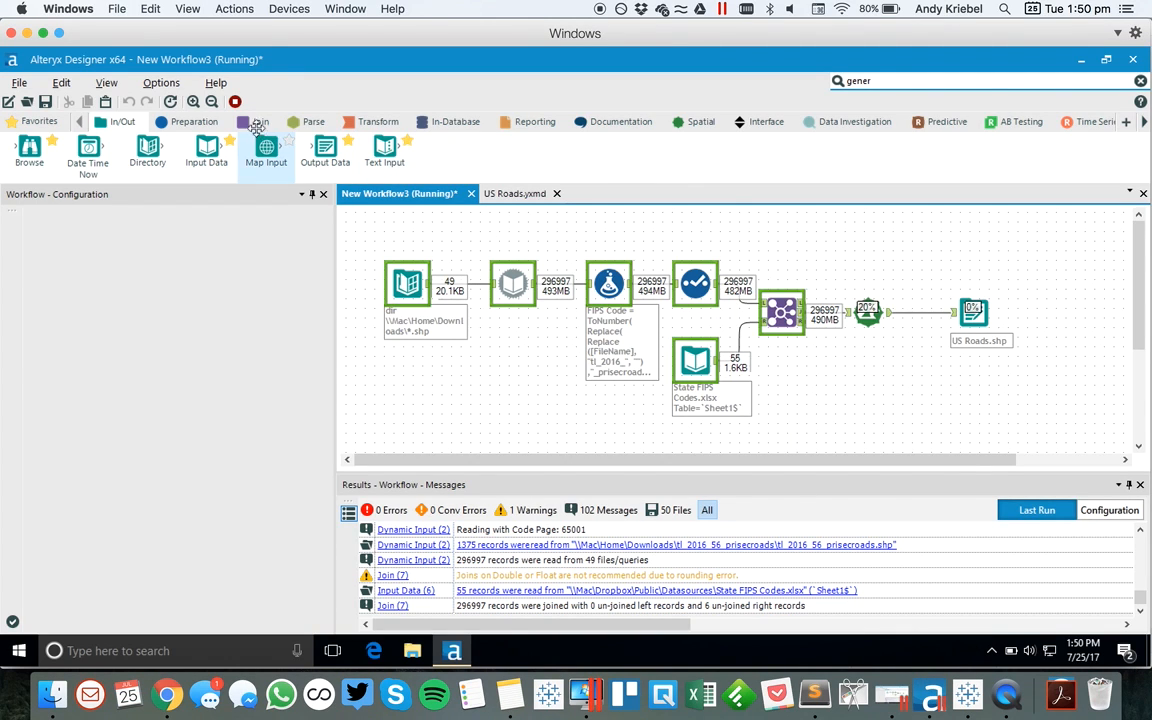
{"action": "left_click", "coordinate": [235, 103]}
{"action": "key", "text": "super+Tab"}
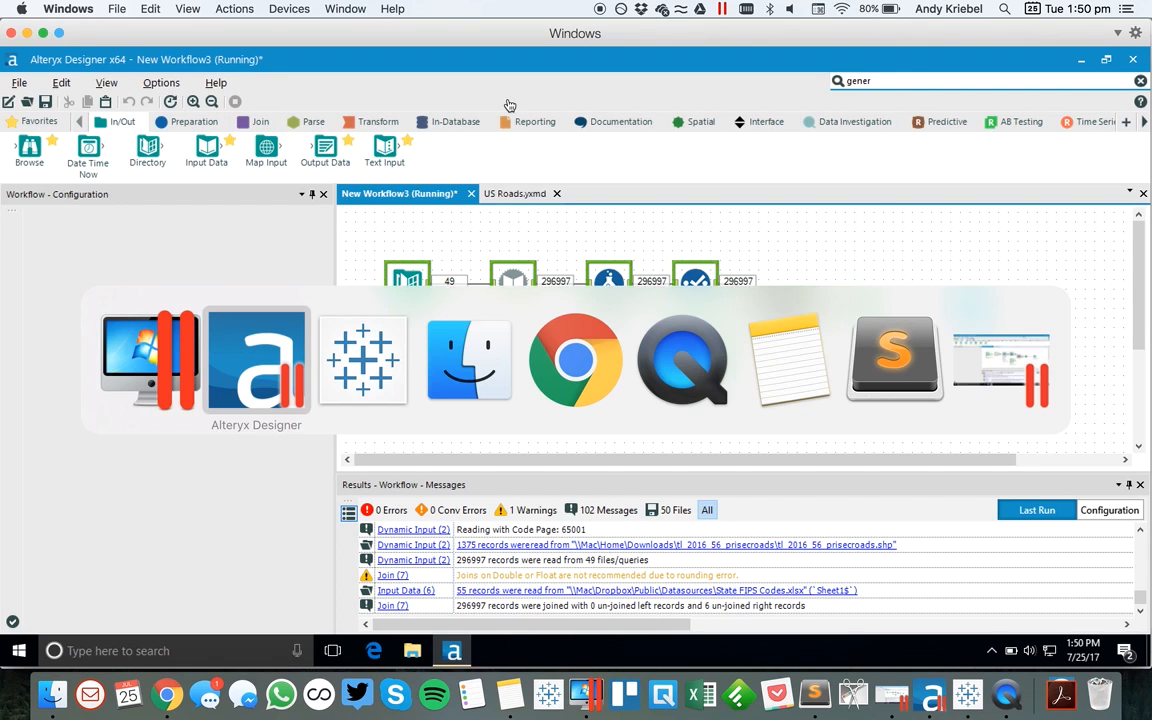
- Switch to Tableau and view the color options of the road map's marks
{"action": "key", "text": "super+Tab"}
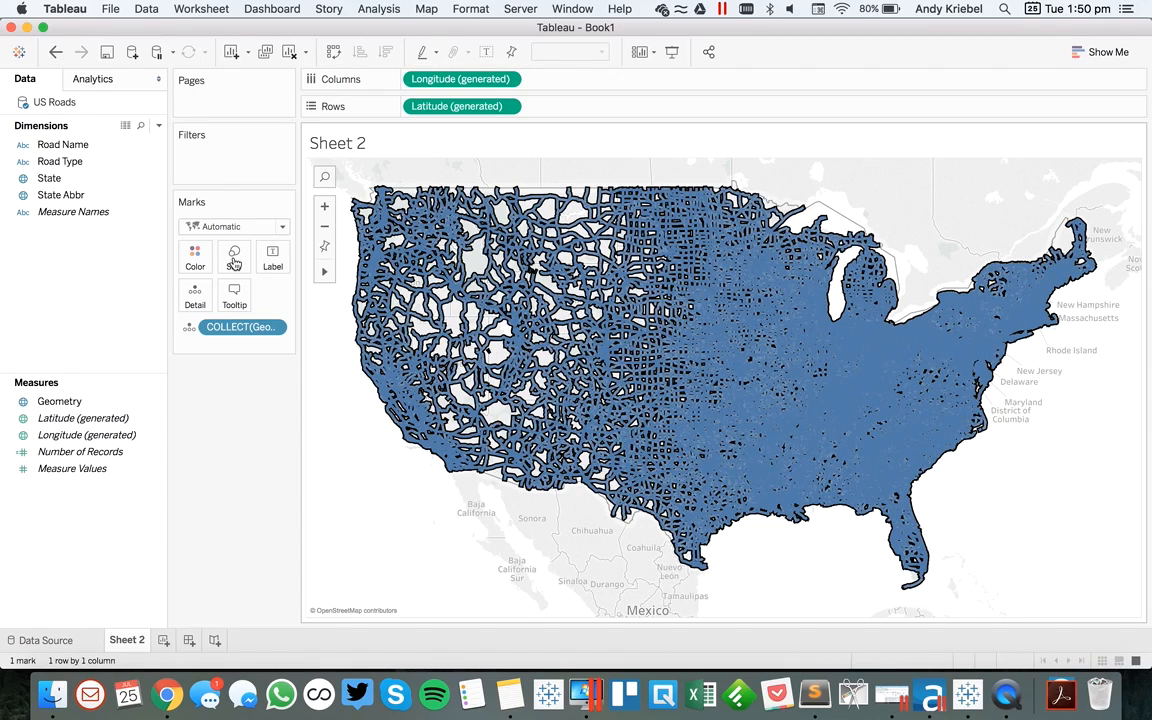
{"action": "left_click", "coordinate": [195, 256]}
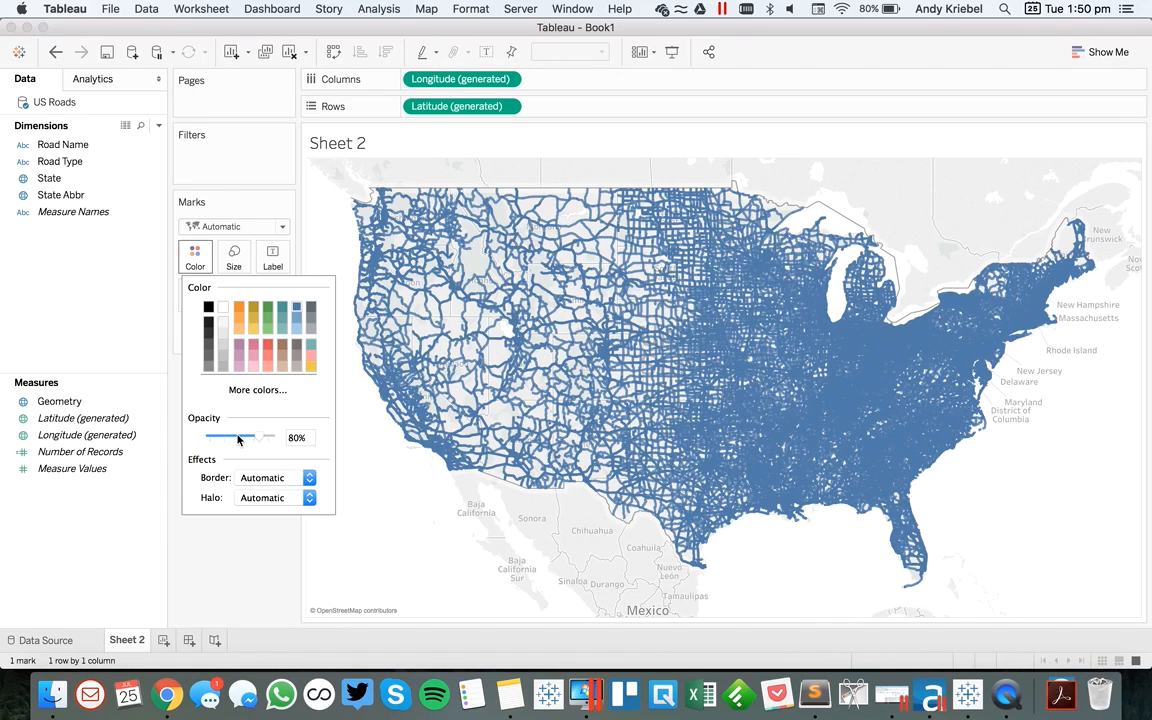
{"action": "left_click", "coordinate": [112, 316]}
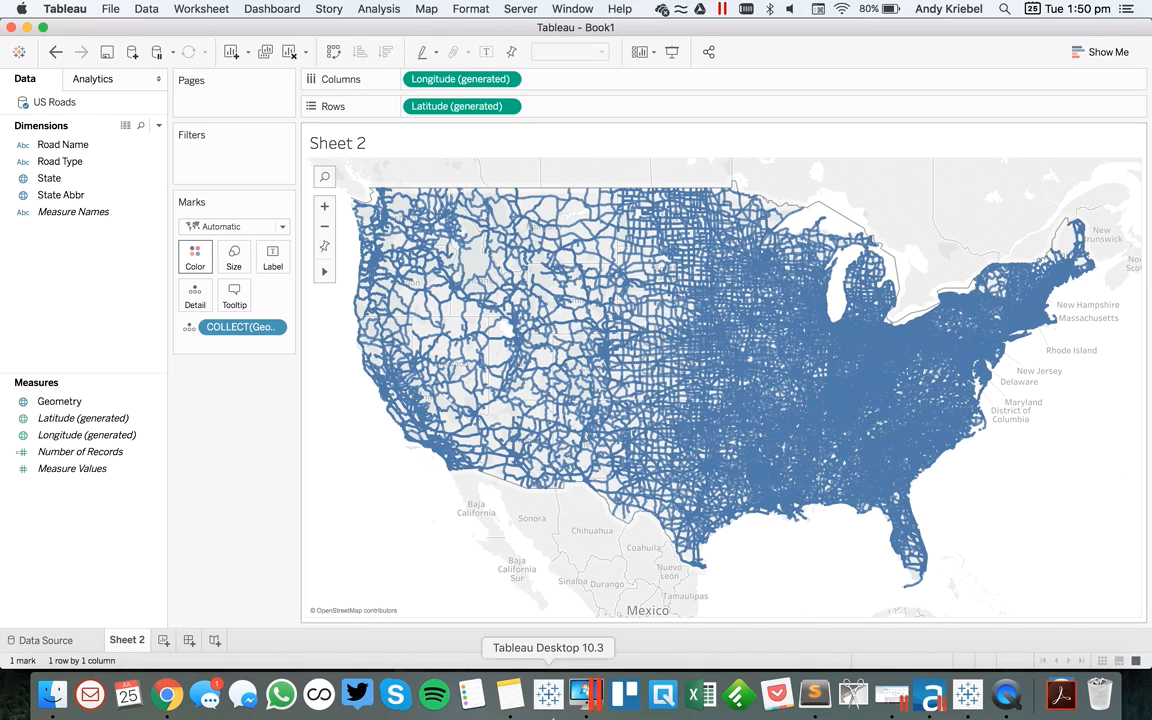
- Copy the US States No Ocean style URL from the Mapbox Map Styles note and return to Tableau
{"action": "left_click", "coordinate": [472, 693]}
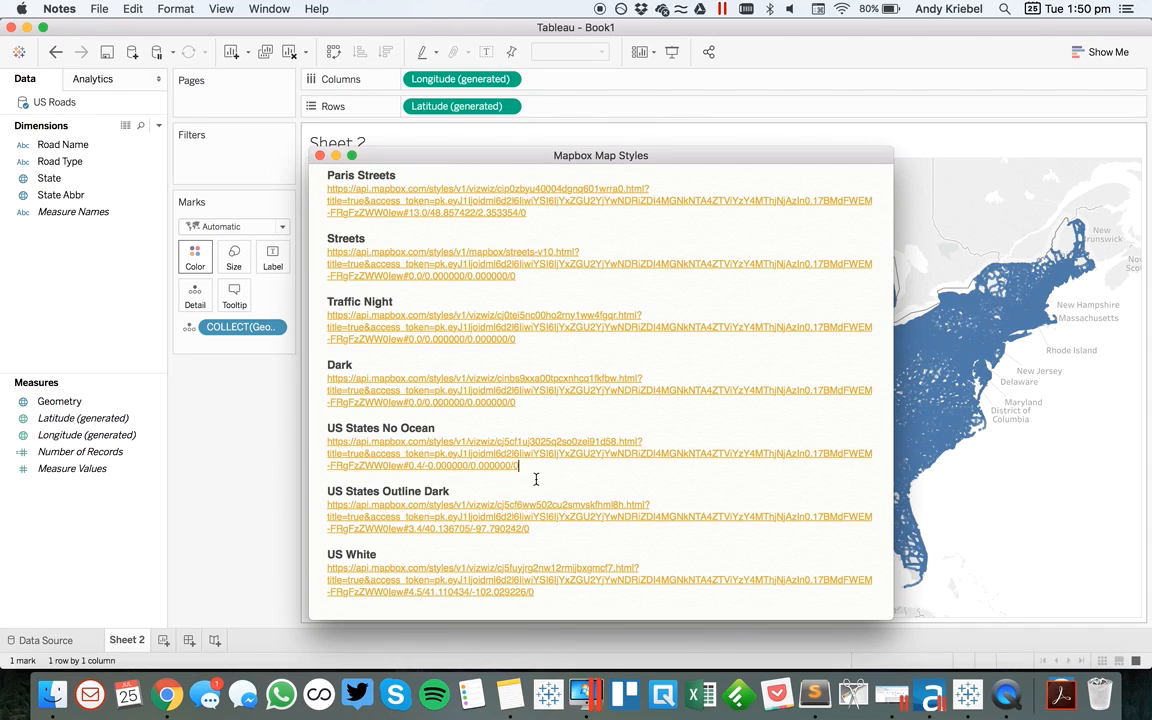
{"action": "triple_click", "coordinate": [331, 441]}
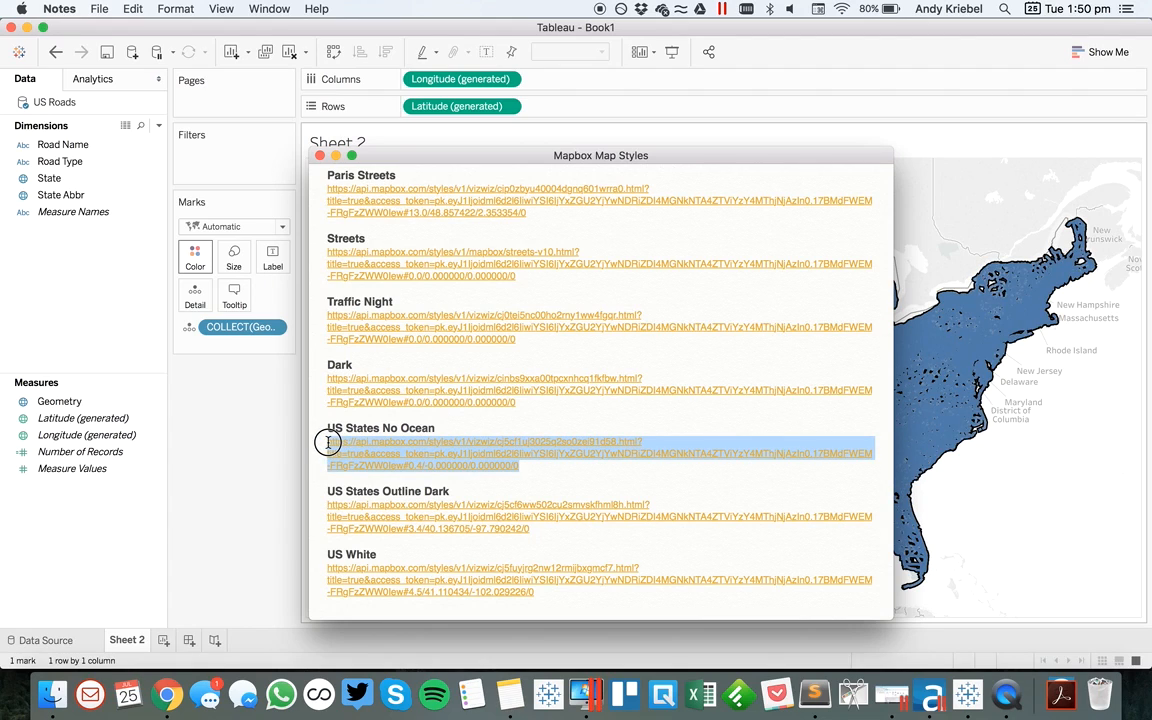
{"action": "left_click", "coordinate": [80, 330]}
- Open the background map services and start adding a Mapbox map
{"action": "left_click", "coordinate": [426, 8]}
{"action": "mouse_move", "coordinate": [470, 28]}
{"action": "left_click", "coordinate": [607, 88]}
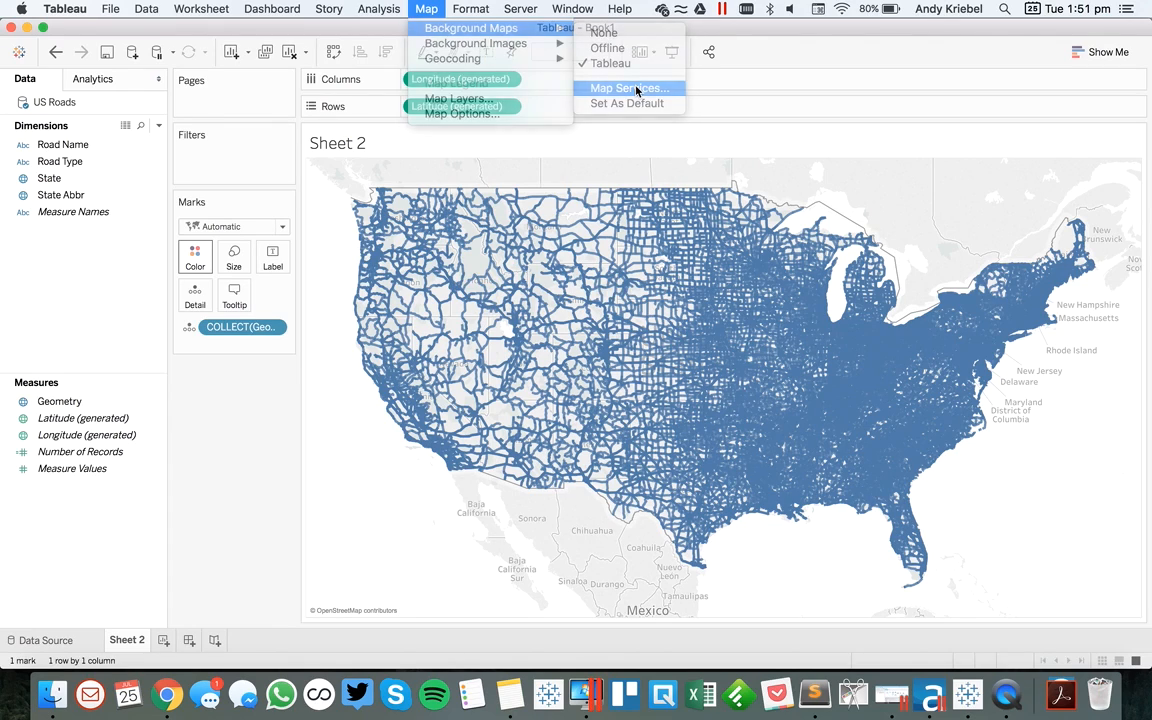
{"action": "left_click", "coordinate": [379, 430]}
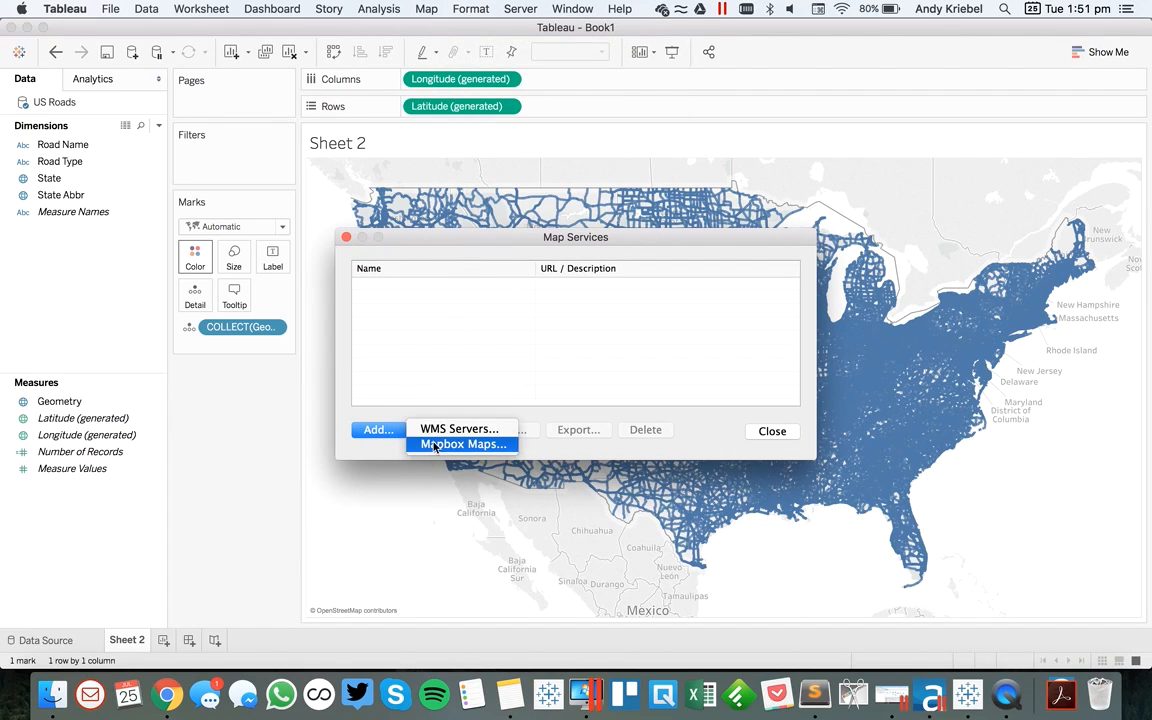
{"action": "left_click", "coordinate": [463, 442]}
- Set the style name of the Mapbox GL map to US
{"action": "key", "text": "super+v"}
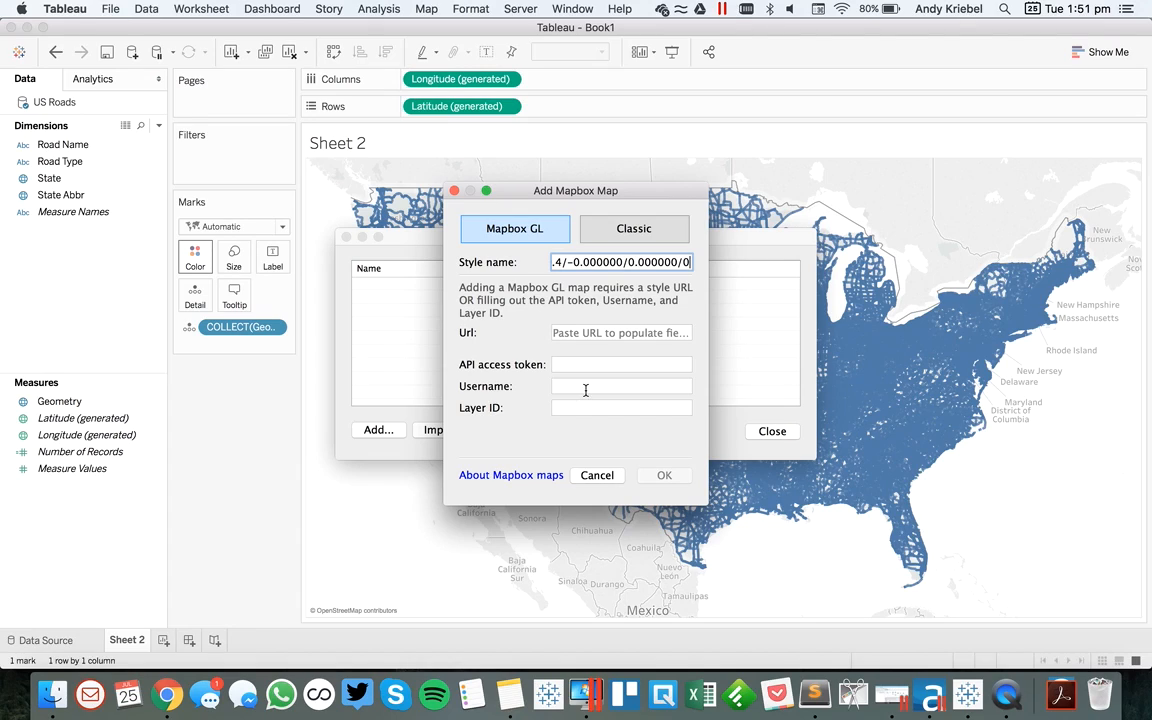
{"action": "key", "text": "super+a"}
{"action": "type", "text": "US Roads"}
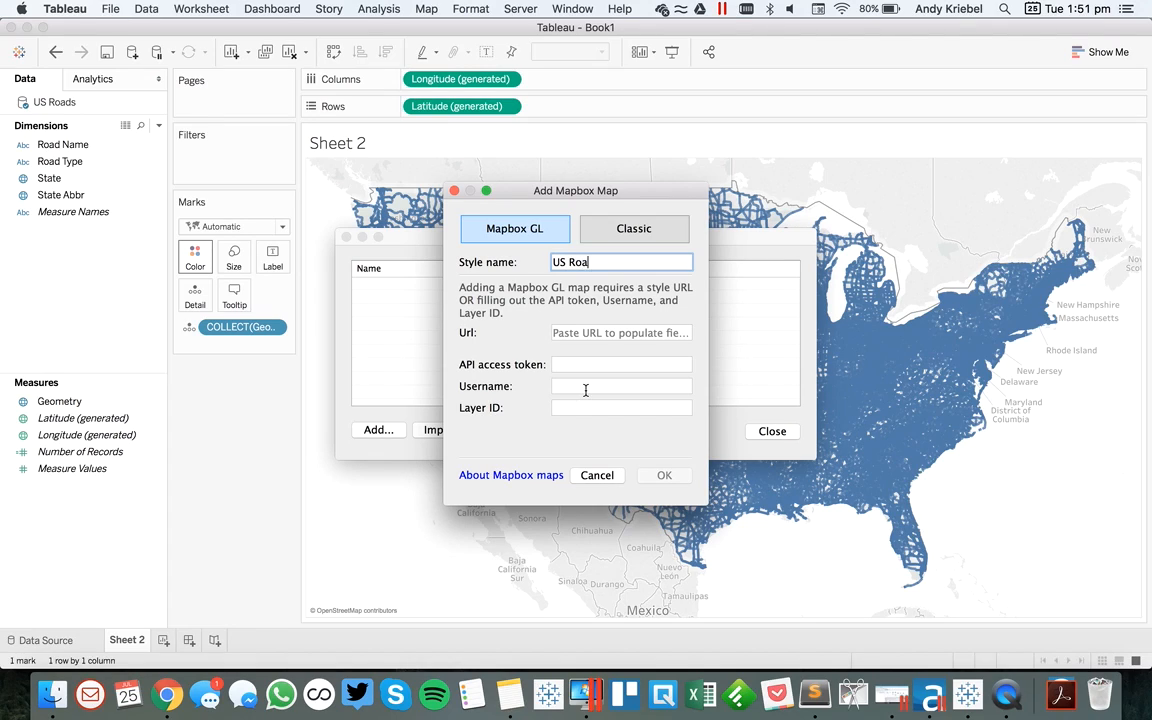
{"action": "key", "text": "BackSpace"}
{"action": "key", "text": "BackSpace"}
{"action": "key", "text": "BackSpace"}
{"action": "key", "text": "BackSpace"}
{"action": "key", "text": "BackSpace"}
{"action": "key", "text": "BackSpace"}
- Paste the copied style URL to fill in the Mapbox API access token, username and layer ID, and add the map service
{"action": "left_click", "coordinate": [607, 332]}
{"action": "key", "text": "super+v"}
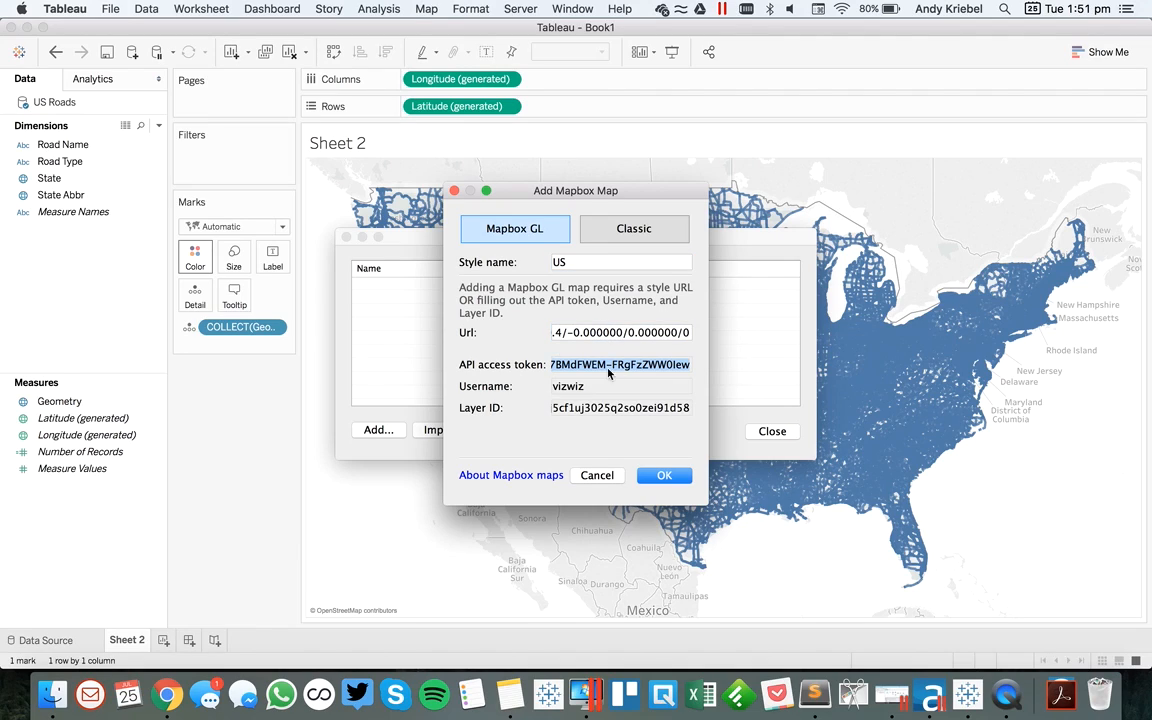
{"action": "left_click", "coordinate": [673, 471]}
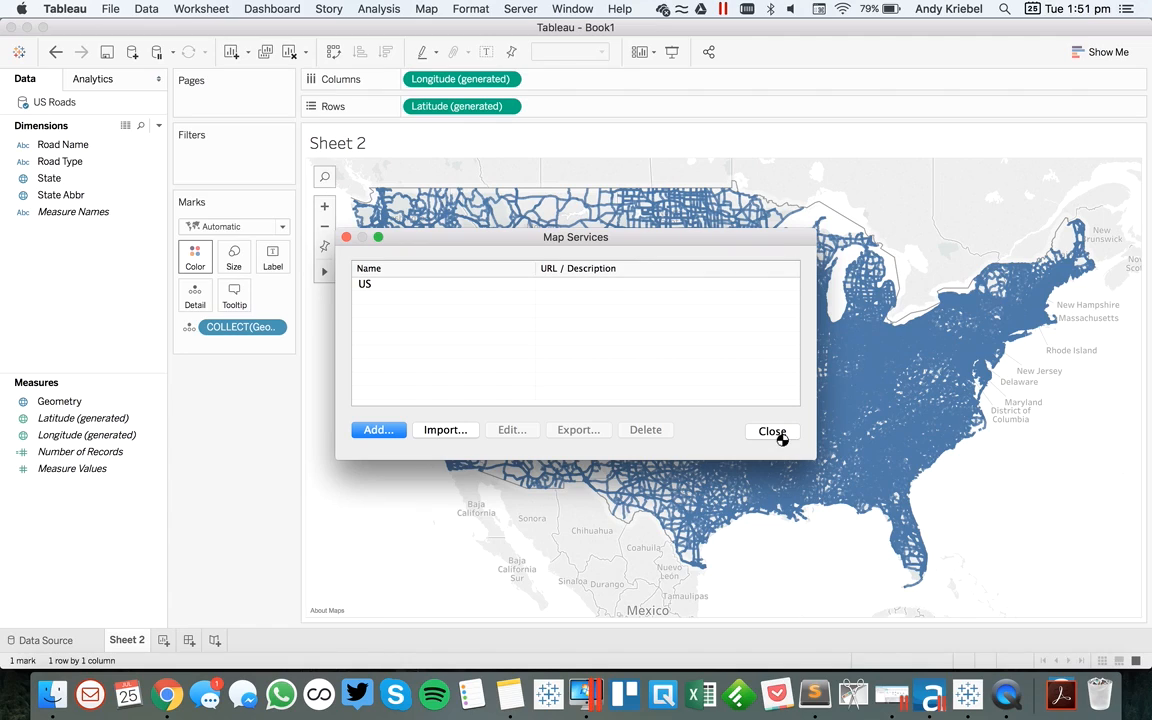
{"action": "left_click", "coordinate": [773, 432]}
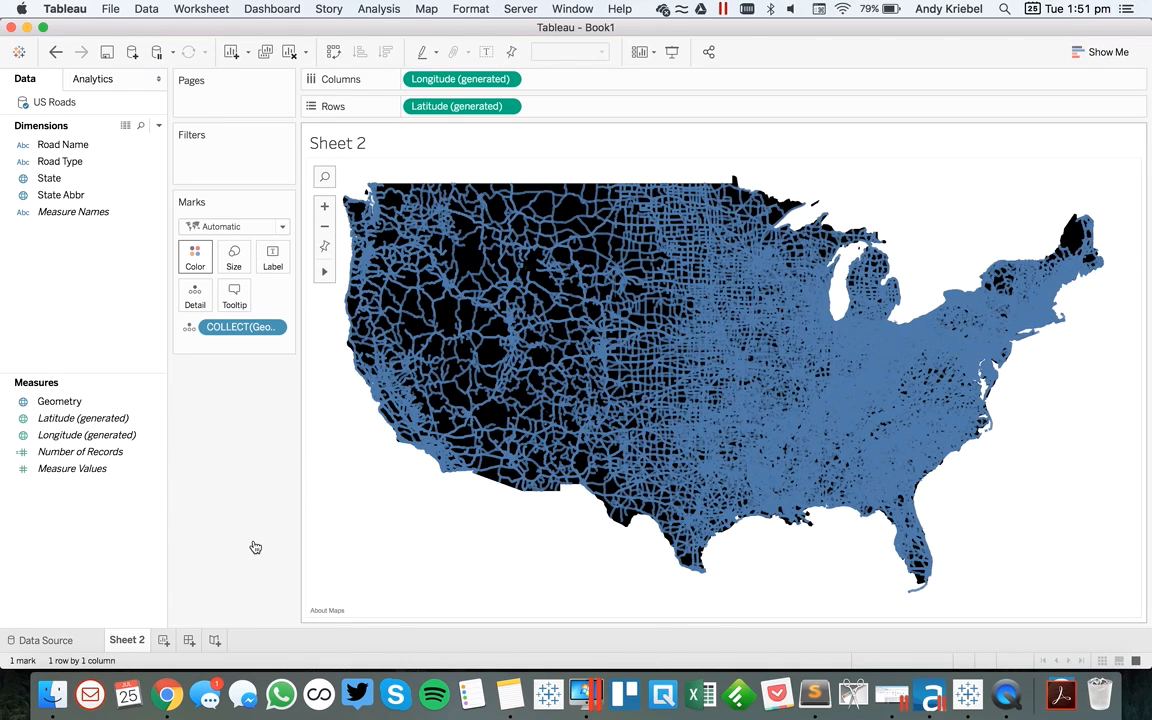
- Create a group from the Road Type field and put value I into a group named Interstate
{"action": "left_click", "coordinate": [62, 162]}
{"action": "right_click", "coordinate": [65, 166]}
{"action": "mouse_move", "coordinate": [166, 296]}
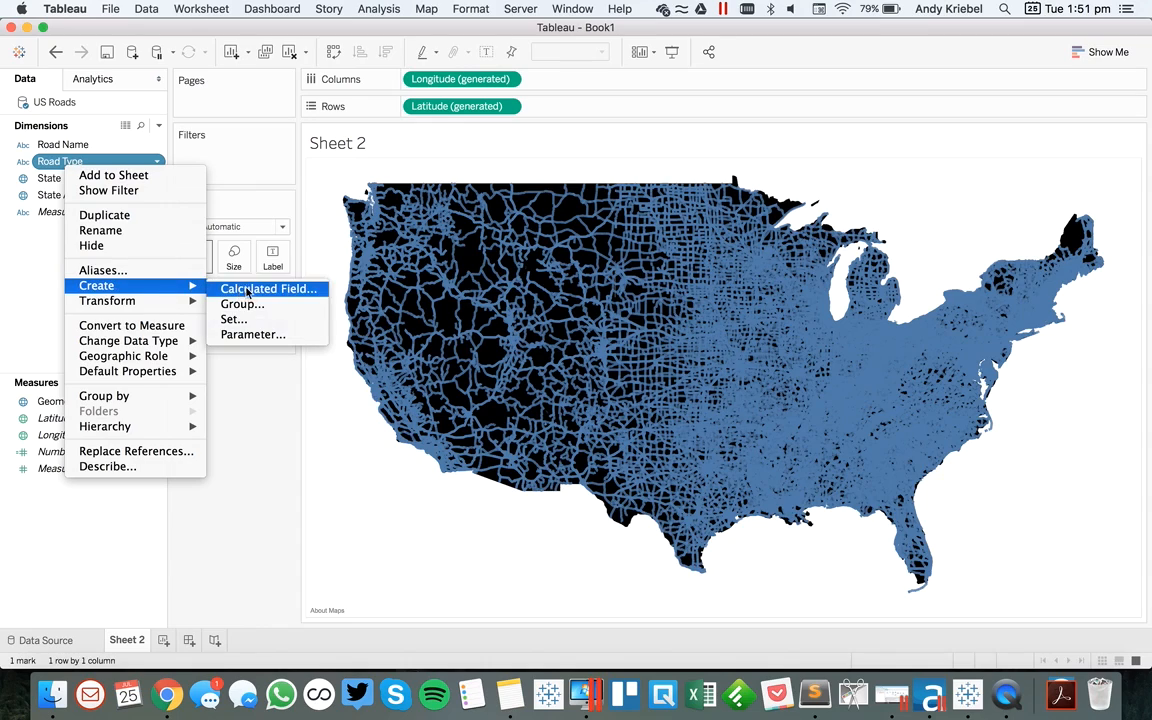
{"action": "left_click", "coordinate": [243, 303]}
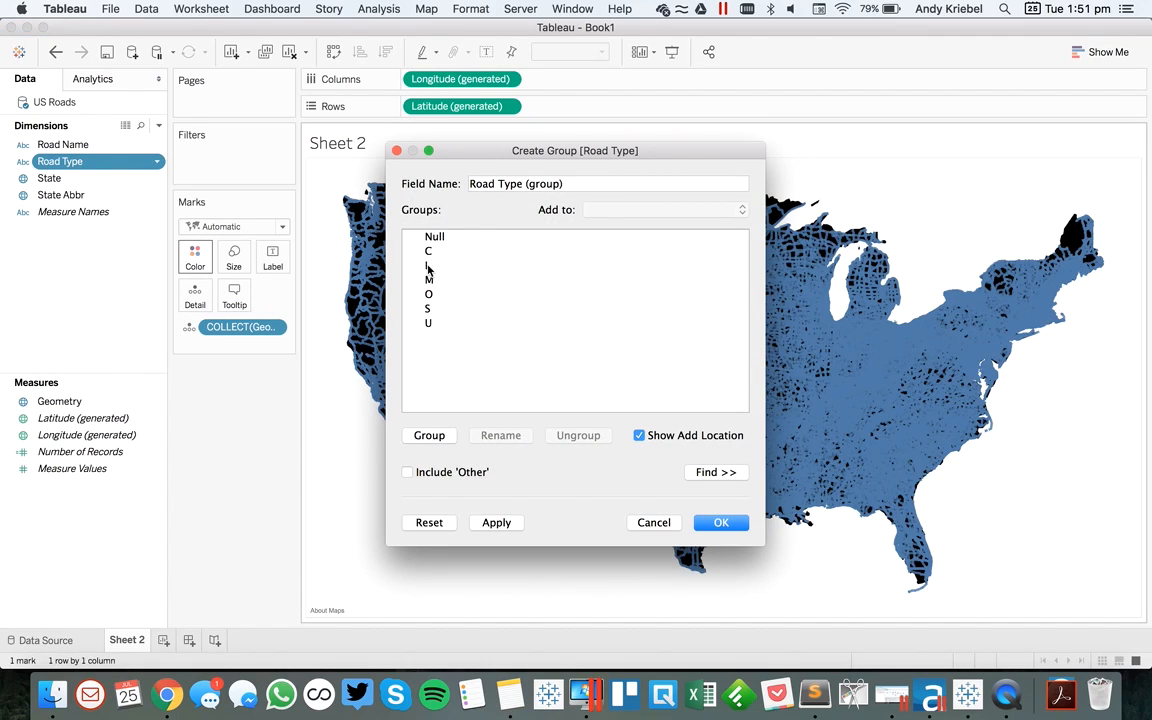
{"action": "left_click", "coordinate": [428, 265]}
{"action": "left_click", "coordinate": [432, 436]}
{"action": "type", "text": "Interstate"}
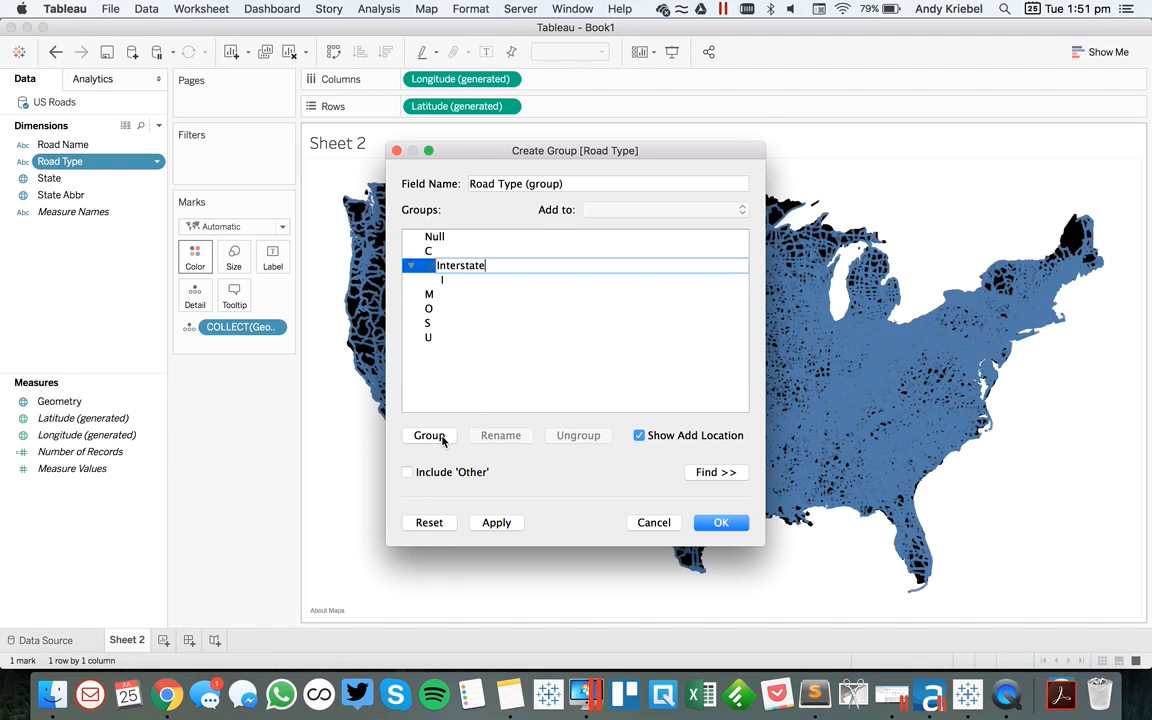
{"action": "left_click", "coordinate": [457, 401]}
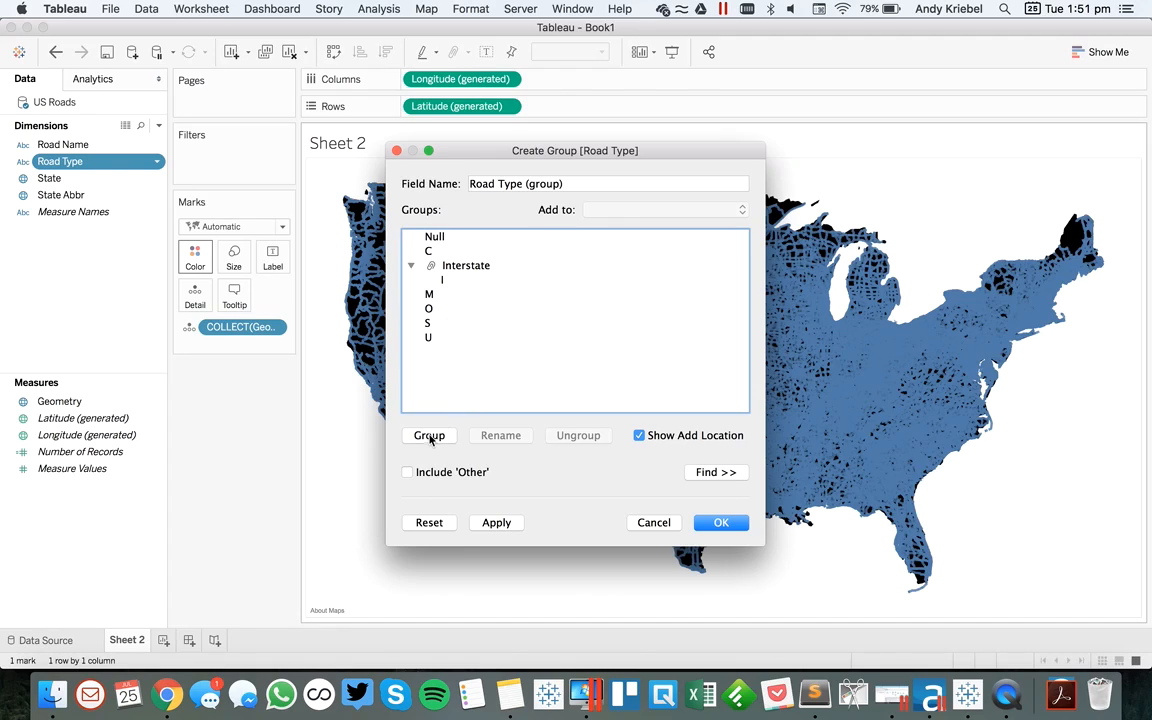
- Include the remaining road types in the Other group and name it Pri/Sec Roads
{"action": "left_click", "coordinate": [406, 471]}
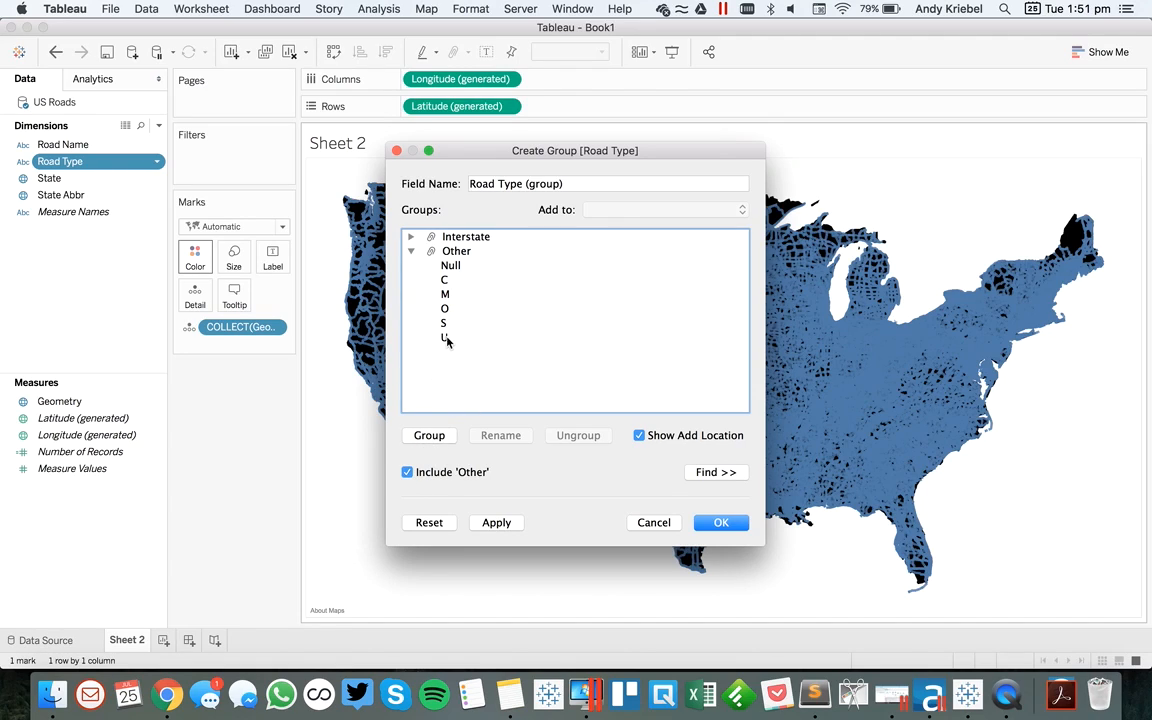
{"action": "left_click", "coordinate": [455, 251]}
{"action": "left_click", "coordinate": [498, 436]}
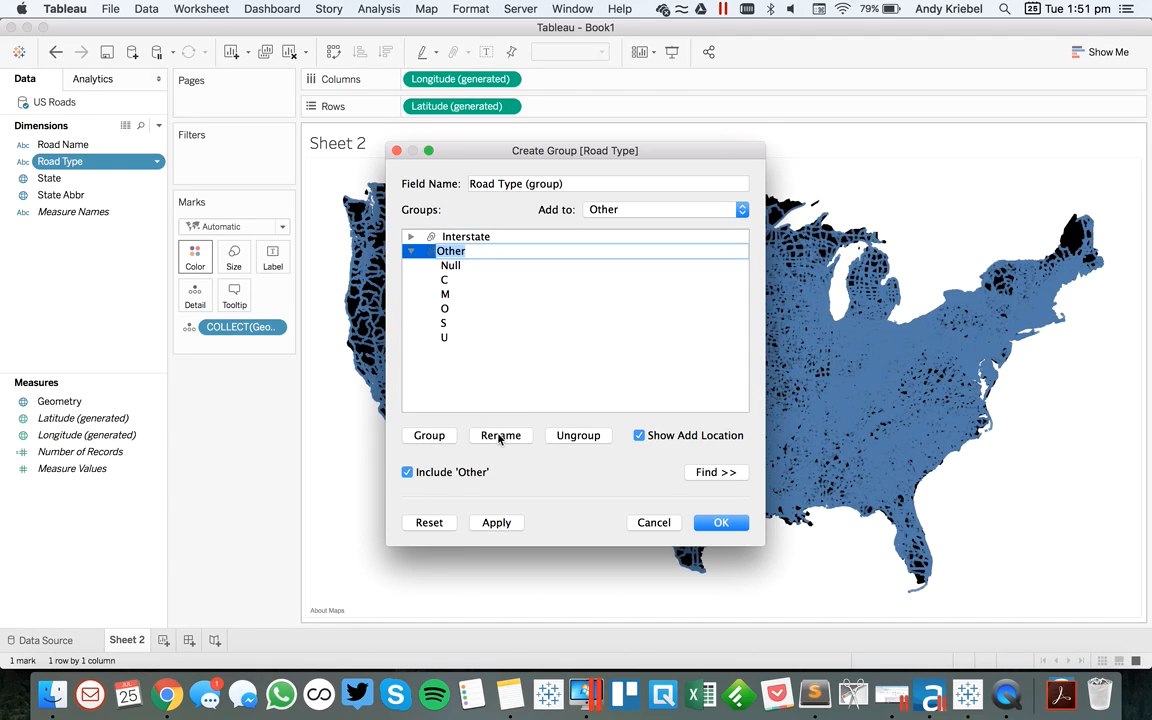
{"action": "type", "text": "Pri/Sec Roads"}
{"action": "left_click", "coordinate": [531, 404]}
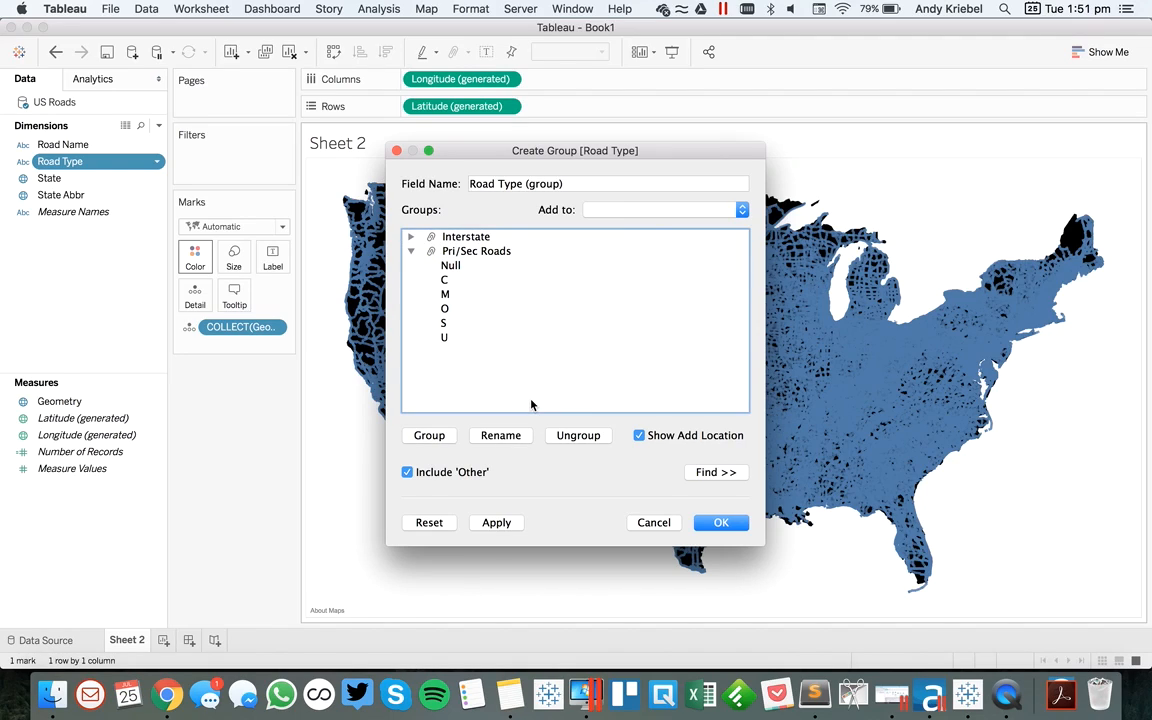
- Rename the Pri/Sec Roads group All Others and create the grouped field
{"action": "left_click", "coordinate": [468, 254]}
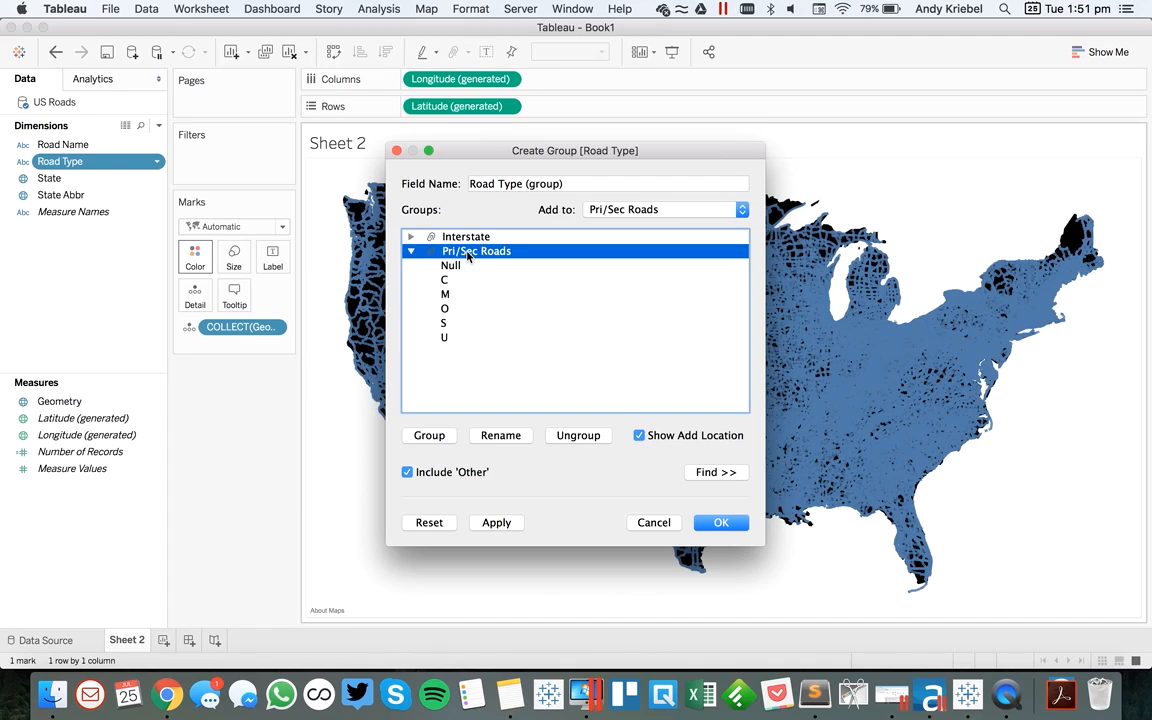
{"action": "left_click", "coordinate": [468, 254]}
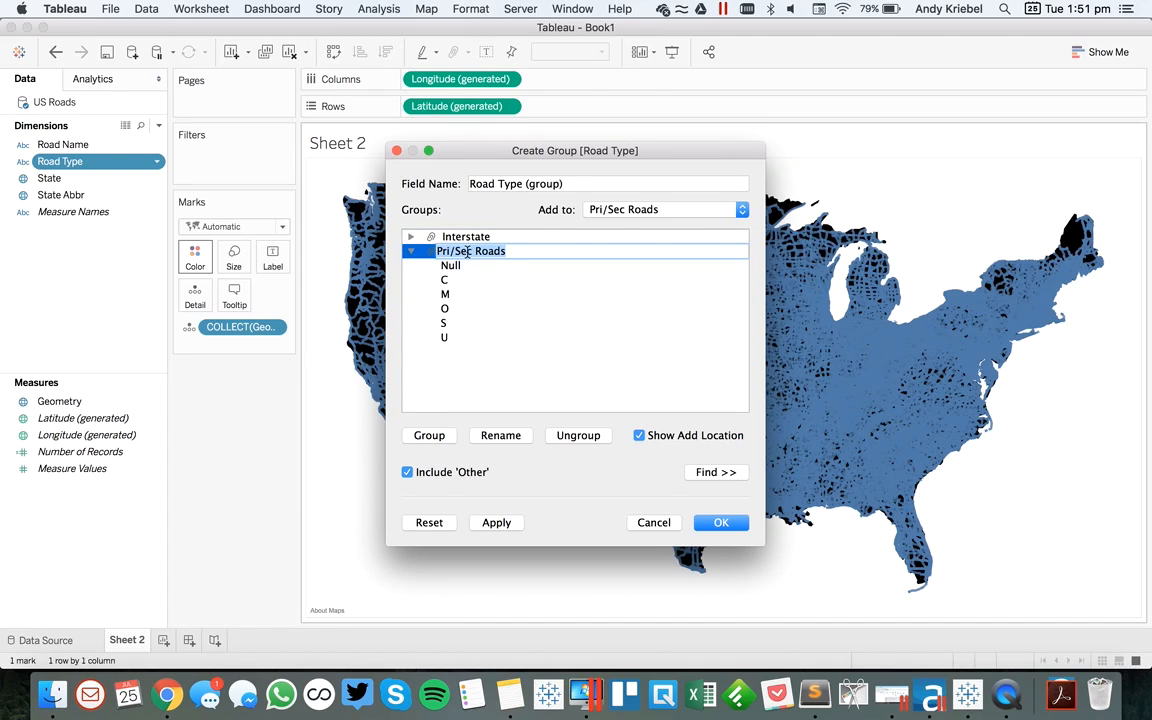
{"action": "type", "text": "All Others"}
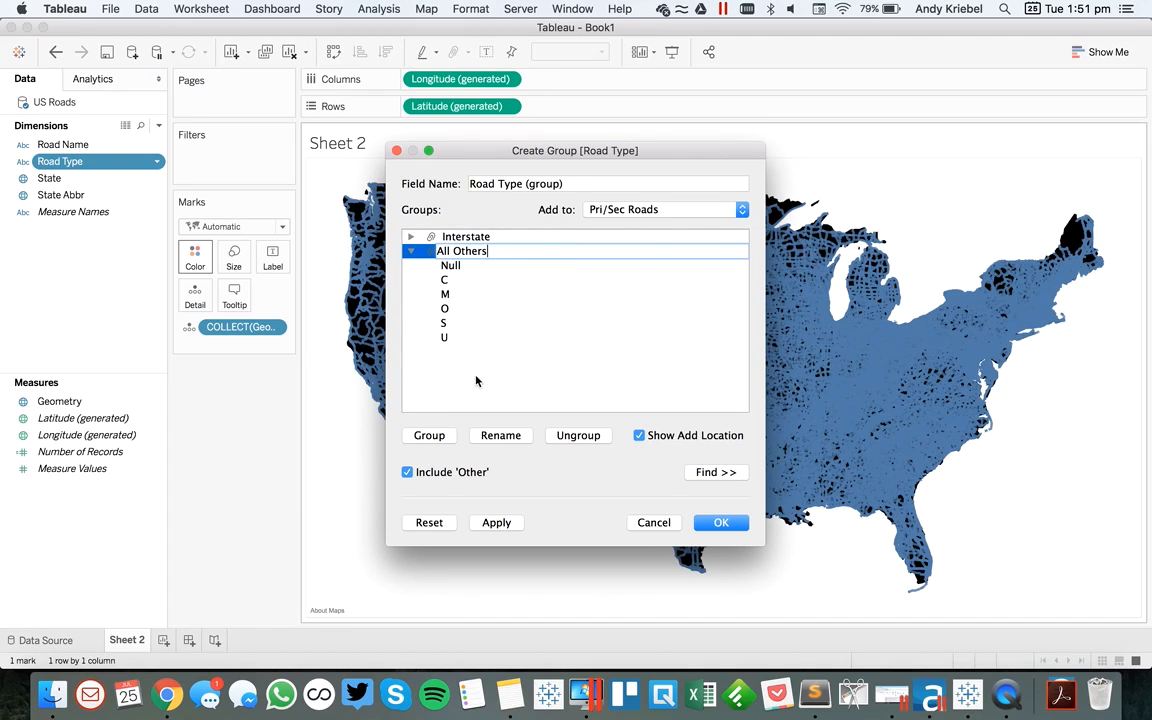
{"action": "left_click", "coordinate": [476, 382]}
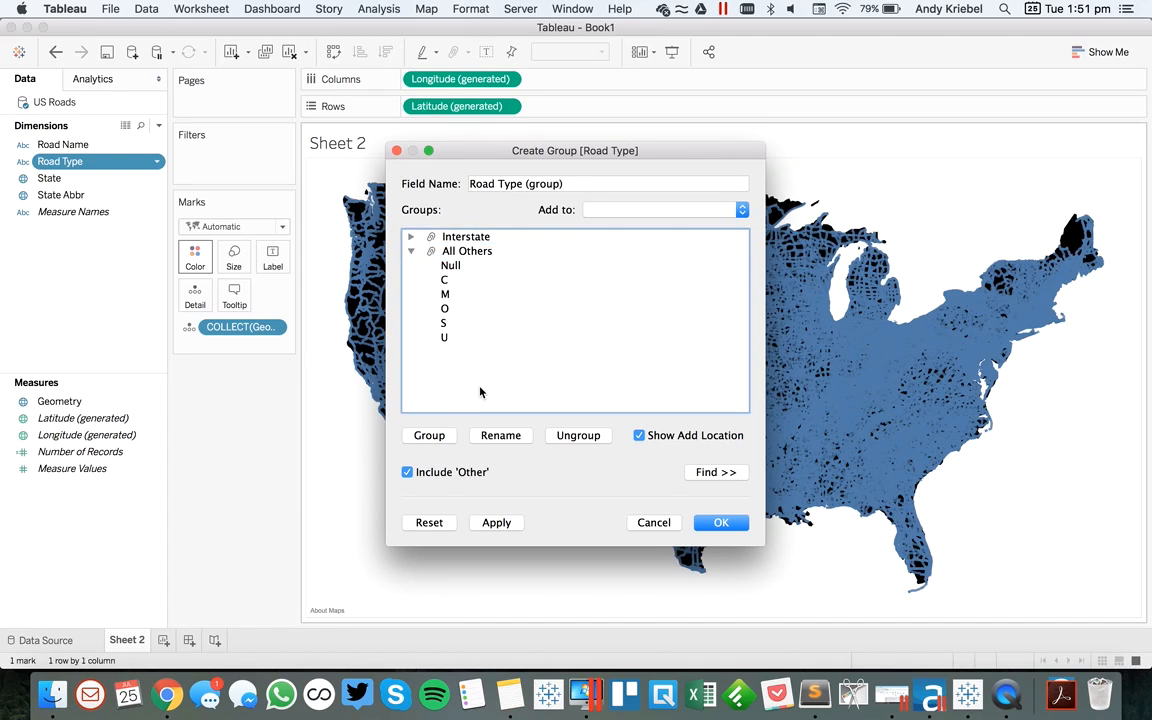
{"action": "left_click", "coordinate": [721, 522]}
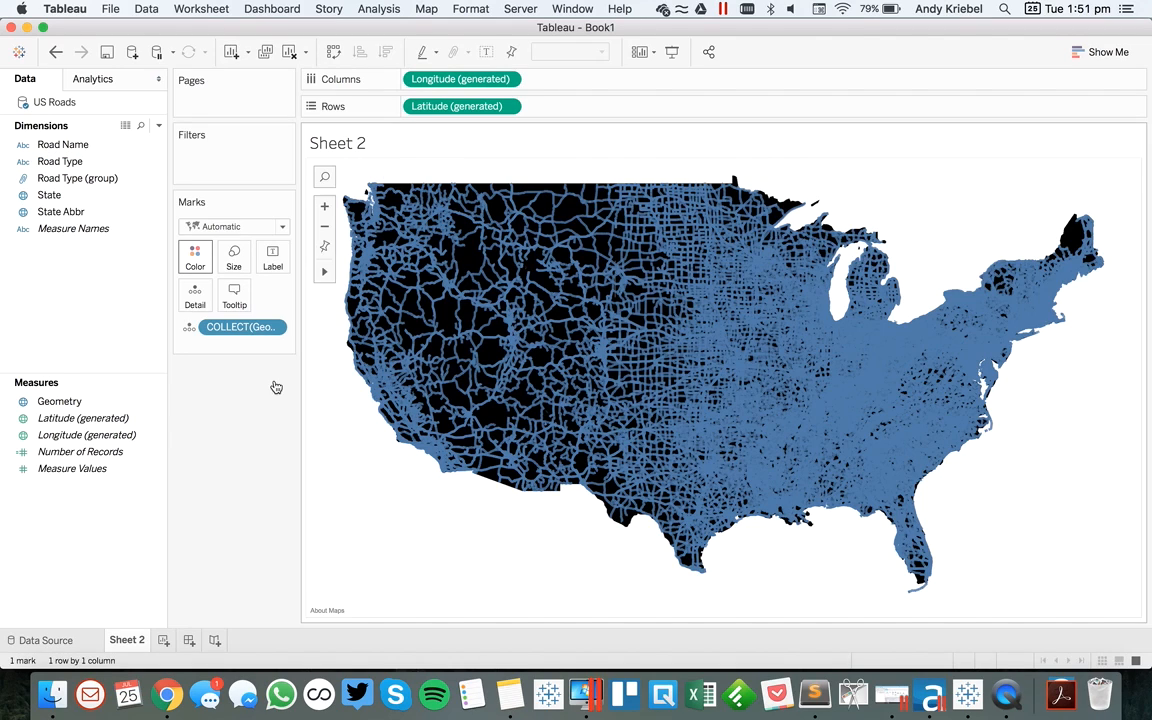
- Color the road map by Road Type (group)
{"action": "left_click", "coordinate": [75, 180]}
{"action": "left_click_drag", "start_coordinate": [75, 182], "coordinate": [185, 250]}
{"action": "left_click_drag", "start_coordinate": [195, 258], "coordinate": [244, 440]}
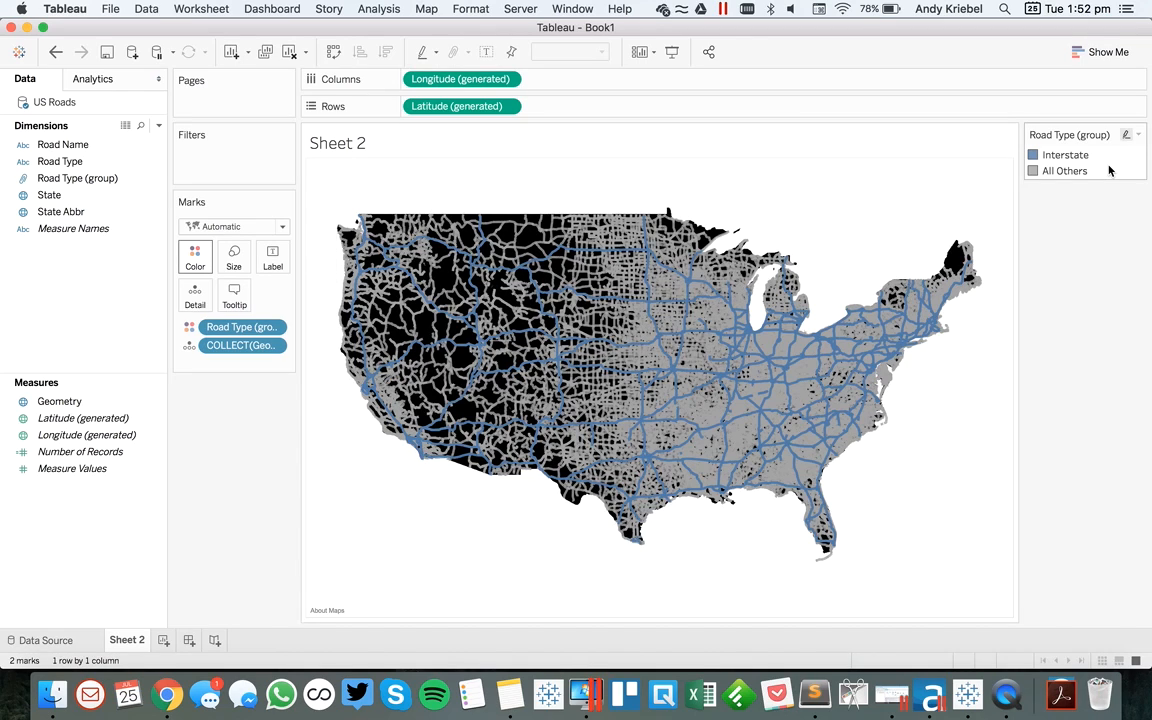
- Assign colors from the Twitter palette: bright blue for Interstate and very light gray for All Others
{"action": "double_click", "coordinate": [1108, 170]}
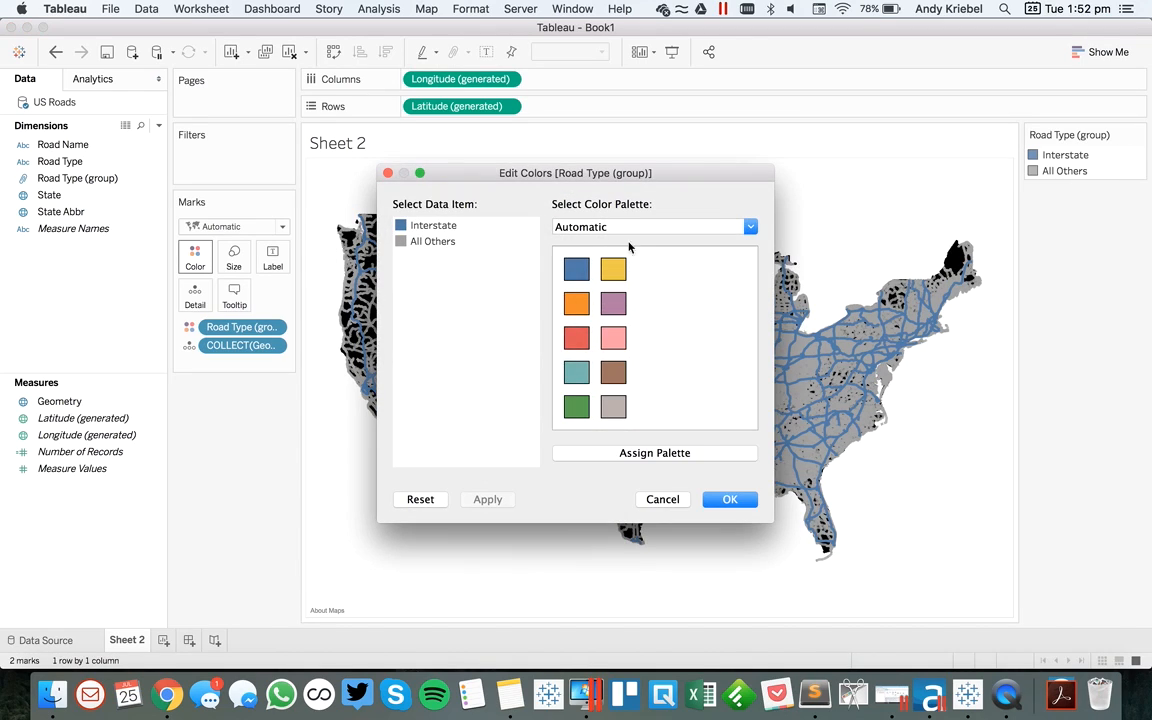
{"action": "left_click", "coordinate": [588, 226]}
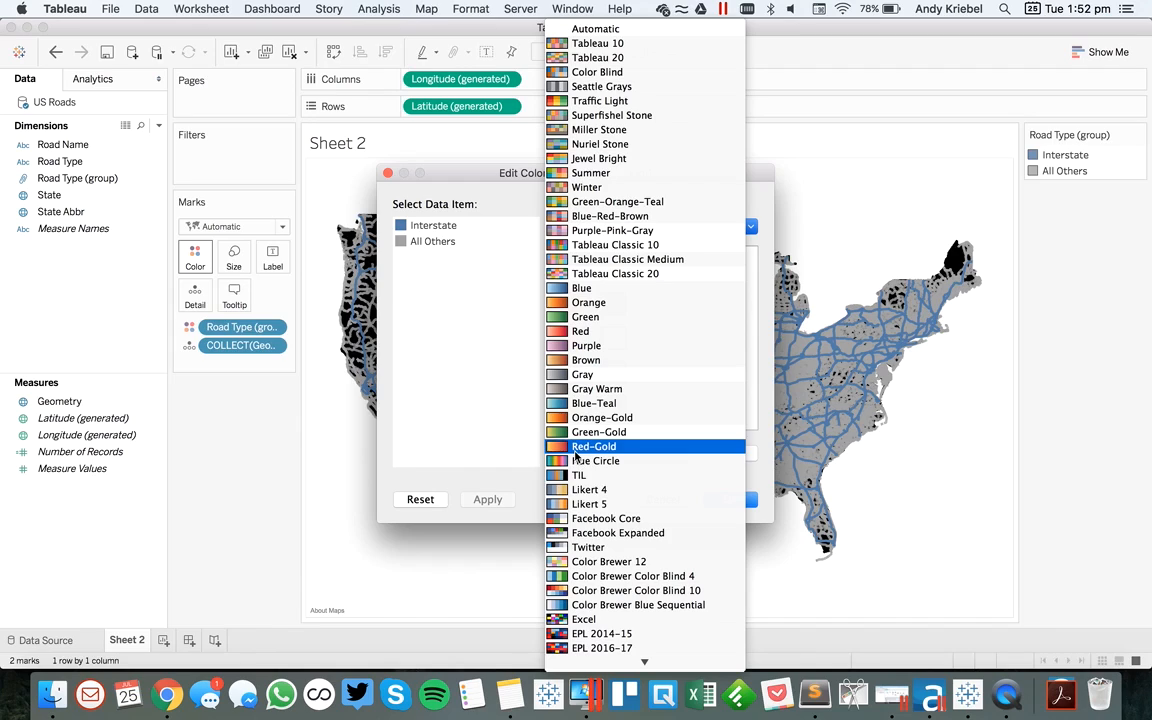
{"action": "left_click", "coordinate": [588, 548]}
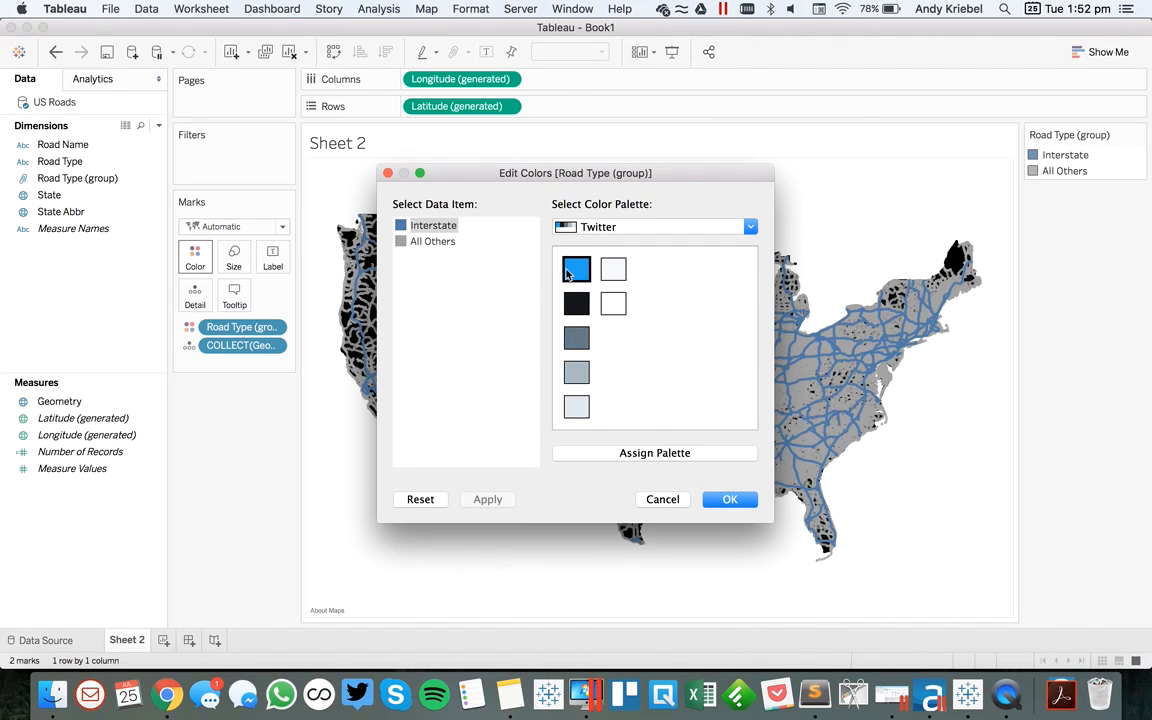
{"action": "left_click", "coordinate": [577, 271]}
{"action": "left_click", "coordinate": [428, 241]}
{"action": "left_click", "coordinate": [577, 405]}
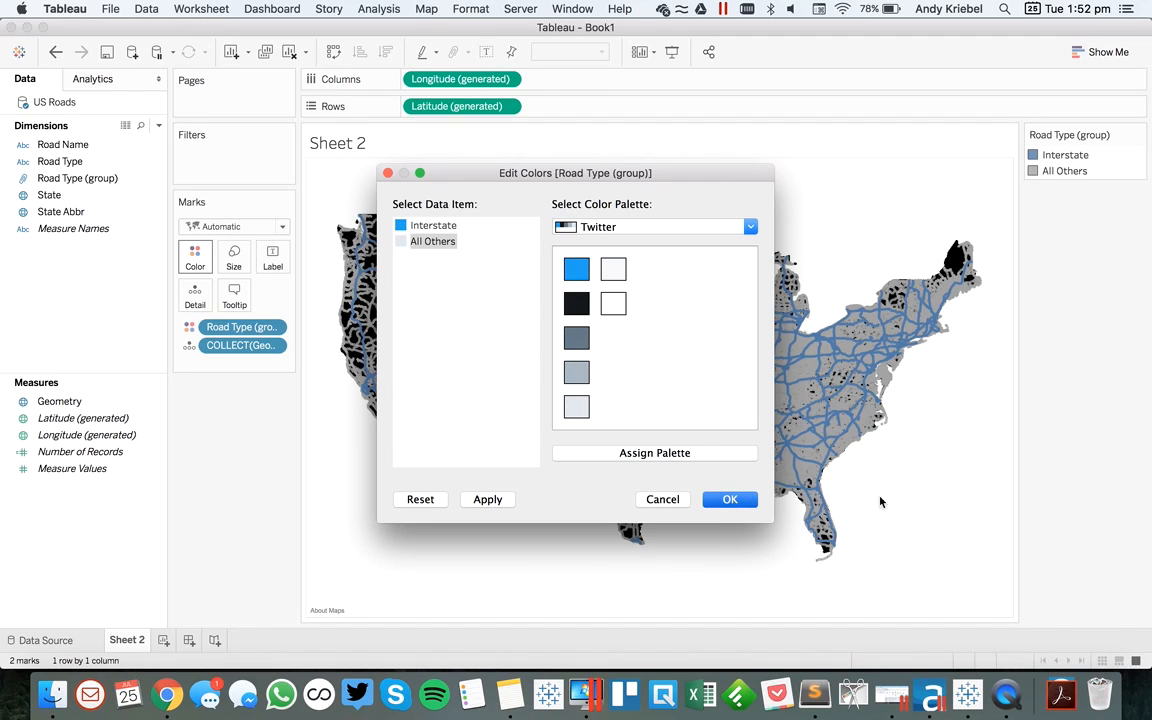
{"action": "left_click", "coordinate": [730, 499]}
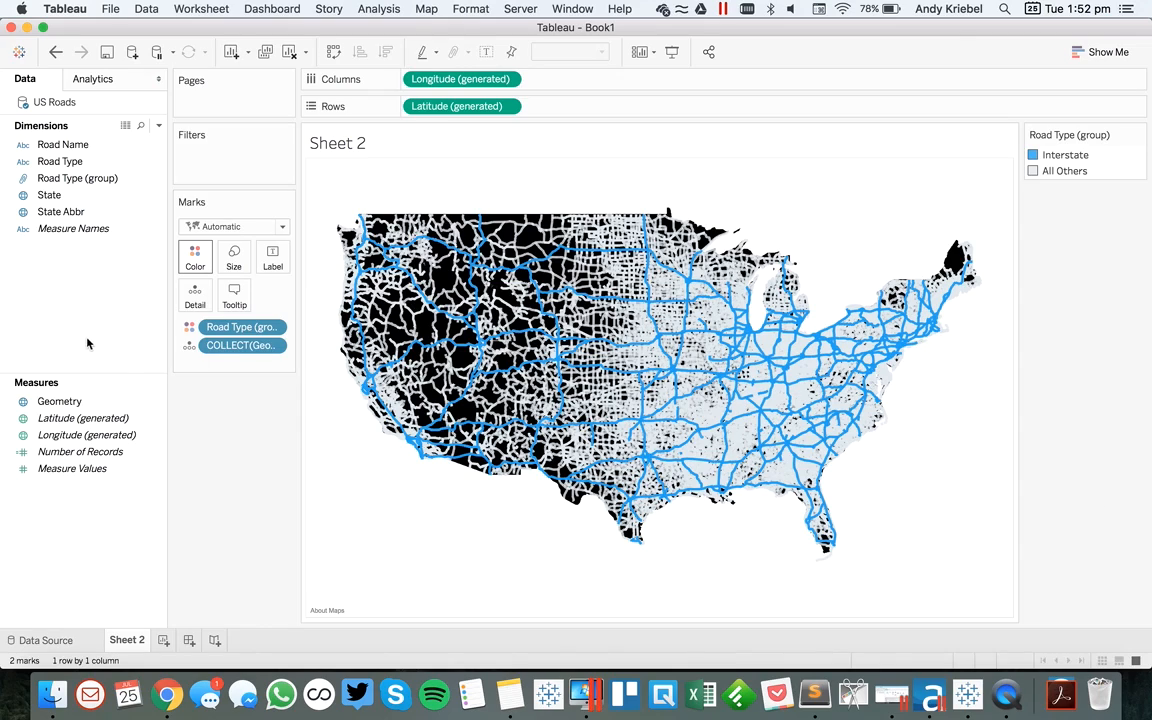
- Size the marks by Road Type (group) and set the mark type to Map
{"action": "left_click_drag", "start_coordinate": [68, 178], "coordinate": [236, 258]}
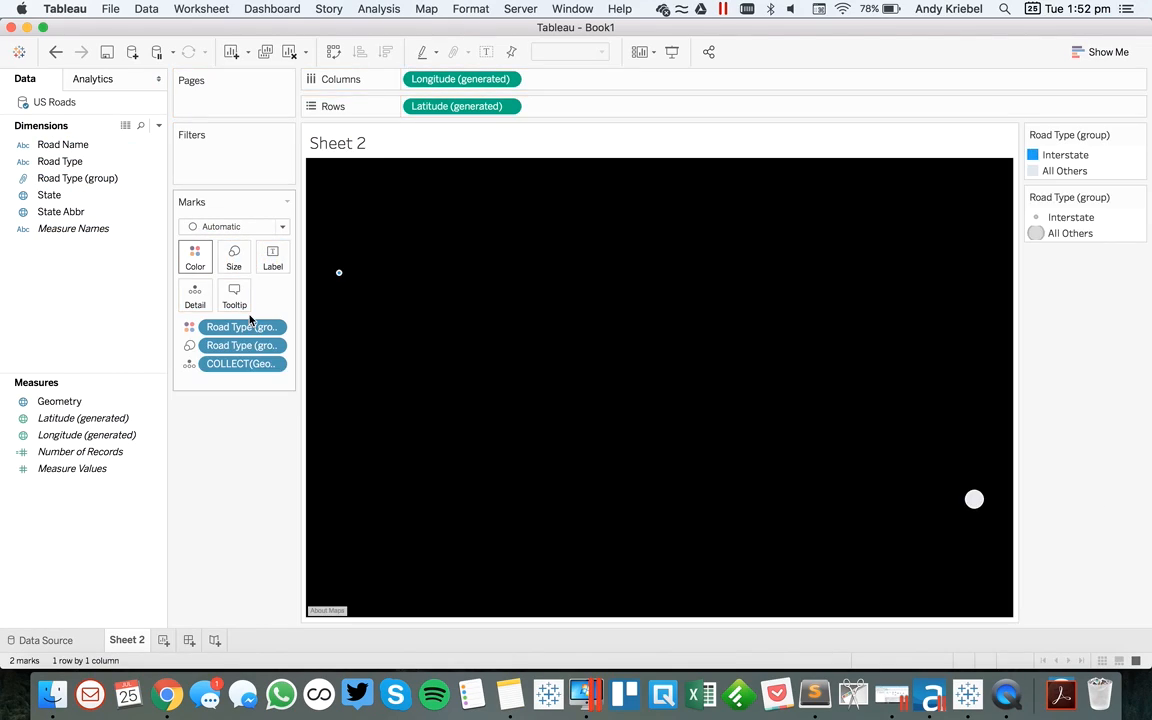
{"action": "left_click", "coordinate": [218, 227]}
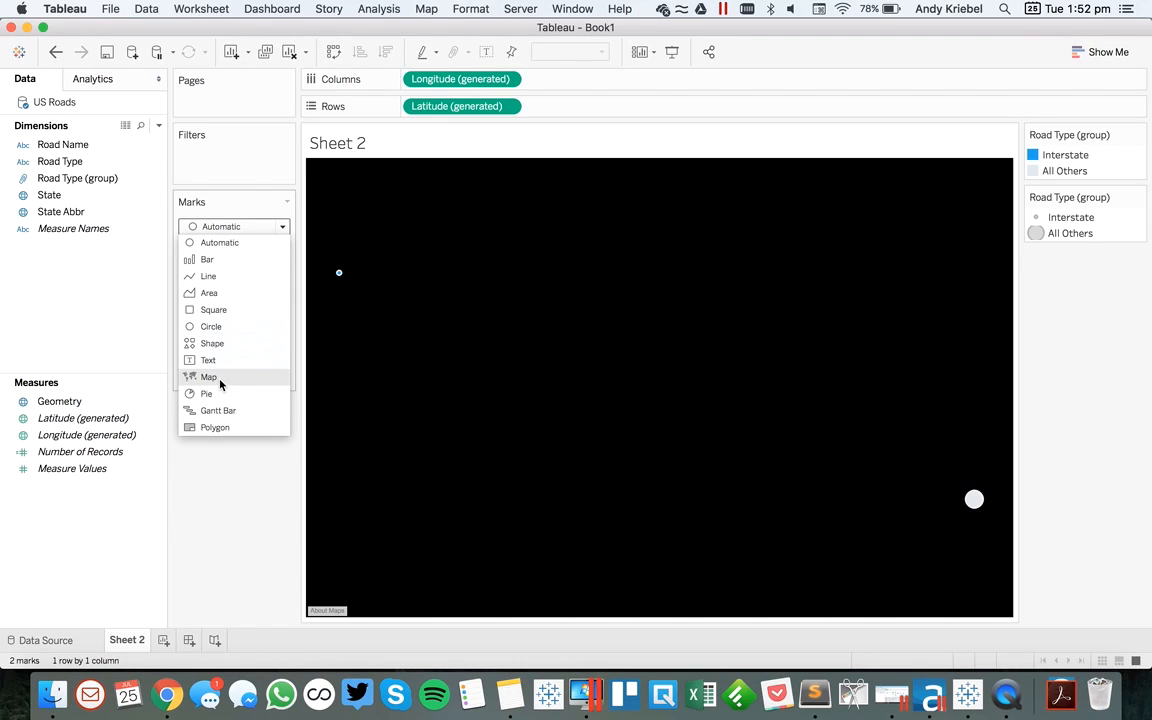
{"action": "key", "text": "Return"}
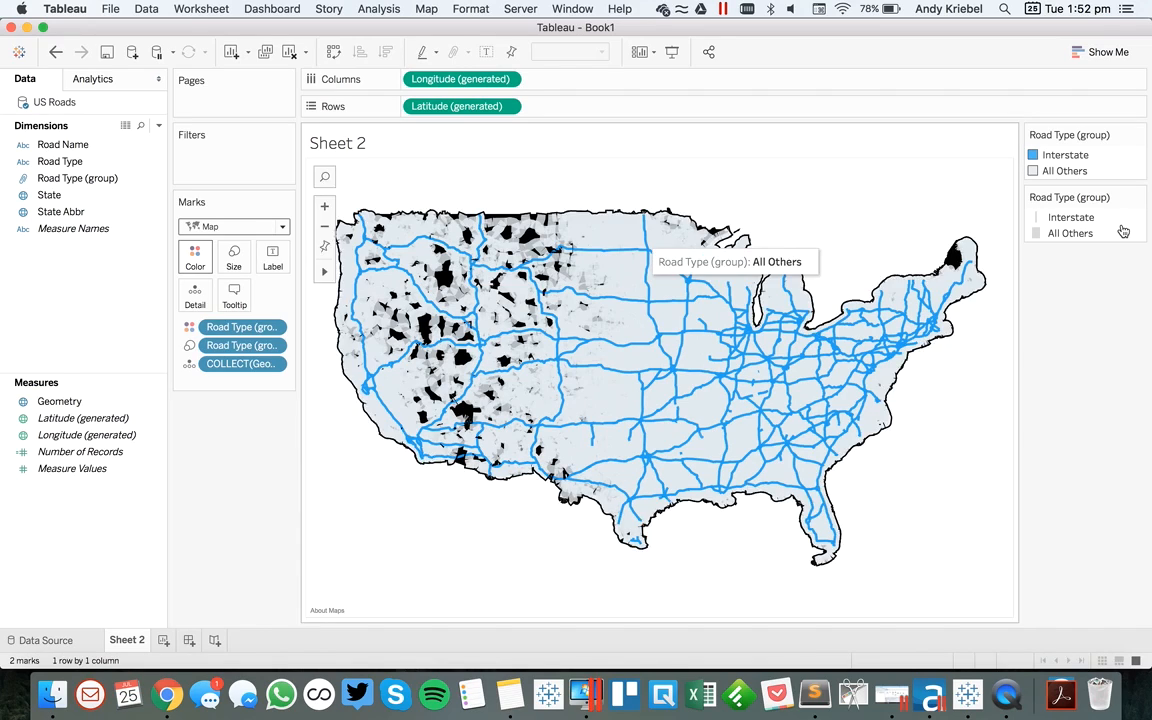
- Reverse the Road Type (group) mark sizes and narrow the size range by reducing its maximum
{"action": "double_click", "coordinate": [1122, 230]}
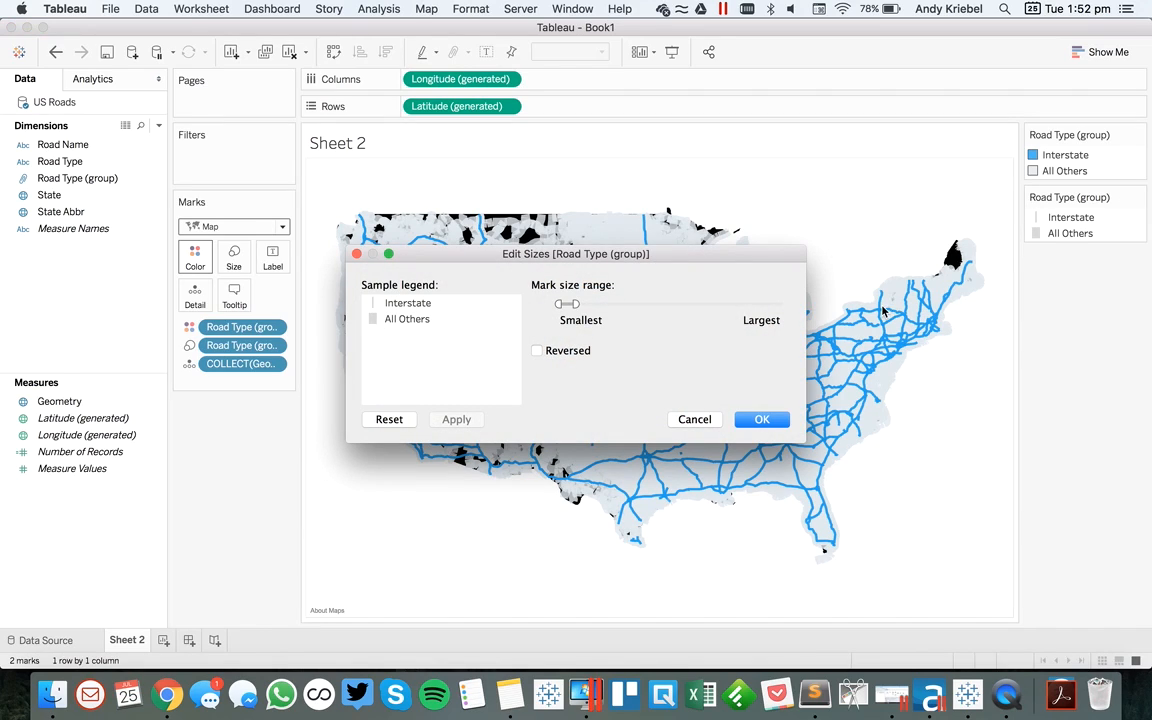
{"action": "left_click", "coordinate": [537, 351]}
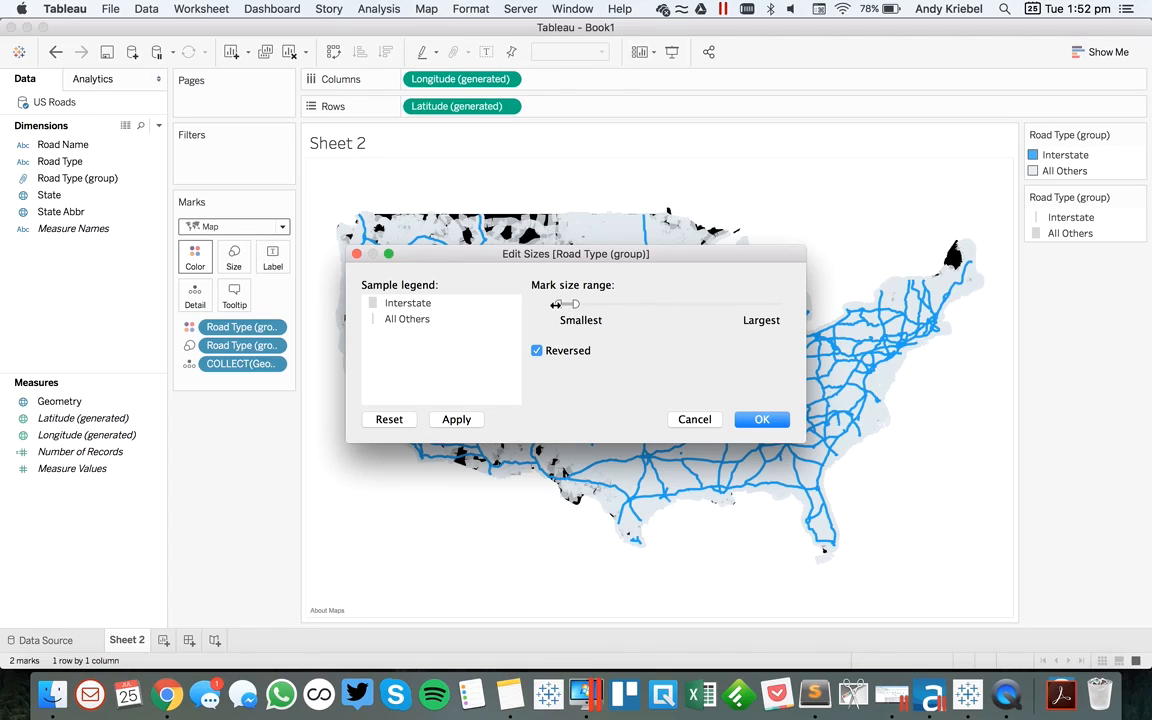
{"action": "left_click_drag", "start_coordinate": [575, 303], "coordinate": [563, 303]}
{"action": "left_click", "coordinate": [456, 419]}
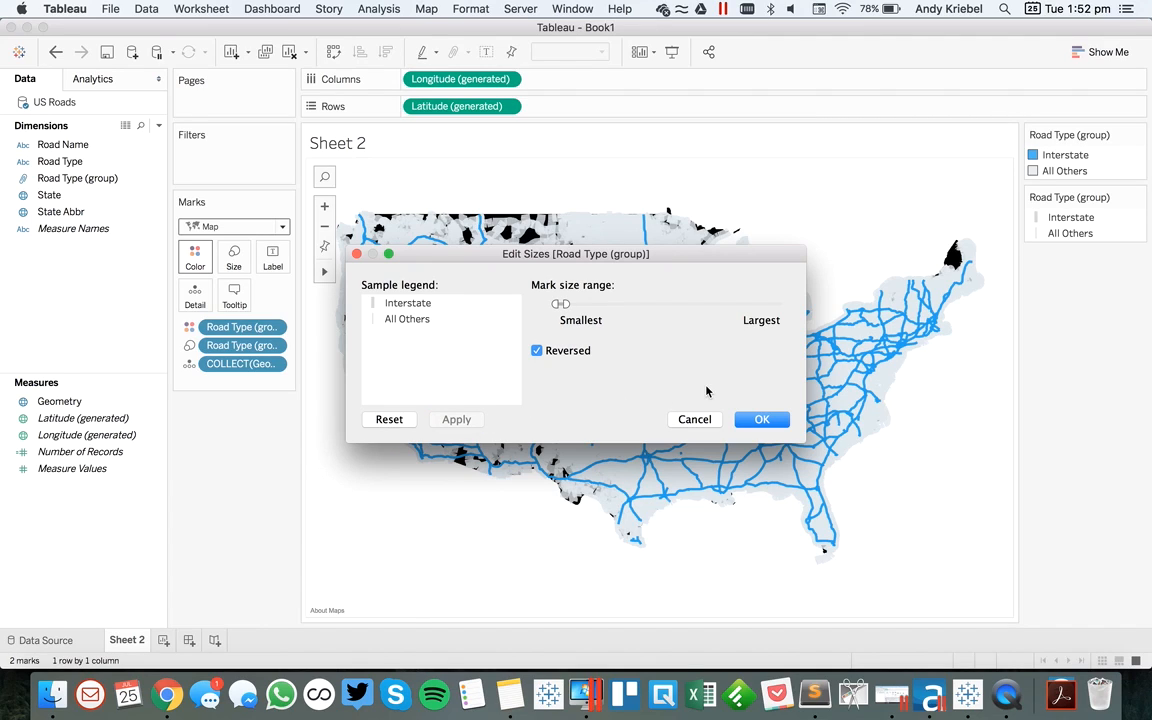
{"action": "left_click", "coordinate": [761, 419]}
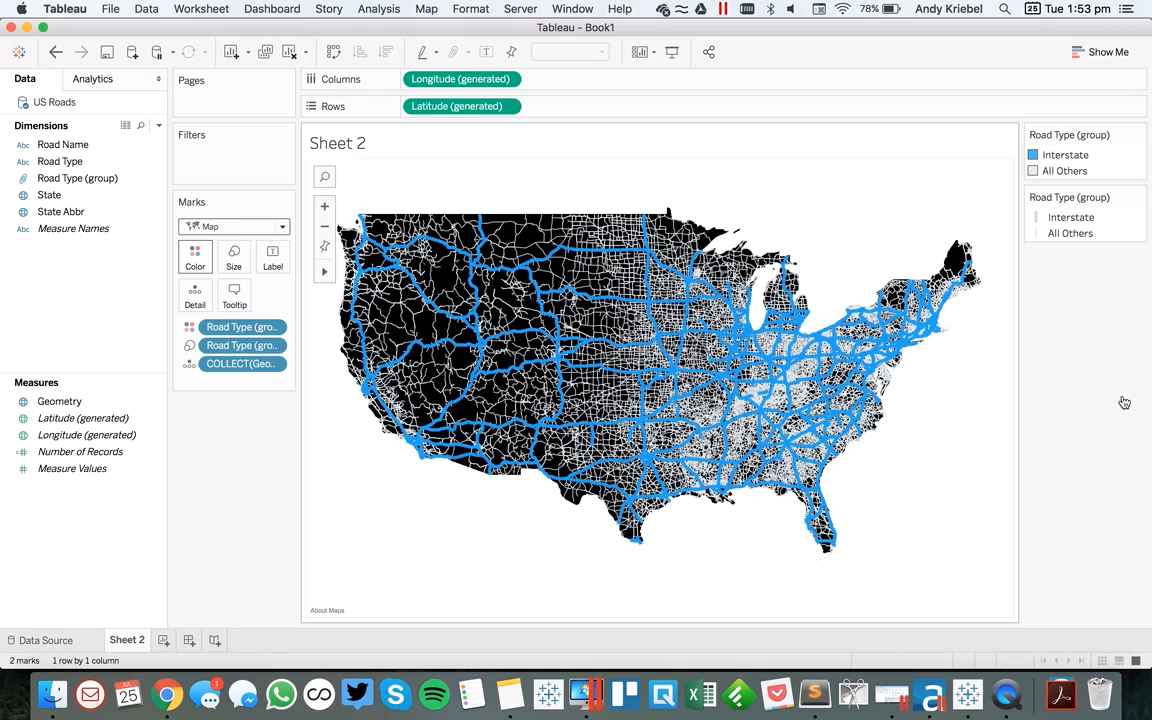
- Add Road Name to the map marks as detail
{"action": "left_click_drag", "start_coordinate": [78, 145], "coordinate": [186, 302]}
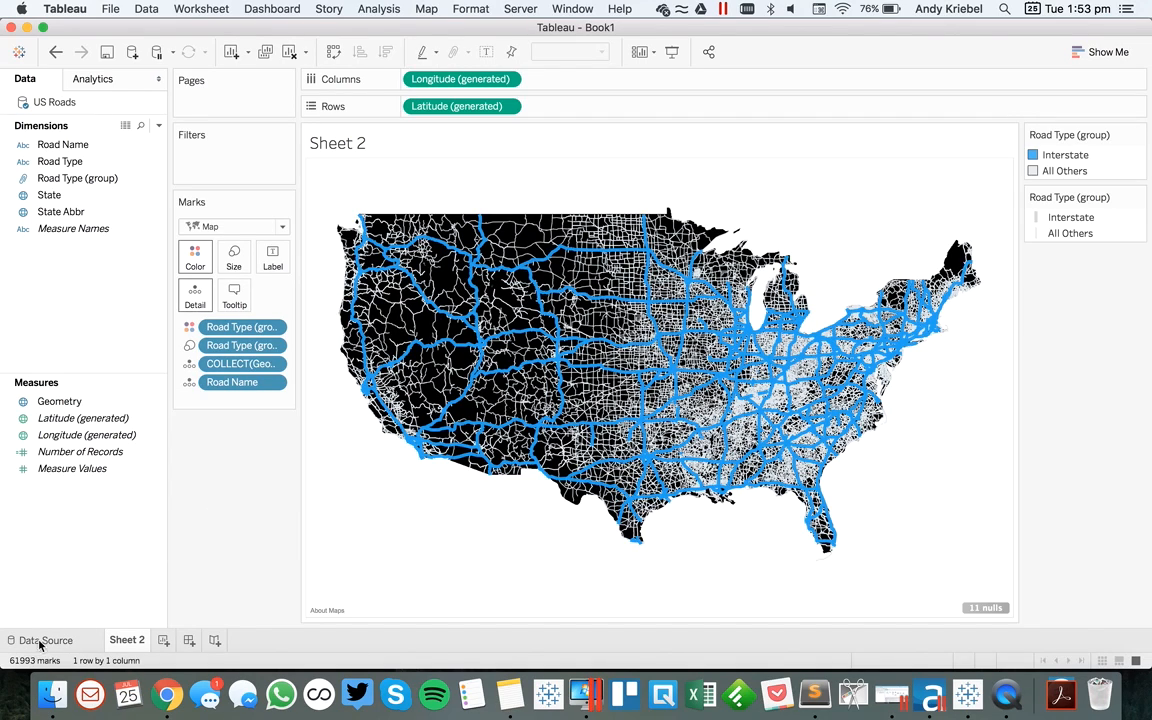
{"action": "mouse_move", "coordinate": [381, 379]}
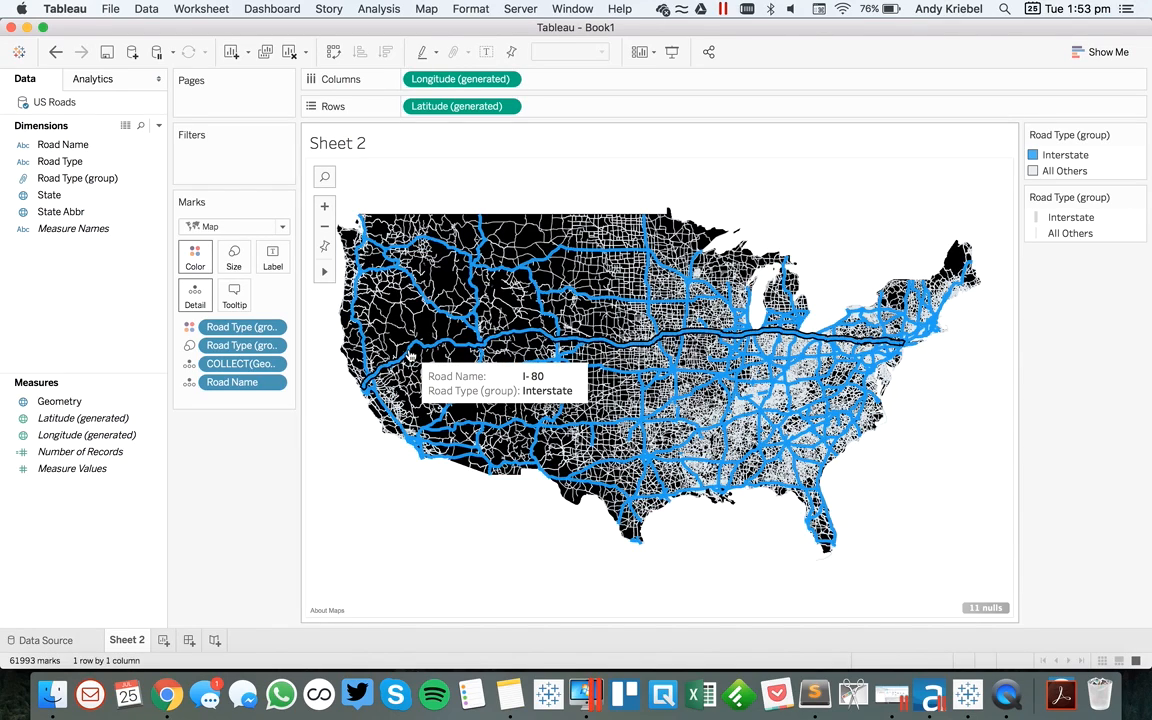
{"action": "left_click", "coordinate": [273, 345]}
{"action": "left_click", "coordinate": [237, 455]}
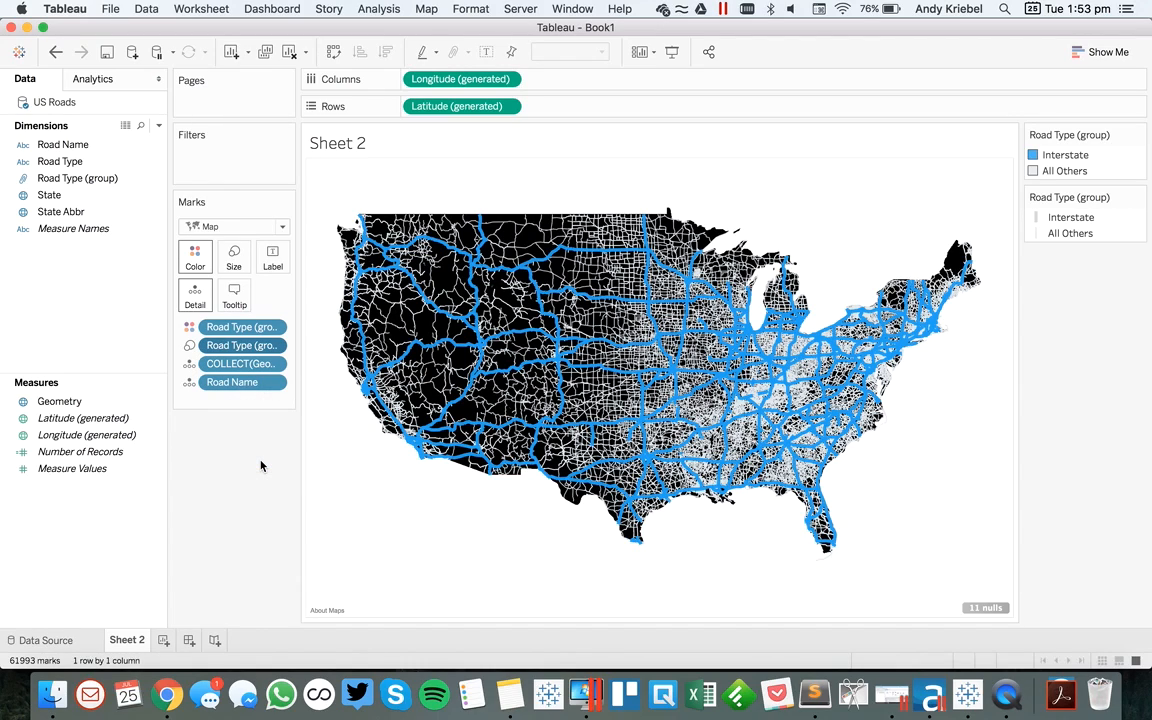
- Show a filter for the State field
{"action": "left_click", "coordinate": [77, 196]}
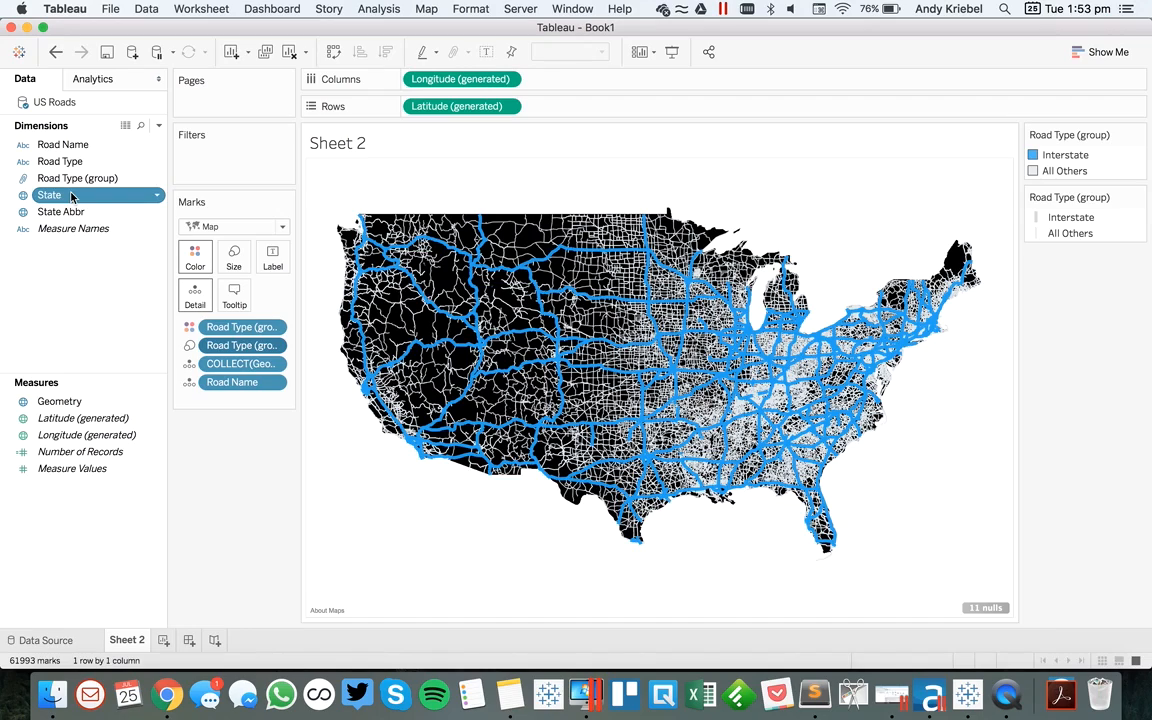
{"action": "right_click", "coordinate": [77, 196]}
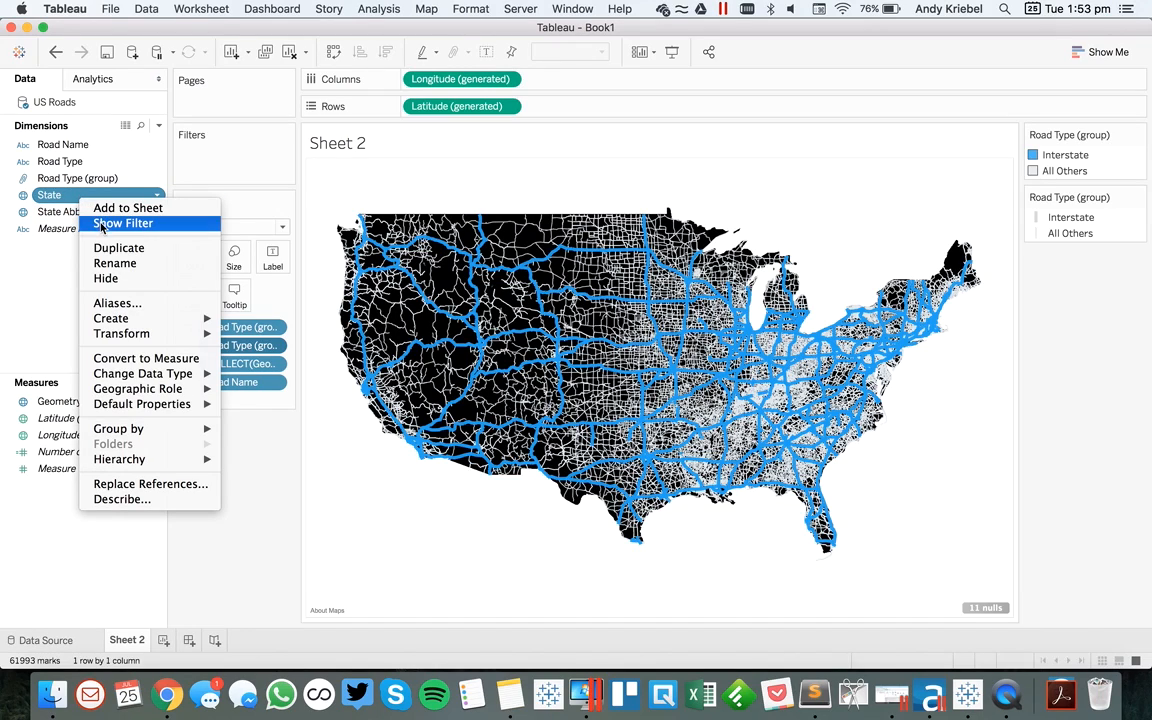
{"action": "left_click", "coordinate": [101, 224]}
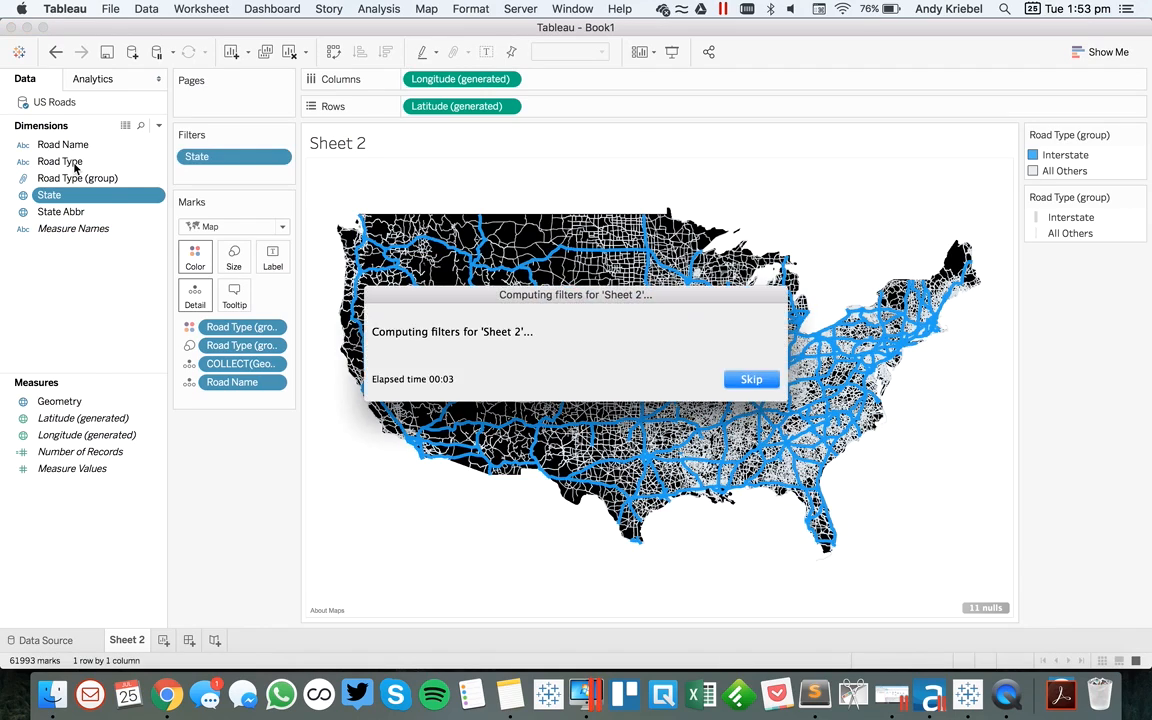
- Edit the Road Type aliases, naming member C County Hwy and member I Interstate
{"action": "right_click", "coordinate": [76, 166]}
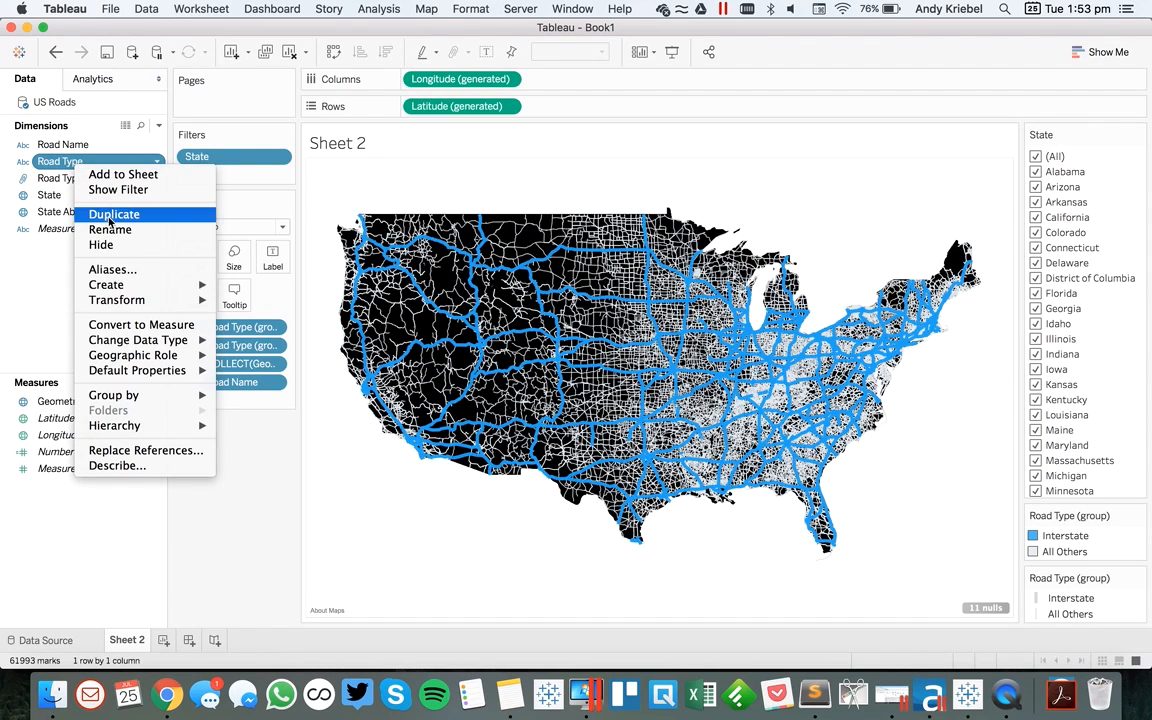
{"action": "left_click", "coordinate": [118, 276]}
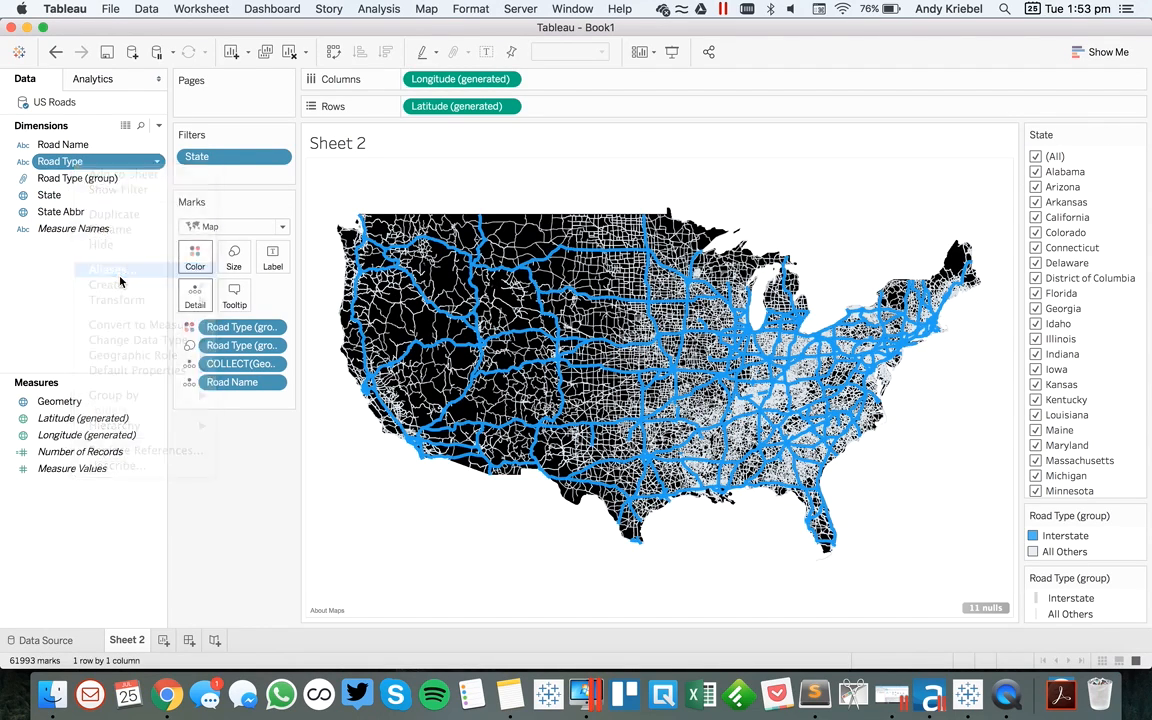
{"action": "left_click", "coordinate": [563, 275]}
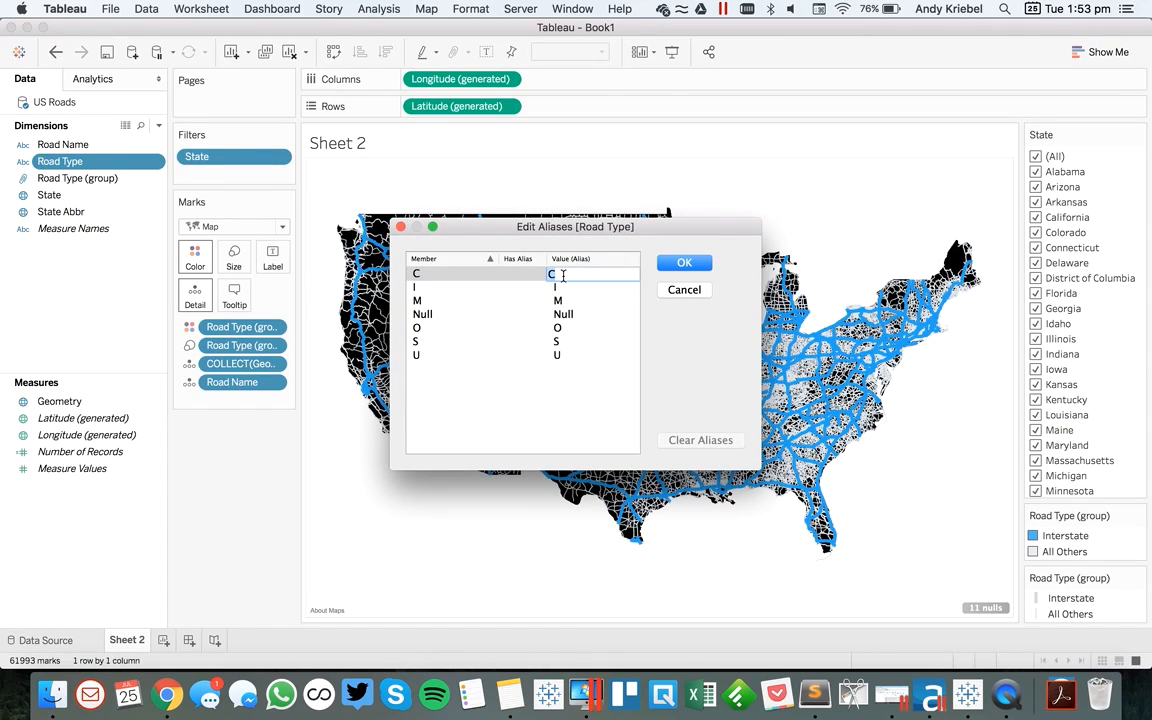
{"action": "type", "text": "County Hyw"}
{"action": "key", "text": "BackSpace"}
{"action": "key", "text": "BackSpace"}
{"action": "type", "text": "wy"}
{"action": "key", "text": "Return"}
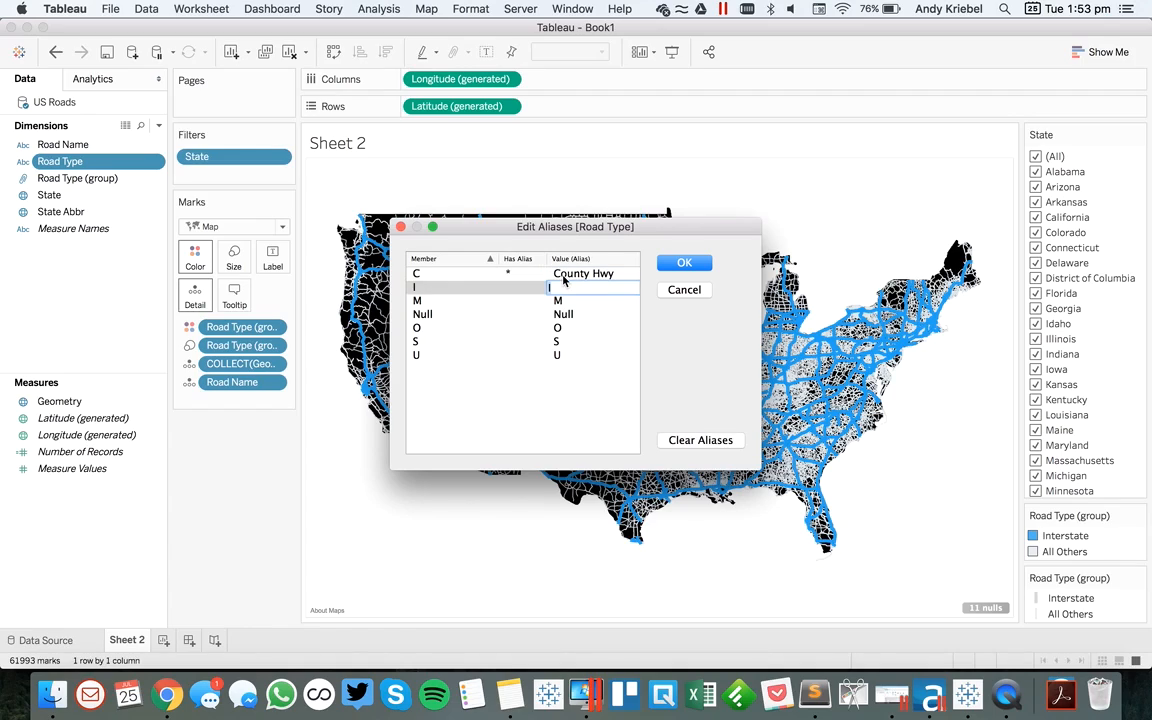
{"action": "type", "text": "Interstate"}
{"action": "key", "text": "Return"}
- Set the Road Type aliases for Null to Unknown, O to Other and S to State Hwy
{"action": "key", "text": "Return"}
{"action": "type", "text": "Unknown"}
{"action": "key", "text": "Return"}
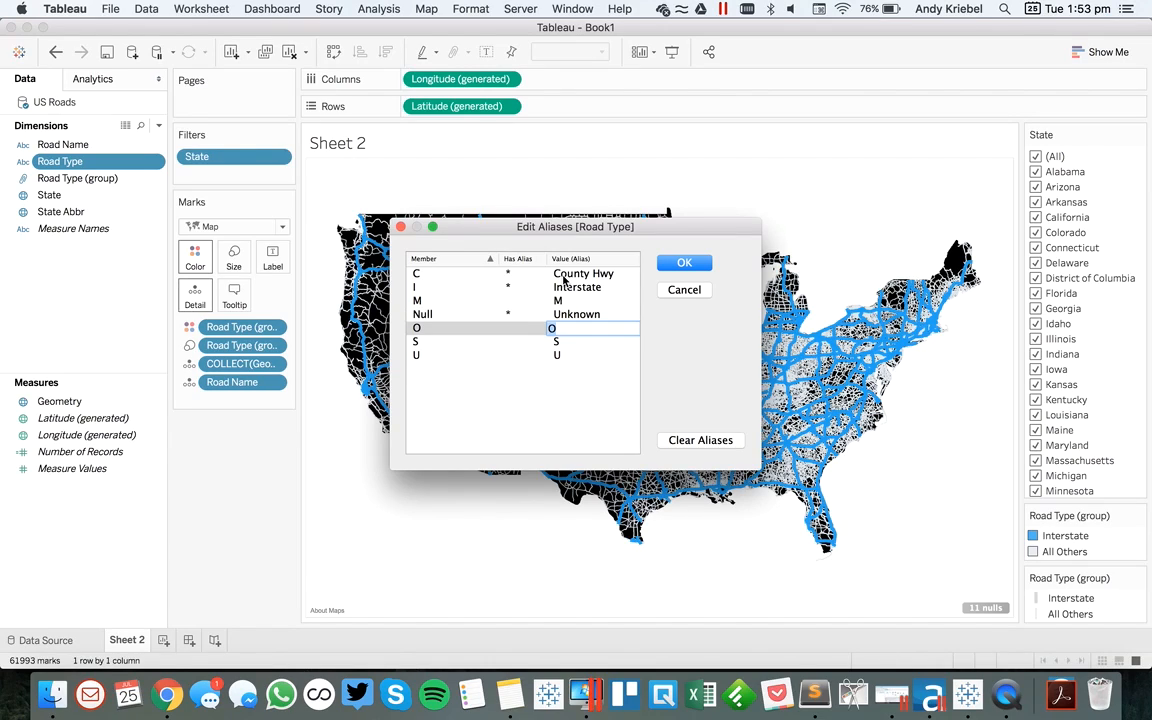
{"action": "type", "text": "Other"}
{"action": "key", "text": "Return"}
{"action": "type", "text": "State Hwy"}
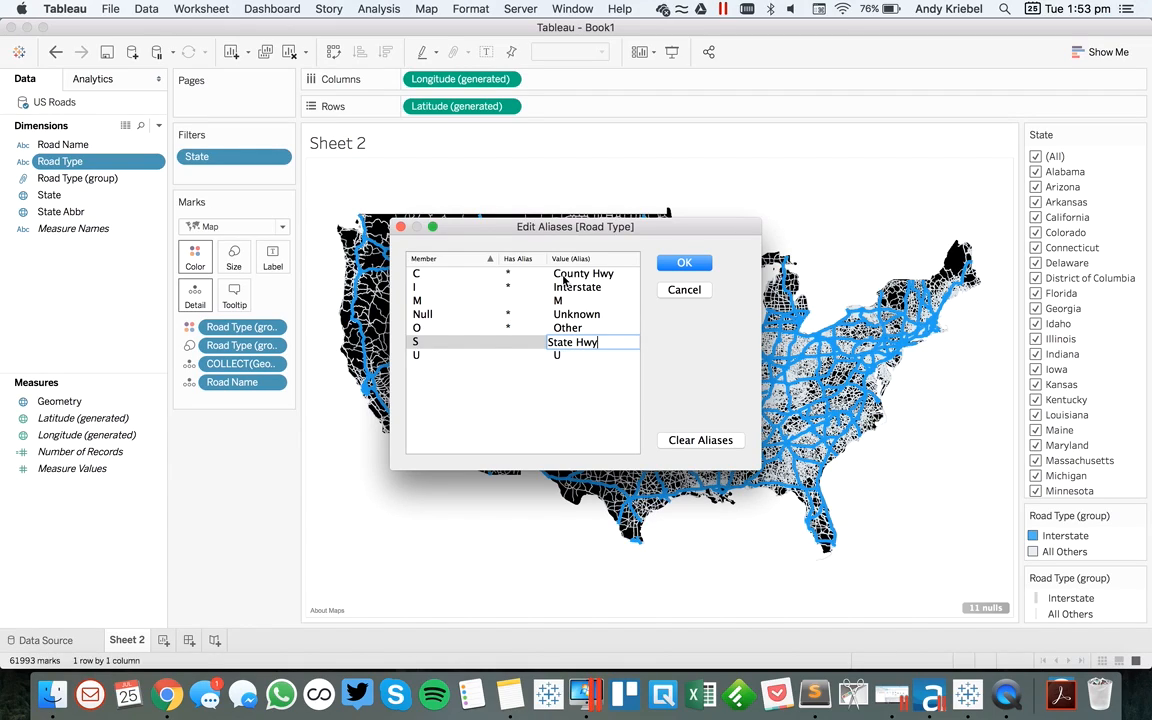
{"action": "key", "text": "Return"}
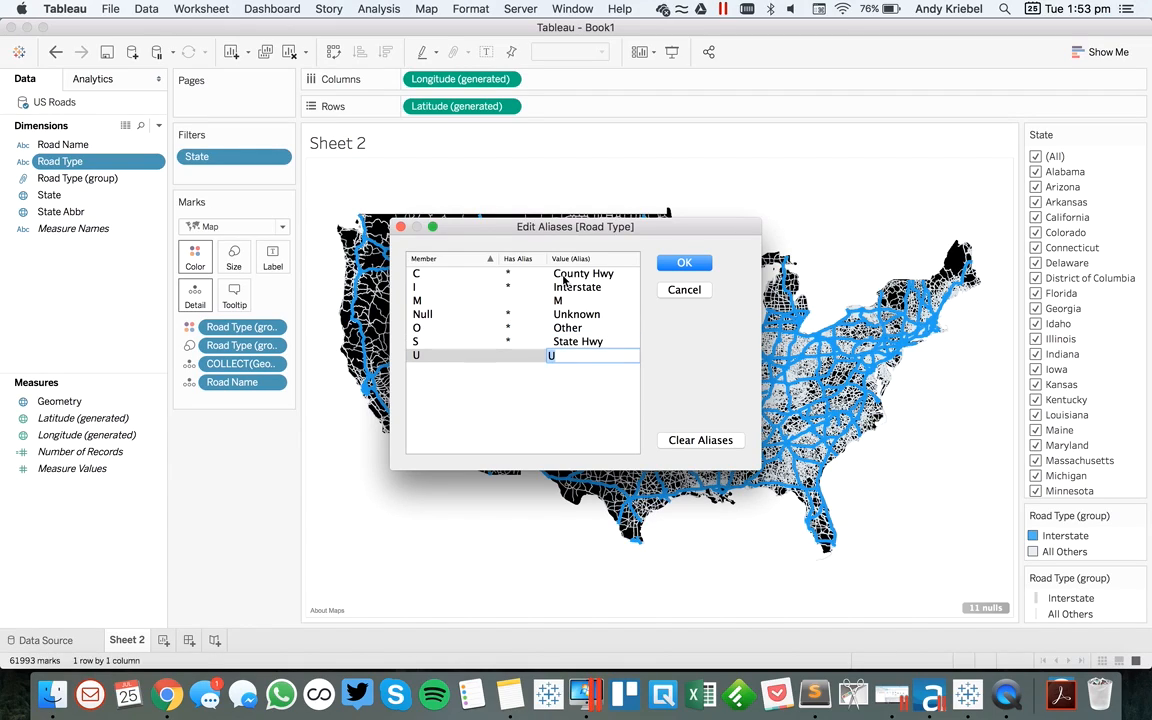
- Set the Road Type aliases for U to US Hwy and M to Highways, and apply the aliases
{"action": "type", "text": "US Hwy"}
{"action": "key", "text": "Up"}
{"action": "key", "text": "Up"}
{"action": "key", "text": "Up"}
{"action": "key", "text": "Up"}
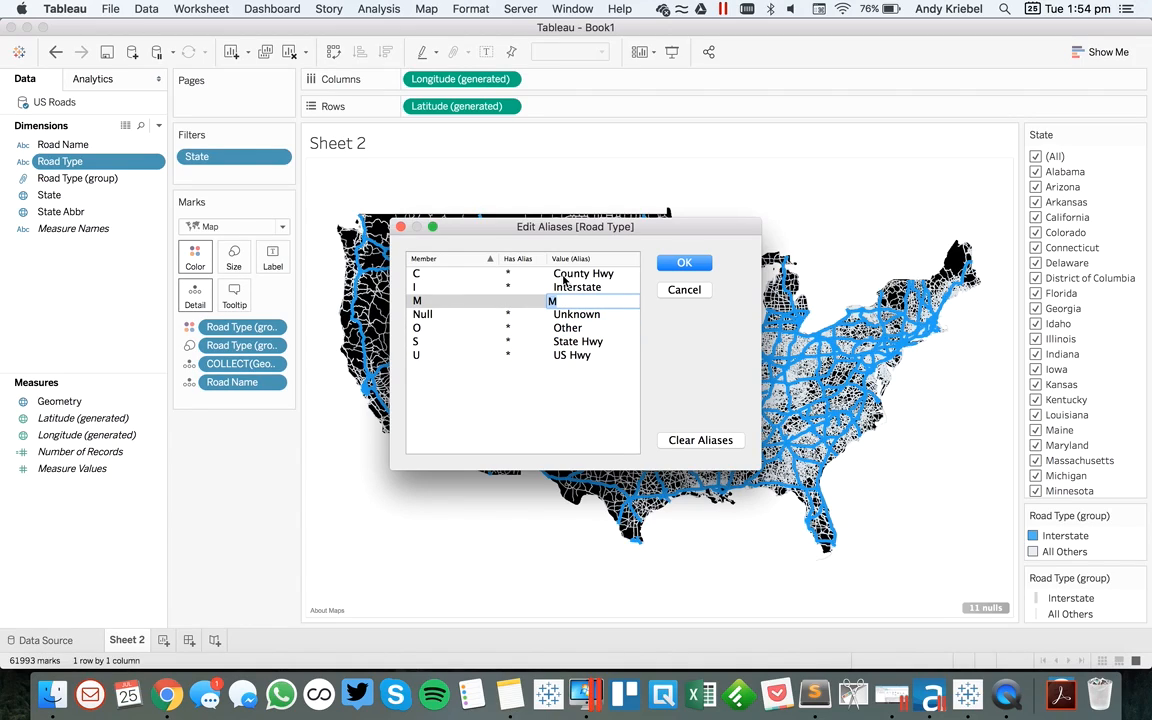
{"action": "type", "text": "Highways"}
{"action": "left_click", "coordinate": [682, 263]}
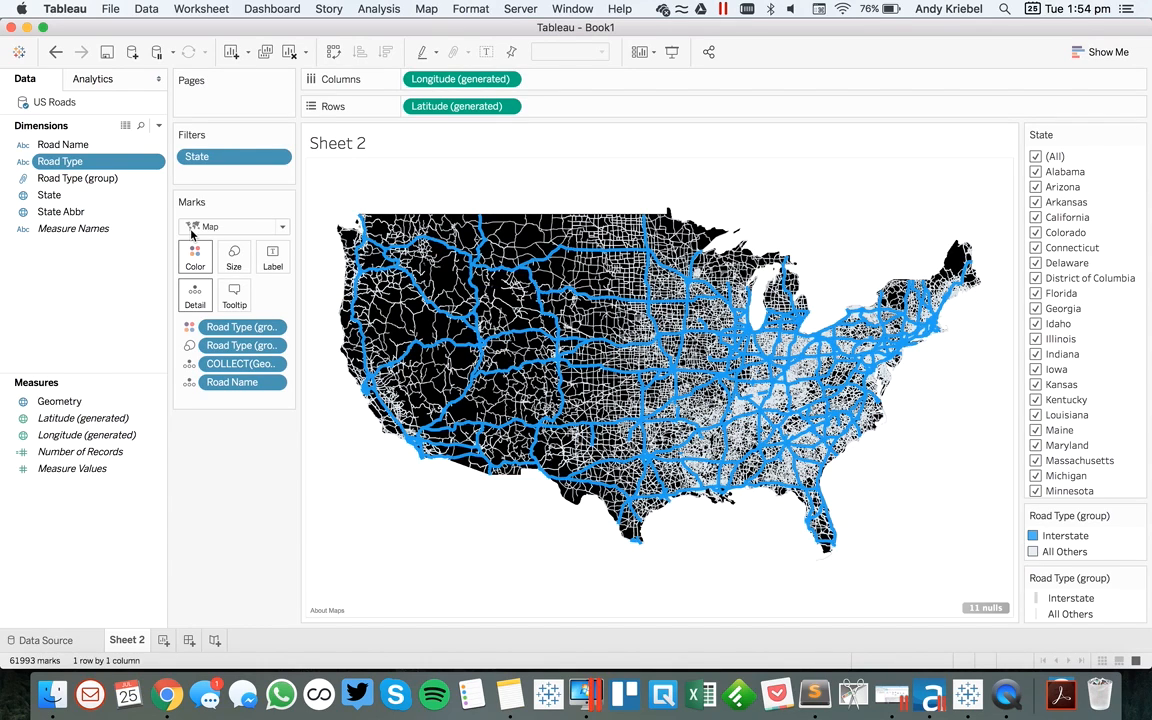
- Show a filter for Road Type and hide both the size and color legends of Road Type (group)
{"action": "right_click", "coordinate": [88, 165]}
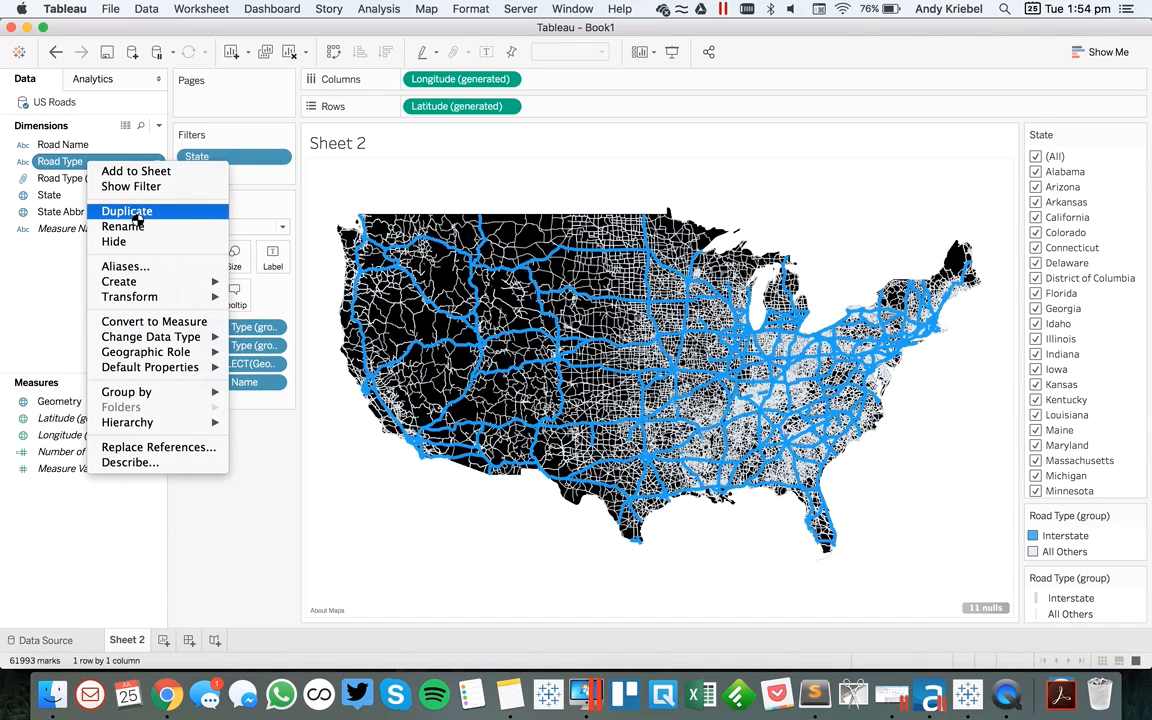
{"action": "left_click", "coordinate": [152, 185]}
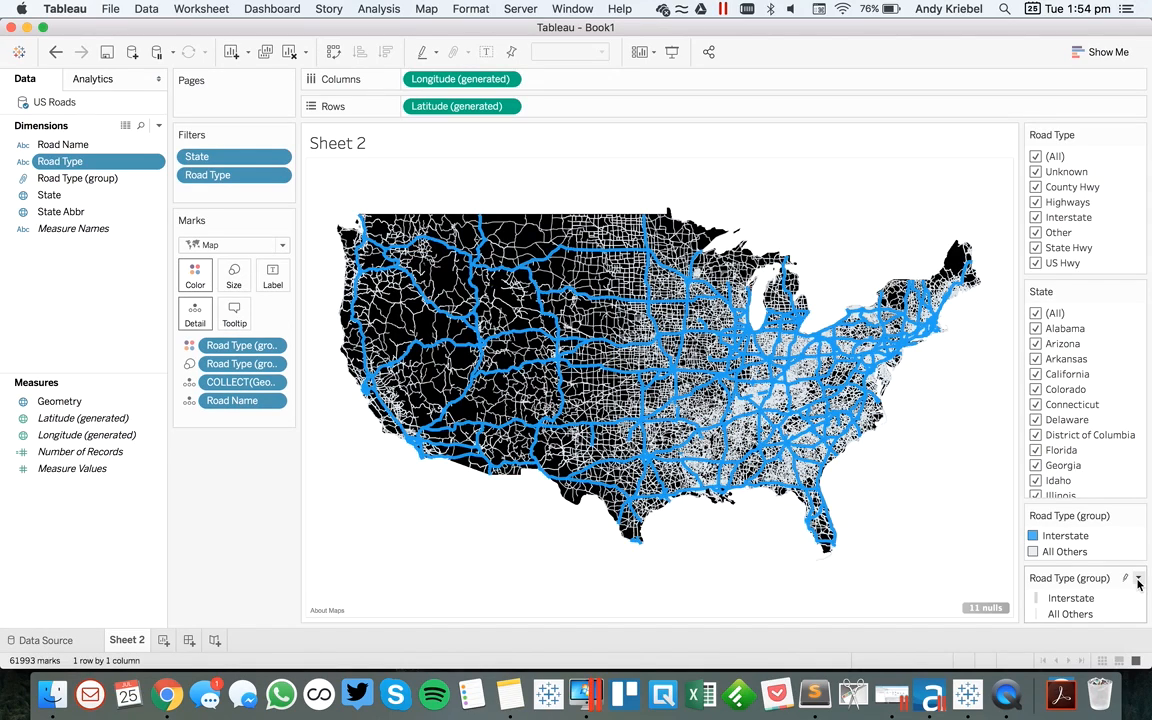
{"action": "left_click", "coordinate": [1138, 580]}
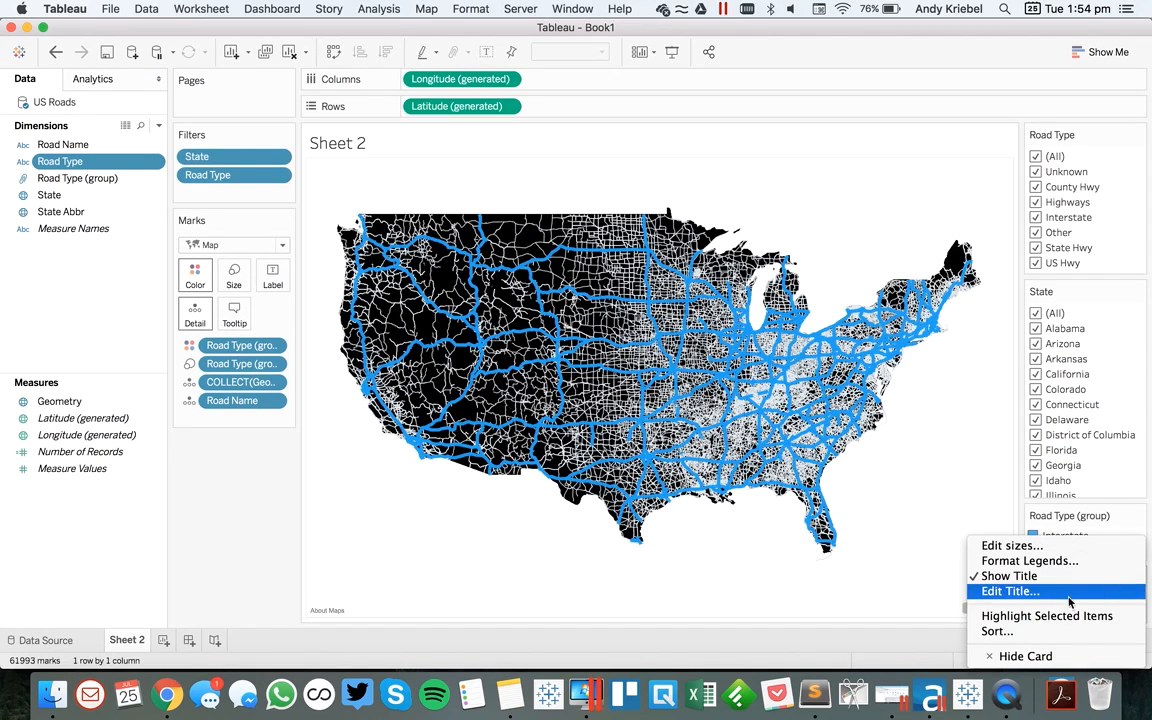
{"action": "left_click", "coordinate": [1014, 656]}
{"action": "left_click", "coordinate": [1136, 581]}
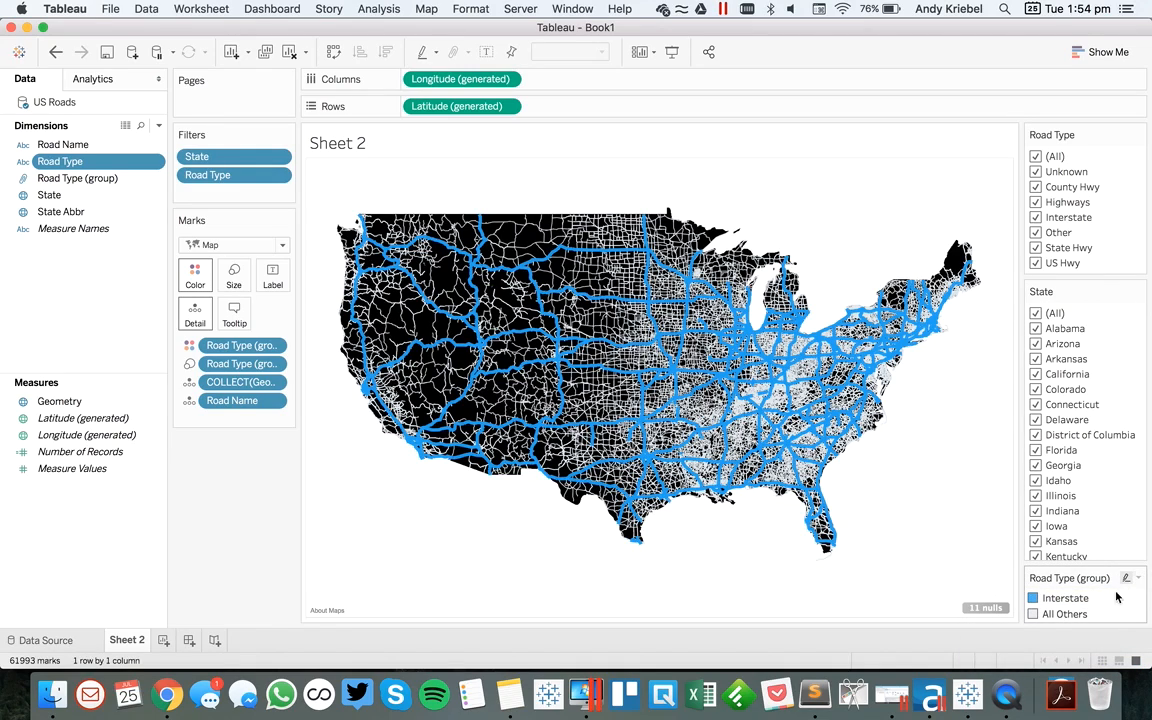
{"action": "left_click", "coordinate": [1138, 580]}
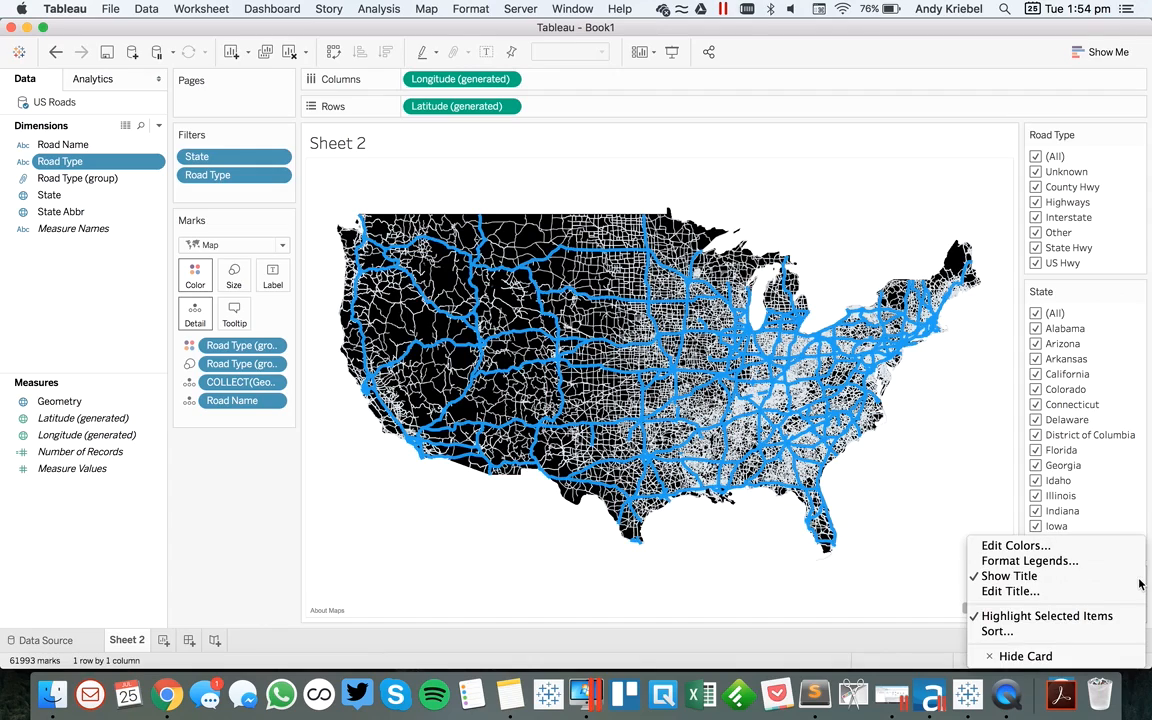
{"action": "left_click", "coordinate": [1060, 656]}
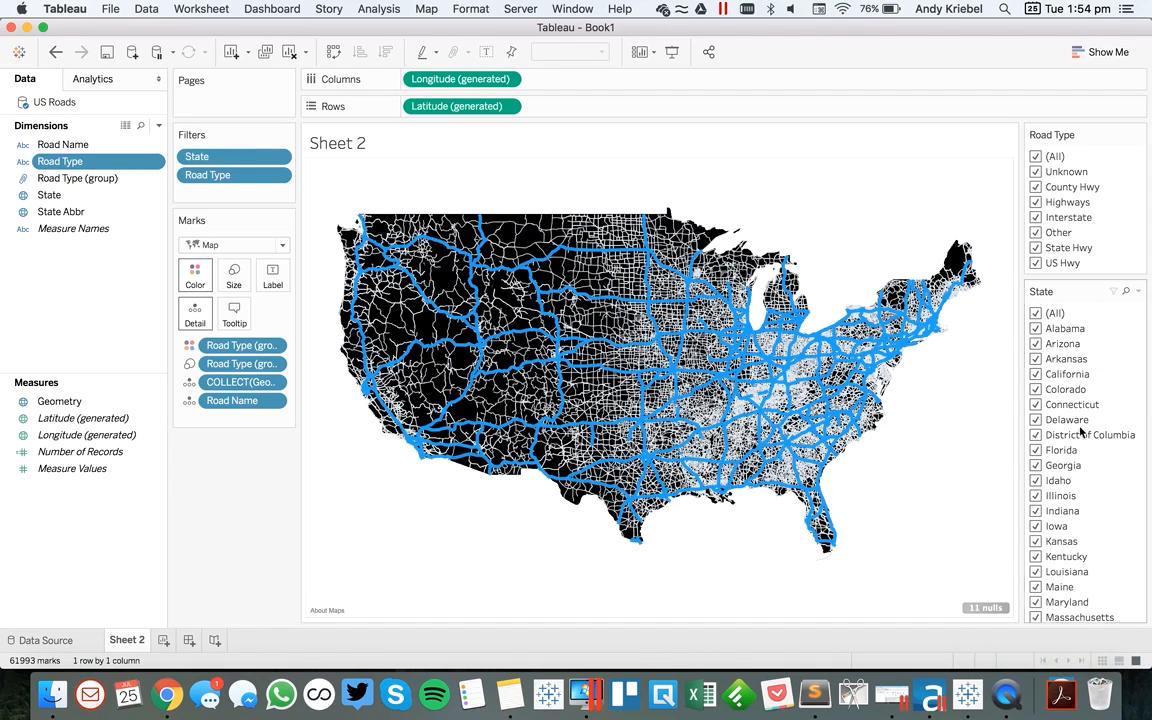
- Change the State filter to a multiple values dropdown and give it an Apply button
{"action": "left_click", "coordinate": [1139, 291]}
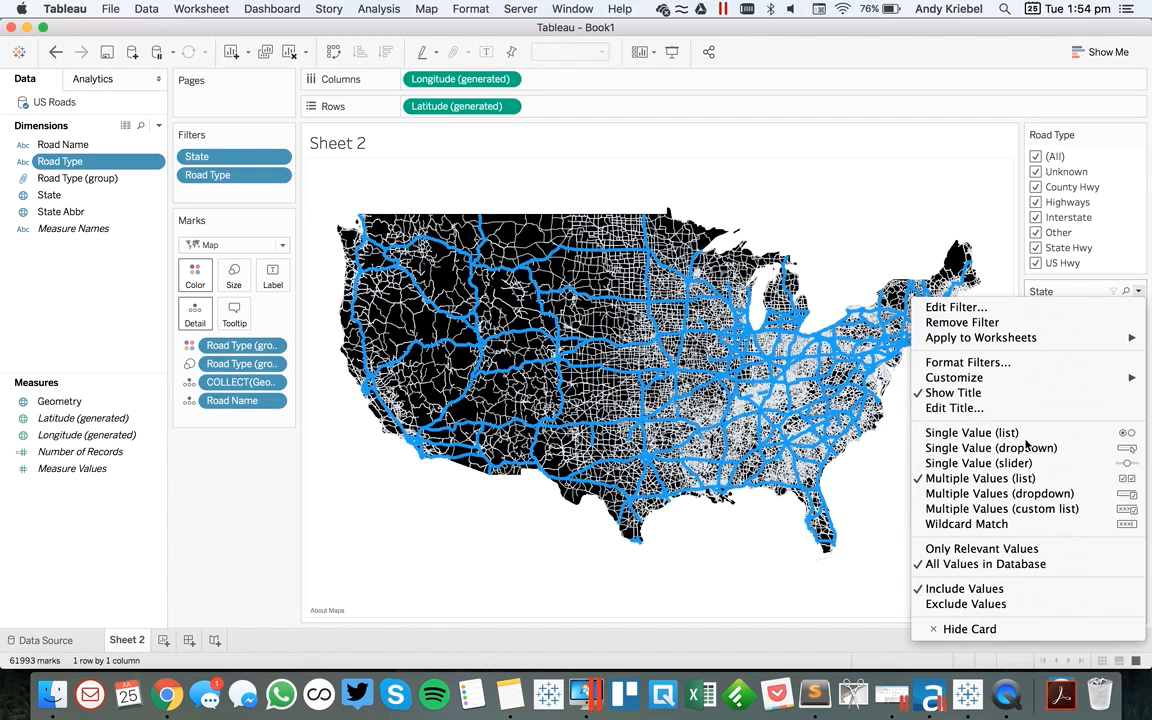
{"action": "left_click", "coordinate": [990, 493]}
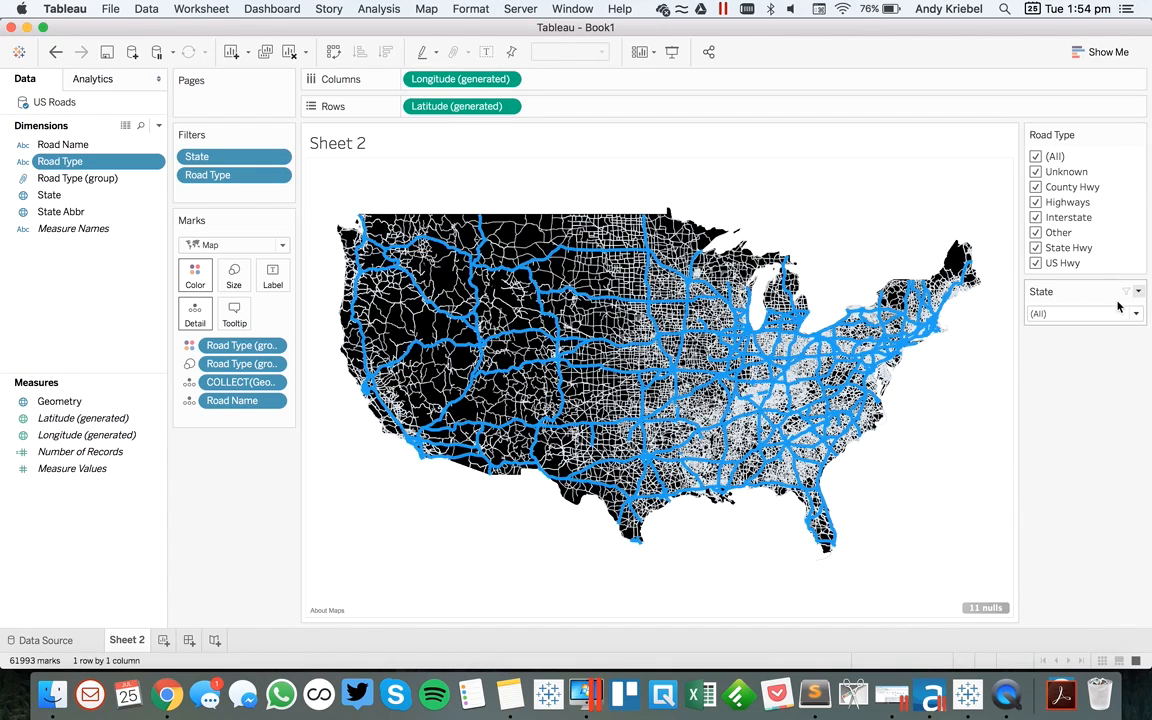
{"action": "left_click", "coordinate": [1138, 291]}
{"action": "mouse_move", "coordinate": [980, 377]}
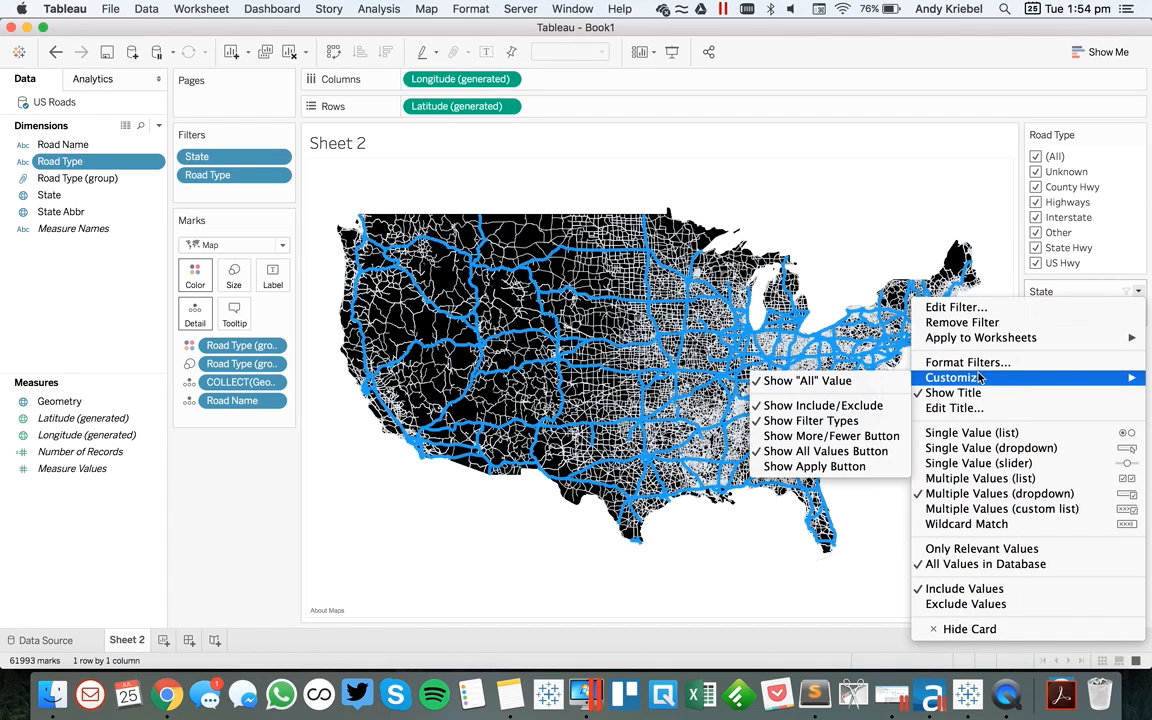
{"action": "left_click", "coordinate": [830, 466]}
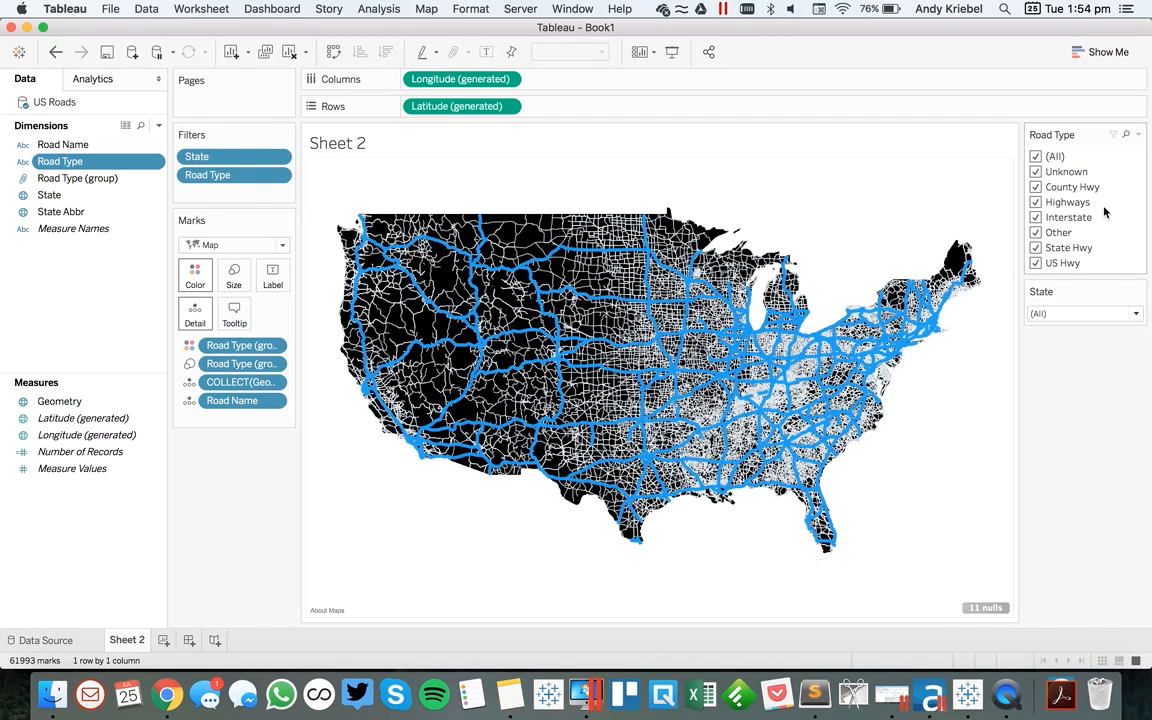
- Filter the map by Road Type to only Interstate and US Hwy
{"action": "left_click", "coordinate": [1037, 158]}
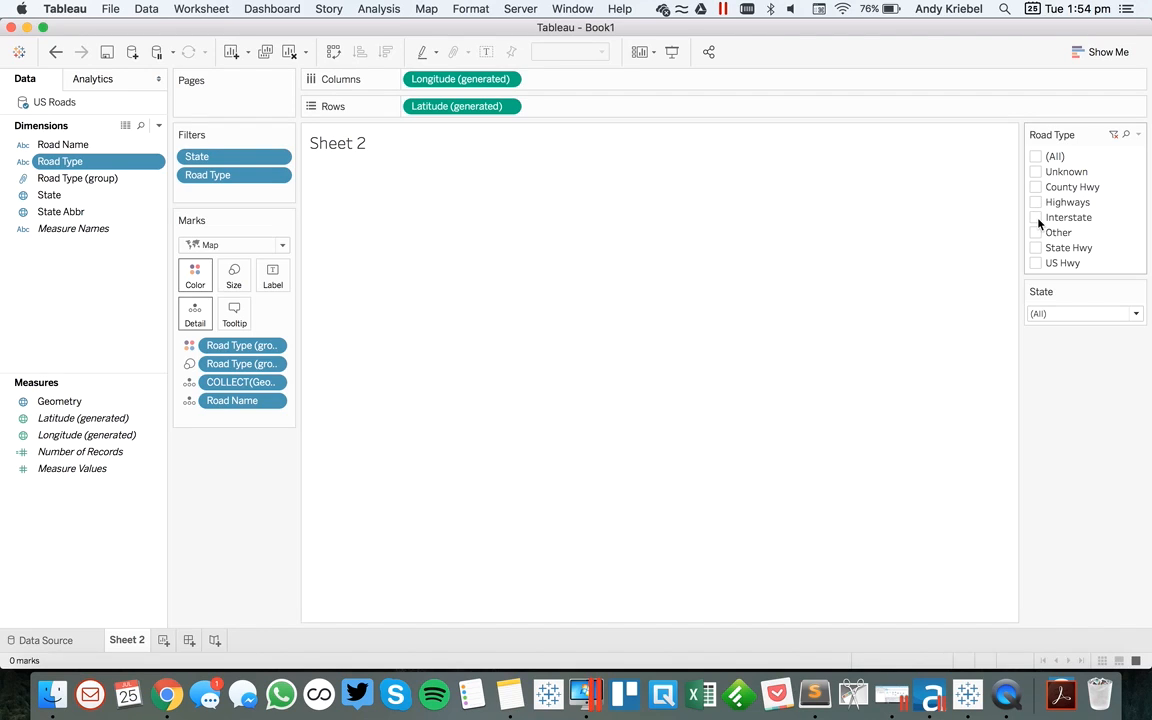
{"action": "left_click", "coordinate": [1037, 218]}
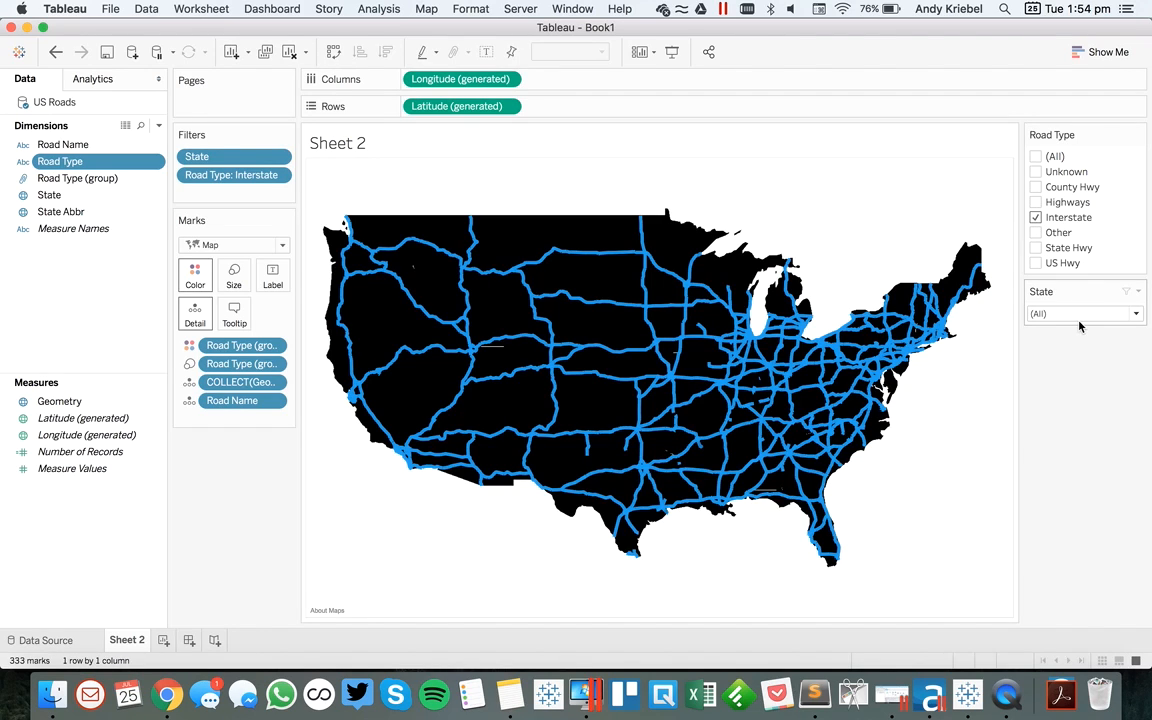
{"action": "left_click", "coordinate": [1037, 263]}
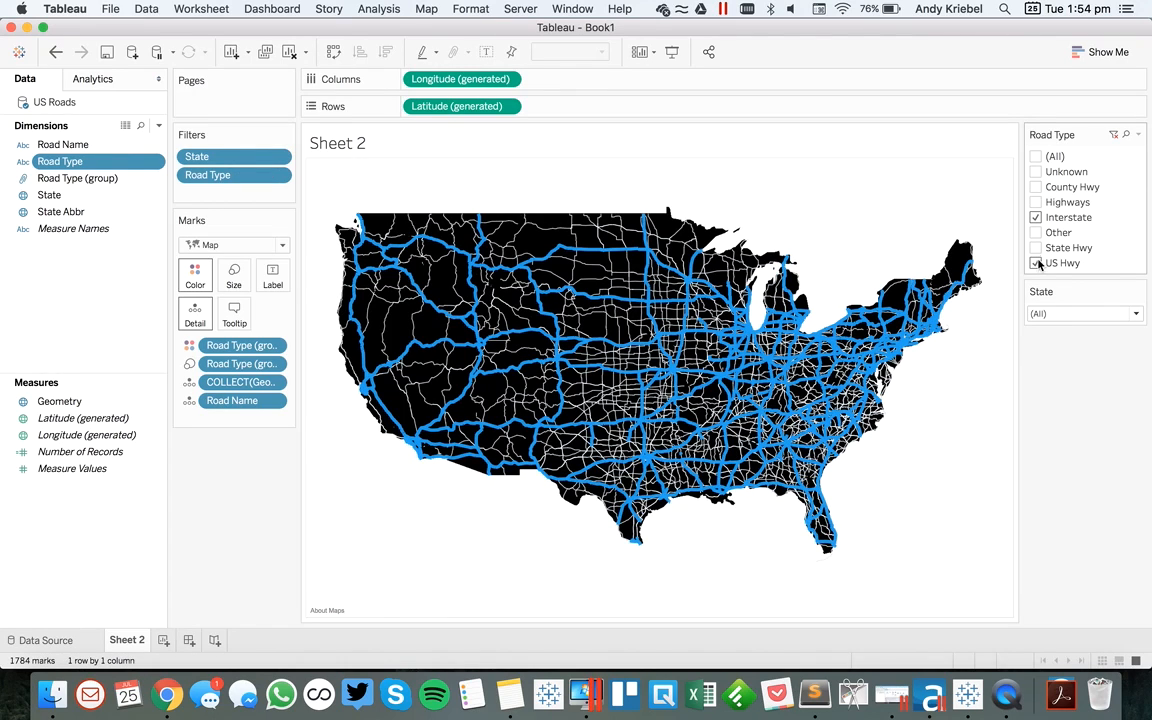
{"action": "left_click", "coordinate": [1035, 220]}
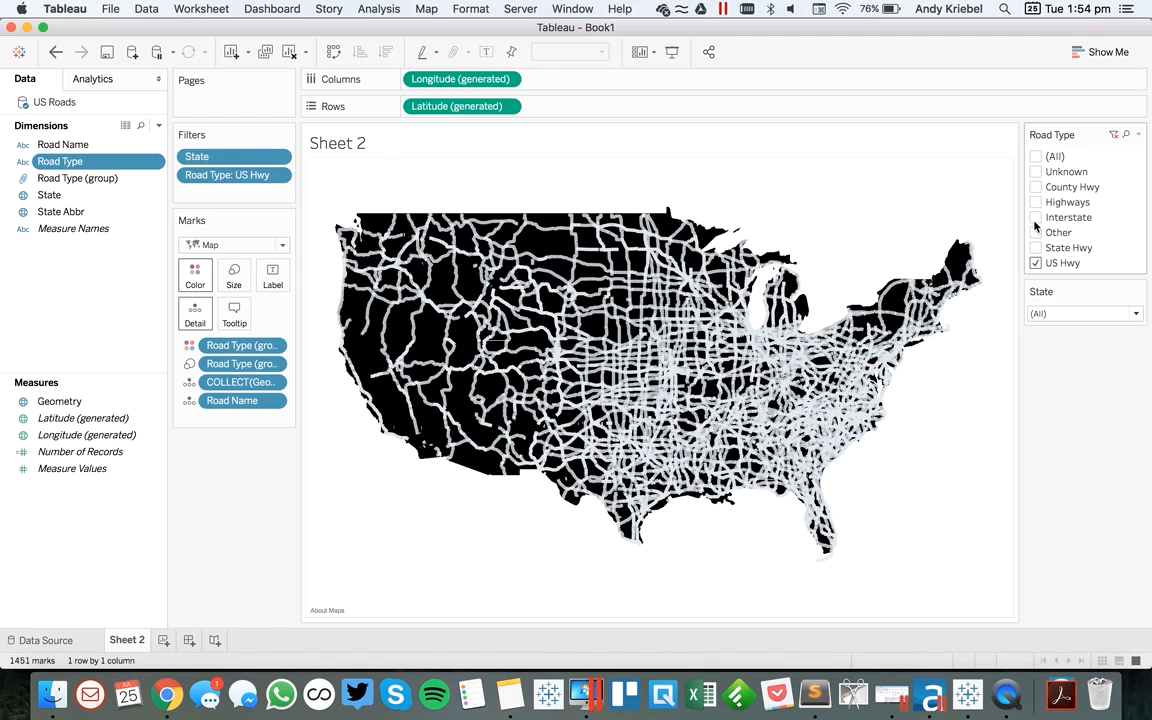
{"action": "left_click", "coordinate": [1035, 219]}
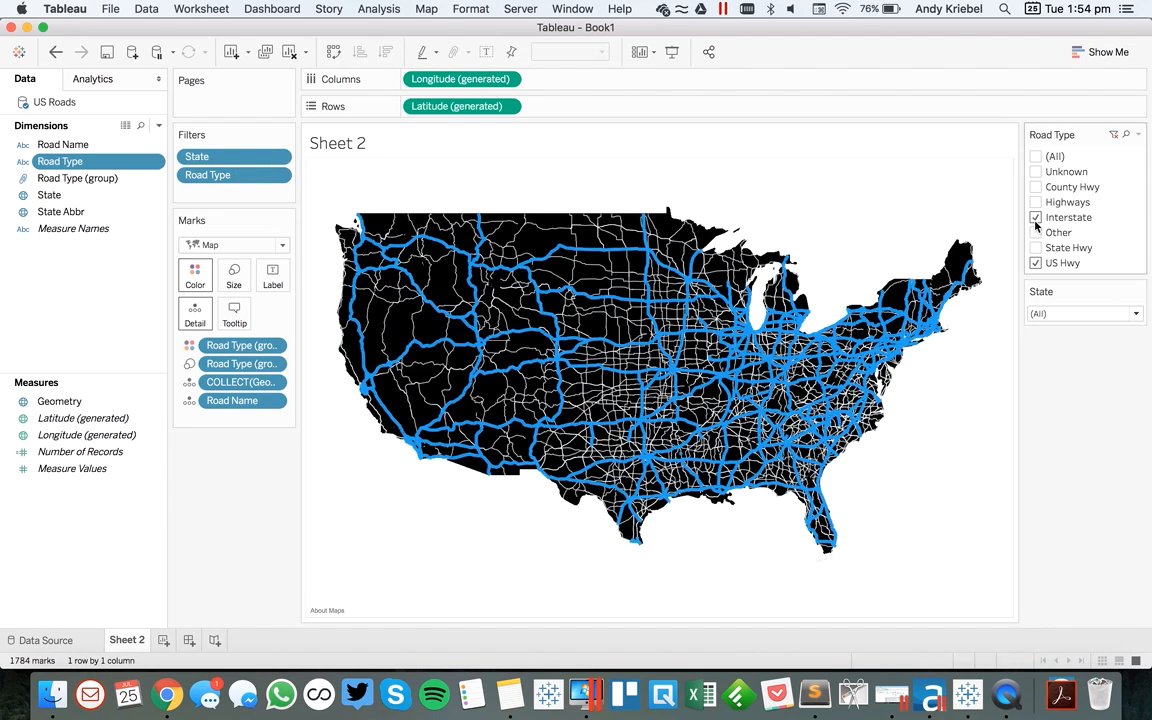
- Filter the map by State to only California and include all road types in the Road Type filter
{"action": "left_click", "coordinate": [1045, 313]}
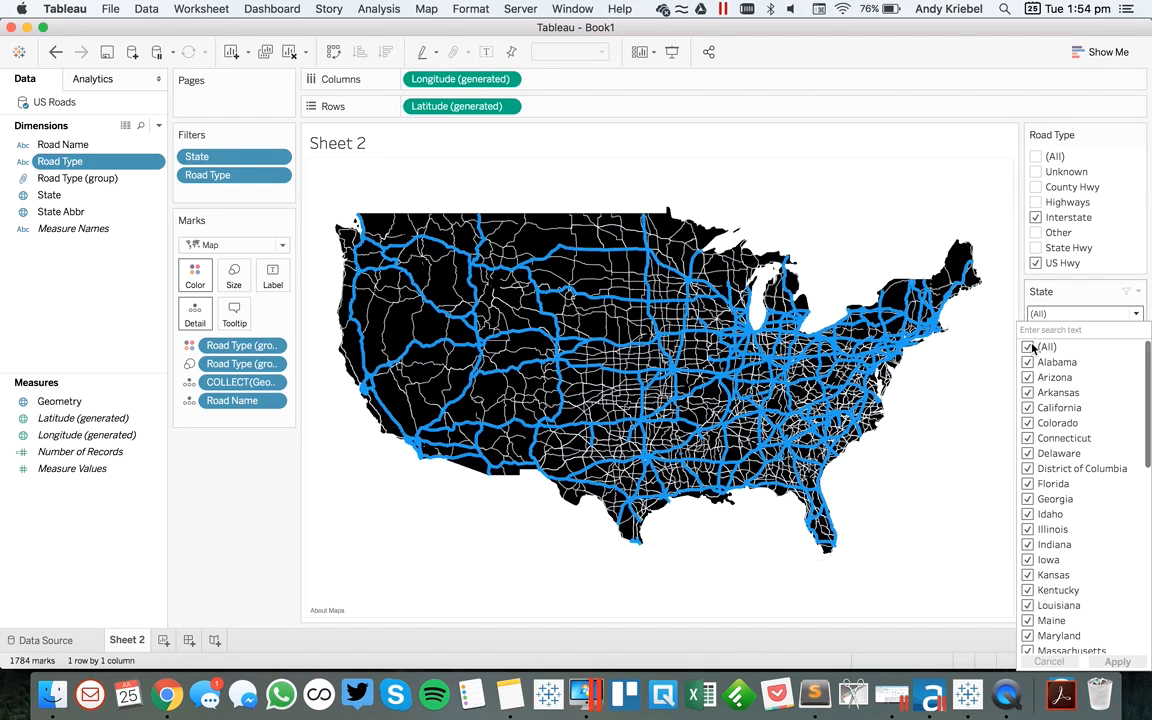
{"action": "left_click", "coordinate": [1029, 347]}
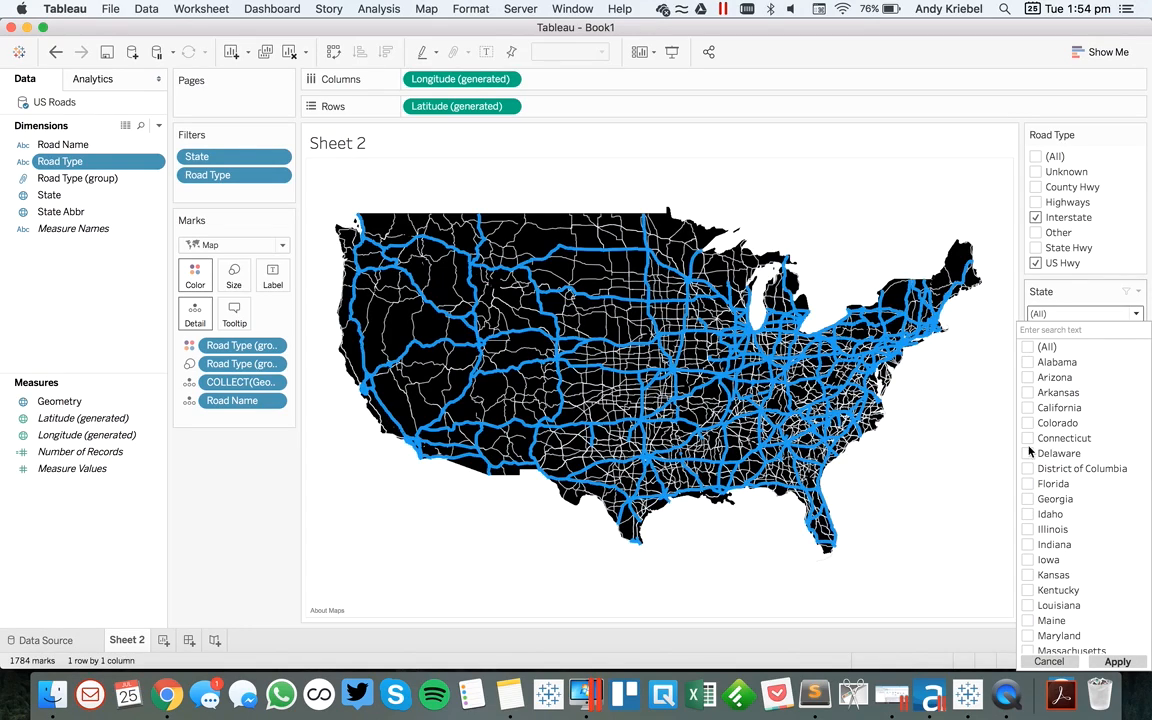
{"action": "left_click", "coordinate": [1028, 408]}
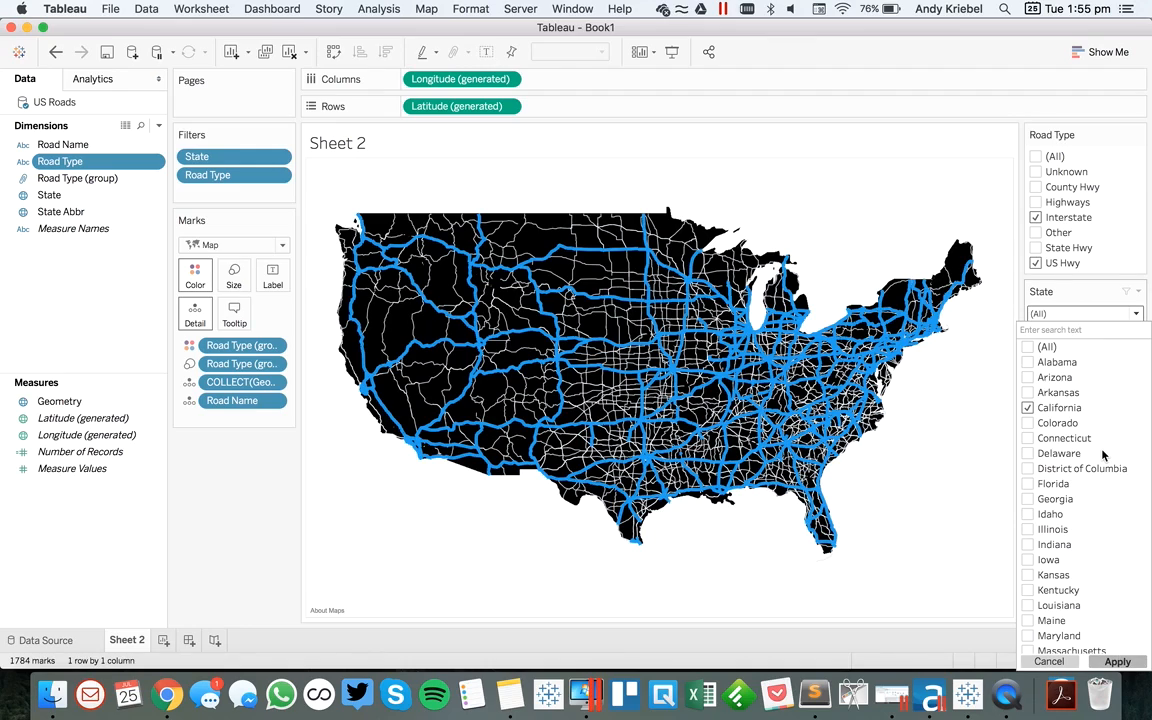
{"action": "left_click", "coordinate": [1117, 661]}
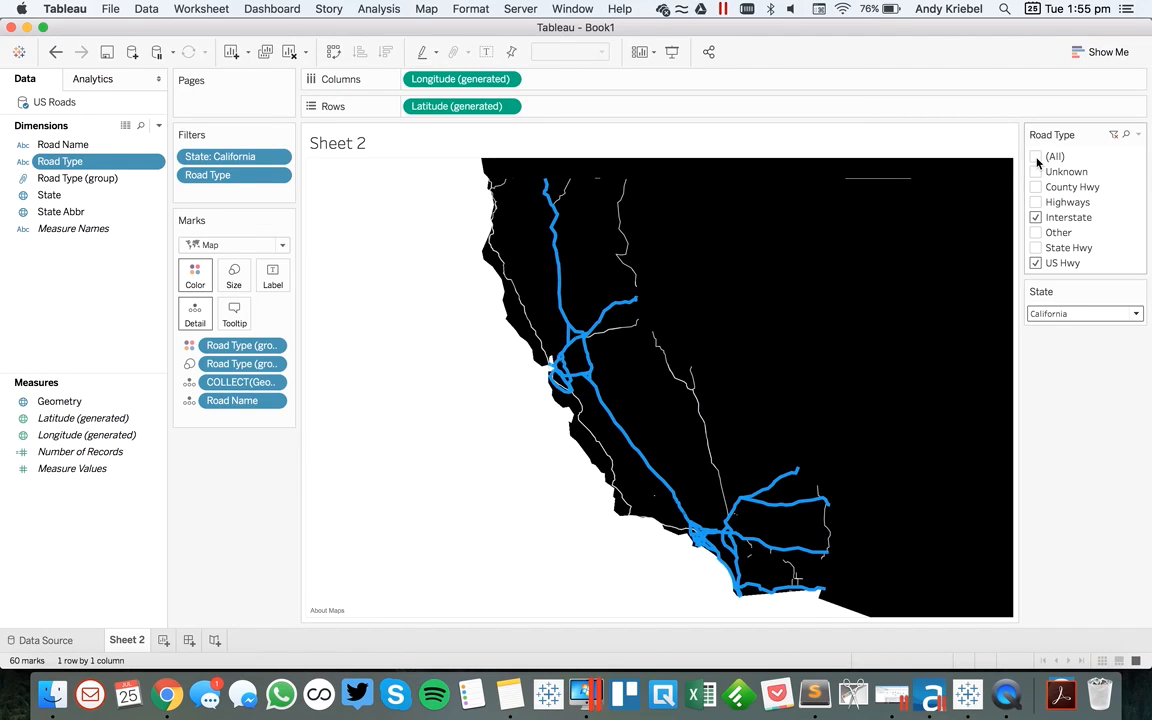
{"action": "left_click", "coordinate": [1036, 158]}
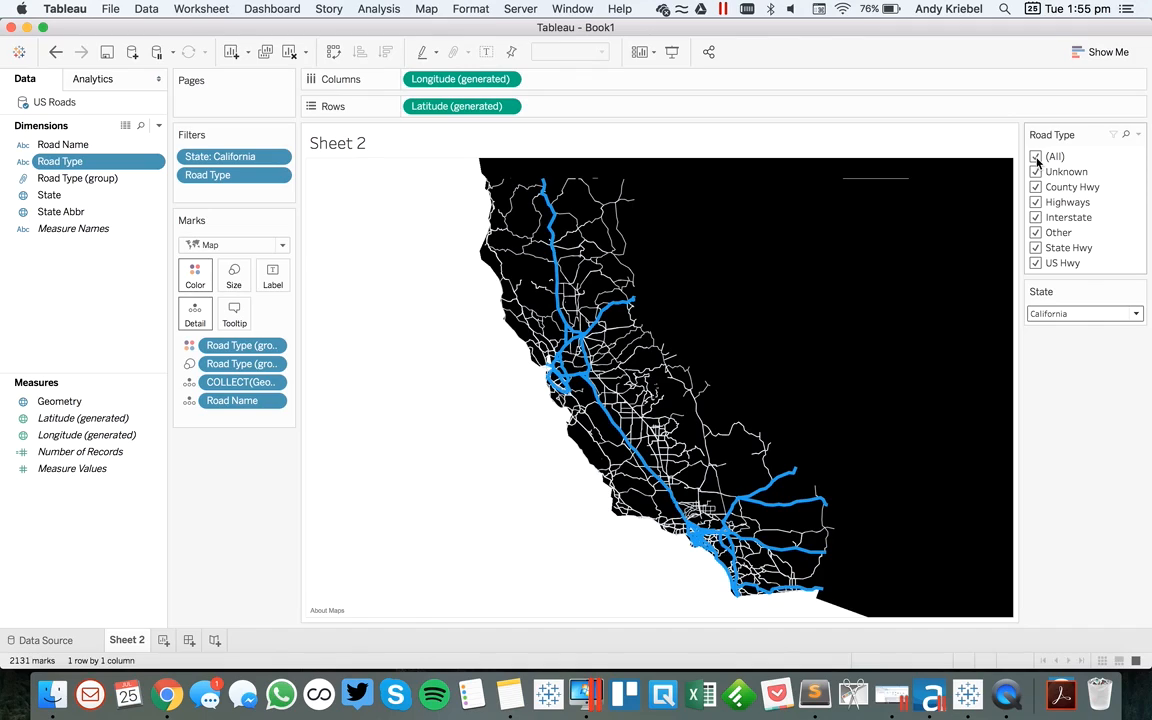
- Switch the State filter from California to only Georgia and apply it to the map
{"action": "left_click", "coordinate": [1049, 314]}
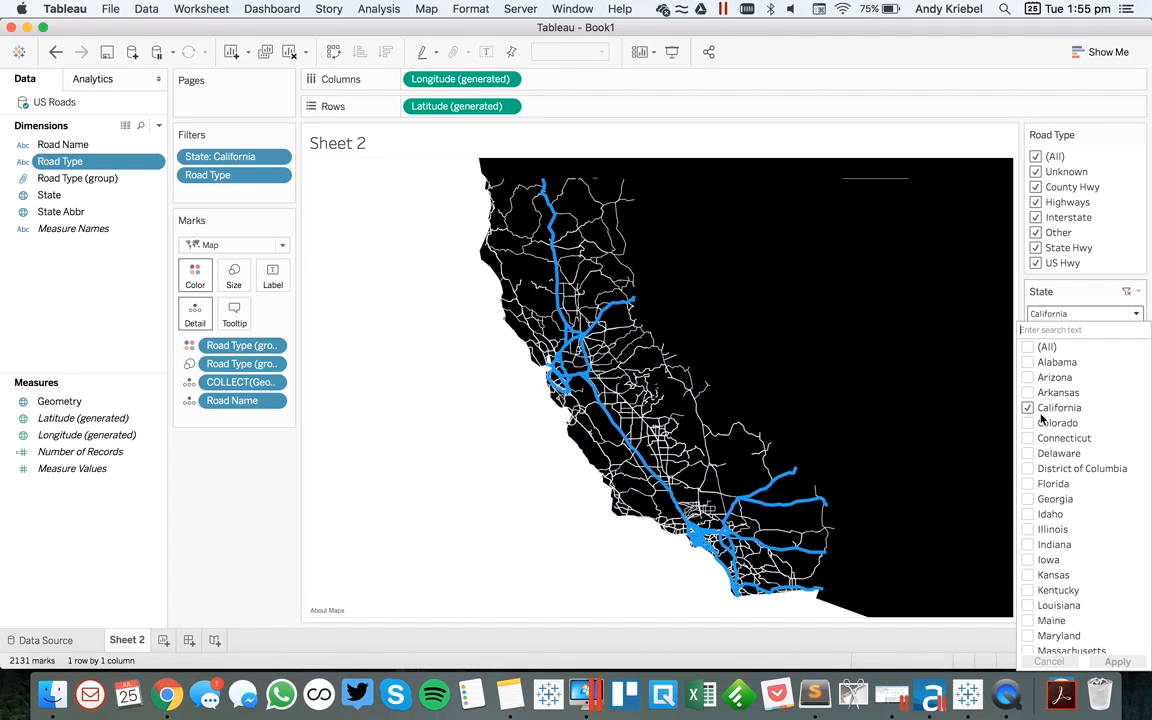
{"action": "left_click", "coordinate": [1027, 408]}
{"action": "left_click", "coordinate": [1028, 499]}
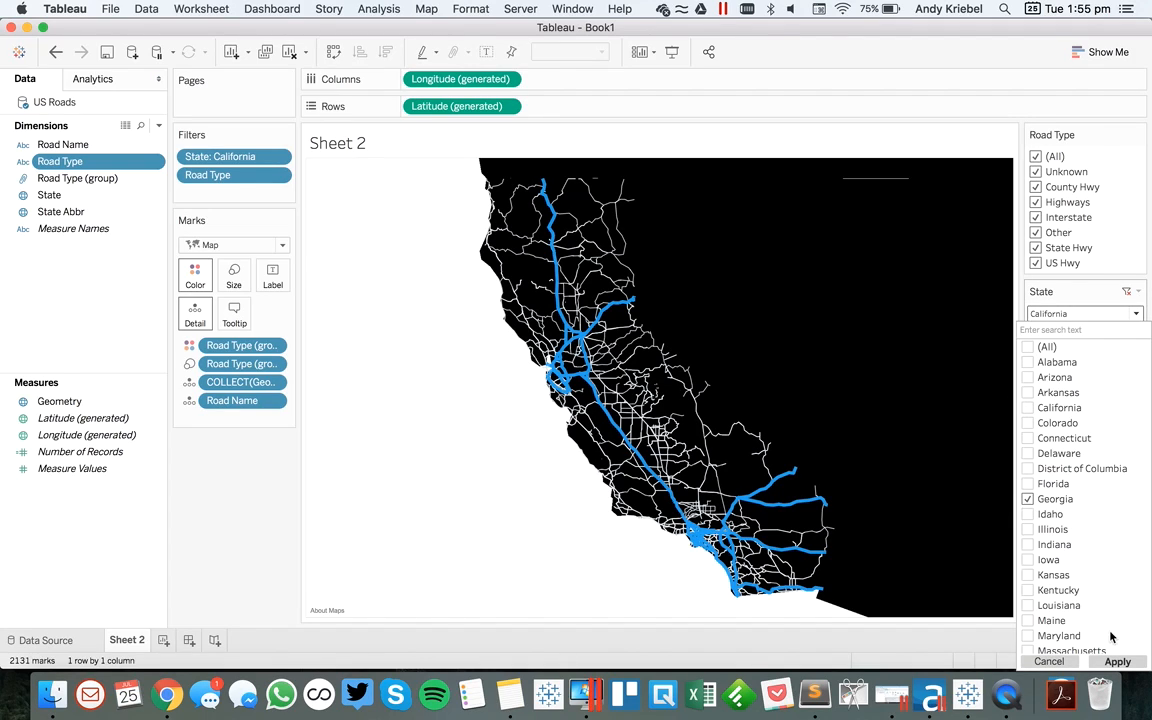
{"action": "left_click", "coordinate": [926, 428]}
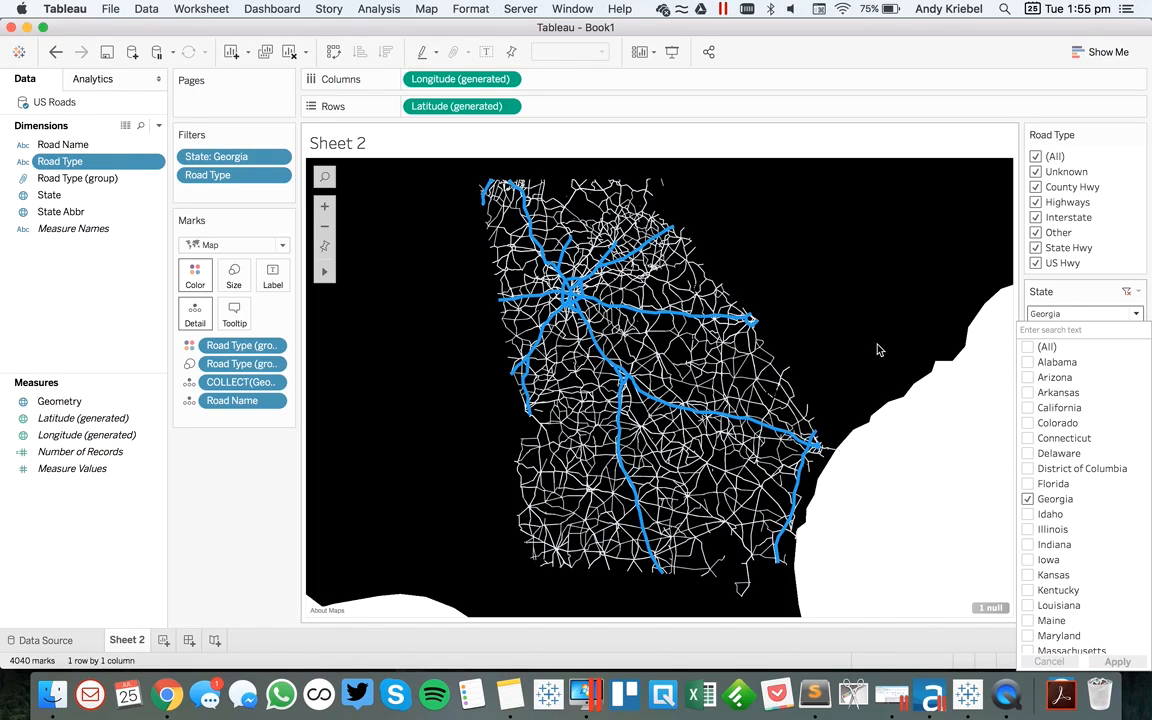
- Reset the State filter to include all states, apply it, and close the list
{"action": "left_click", "coordinate": [1028, 347]}
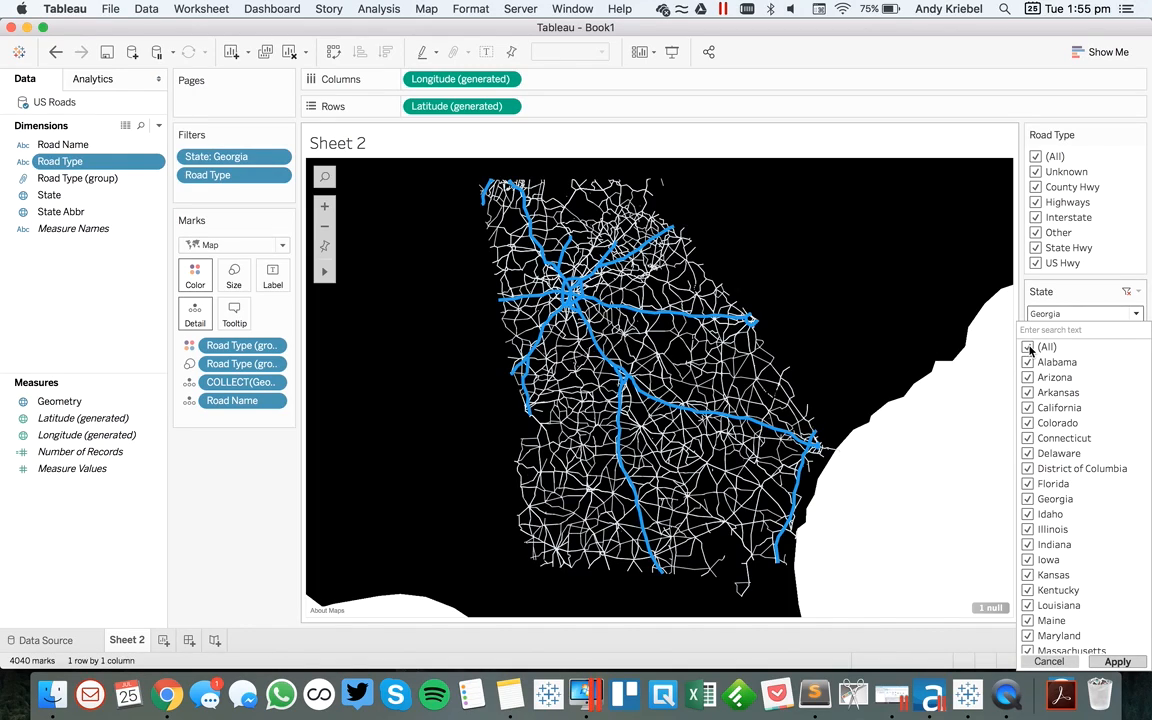
{"action": "left_click", "coordinate": [1118, 662]}
{"action": "left_click", "coordinate": [222, 496]}
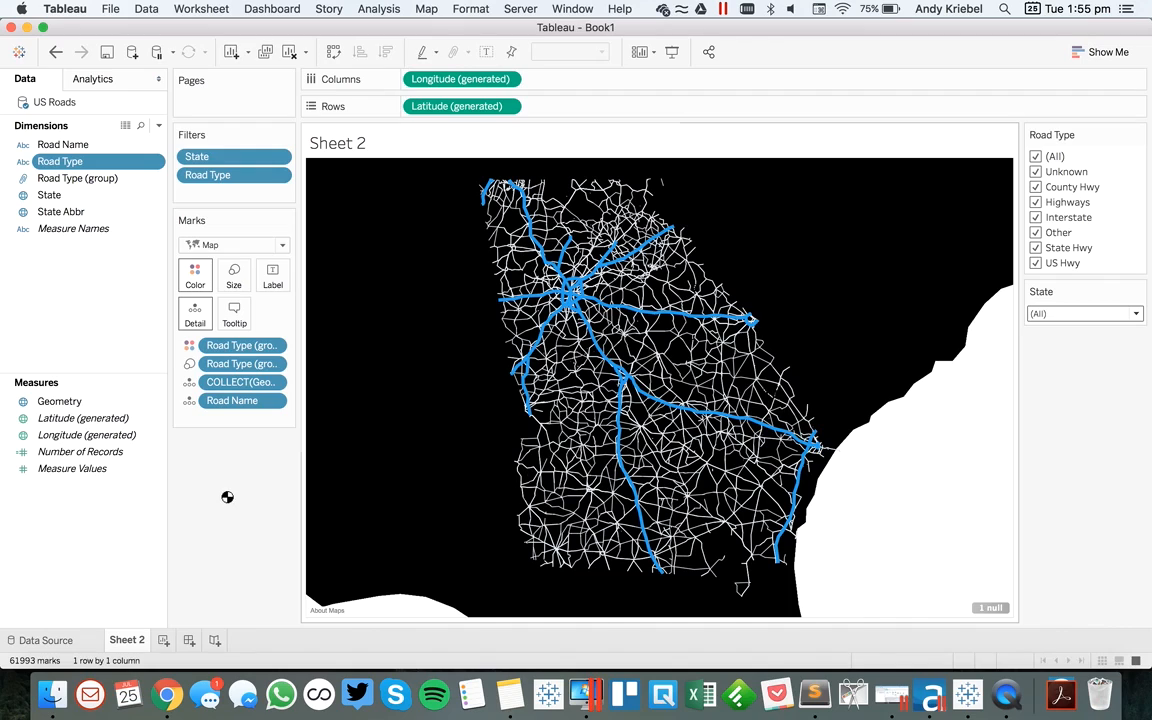